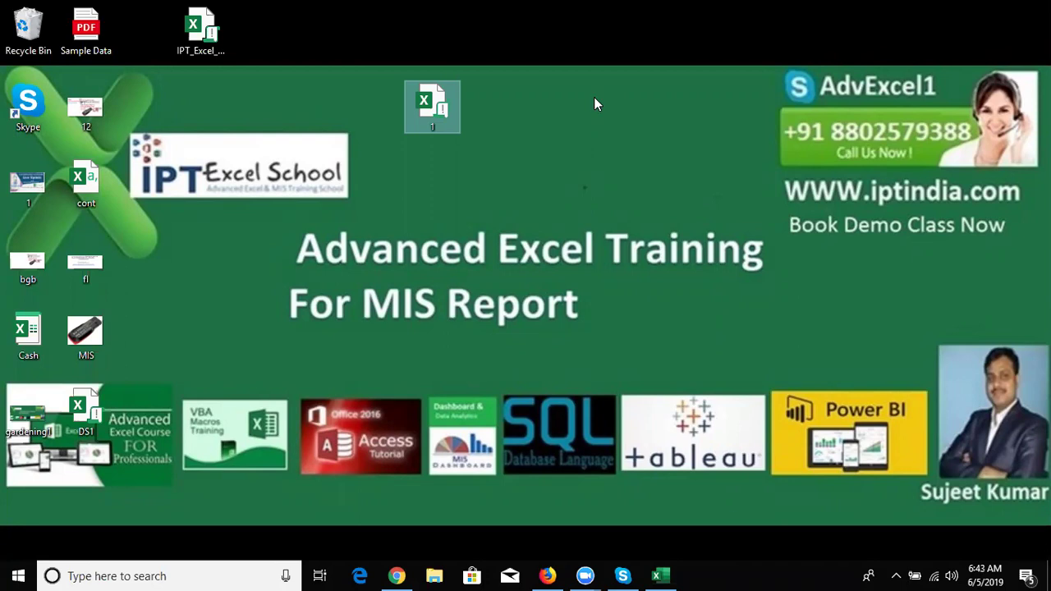
- From the Developer tab, launch the Visual Basic editor for the blank Book1 workbook
{"action": "left_click", "coordinate": [491, 476]}
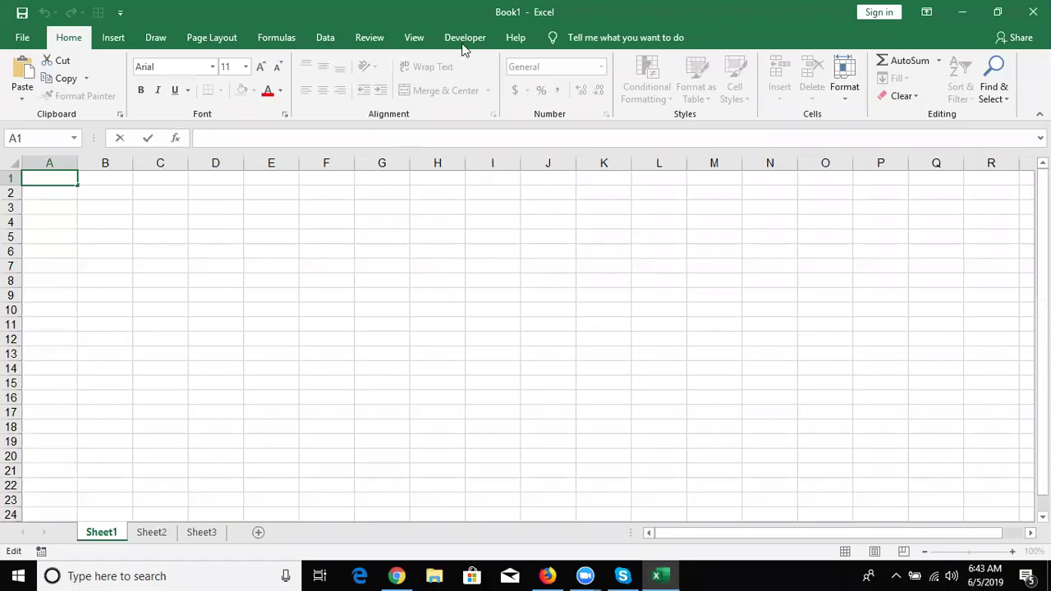
{"action": "left_click", "coordinate": [464, 41]}
{"action": "left_click", "coordinate": [120, 223]}
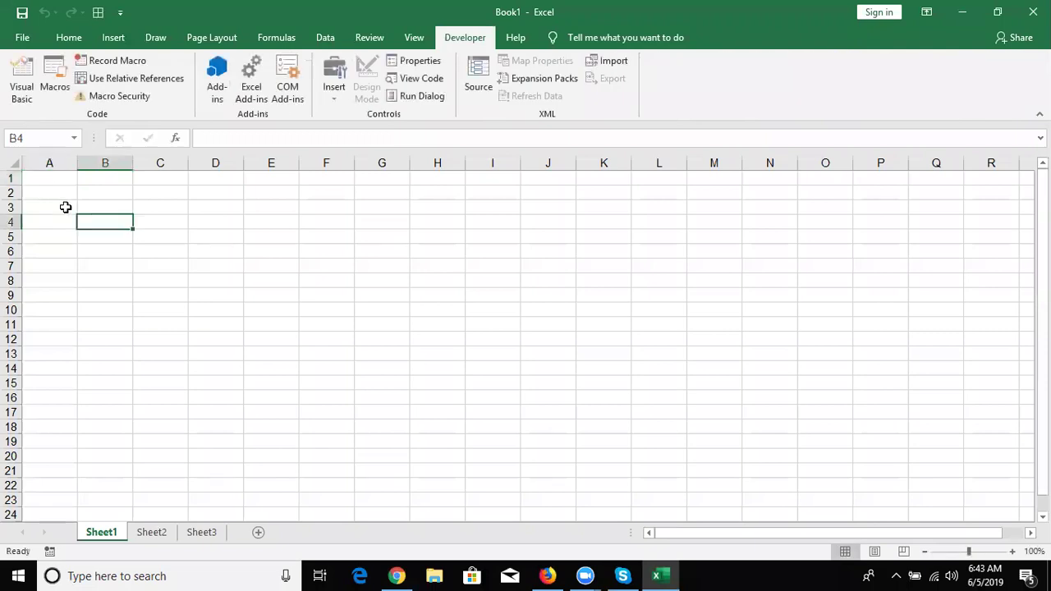
{"action": "left_click", "coordinate": [50, 176]}
{"action": "left_click", "coordinate": [29, 101]}
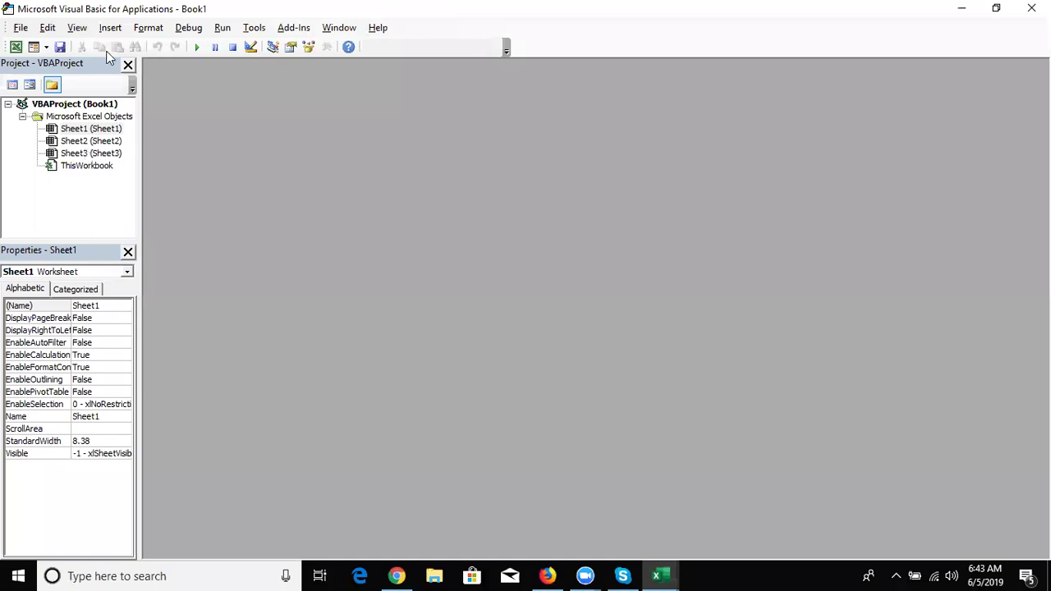
- Insert Module1 into Book1 and declare the procedure sub rr() so End Sub is added
{"action": "left_click", "coordinate": [109, 30]}
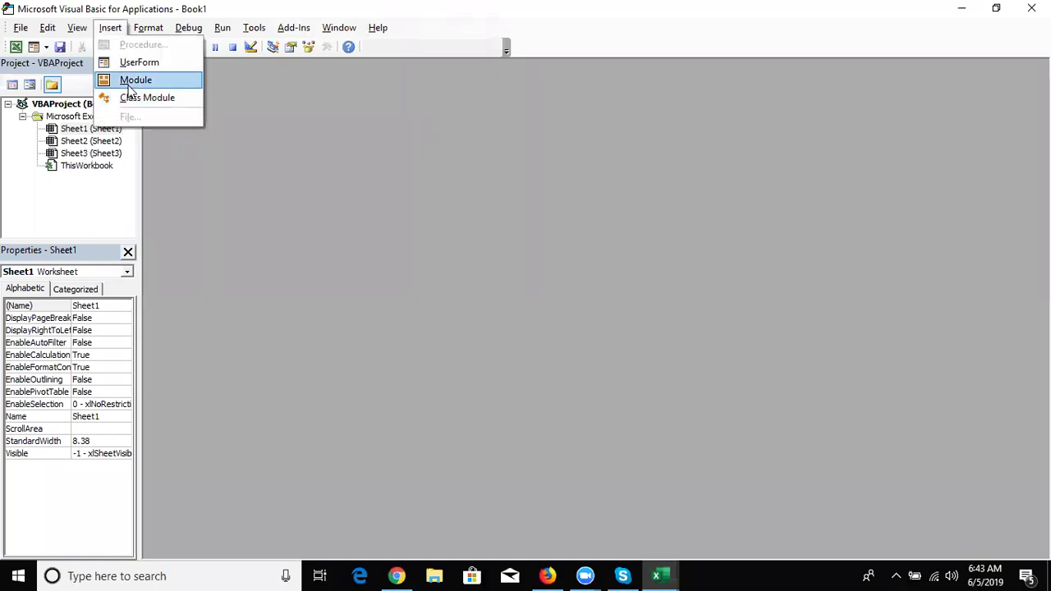
{"action": "left_click", "coordinate": [131, 81]}
{"action": "type", "text": "sub rr("}
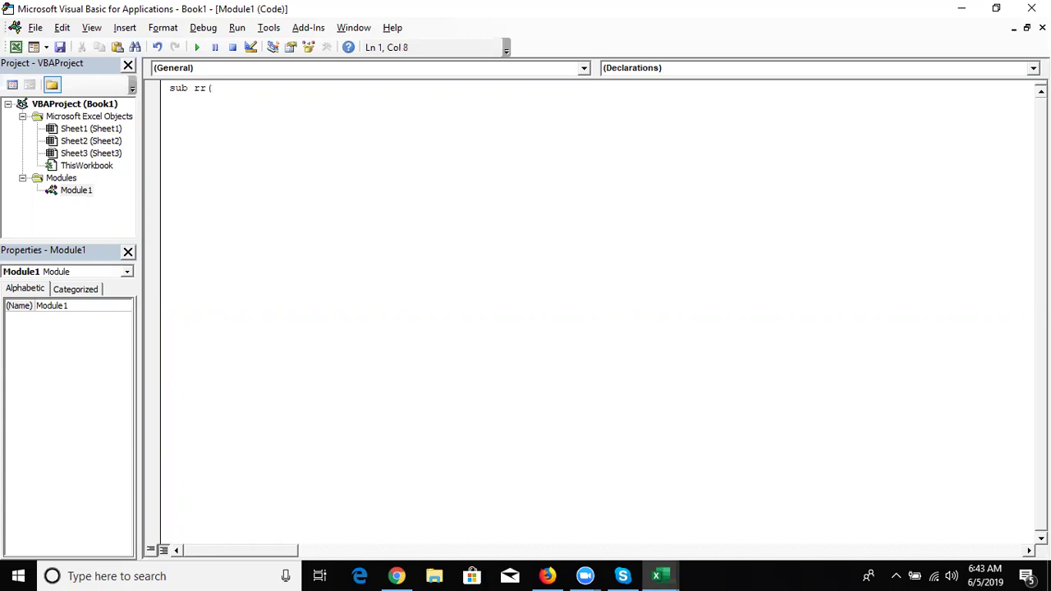
{"action": "type", "text": ")"}
{"action": "key", "text": "Return"}
{"action": "key", "text": "Return"}
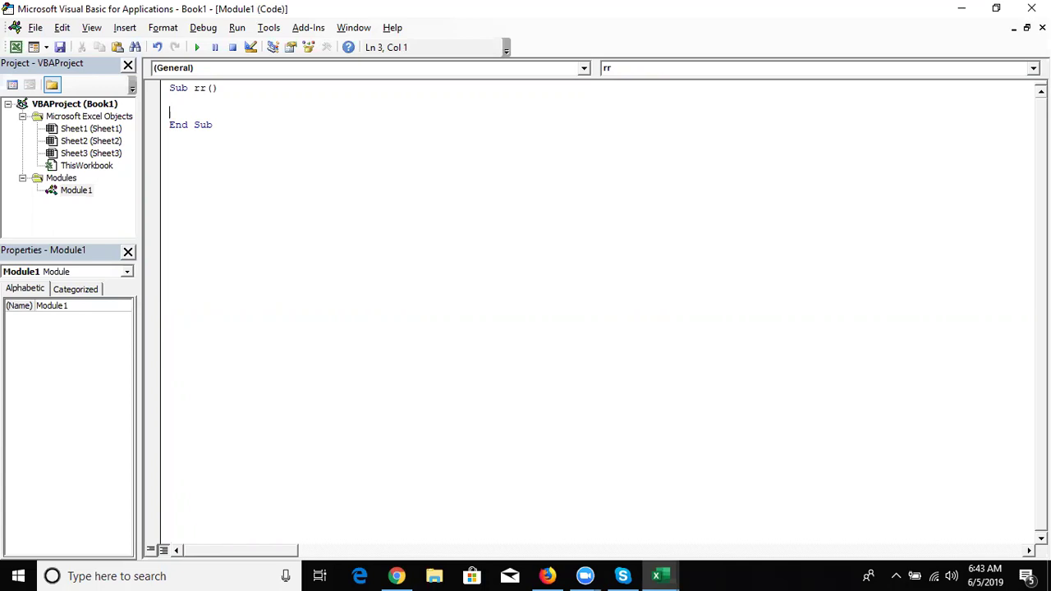
- Inside Sub rr, type application, workbooks, sheets and range on four separate lines
{"action": "key", "text": "Return"}
{"action": "key", "text": "Return"}
{"action": "key", "text": "Return"}
{"action": "key", "text": "Return"}
{"action": "type", "text": "applica"}
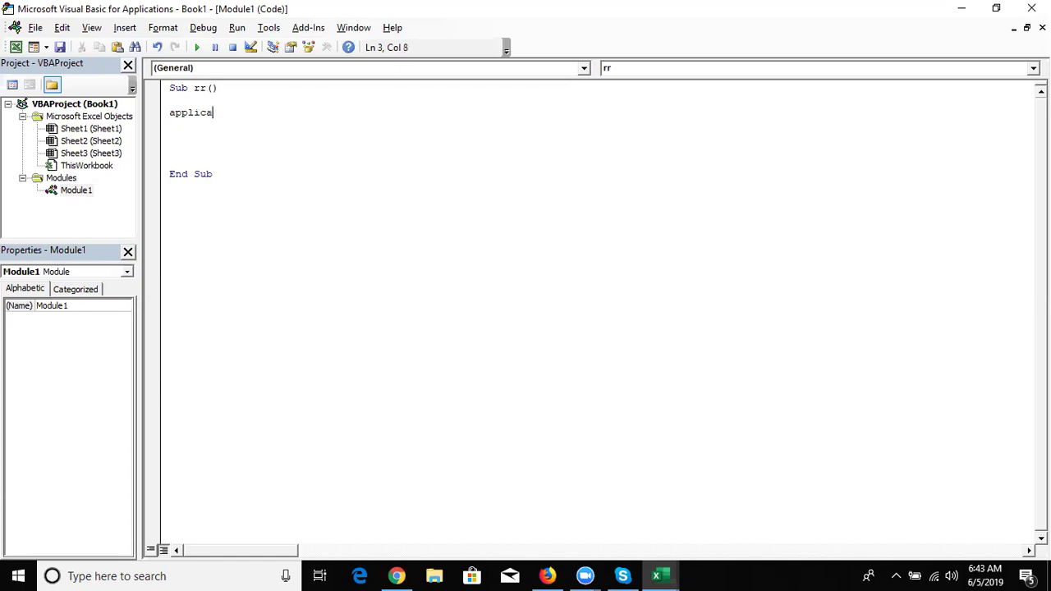
{"action": "type", "text": "tion"}
{"action": "key", "text": "Return"}
{"action": "type", "text": "work"}
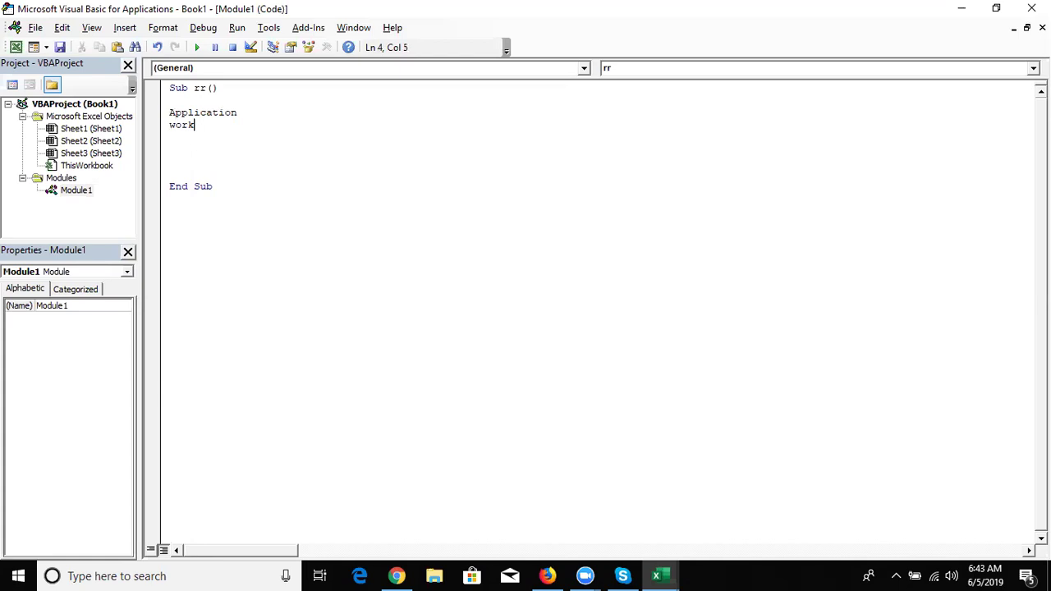
{"action": "type", "text": "book"}
{"action": "type", "text": "s"}
{"action": "key", "text": "Return"}
{"action": "type", "text": "sheet"}
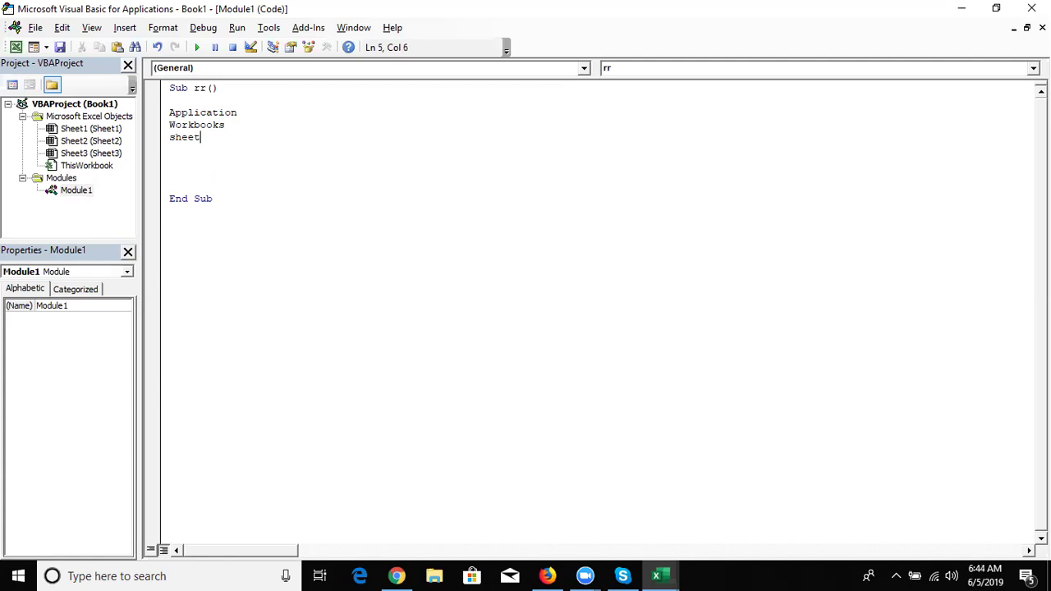
{"action": "type", "text": "s"}
{"action": "key", "text": "Return"}
{"action": "type", "text": "range"}
{"action": "key", "text": "Return"}
- Select the Application through Range lines in Sub rr
{"action": "left_click", "coordinate": [169, 125]}
{"action": "left_click", "coordinate": [169, 113]}
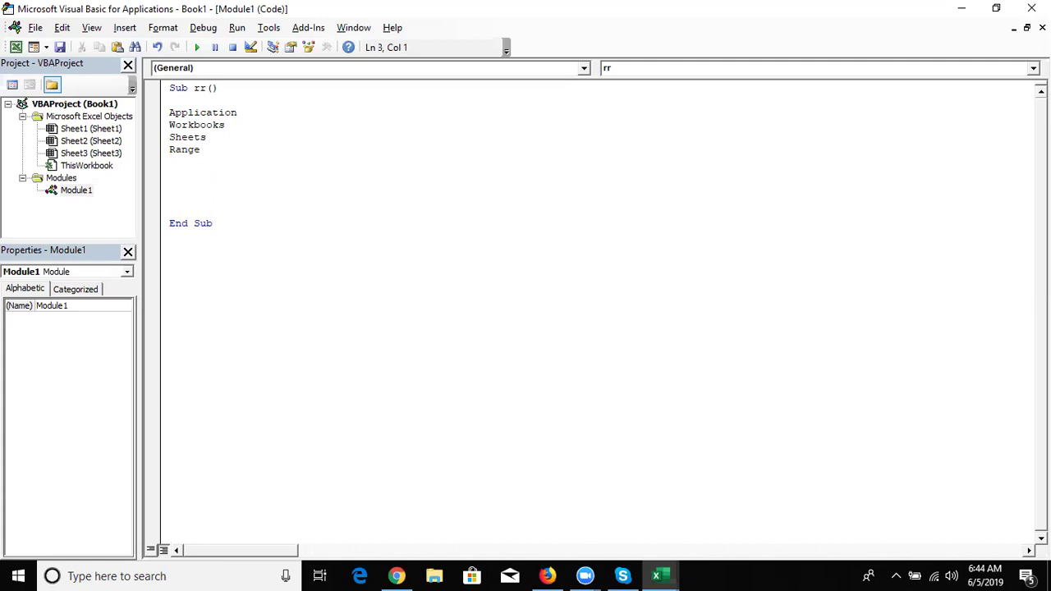
{"action": "key", "text": "shift+Down"}
{"action": "key", "text": "shift+Down"}
{"action": "key", "text": "shift+Down"}
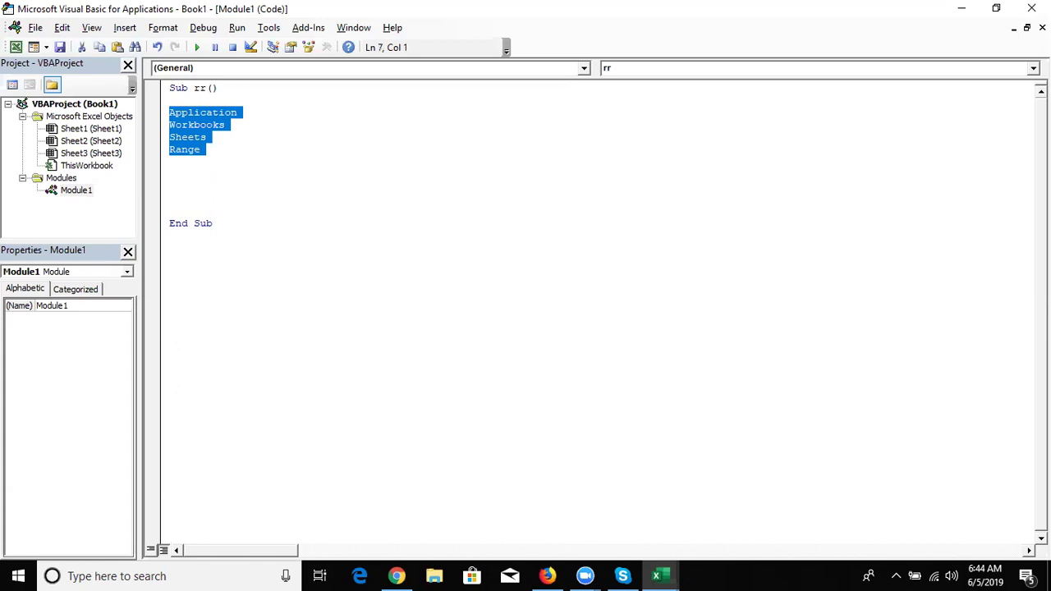
{"action": "key", "text": "shift+Up"}
{"action": "key", "text": "shift+Up"}
{"action": "key", "text": "shift+Up"}
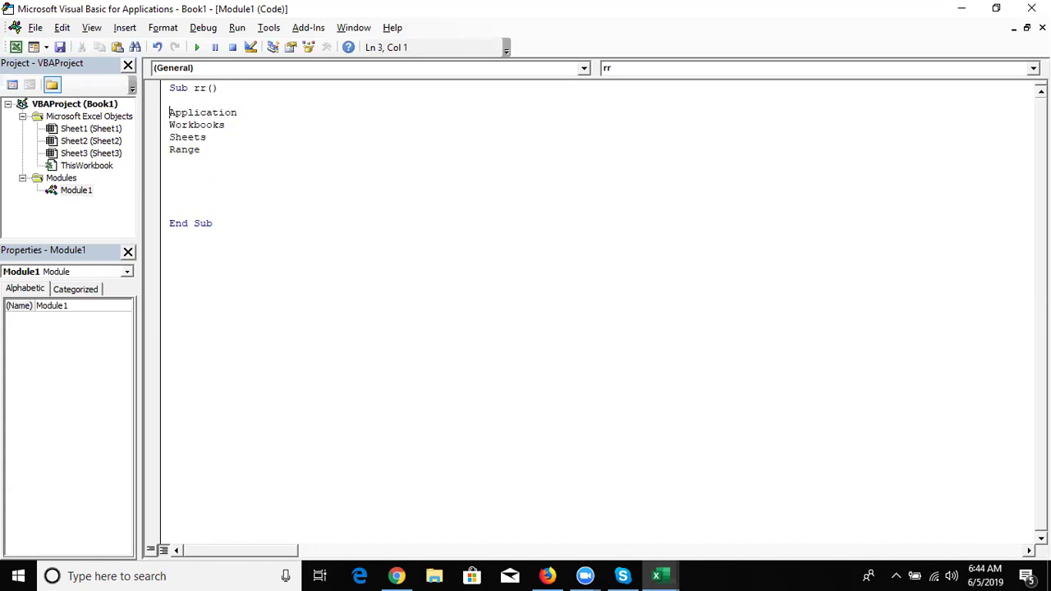
{"action": "key", "text": "shift+Down"}
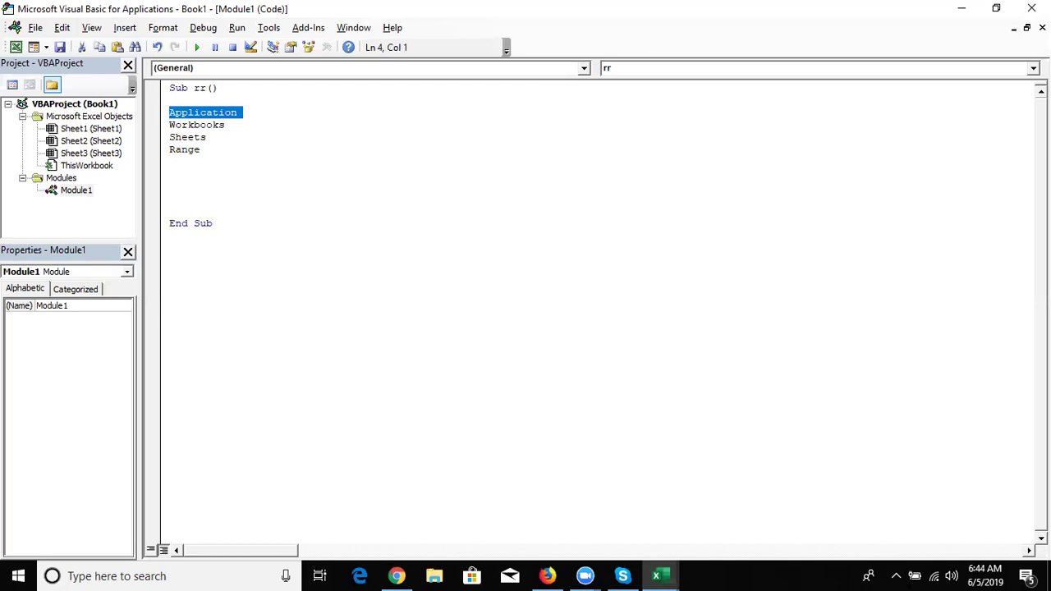
{"action": "key", "text": "Right"}
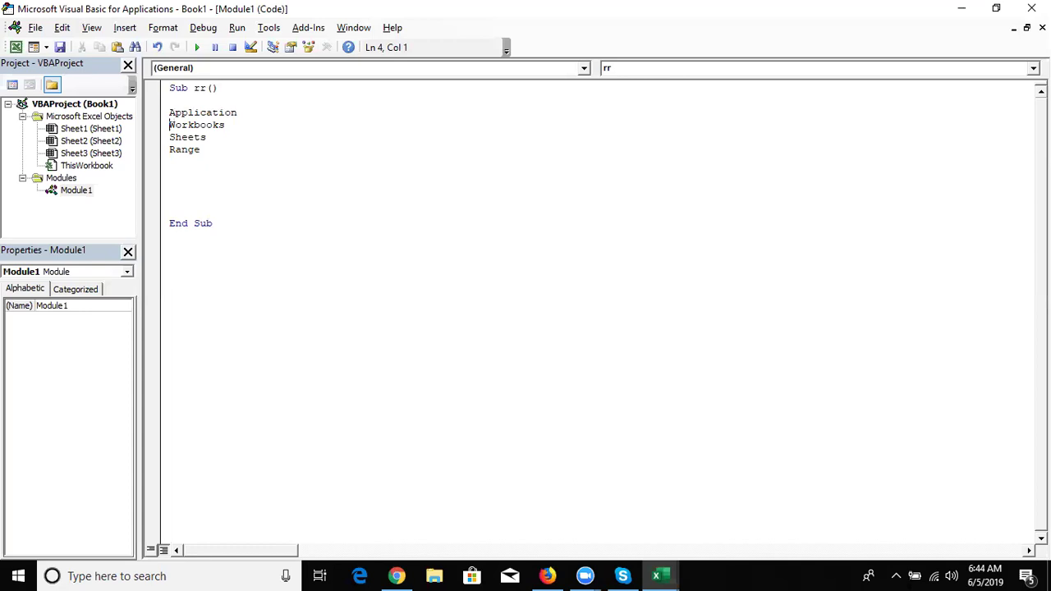
{"action": "key", "text": "shift+Down"}
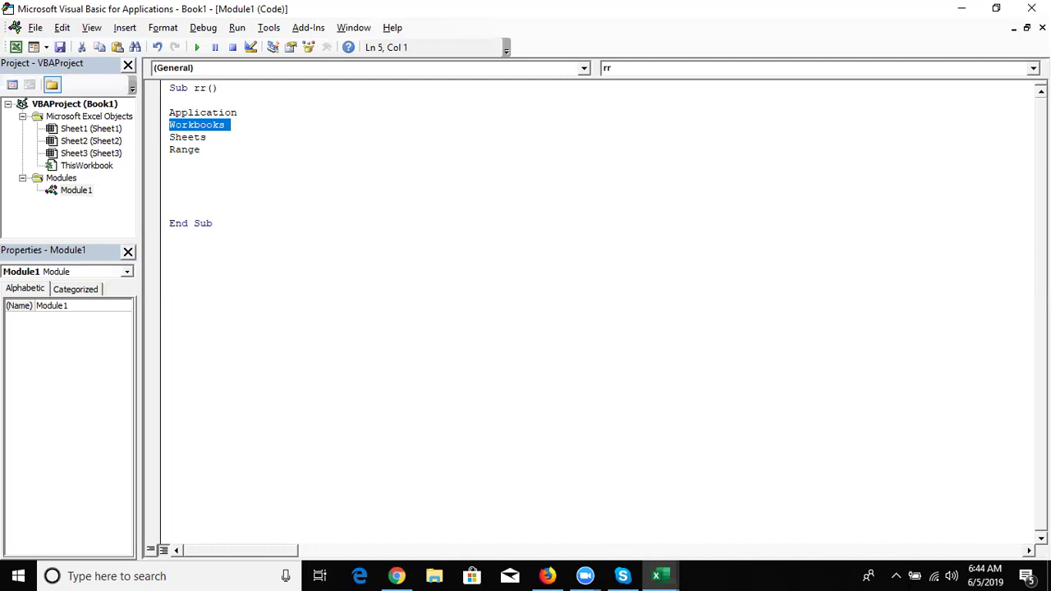
{"action": "left_click", "coordinate": [169, 137]}
{"action": "key", "text": "shift+Down"}
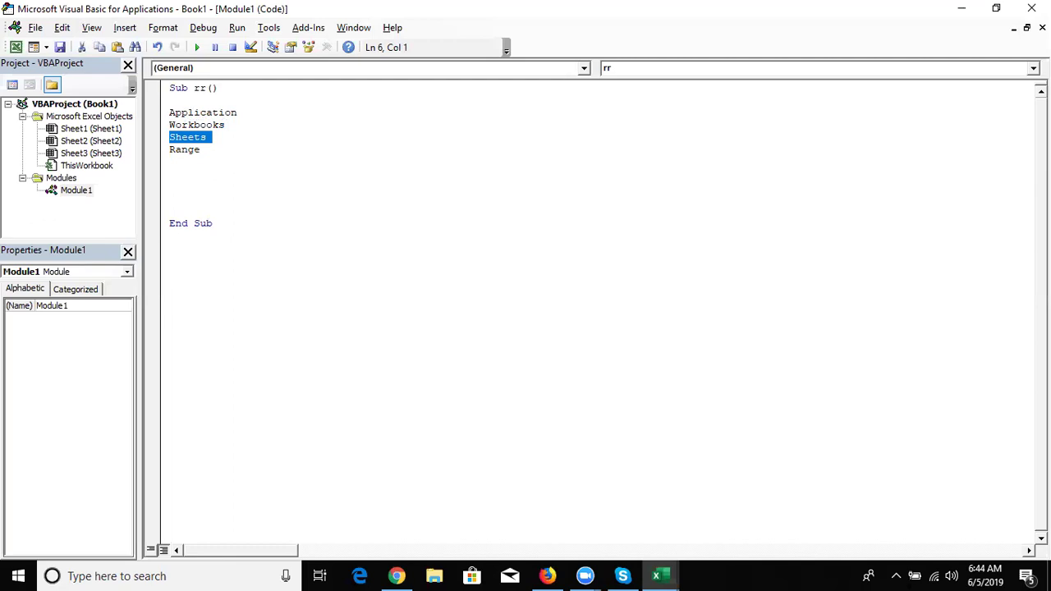
{"action": "left_click", "coordinate": [169, 150]}
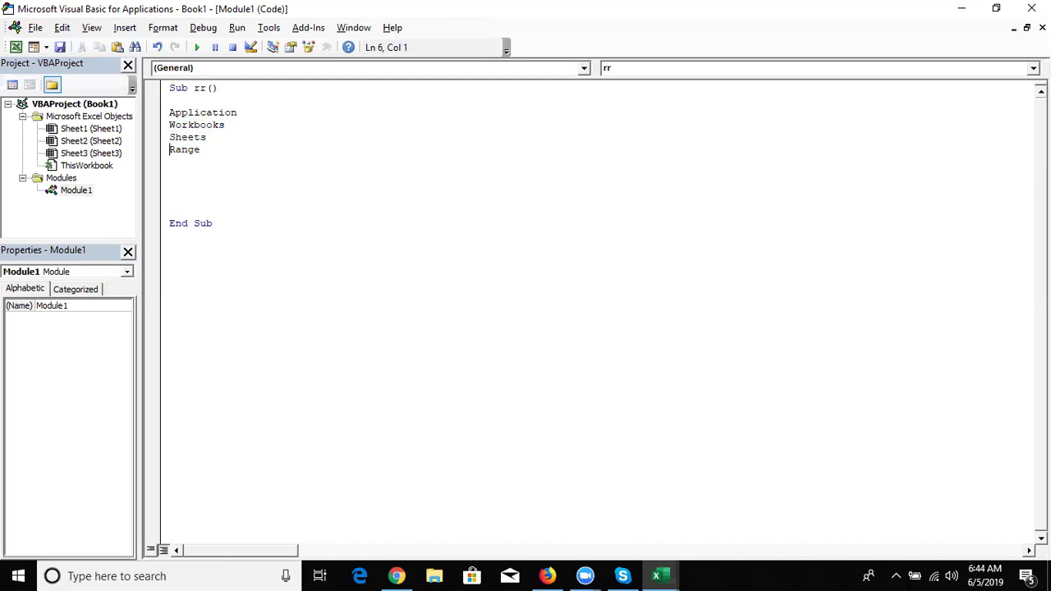
{"action": "key", "text": "shift+Down"}
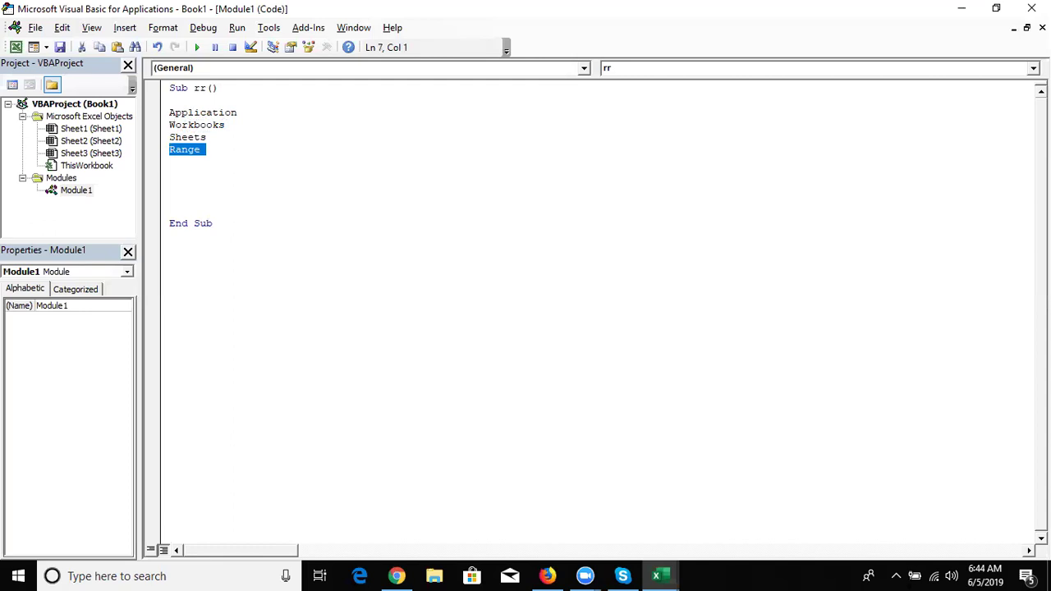
{"action": "left_click", "coordinate": [169, 112]}
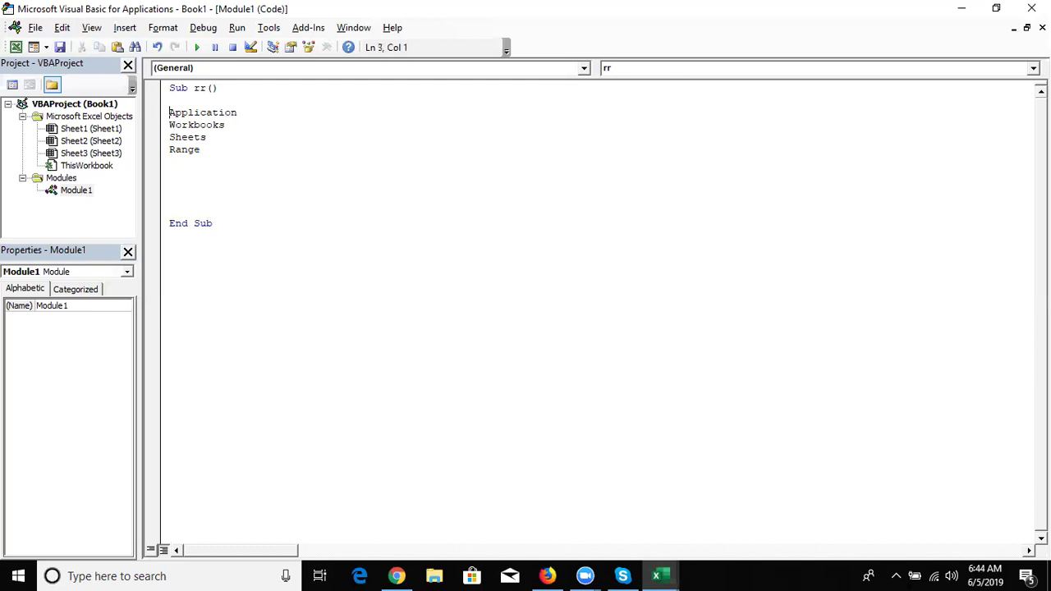
{"action": "key", "text": "Down"}
{"action": "key", "text": "shift+Down"}
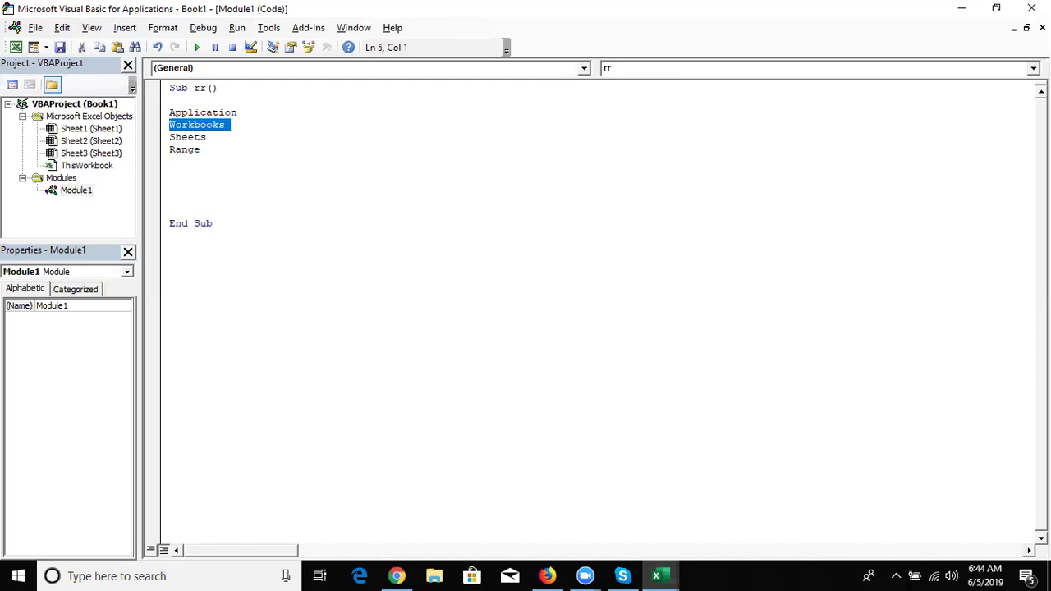
{"action": "key", "text": "Up"}
{"action": "key", "text": "Up"}
{"action": "key", "text": "shift+Down"}
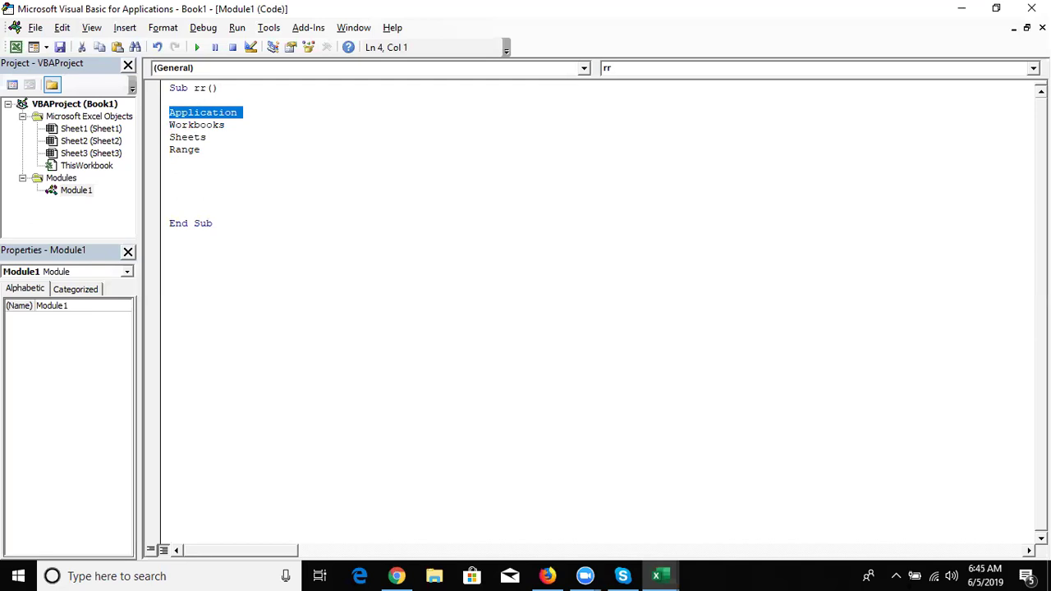
- Highlight the Application, Workbooks, Sheets and Range lines in Sub rr in turn
{"action": "double_click", "coordinate": [196, 125]}
{"action": "key", "text": "shift+Down"}
{"action": "key", "text": "shift+Down"}
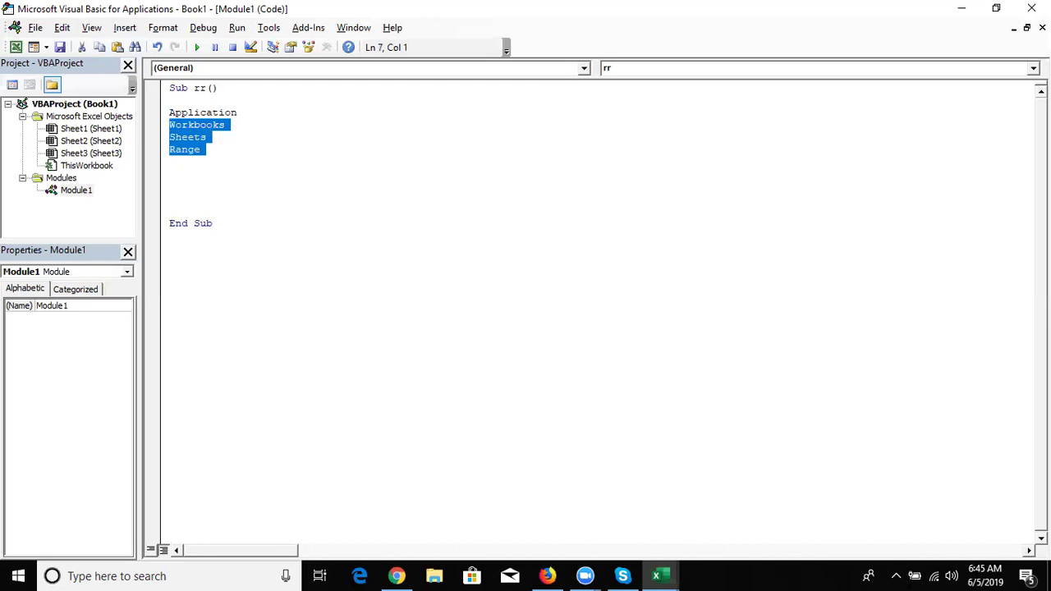
{"action": "left_click", "coordinate": [169, 112]}
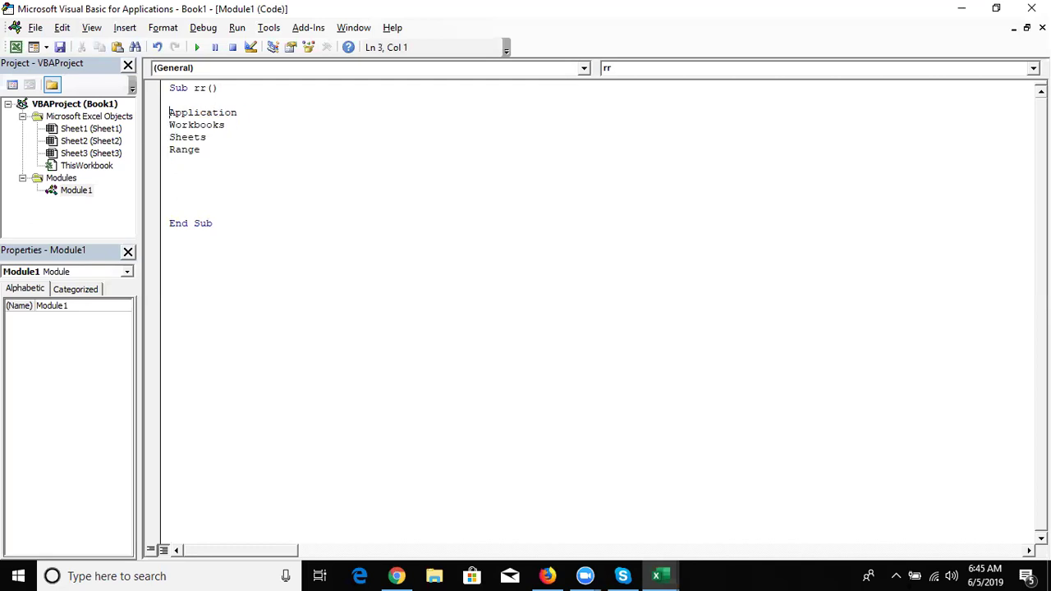
{"action": "key", "text": "shift+Down"}
{"action": "key", "text": "shift+Up"}
{"action": "key", "text": "shift+Down"}
{"action": "key", "text": "Home"}
{"action": "key", "text": "shift+Down"}
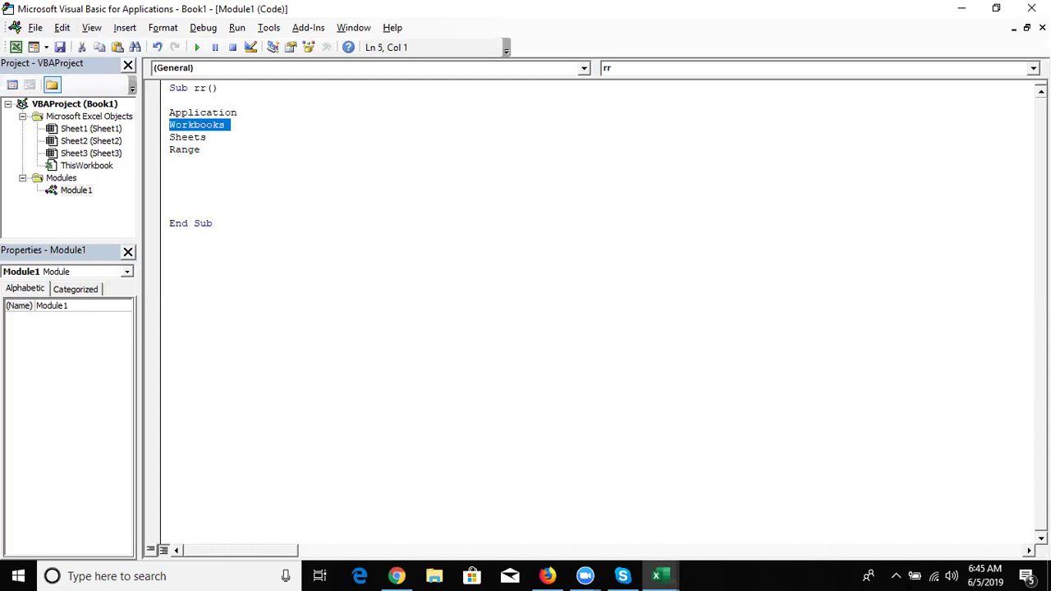
- Below End Sub, declare a new procedure sub rr_1() with its End Sub
{"action": "key", "text": "ctrl+End"}
{"action": "type", "text": "sub rr()"}
{"action": "key", "text": "BackSpace"}
{"action": "key", "text": "BackSpace"}
{"action": "type", "text": "rr_1("}
{"action": "key", "text": "Return"}
{"action": "key", "text": "Return"}
{"action": "key", "text": "Return"}
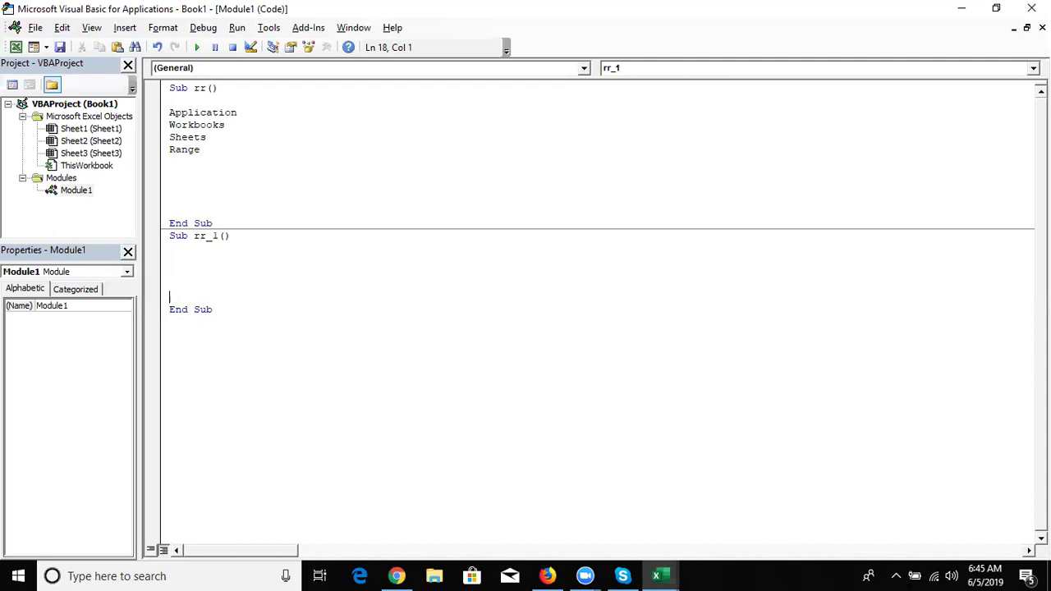
- Add a Workbooks.Add statement as the first line of rr_1 using the member suggestions
{"action": "key", "text": "Return"}
{"action": "key", "text": "Return"}
{"action": "left_click", "coordinate": [169, 285]}
{"action": "left_click", "coordinate": [169, 260]}
{"action": "key", "text": "Return"}
{"action": "type", "text": "wor"}
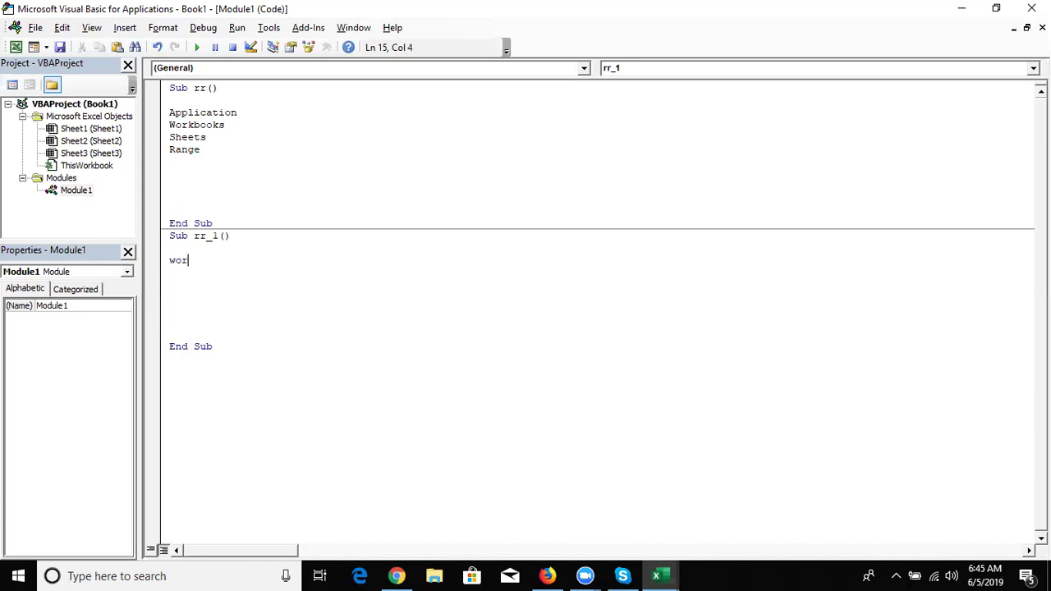
{"action": "type", "text": "kbooks.Add"}
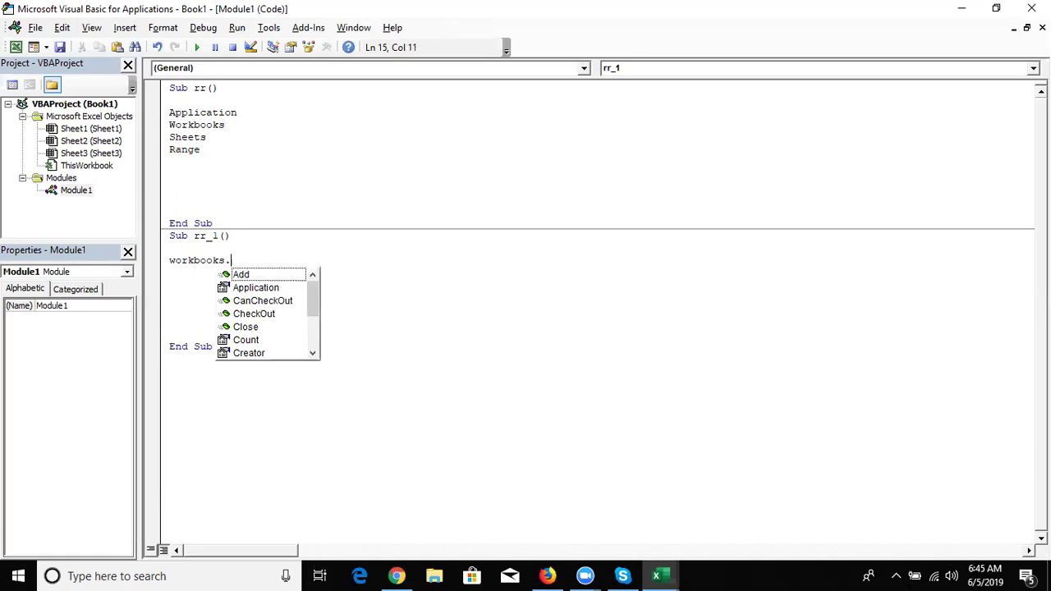
{"action": "key", "text": "Tab"}
{"action": "key", "text": "Return"}
- Run rr_1 with F5 and switch over to the Excel window
{"action": "key", "text": "F5"}
{"action": "key", "text": "shift+Down"}
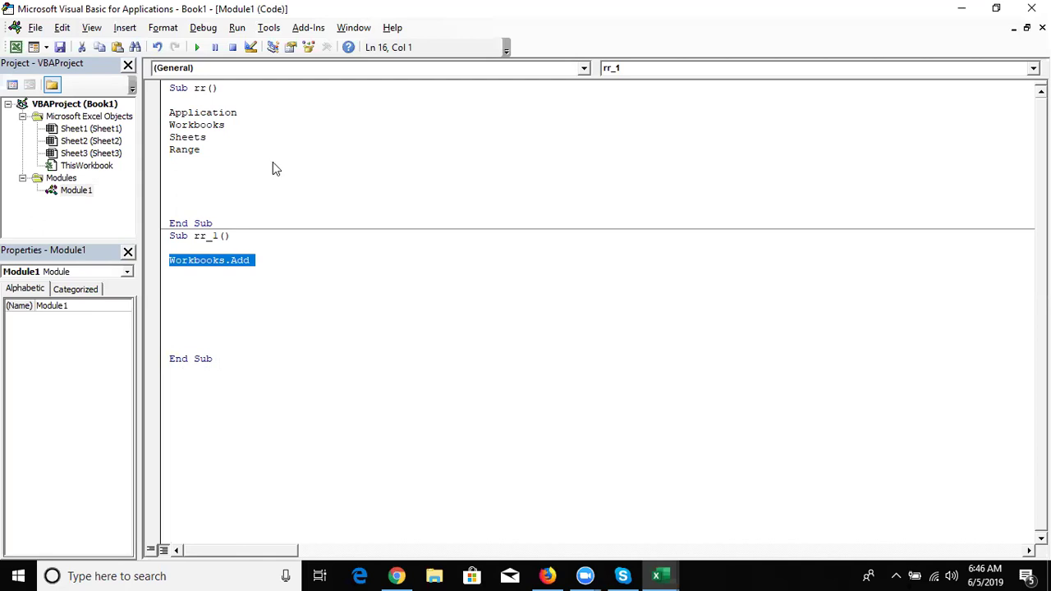
{"action": "key", "text": "alt+Tab"}
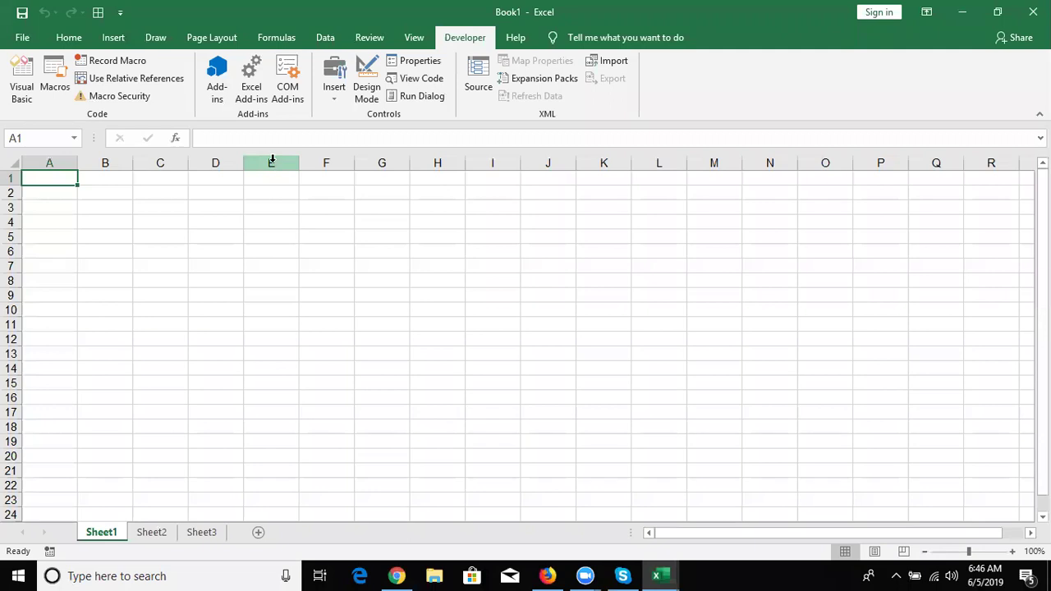
- Check the new Book2 workbook in Excel, then return to the VBA code window
{"action": "key", "text": "ctrl+n"}
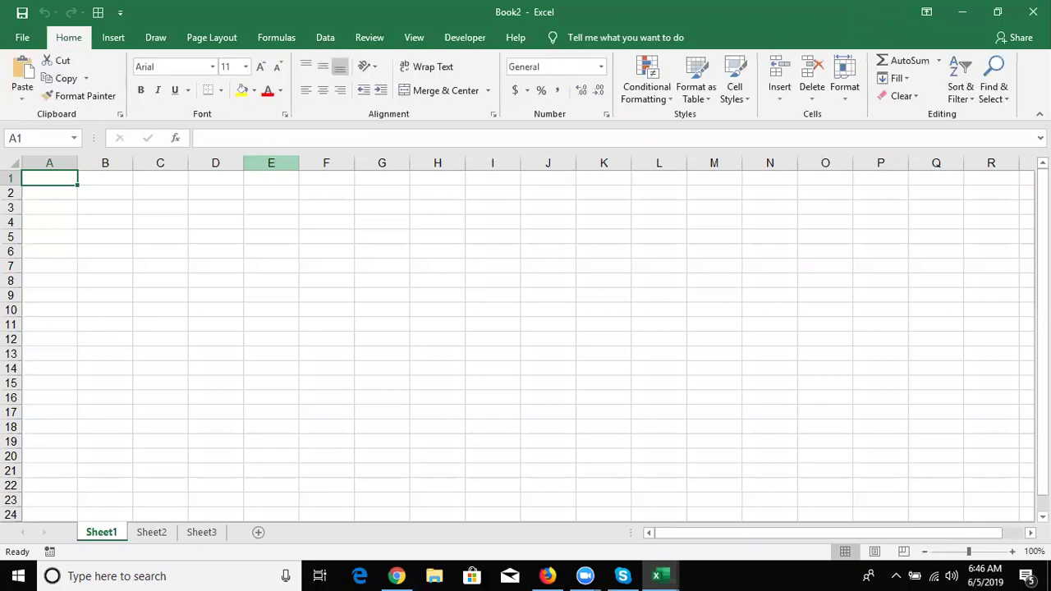
{"action": "key", "text": "ctrl+w"}
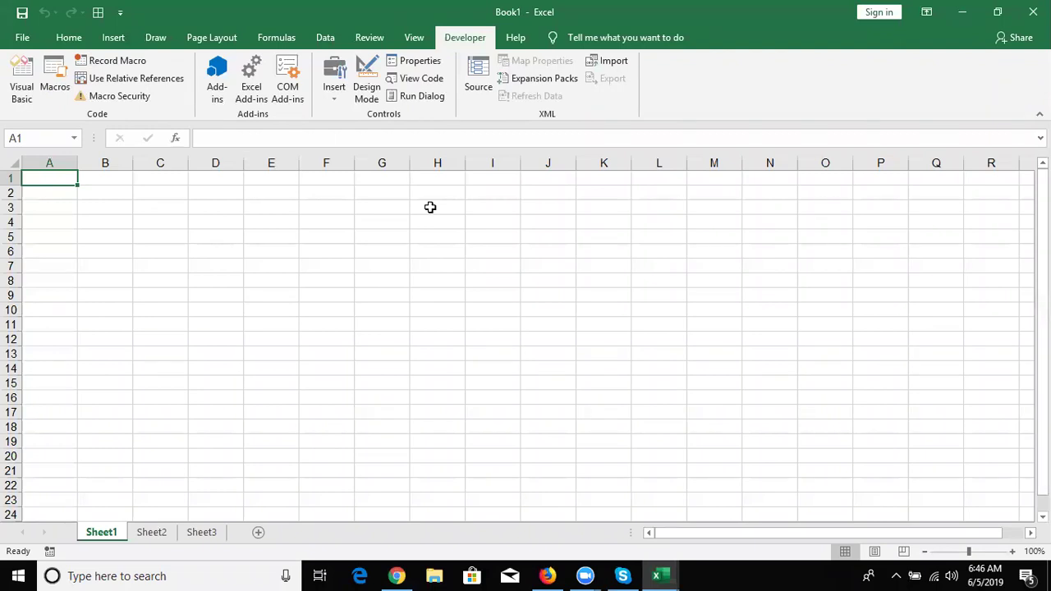
{"action": "key", "text": "alt+Tab"}
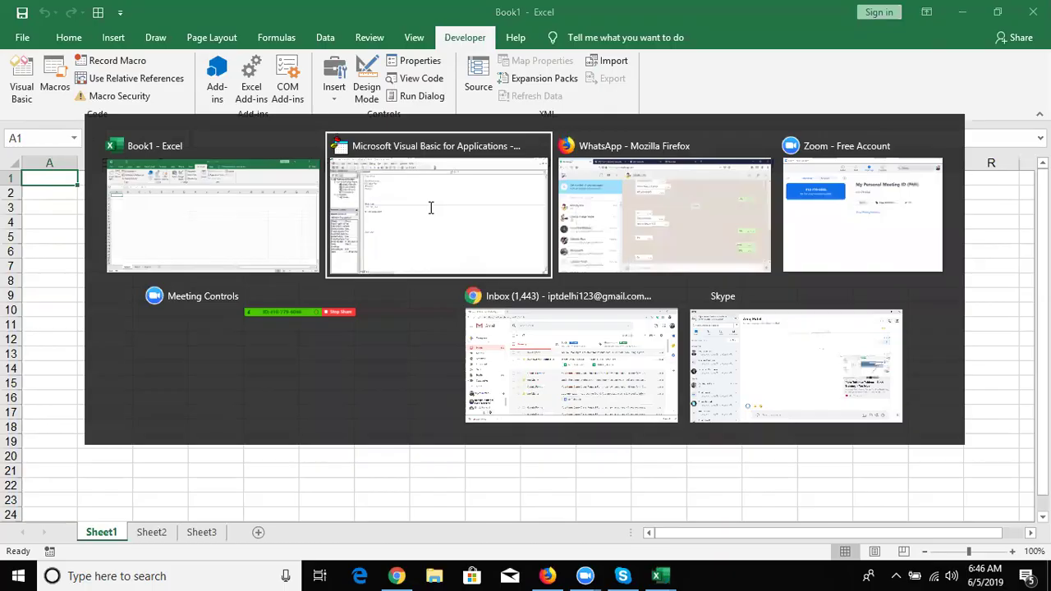
{"action": "left_click", "coordinate": [430, 208]}
{"action": "key", "text": "Left"}
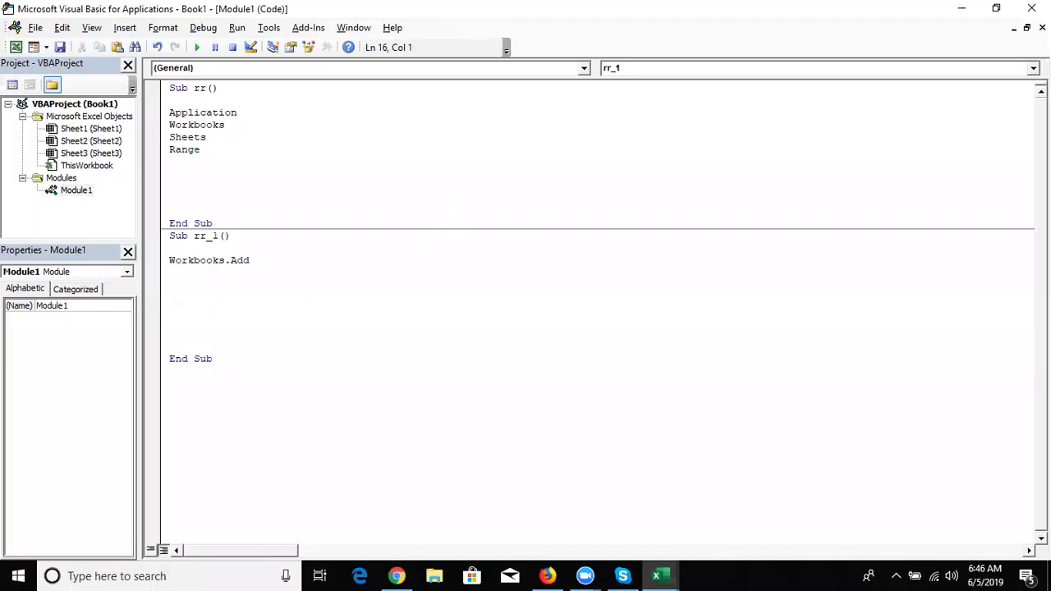
- Below Workbooks.Add, enter Workbooks("Book2.xlsm").SaveAs "D:\123.xlsx", correcting typos
{"action": "key", "text": "Return"}
{"action": "type", "text": "workbbo"}
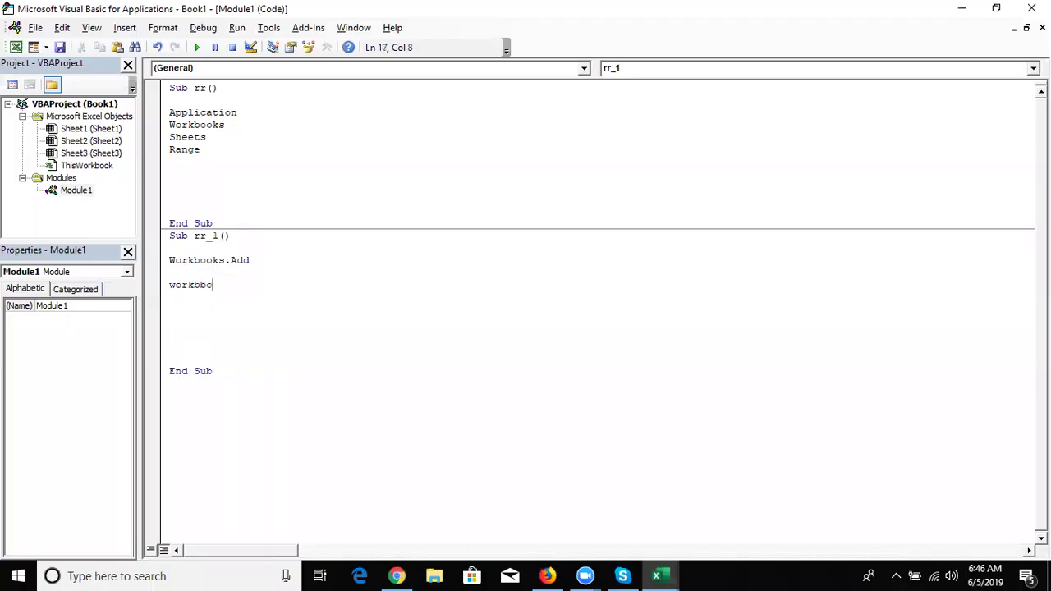
{"action": "type", "text": "oks"}
{"action": "type", "text": "("}
{"action": "key", "text": "BackSpace"}
{"action": "key", "text": "BackSpace"}
{"action": "key", "text": "BackSpace"}
{"action": "key", "text": "BackSpace"}
{"action": "type", "text": "ooks"}
{"action": "type", "text": "(\""}
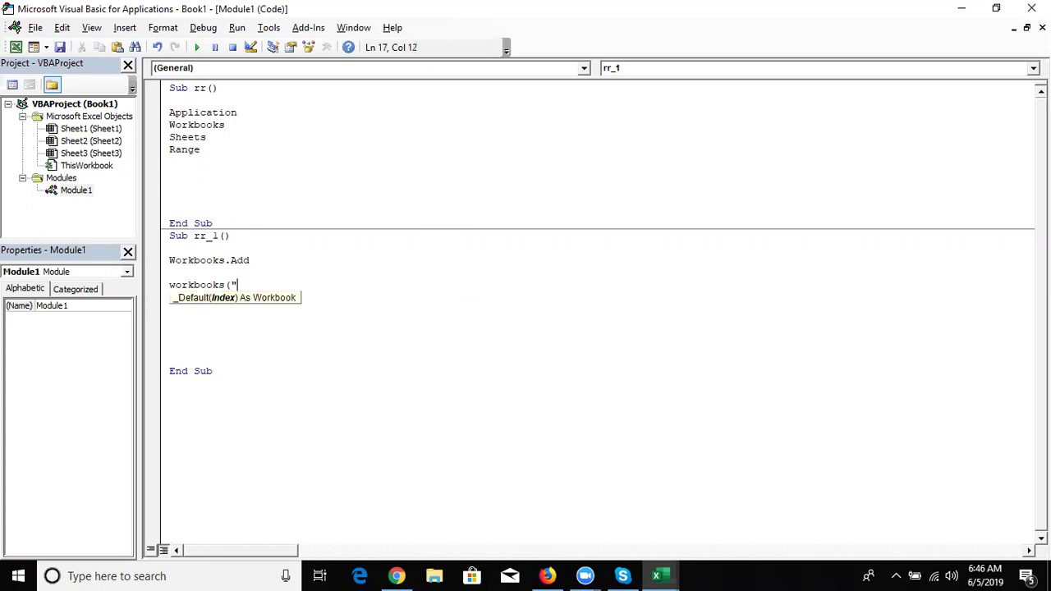
{"action": "type", "text": "Book2.xlsx"}
{"action": "key", "text": "BackSpace"}
{"action": "key", "text": "BackSpace"}
{"action": "type", "text": "m"}
{"action": "key", "text": "BackSpace"}
{"action": "type", "text": "sm\")"}
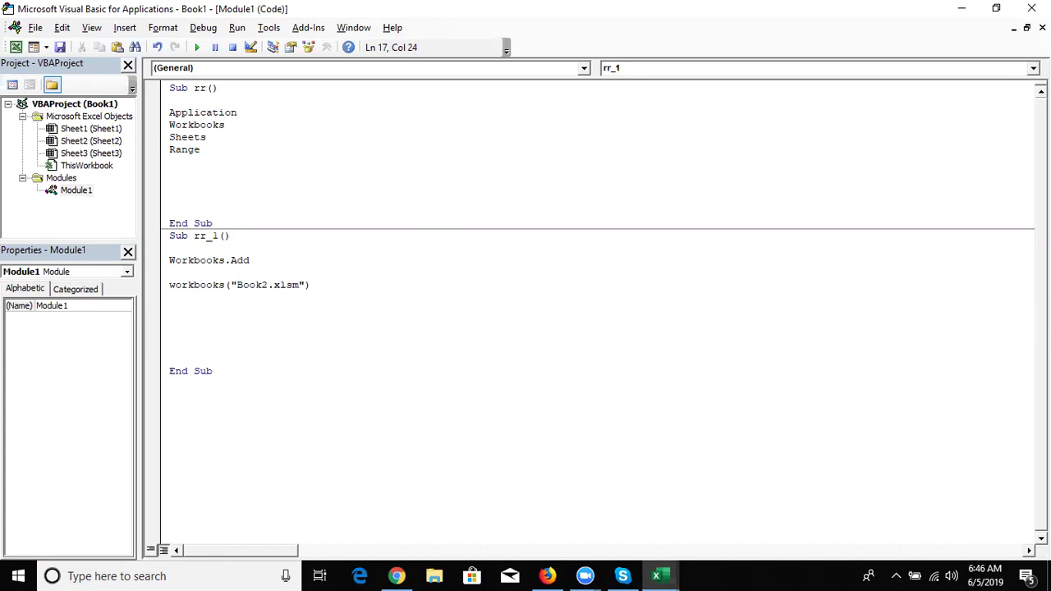
{"action": "type", "text": ".SaveA"}
{"action": "type", "text": "s"}
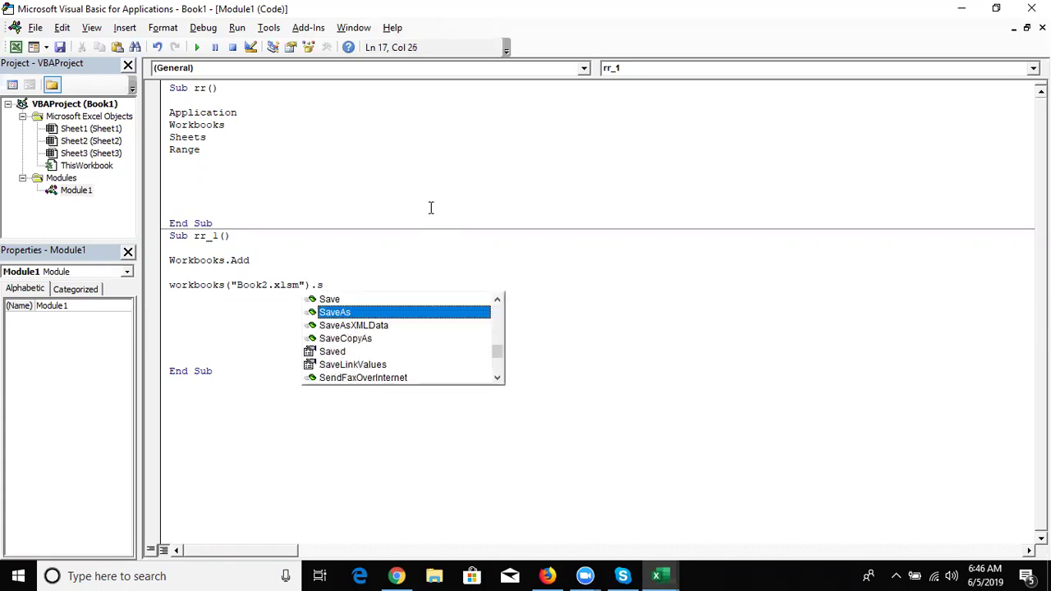
{"action": "type", "text": " \""}
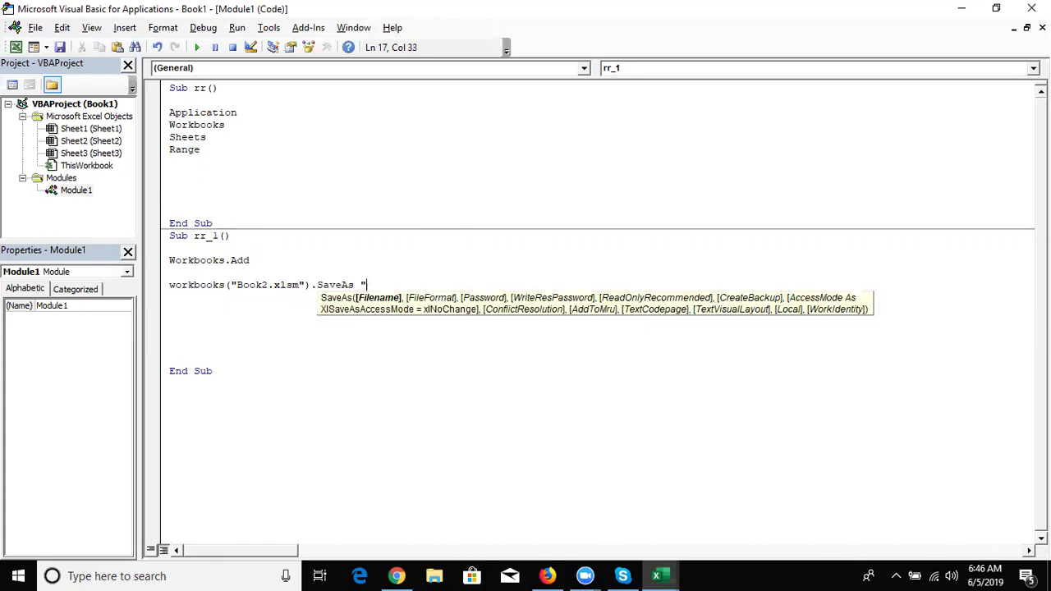
{"action": "type", "text": "D:\\123.xlsx\""}
{"action": "key", "text": "Return"}
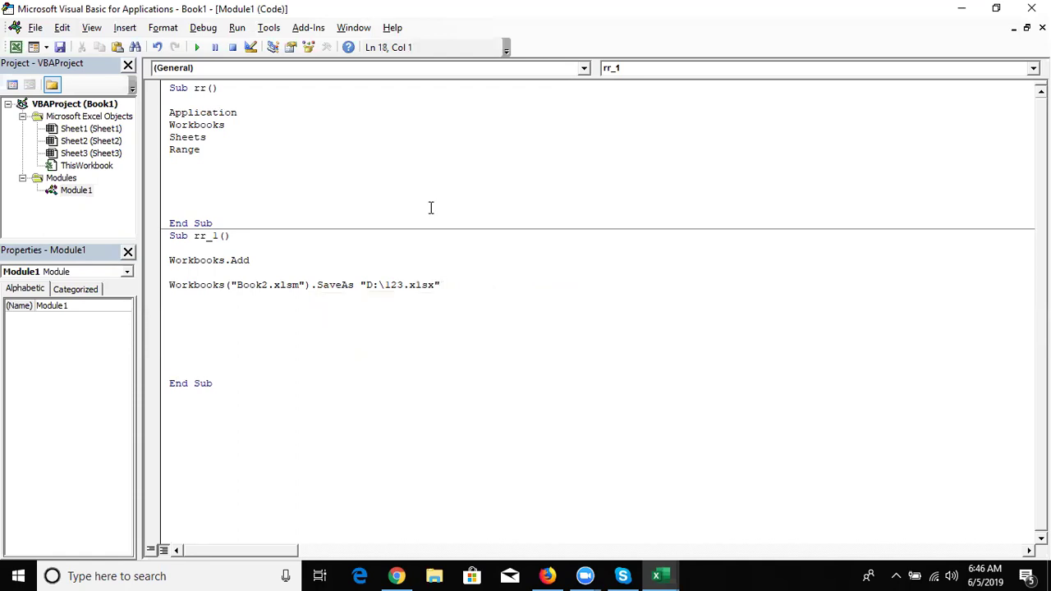
{"action": "key", "text": "shift+Up"}
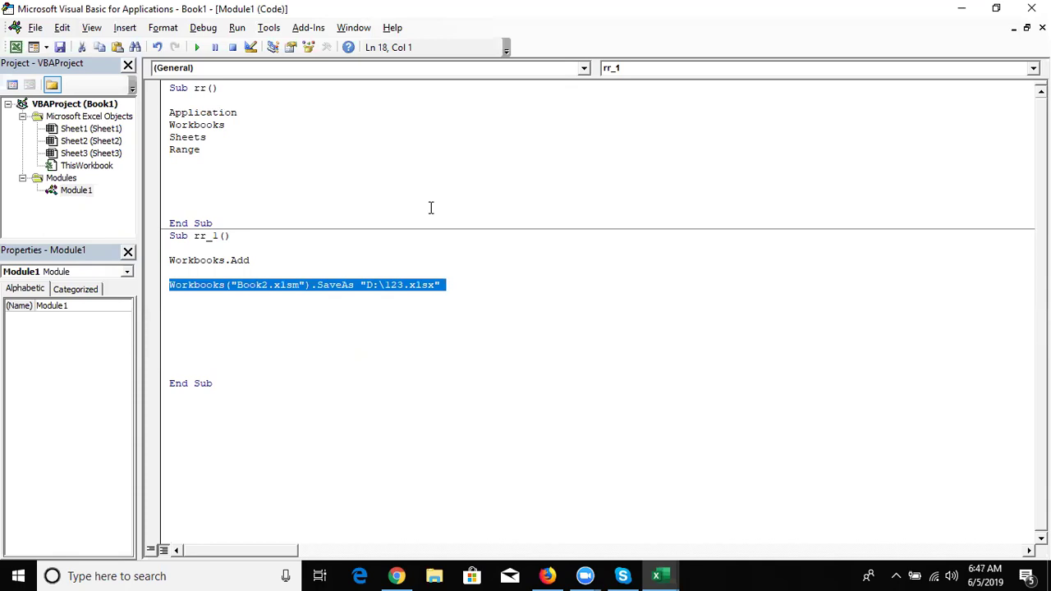
{"action": "key", "text": "Up"}
{"action": "key", "text": "Up"}
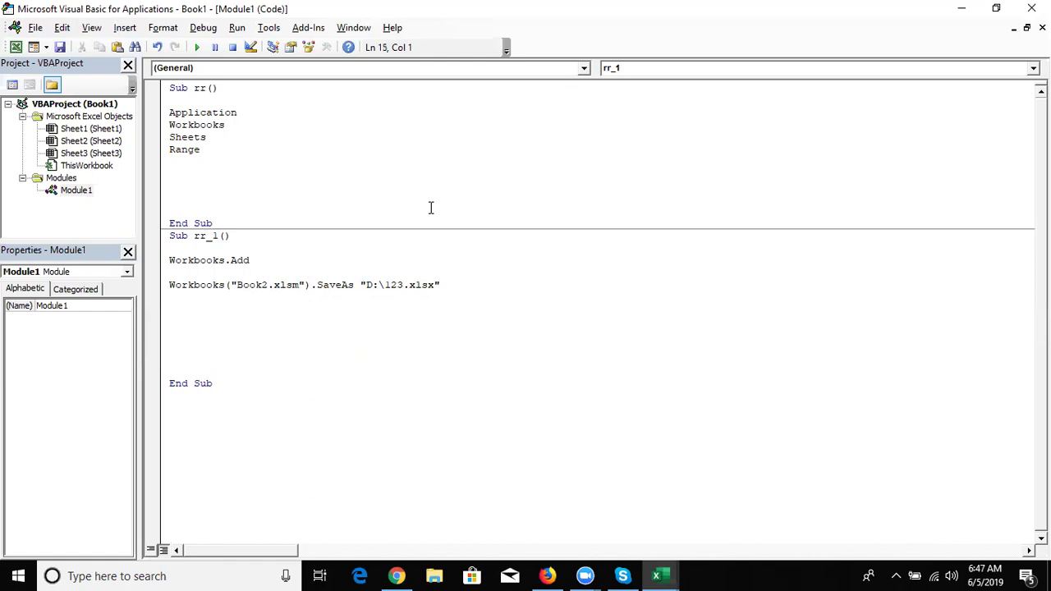
{"action": "key", "text": "shift+Down"}
{"action": "key", "text": "Down"}
{"action": "key", "text": "Right"}
{"action": "key", "text": "Right"}
{"action": "key", "text": "Right"}
{"action": "key", "text": "Left"}
{"action": "key", "text": "Left"}
{"action": "key", "text": "Left"}
{"action": "key", "text": "Home"}
{"action": "key", "text": "shift+Down"}
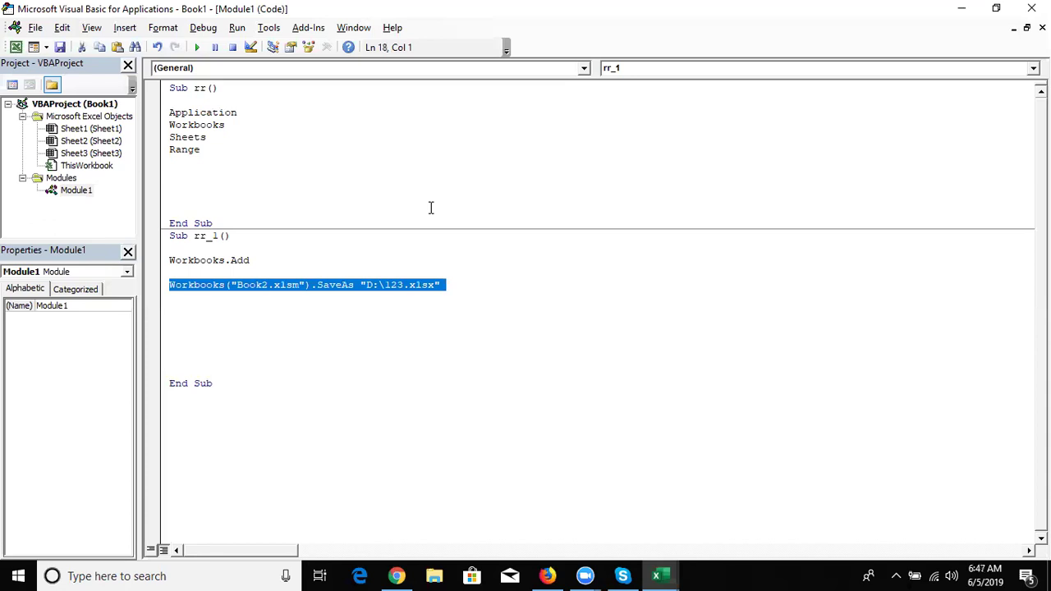
{"action": "key", "text": "Down"}
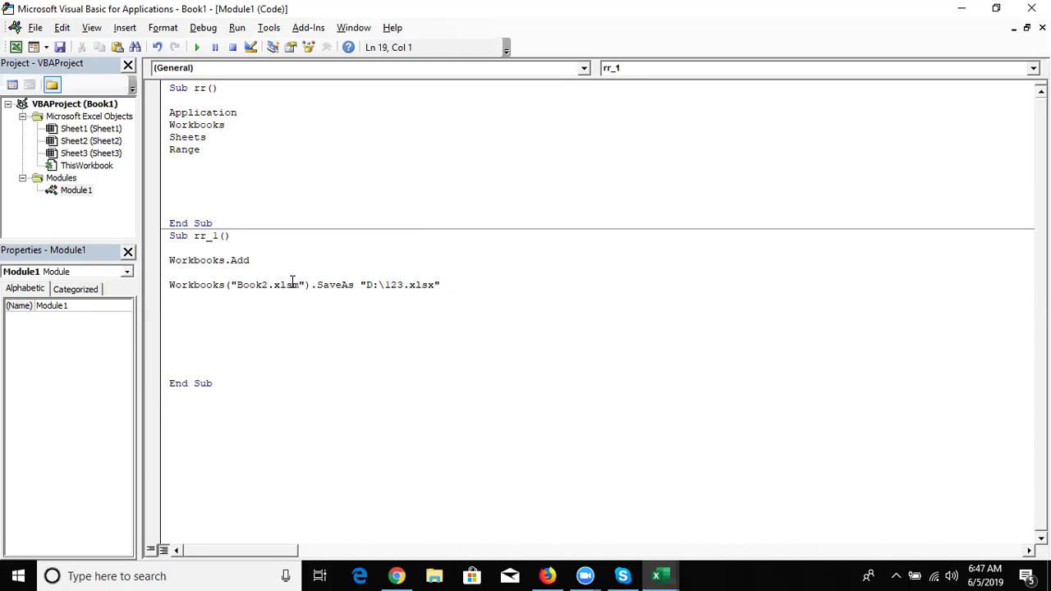
{"action": "key", "text": "Up"}
{"action": "key", "text": "shift+Up"}
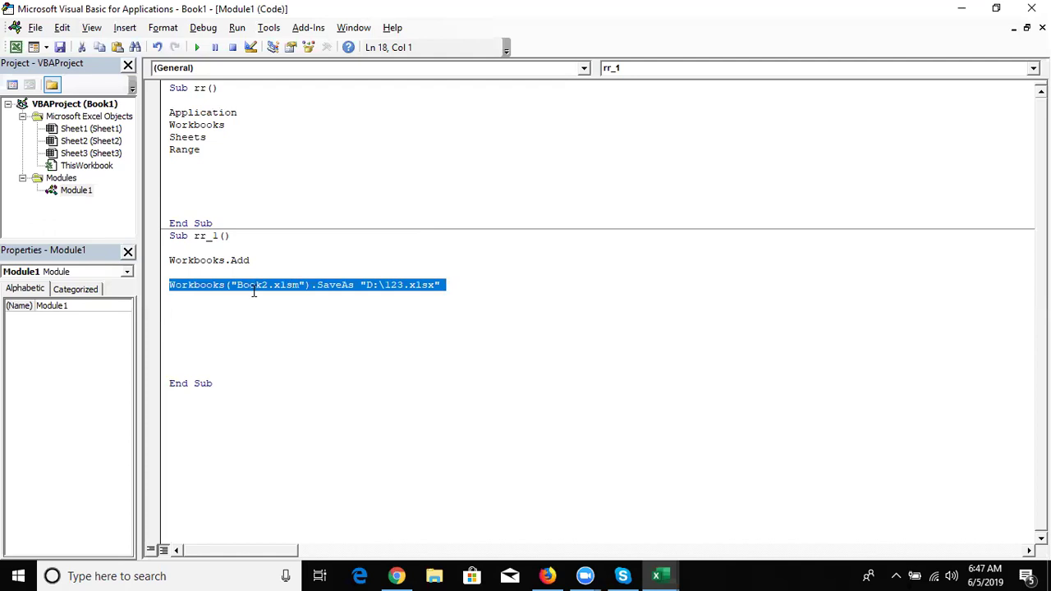
{"action": "left_click", "coordinate": [252, 293]}
{"action": "double_click", "coordinate": [253, 287]}
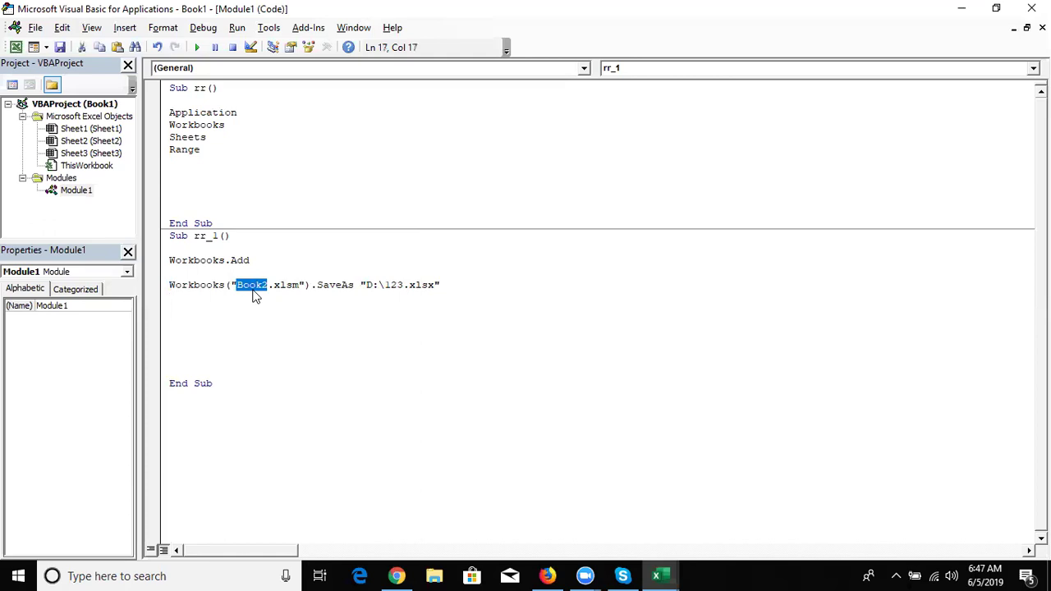
{"action": "left_click", "coordinate": [200, 288]}
{"action": "double_click", "coordinate": [201, 287]}
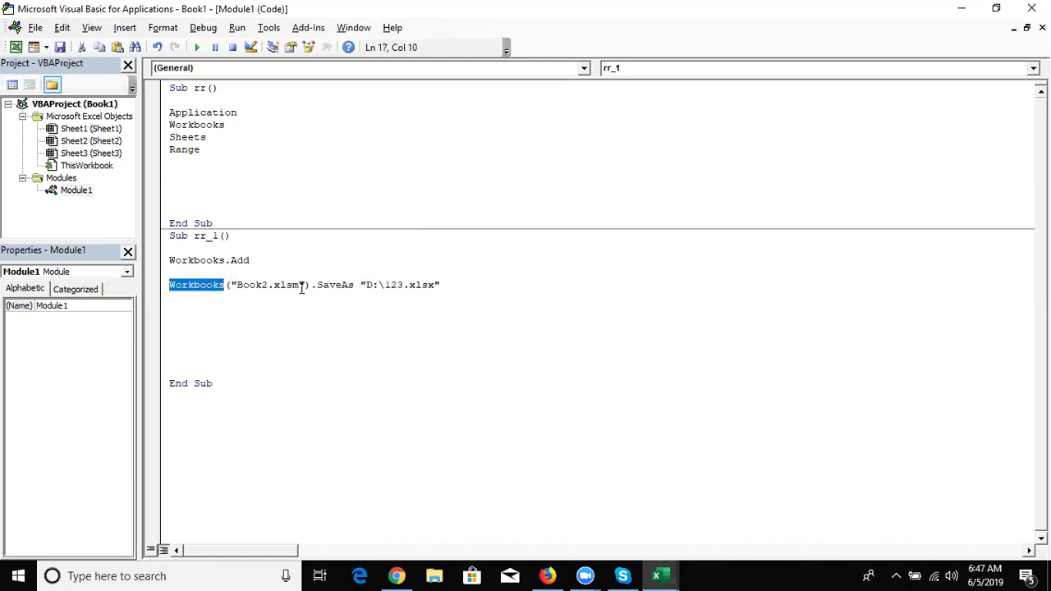
{"action": "left_click_drag", "start_coordinate": [230, 284], "coordinate": [299, 285]}
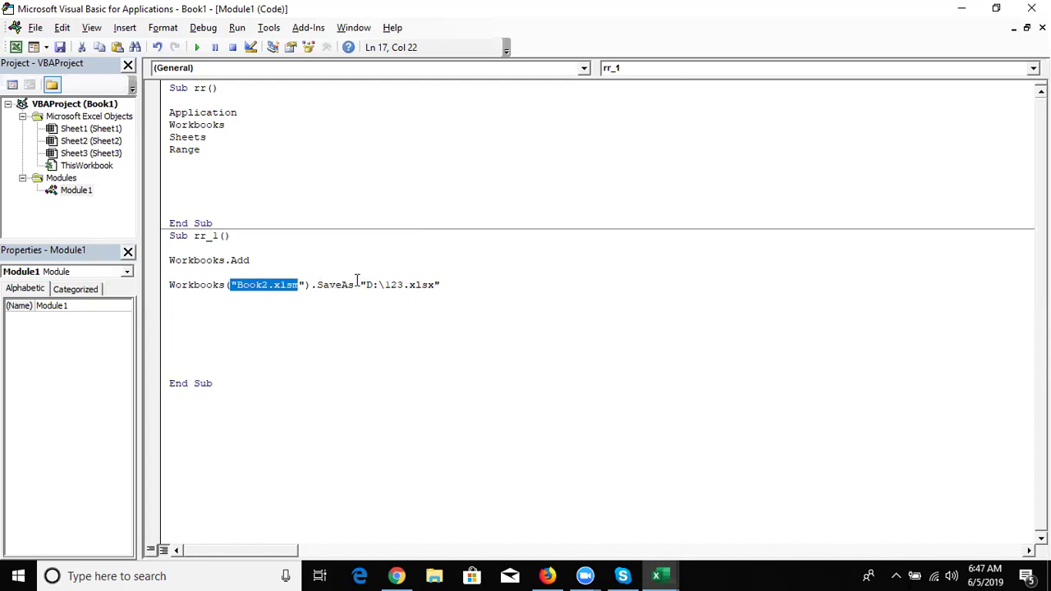
{"action": "left_click", "coordinate": [359, 284]}
{"action": "left_click", "coordinate": [422, 285], "text": "shift"}
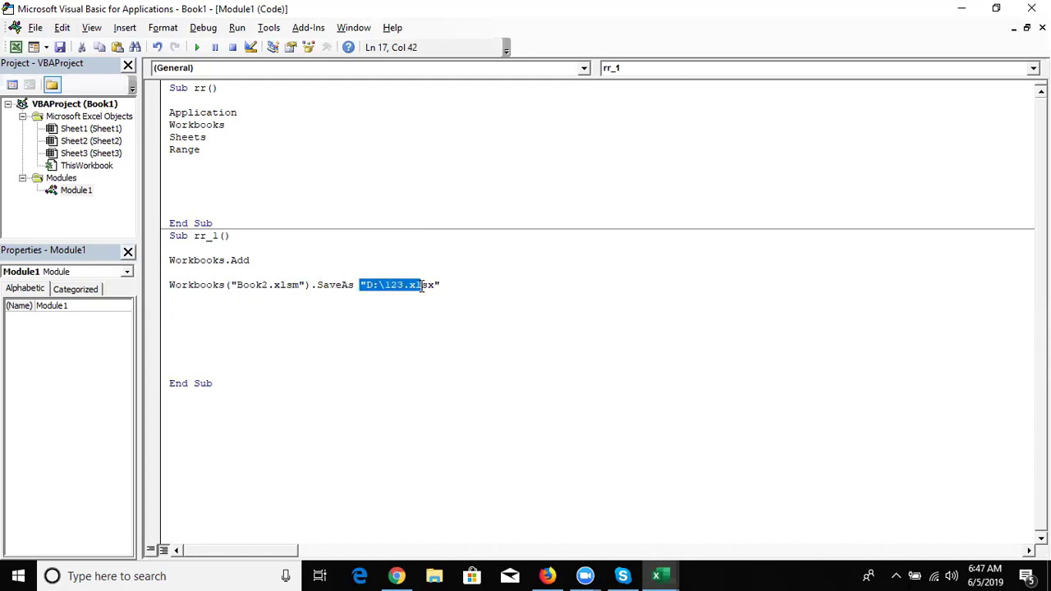
{"action": "double_click", "coordinate": [223, 285]}
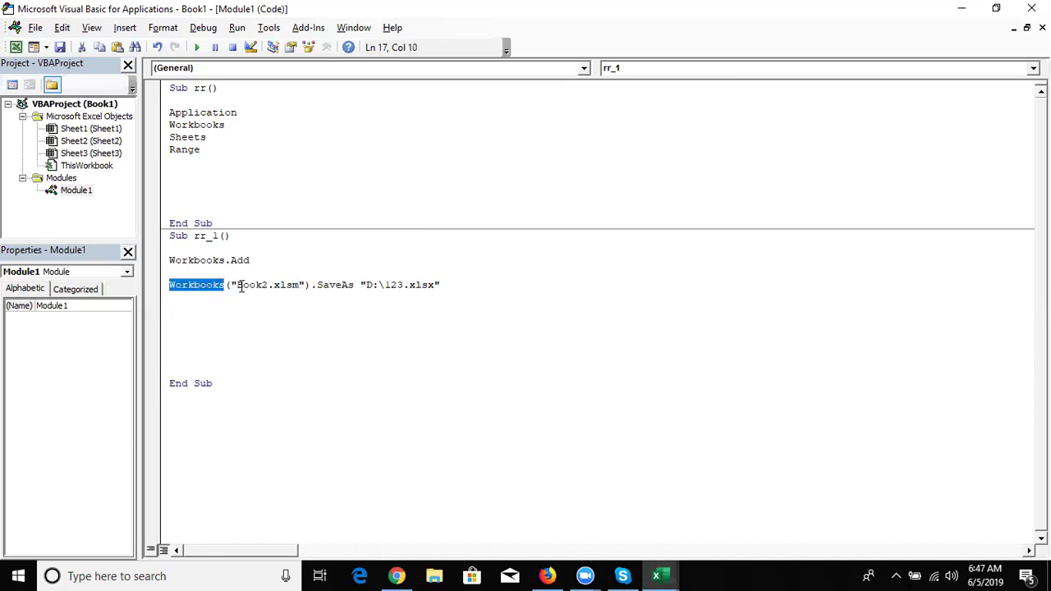
{"action": "key", "text": "Right"}
{"action": "key", "text": "Right"}
{"action": "key", "text": "Right"}
{"action": "double_click", "coordinate": [335, 285]}
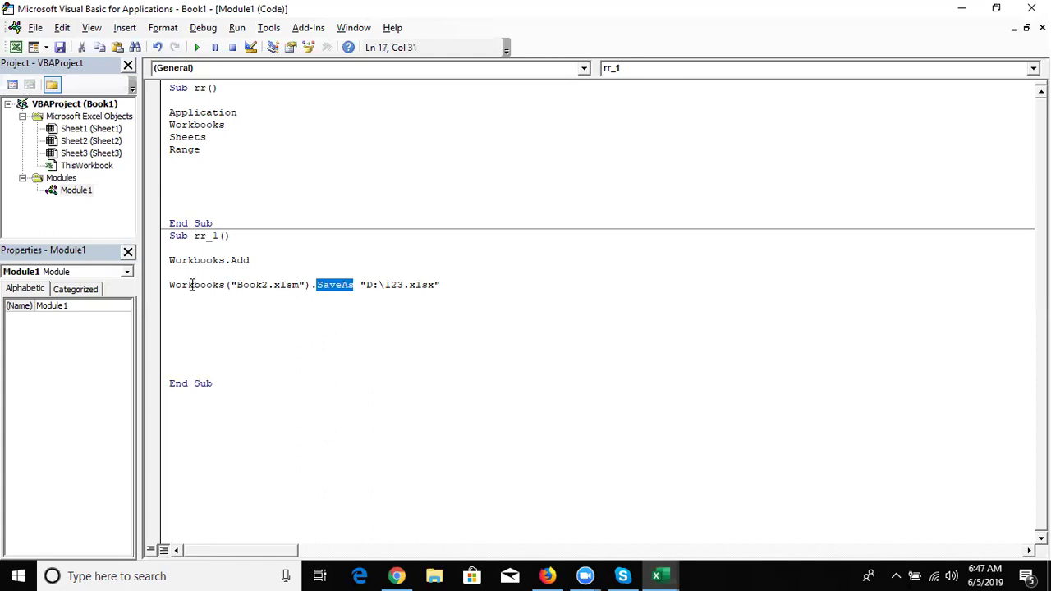
{"action": "left_click", "coordinate": [168, 285]}
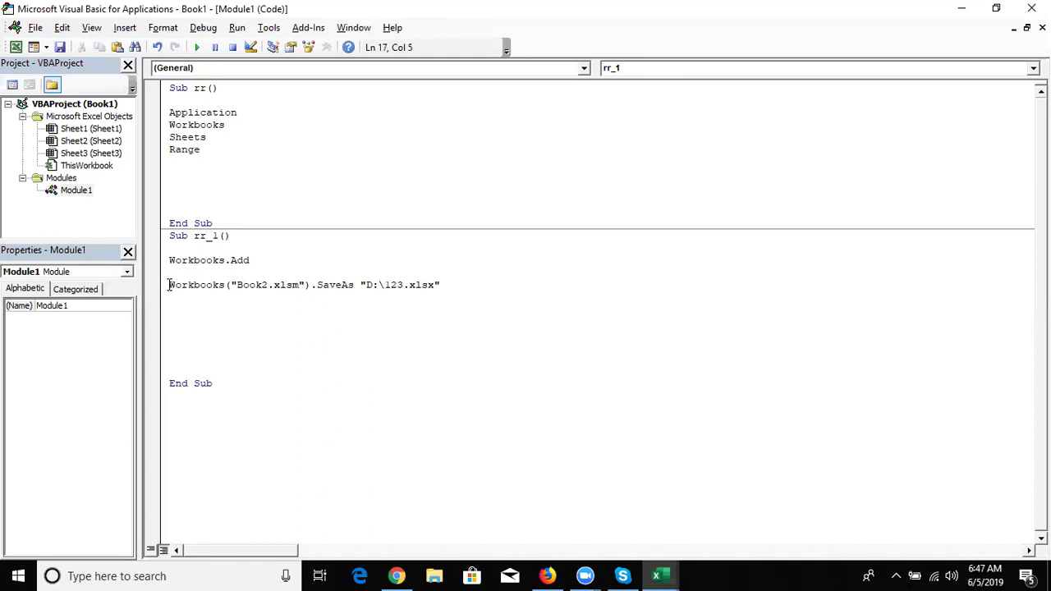
{"action": "left_click", "coordinate": [280, 285], "text": "shift"}
{"action": "left_click", "coordinate": [306, 284], "text": "shift"}
{"action": "left_click", "coordinate": [310, 285], "text": "shift"}
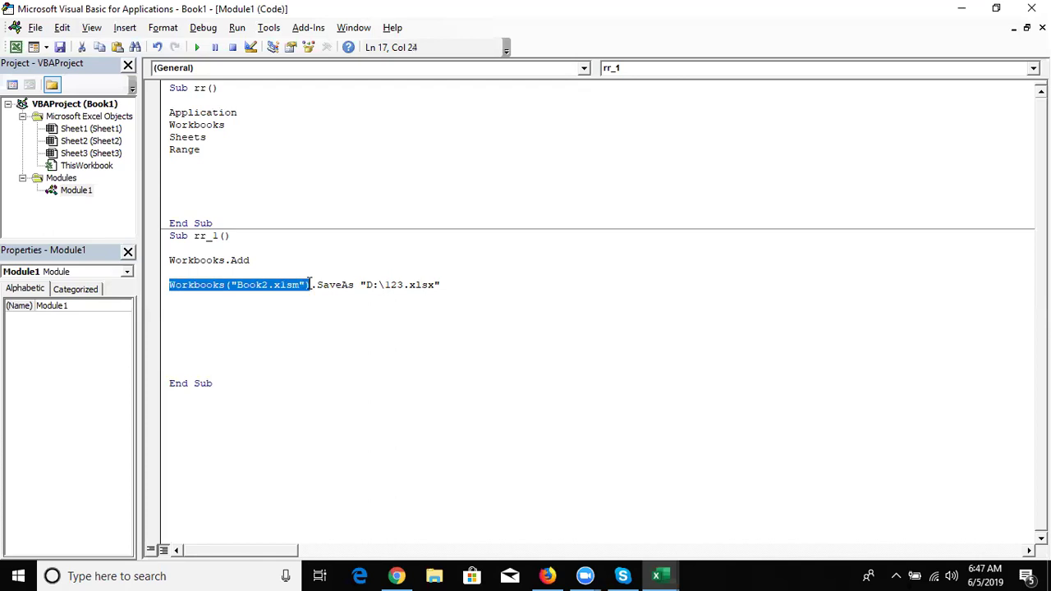
{"action": "left_click_drag", "start_coordinate": [317, 285], "coordinate": [429, 285]}
{"action": "left_click", "coordinate": [443, 286], "text": "shift"}
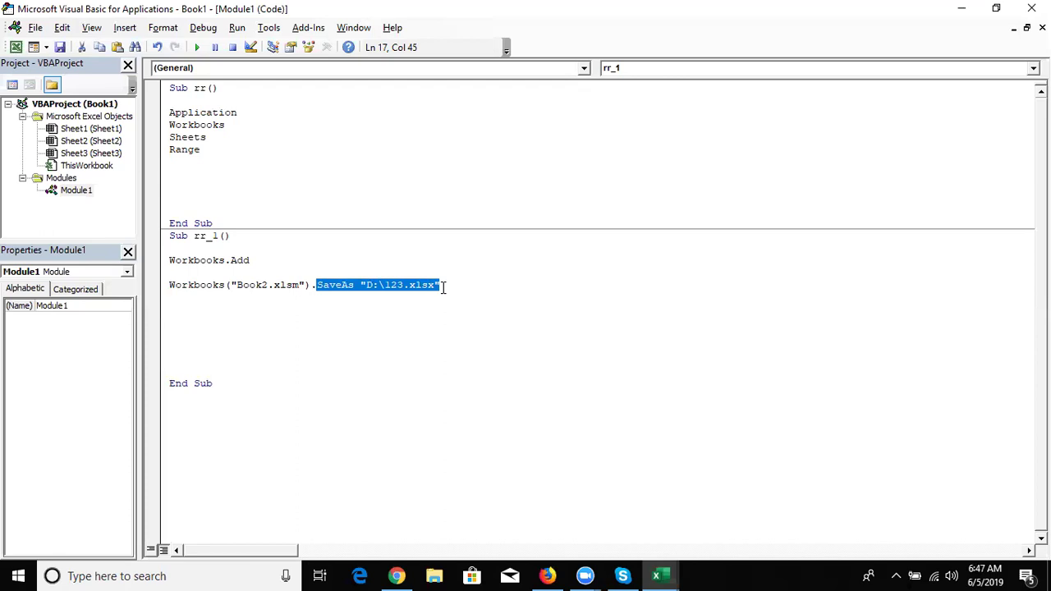
{"action": "left_click", "coordinate": [170, 284]}
- Comment out the Book2 SaveAs line with an apostrophe, leaving Workbooks.Add active
{"action": "type", "text": "'"}
{"action": "key", "text": "Up"}
{"action": "left_click", "coordinate": [170, 247]}
{"action": "key", "text": "Down"}
{"action": "key", "text": "shift+Down"}
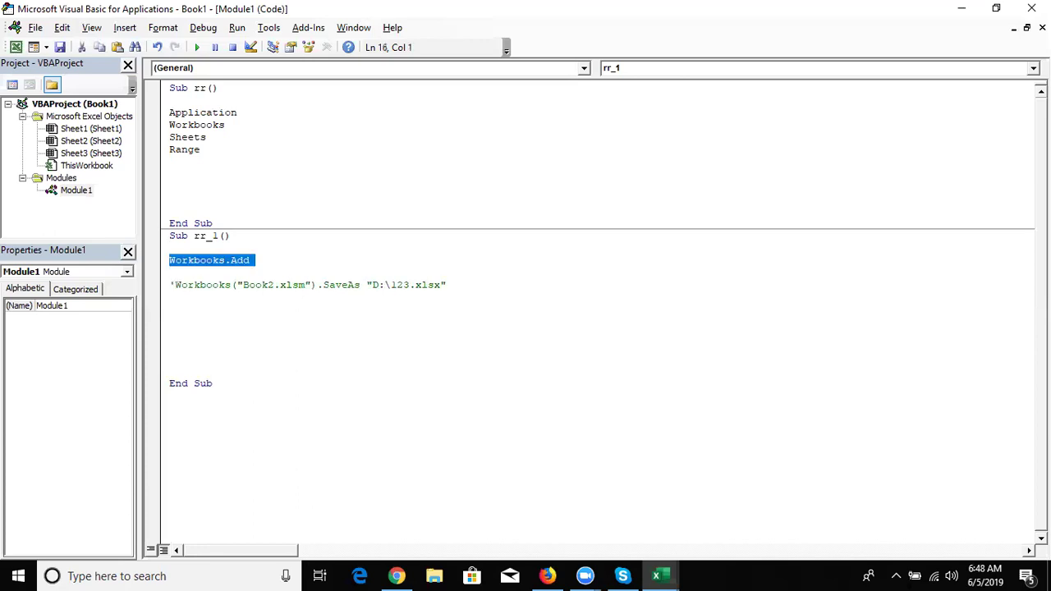
{"action": "left_click", "coordinate": [170, 272]}
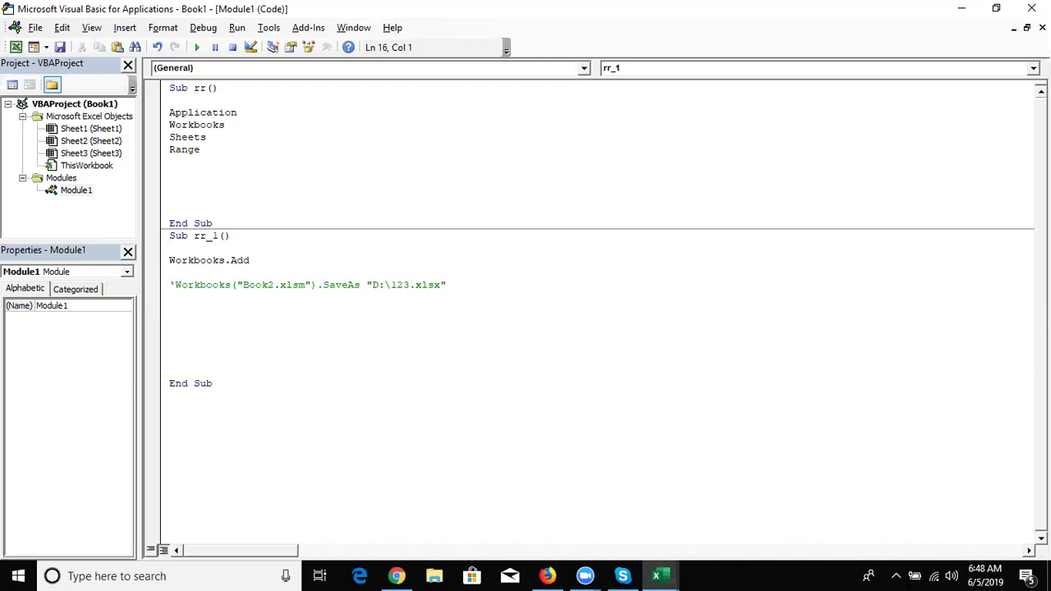
- Run rr_1 to create Book3, close Book3, and add a blank line under Workbooks.Add
{"action": "key", "text": "alt+F11"}
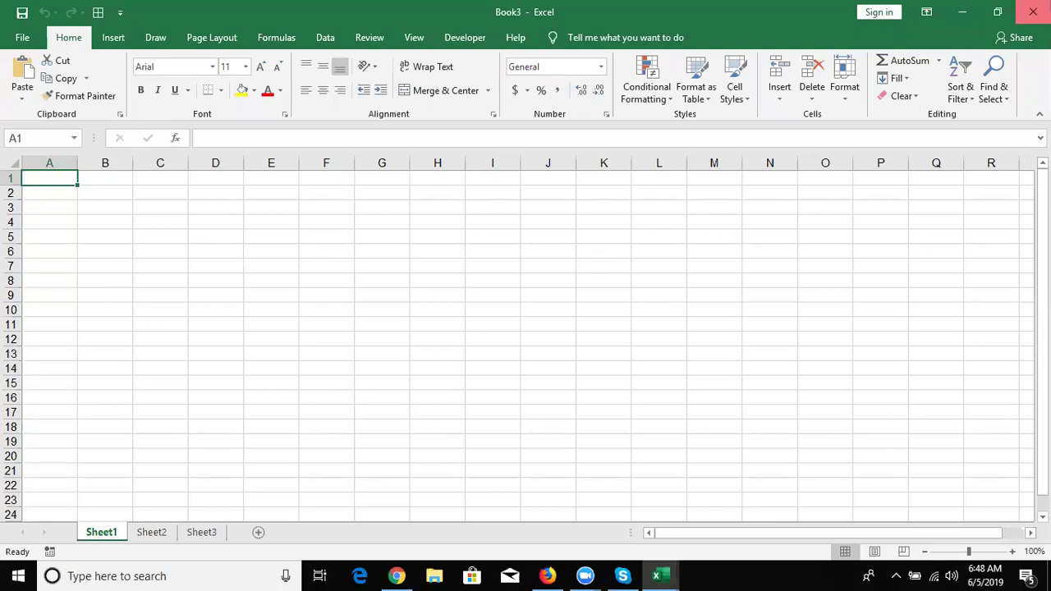
{"action": "left_click", "coordinate": [1033, 12]}
{"action": "key", "text": "Return"}
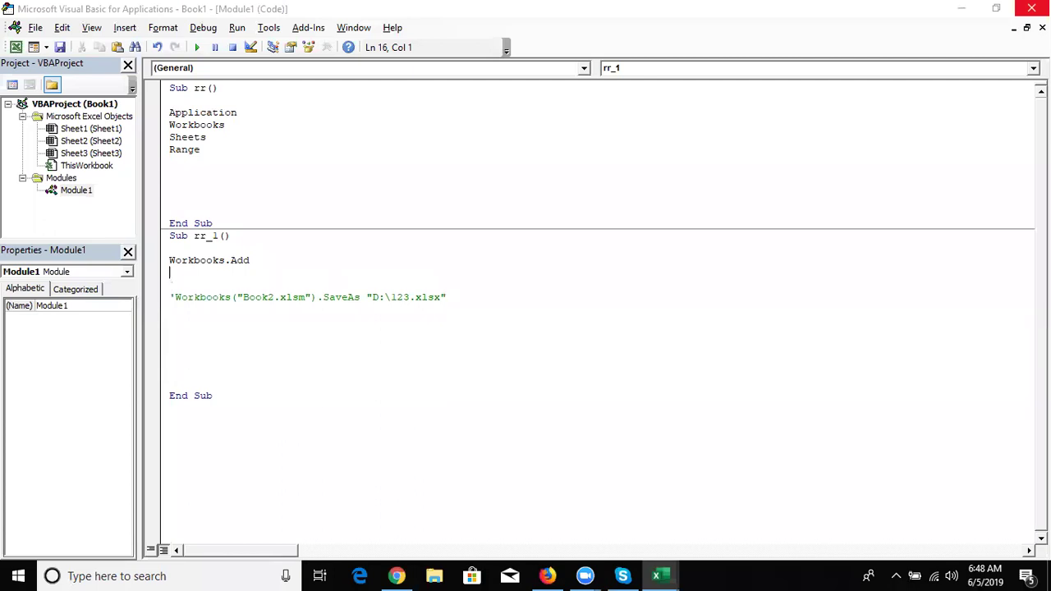
- Type ActiveWorkbook.SaveAs on the new line under Workbooks.Add
{"action": "type", "text": "a"}
{"action": "type", "text": "ctiv"}
{"action": "type", "text": "e"}
{"action": "type", "text": "sheet"}
{"action": "key", "text": "BackSpace"}
{"action": "key", "text": "BackSpace"}
{"action": "key", "text": "BackSpace"}
{"action": "key", "text": "BackSpace"}
{"action": "type", "text": "wor"}
{"action": "type", "text": "kbook."}
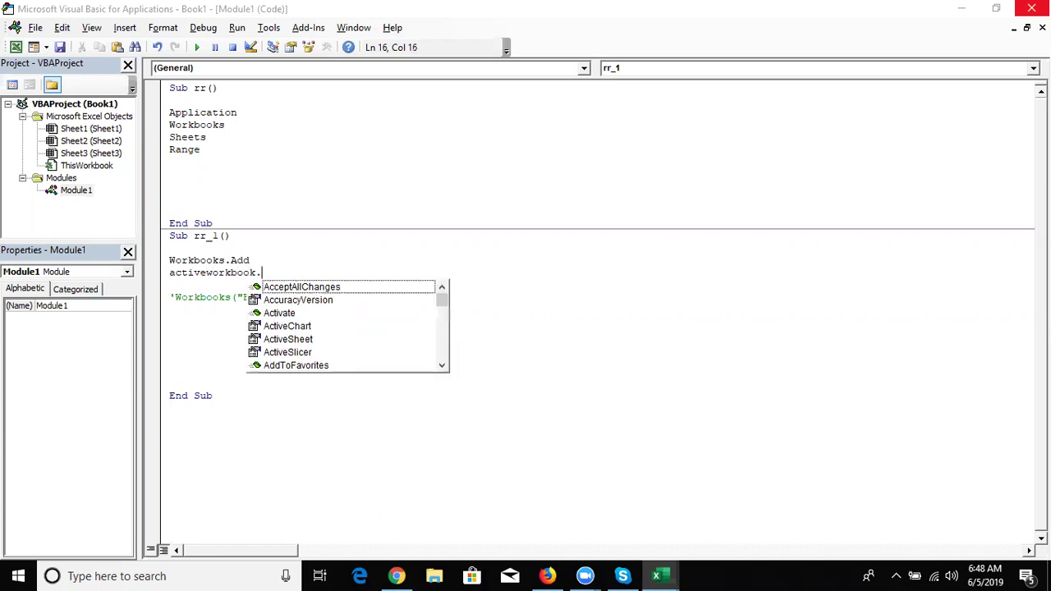
{"action": "type", "text": "sa"}
{"action": "key", "text": "Down"}
{"action": "key", "text": "Tab"}
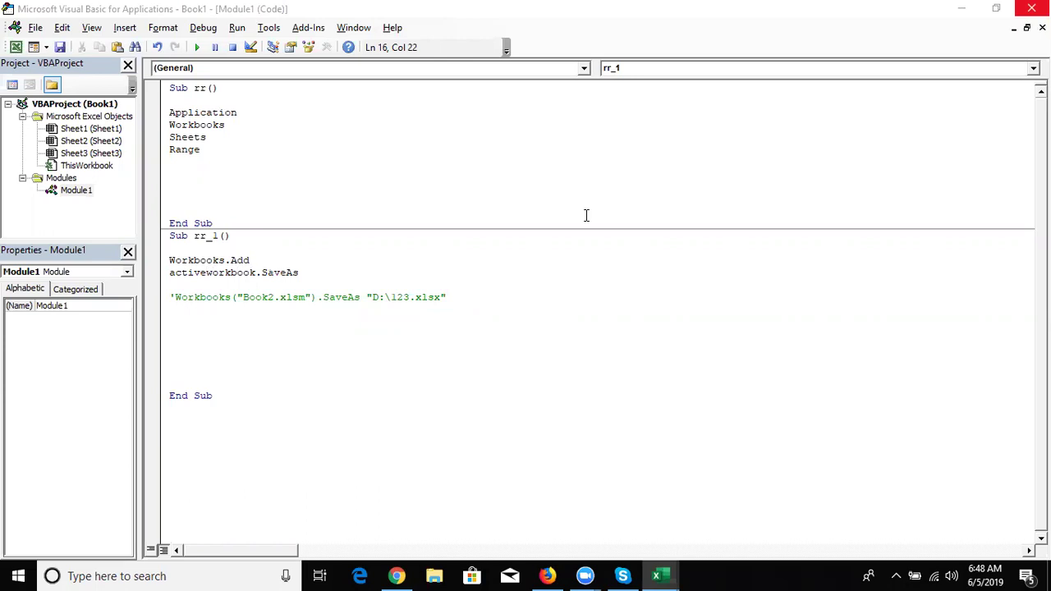
{"action": "left_click", "coordinate": [386, 397]}
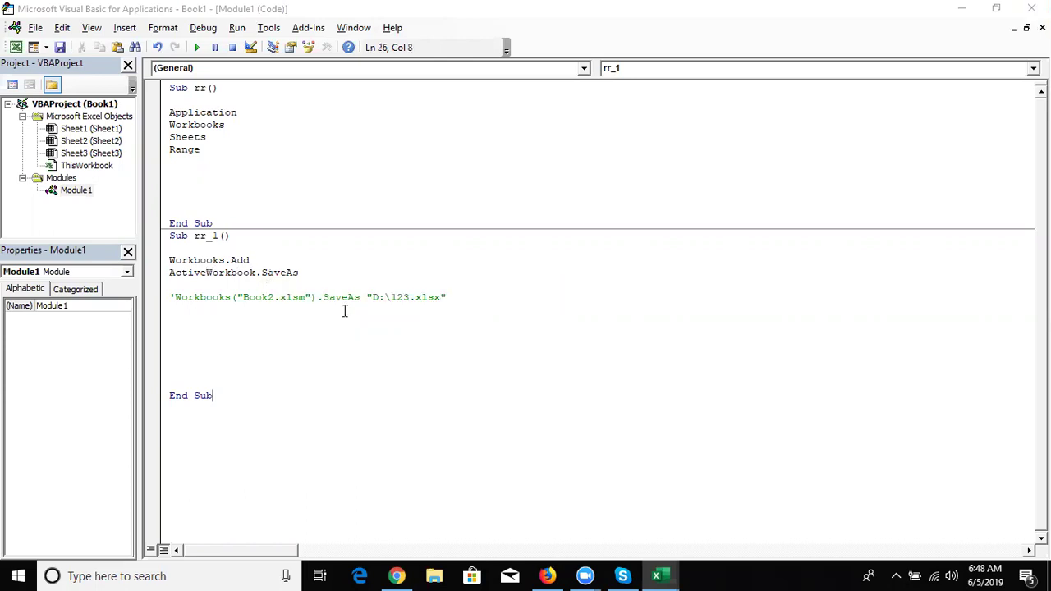
- Paste the "D:\123.xlsx" save path from the commented line after ActiveWorkbook.SaveAs
{"action": "double_click", "coordinate": [338, 297]}
{"action": "key", "text": "shift+End"}
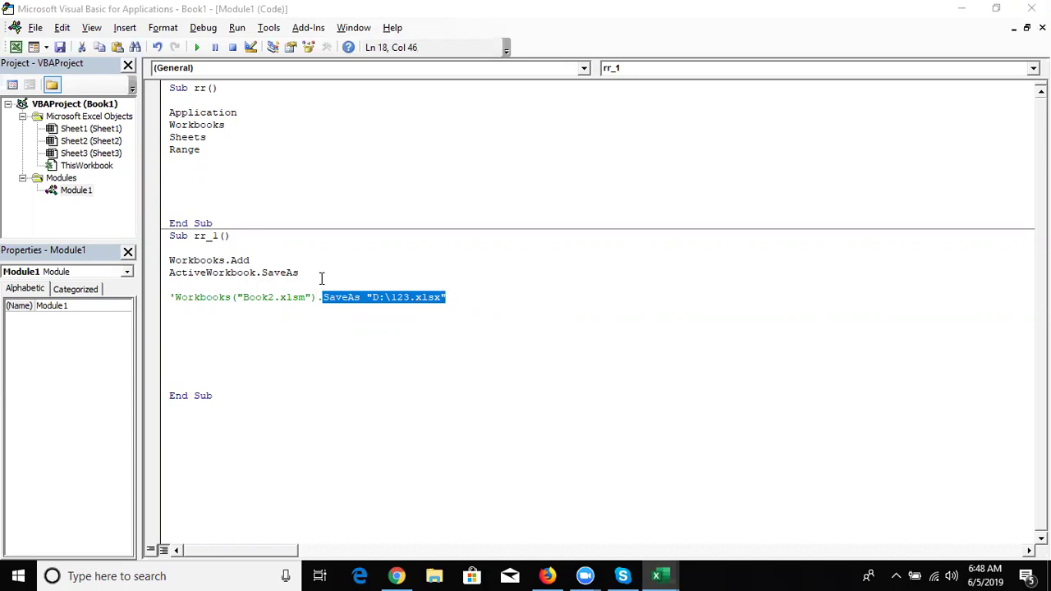
{"action": "left_click", "coordinate": [321, 277]}
{"action": "type", "text": "SaveAs \"D:\\123.xlsx\""}
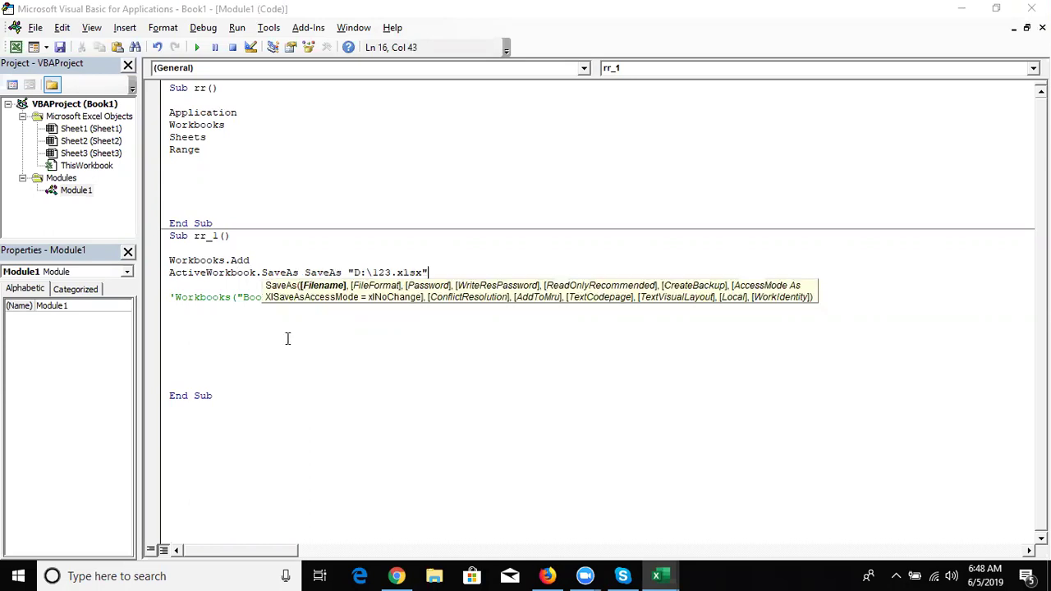
{"action": "left_click", "coordinate": [287, 349]}
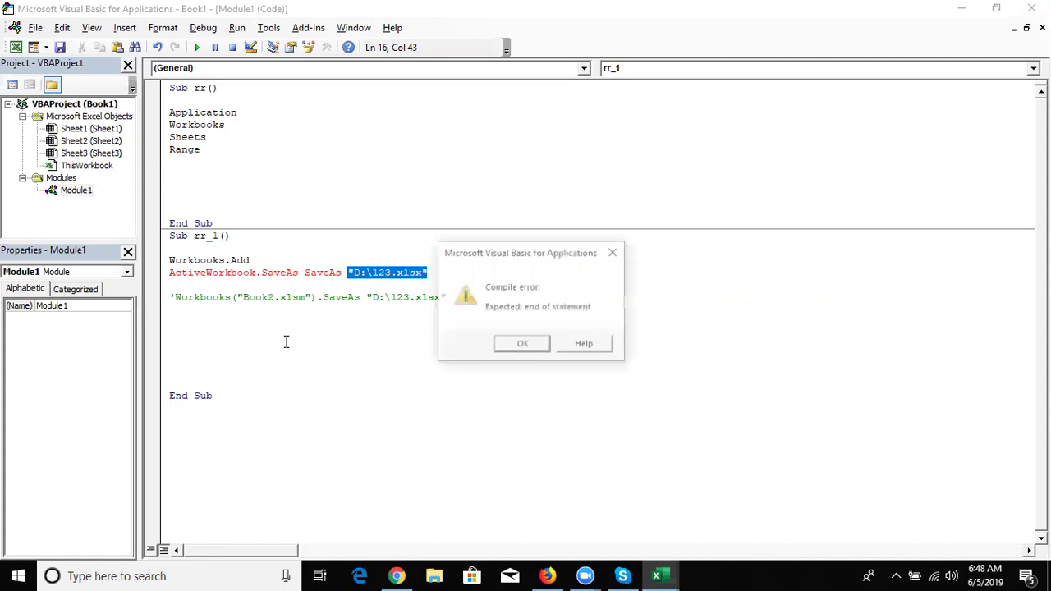
- Dismiss the compile error and delete the duplicated SaveAs so the line compiles
{"action": "key", "text": "Return"}
{"action": "key", "text": "Left"}
{"action": "key", "text": "Left"}
{"action": "key", "text": "Left"}
{"action": "key", "text": "Left"}
{"action": "key", "text": "shift+Right"}
{"action": "key", "text": "shift+Right"}
{"action": "key", "text": "shift+Right"}
{"action": "key", "text": "Delete"}
{"action": "key", "text": "Delete"}
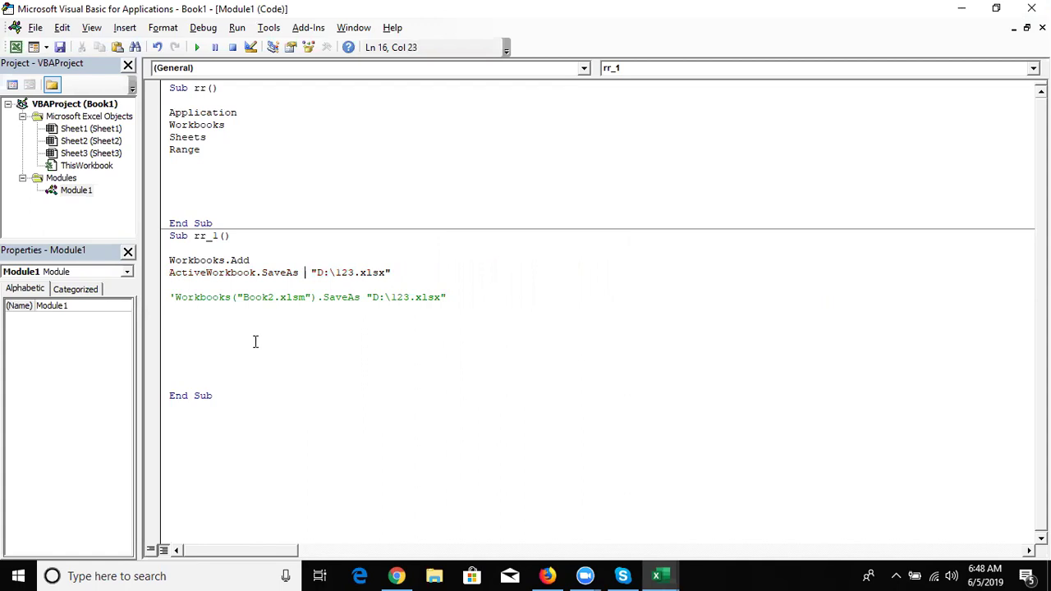
{"action": "left_click", "coordinate": [256, 342]}
{"action": "left_click_drag", "start_coordinate": [261, 300], "coordinate": [298, 301]}
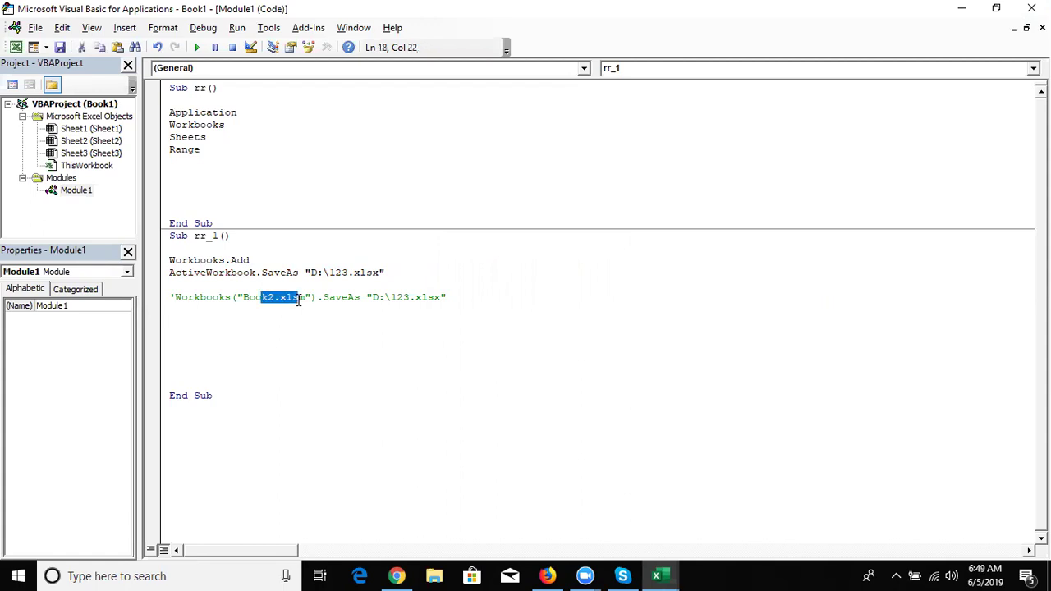
{"action": "left_click", "coordinate": [181, 309]}
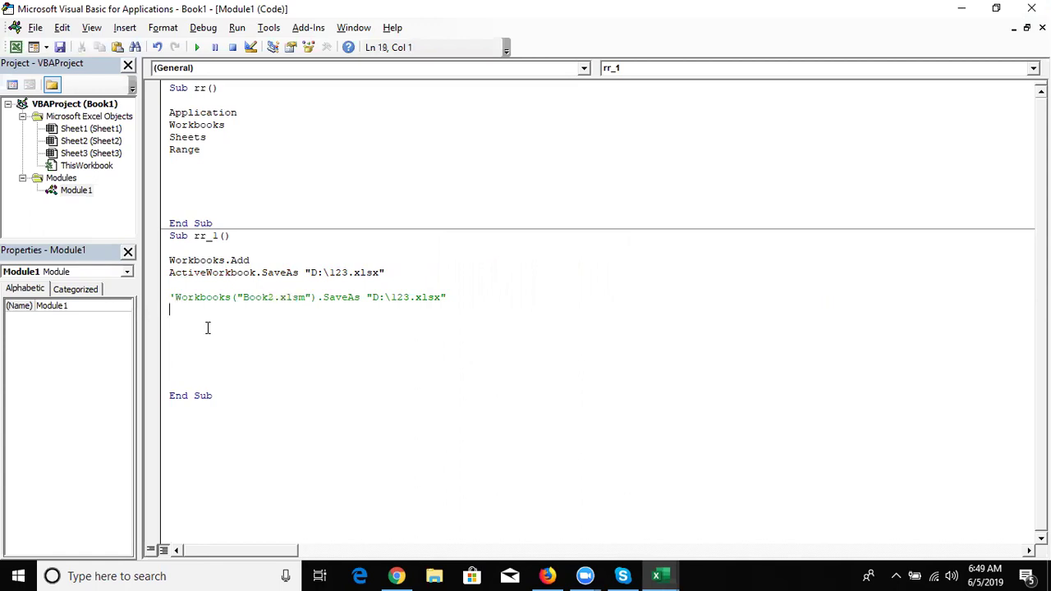
{"action": "key", "text": "shift+Up"}
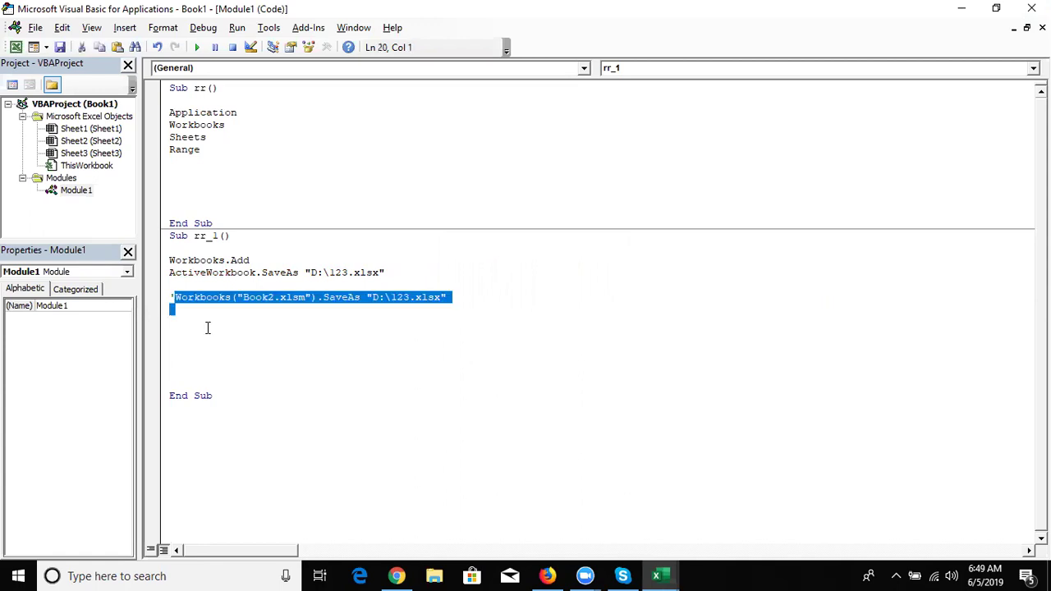
{"action": "left_click", "coordinate": [159, 300]}
{"action": "left_click_drag", "start_coordinate": [169, 272], "coordinate": [236, 273]}
{"action": "key", "text": "shift+Right"}
{"action": "key", "text": "shift+Right"}
{"action": "key", "text": "shift+Right"}
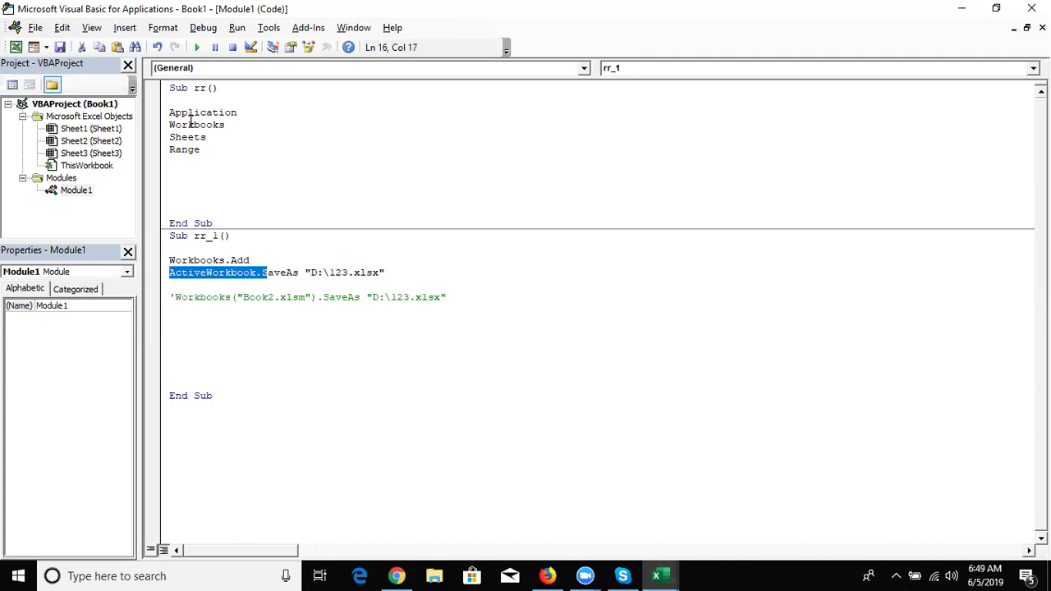
- Append activebook after Workbooks in Sub rr, making the line read "Workbooks activebook"
{"action": "double_click", "coordinate": [191, 125]}
{"action": "left_click", "coordinate": [243, 124]}
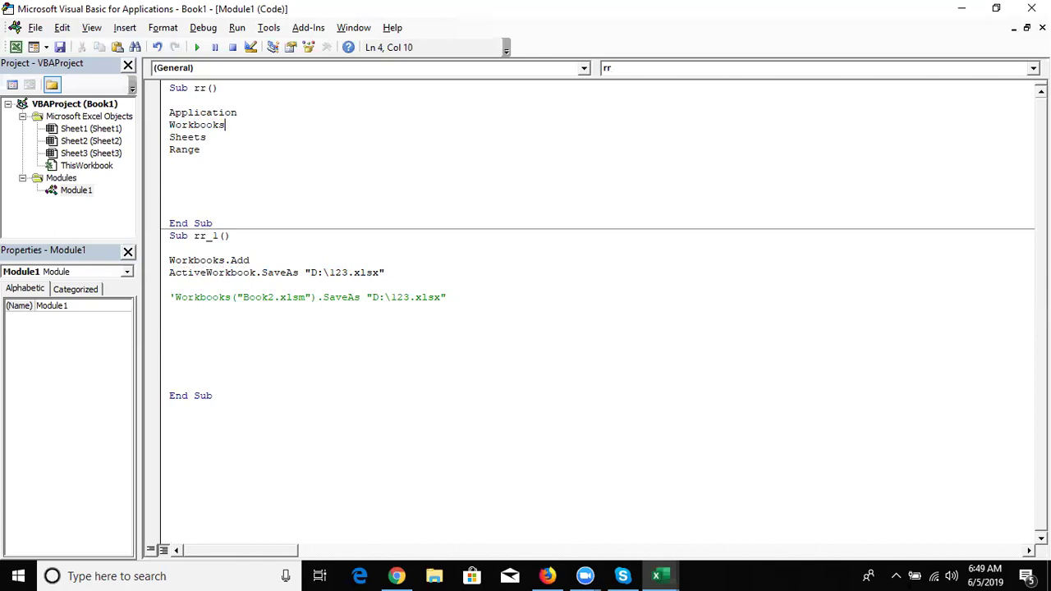
{"action": "type", "text": "activebook"}
{"action": "left_click", "coordinate": [228, 170]}
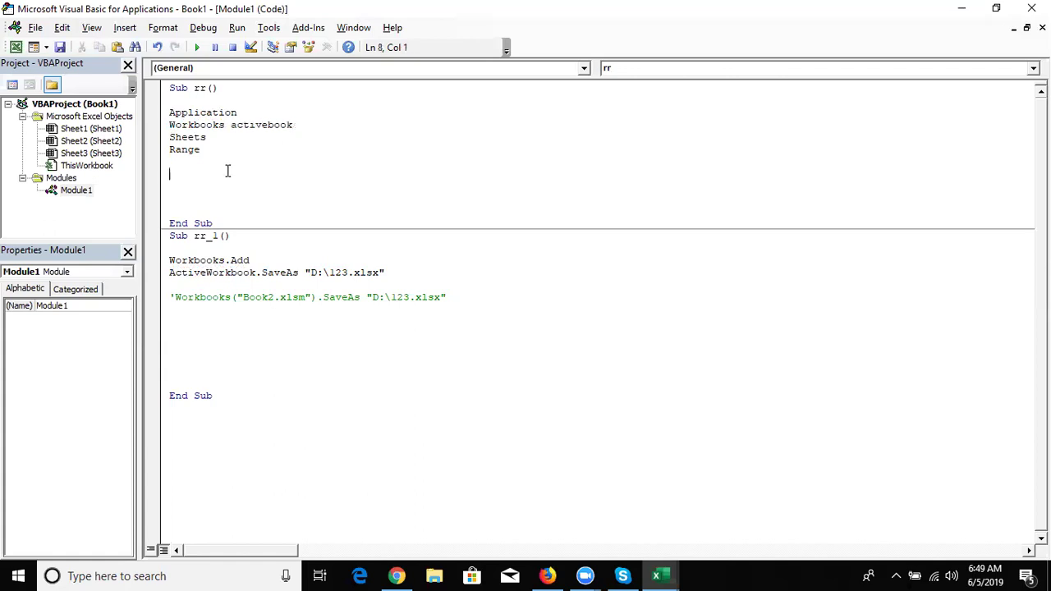
{"action": "double_click", "coordinate": [220, 128]}
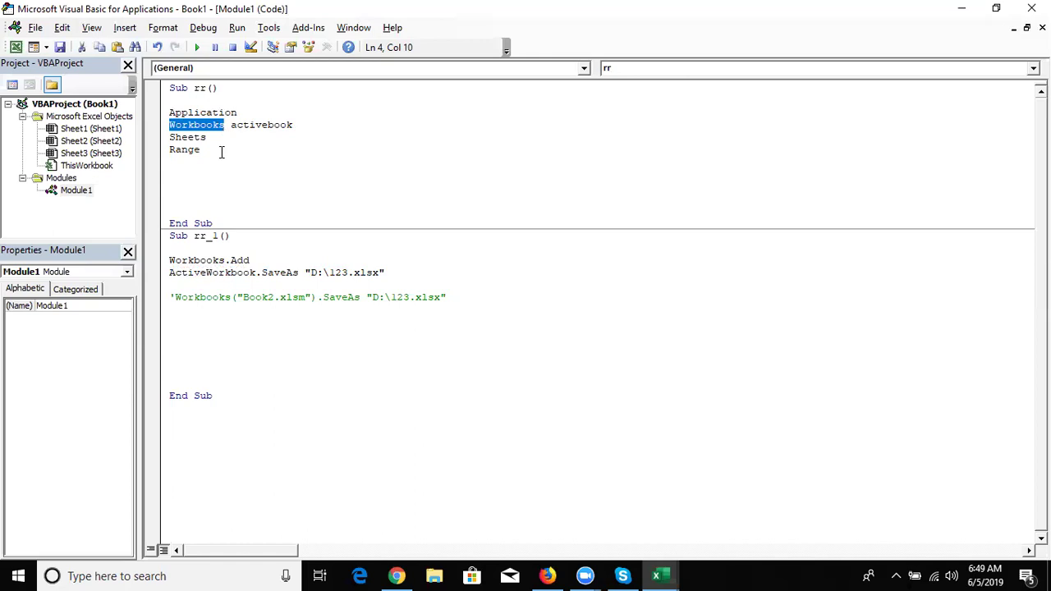
{"action": "left_click", "coordinate": [220, 152]}
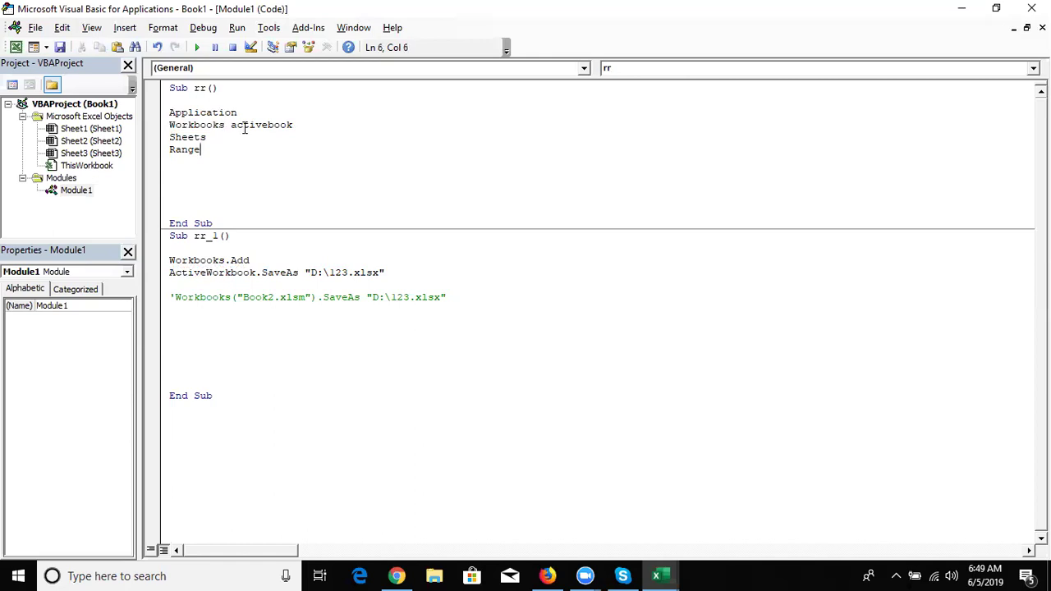
{"action": "double_click", "coordinate": [246, 133]}
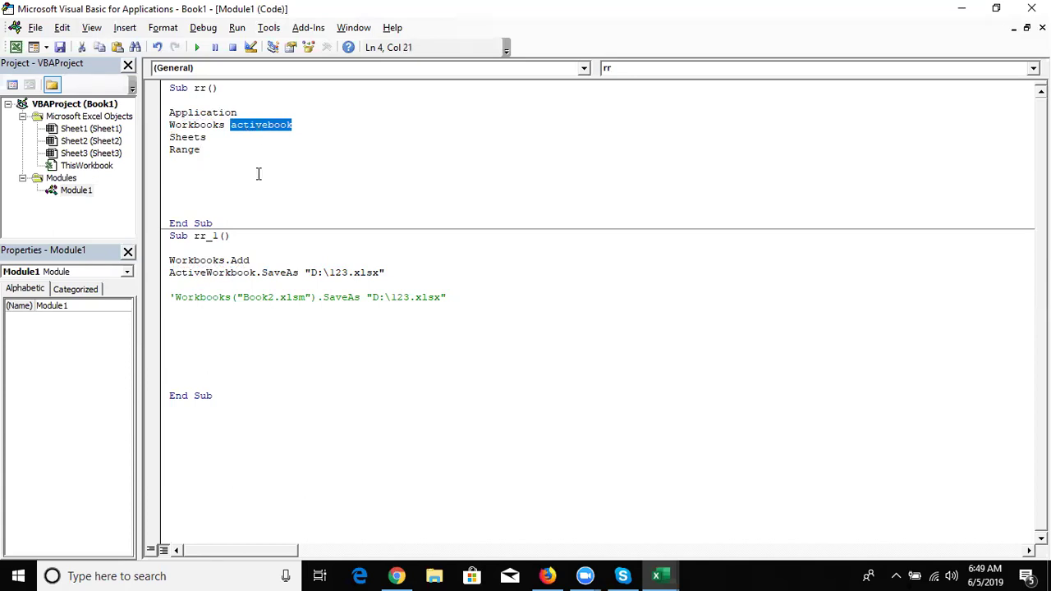
{"action": "left_click", "coordinate": [259, 299]}
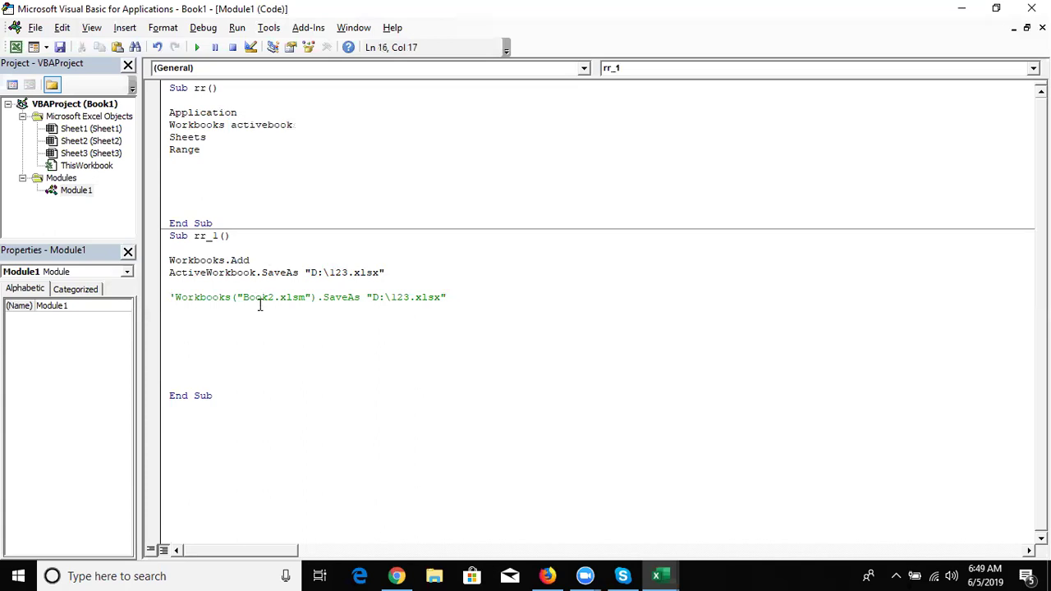
- Highlight the SaveAs method and the ActiveWorkbook object on the commented line to point them out
{"action": "left_click", "coordinate": [276, 280]}
{"action": "double_click", "coordinate": [276, 276]}
{"action": "double_click", "coordinate": [234, 277]}
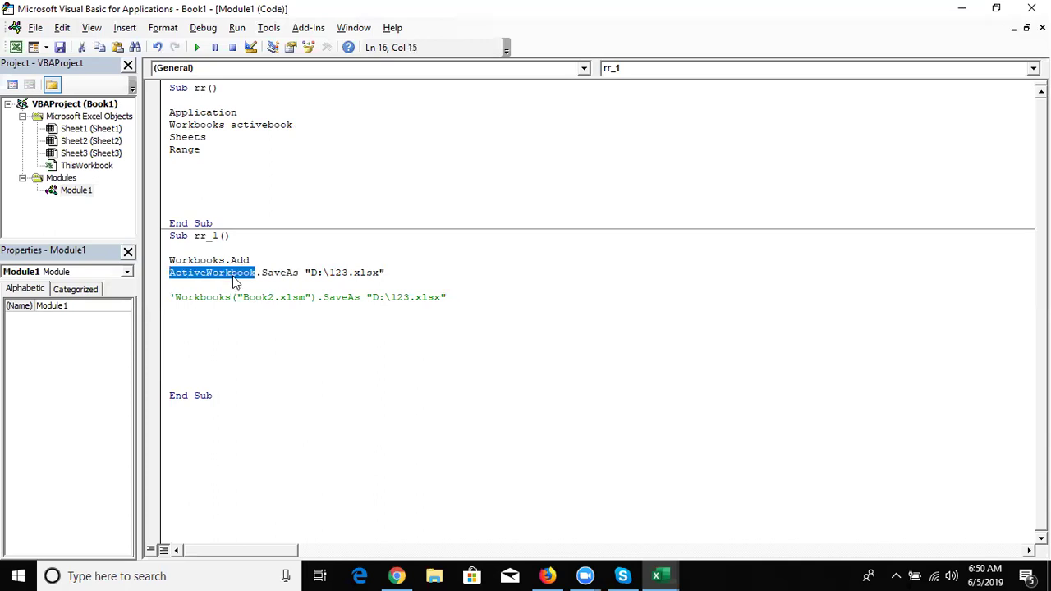
- On the empty line below the comment, begin a new statement with 'workbooks.ad'
{"action": "left_click", "coordinate": [190, 283]}
{"action": "key", "text": "Up"}
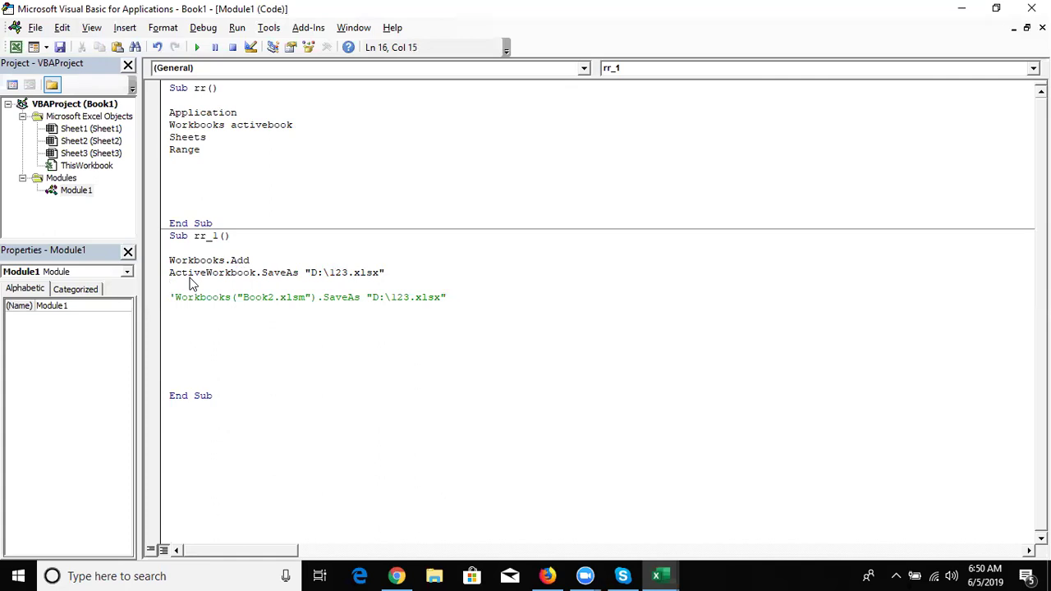
{"action": "key", "text": "Down"}
{"action": "key", "text": "Down"}
{"action": "key", "text": "Down"}
{"action": "key", "text": "Down"}
{"action": "type", "text": "workbooks."}
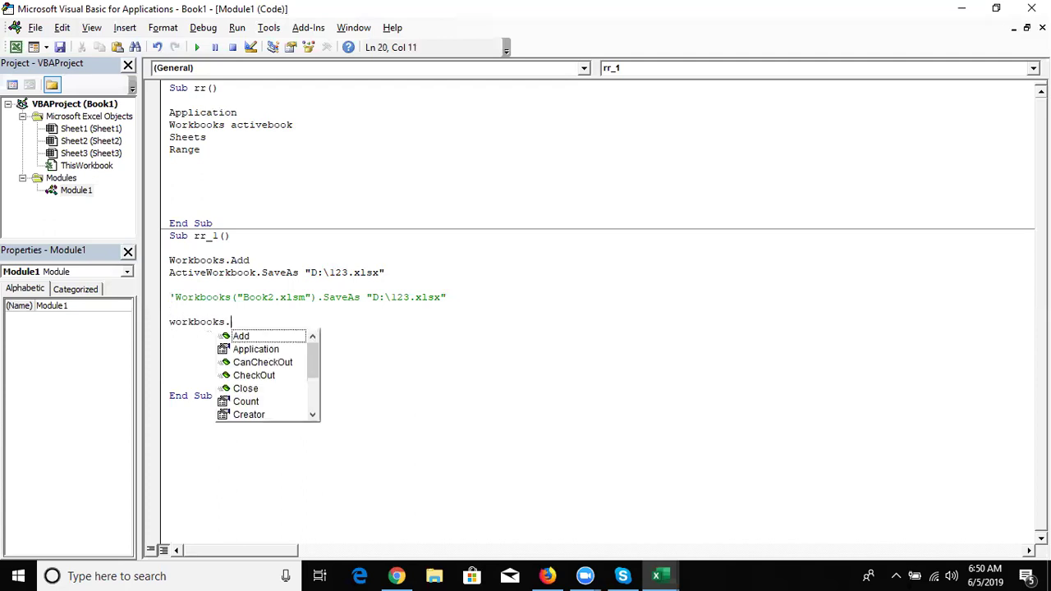
{"action": "type", "text": "ad"}
- Complete the line as Workbooks.Add.SaveAs with the "D:\123.xlsx" path copied from the line above
{"action": "key", "text": "Tab"}
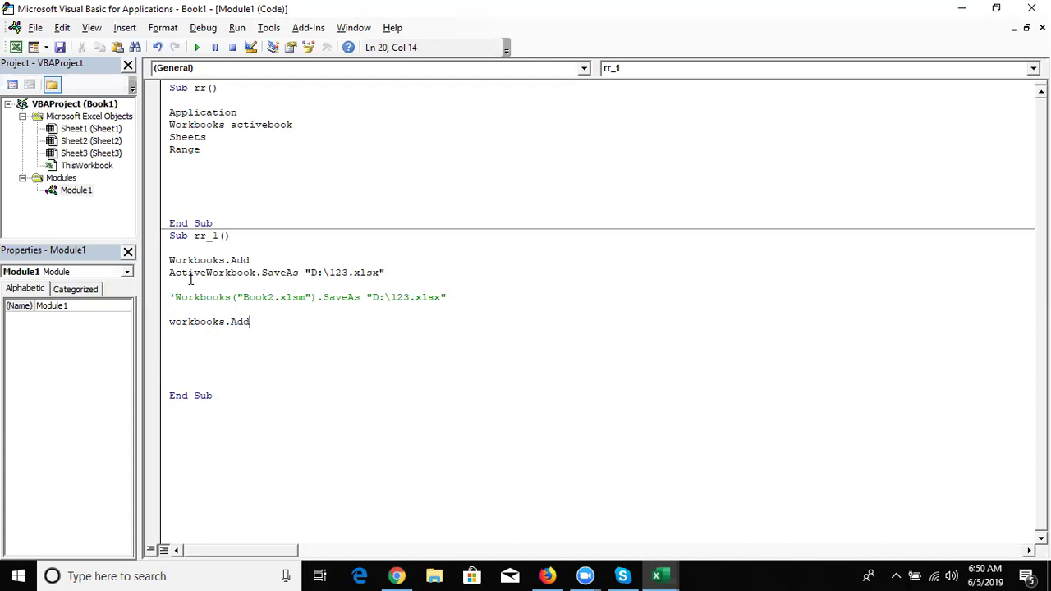
{"action": "type", "text": ".sa"}
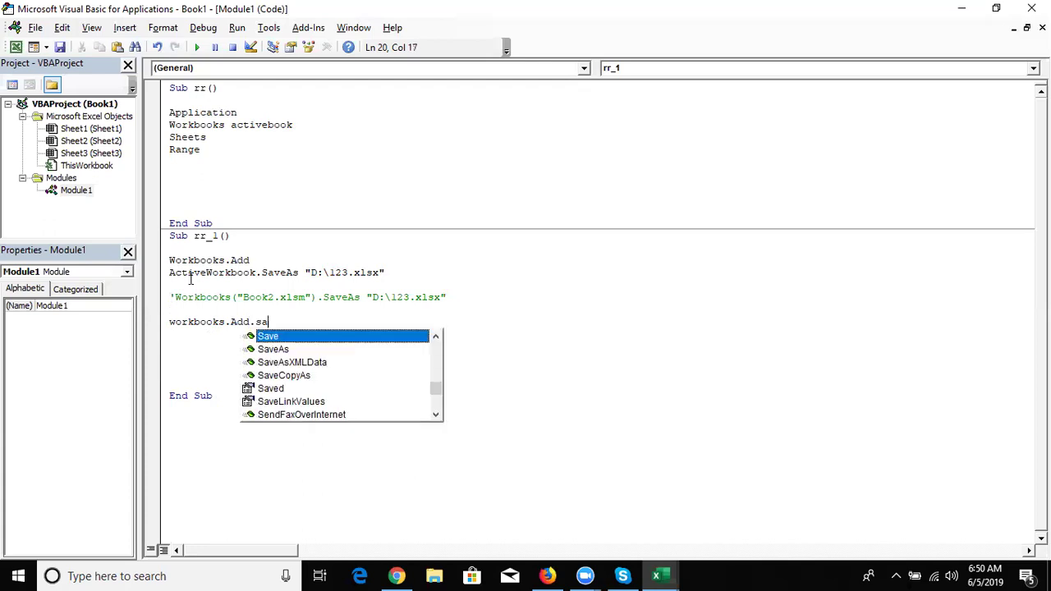
{"action": "key", "text": "Tab"}
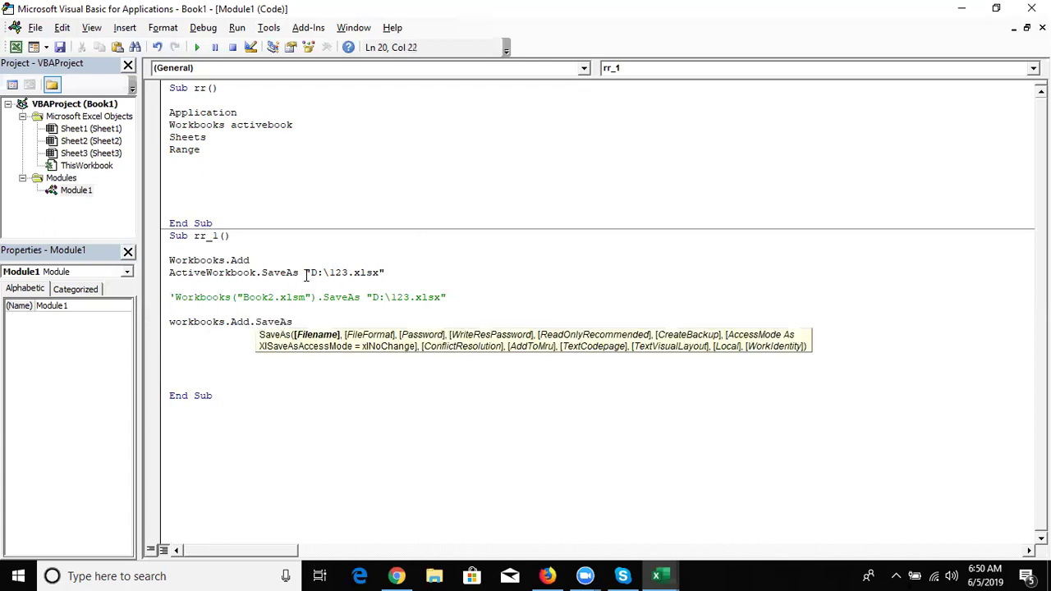
{"action": "left_click_drag", "start_coordinate": [305, 271], "coordinate": [395, 268]}
{"action": "key", "text": "ctrl+c"}
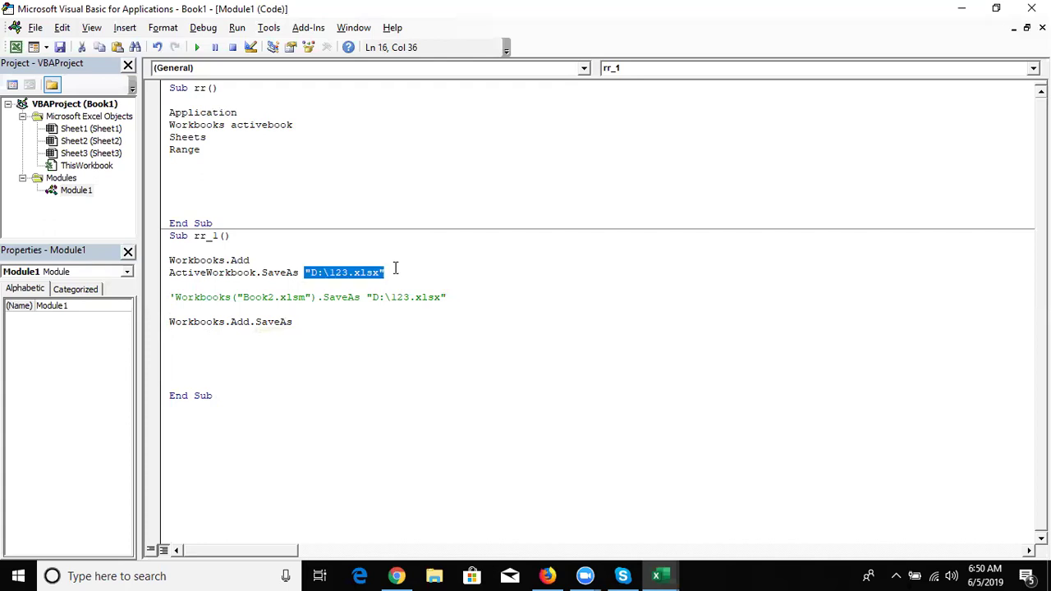
{"action": "left_click", "coordinate": [318, 327]}
{"action": "key", "text": "ctrl+v"}
{"action": "key", "text": "Down"}
- Check the pasted path on the new line and insert a blank line above End Sub
{"action": "left_click", "coordinate": [281, 321]}
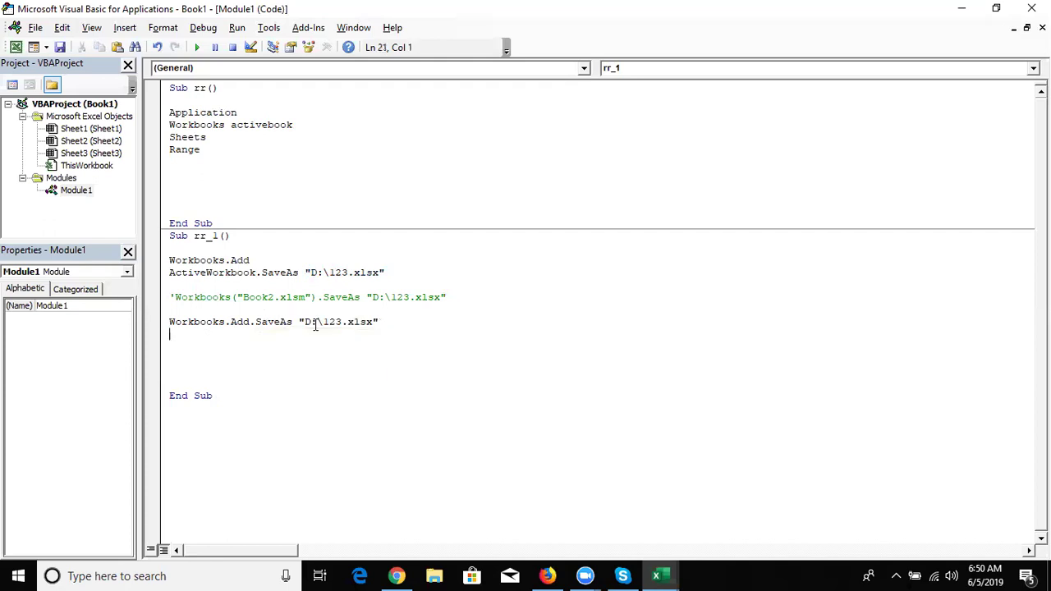
{"action": "key", "text": "Right"}
{"action": "key", "text": "Right"}
{"action": "key", "text": "Right"}
{"action": "key", "text": "shift+Right"}
{"action": "key", "text": "shift+Right"}
{"action": "key", "text": "Down"}
{"action": "key", "text": "Return"}
{"action": "key", "text": "Return"}
{"action": "key", "text": "Up"}
{"action": "key", "text": "Up"}
- Highlight the ActiveWorkbook.SaveAs and Workbooks.Add lines to compare the two approaches
{"action": "key", "text": "Up"}
{"action": "left_click", "coordinate": [169, 272]}
{"action": "key", "text": "Up"}
{"action": "key", "text": "shift+Down"}
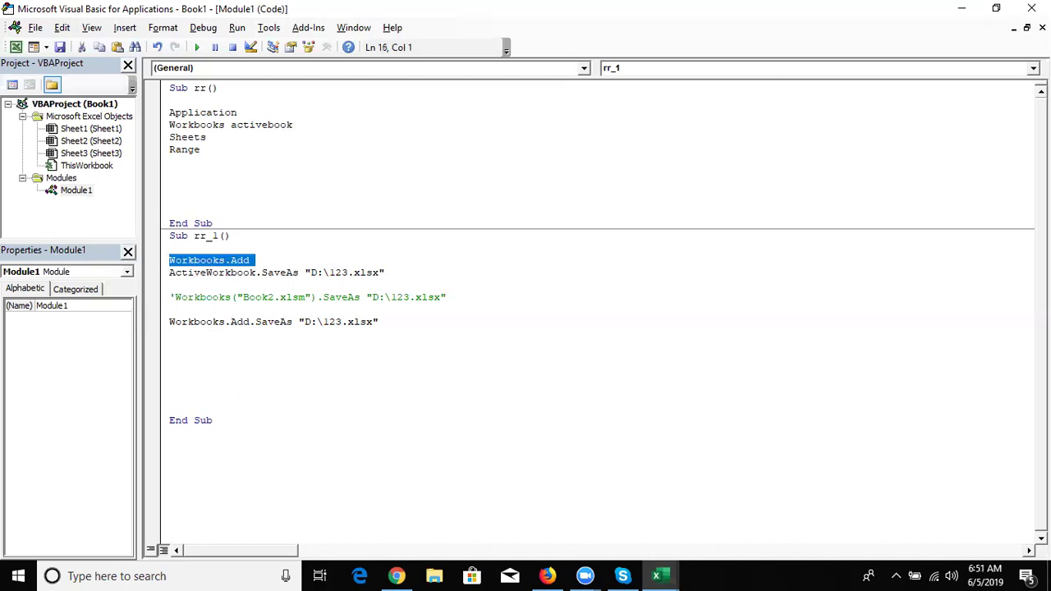
- Highlight the ActiveWorkbook.SaveAs and Workbooks.Add.SaveAs lines in turn, then add blank lines above End Sub
{"action": "key", "text": "Right"}
{"action": "key", "text": "shift+Down"}
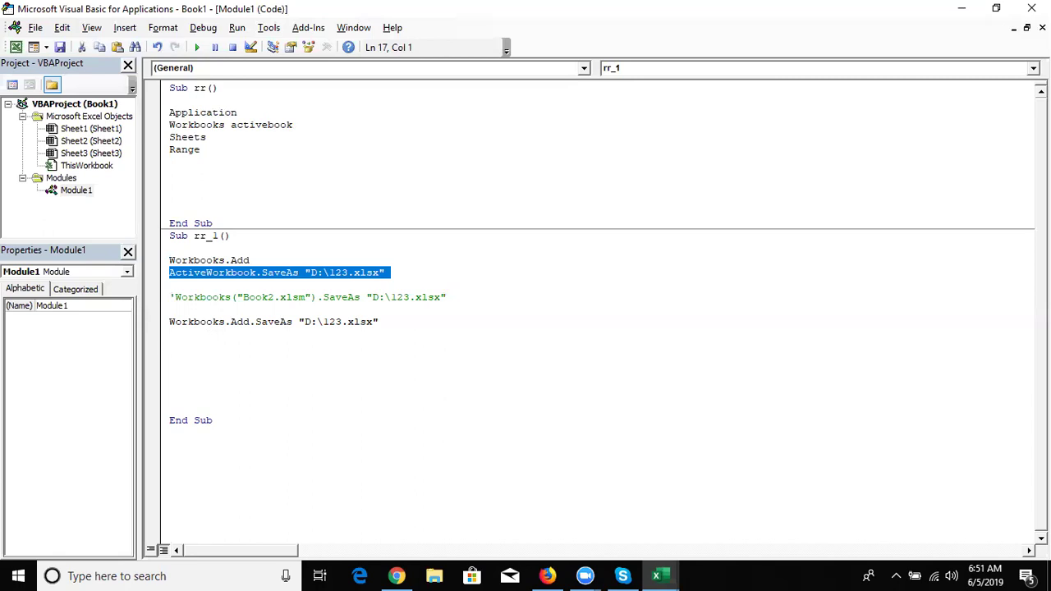
{"action": "left_click", "coordinate": [170, 297]}
{"action": "left_click", "coordinate": [170, 322]}
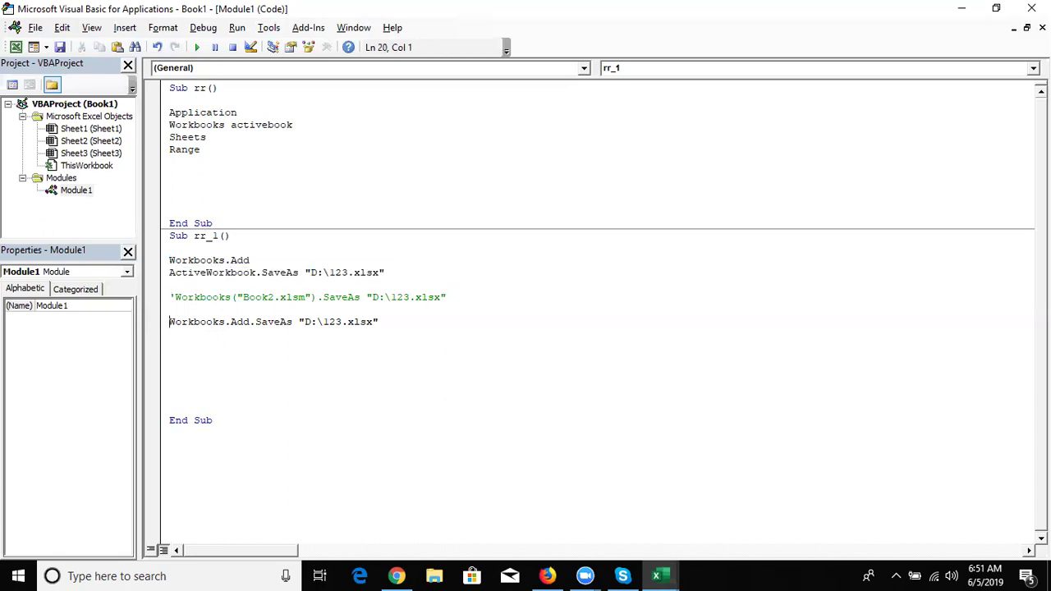
{"action": "key", "text": "shift+Down"}
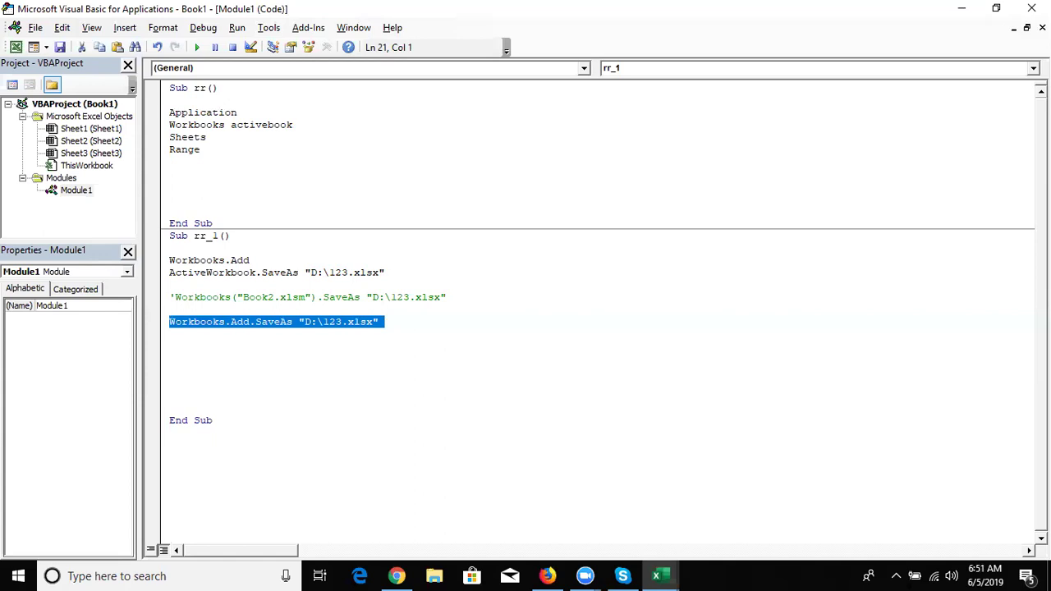
{"action": "left_click", "coordinate": [208, 331]}
{"action": "key", "text": "Return"}
{"action": "key", "text": "Return"}
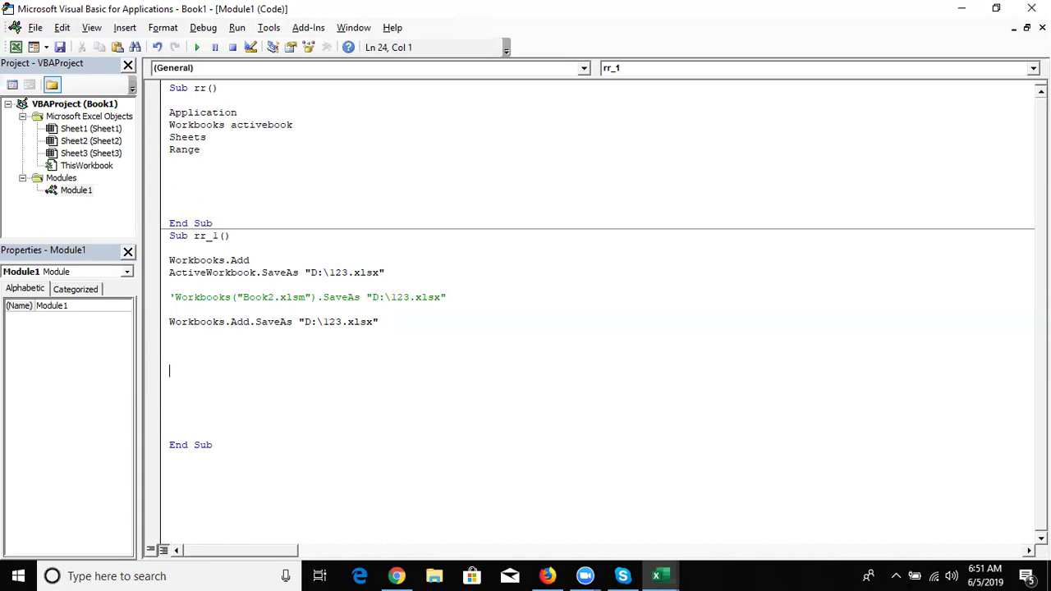
- Write Workbooks.Open "D:\123.xlsx" on the blank line and display Open's parameter info
{"action": "left_click", "coordinate": [170, 358]}
{"action": "type", "text": "workbooks."}
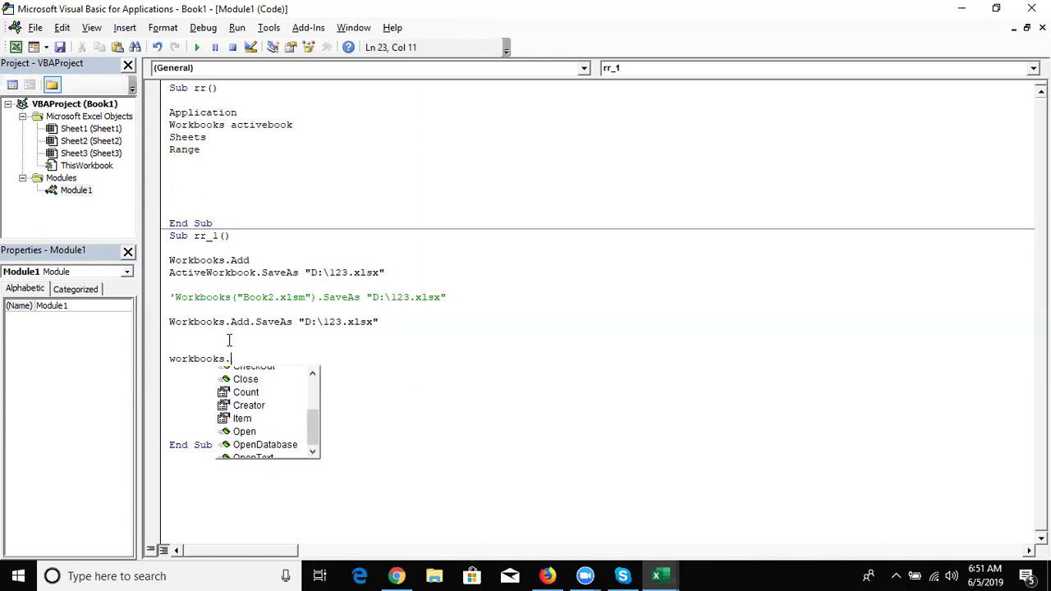
{"action": "type", "text": "Open \""}
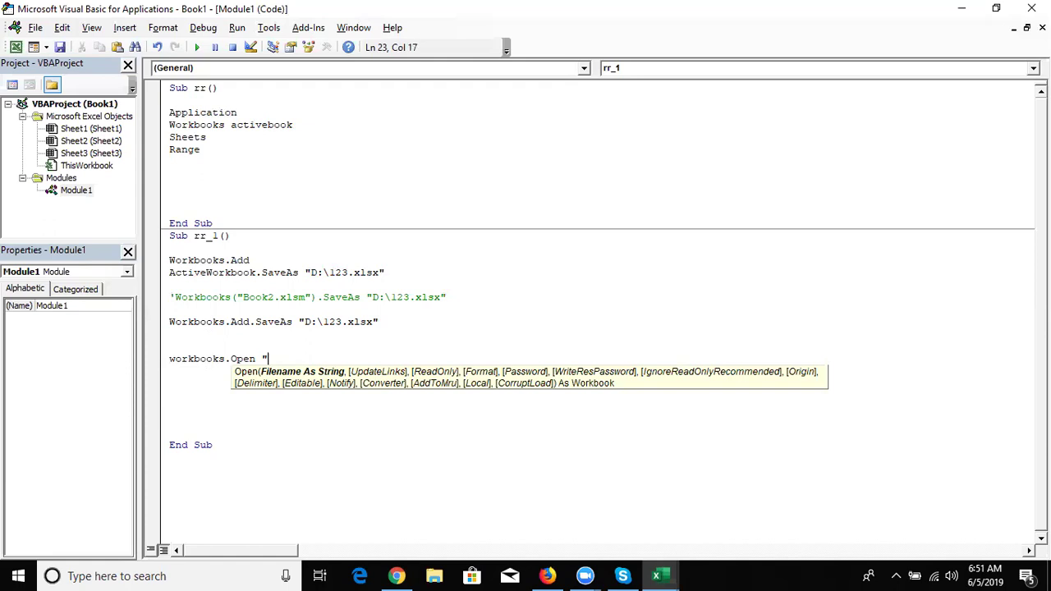
{"action": "type", "text": "D:"}
{"action": "type", "text": "\\123.xlsx"}
{"action": "key", "text": "Return"}
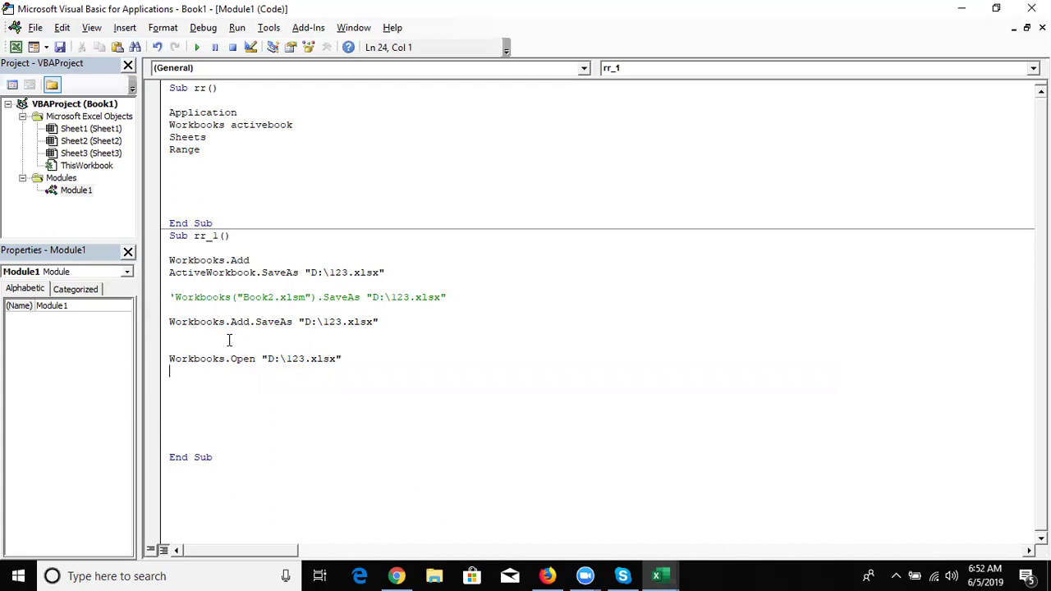
{"action": "left_click", "coordinate": [349, 359]}
{"action": "key", "text": "ctrl+i"}
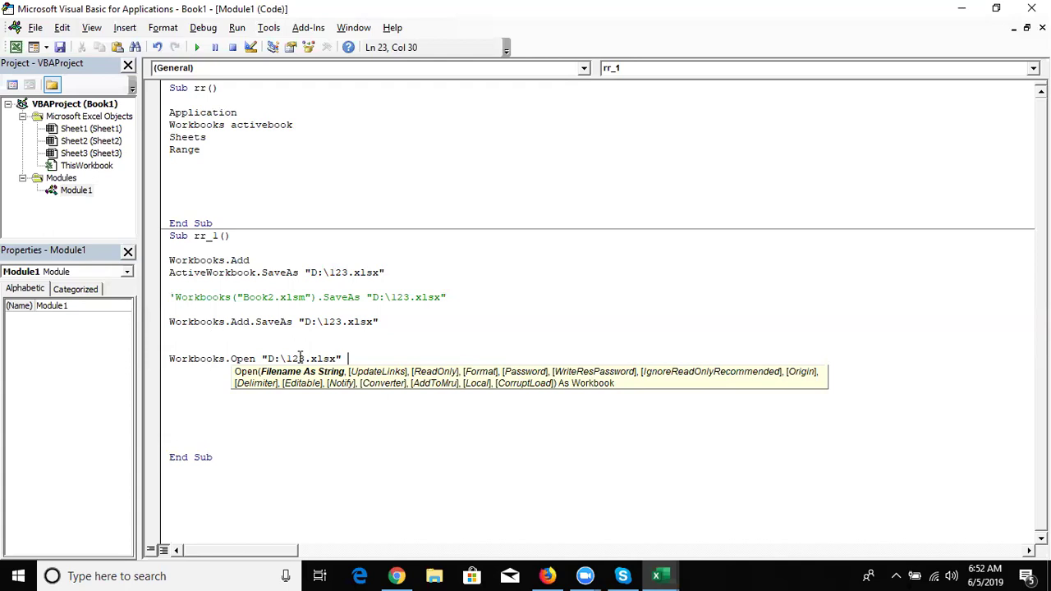
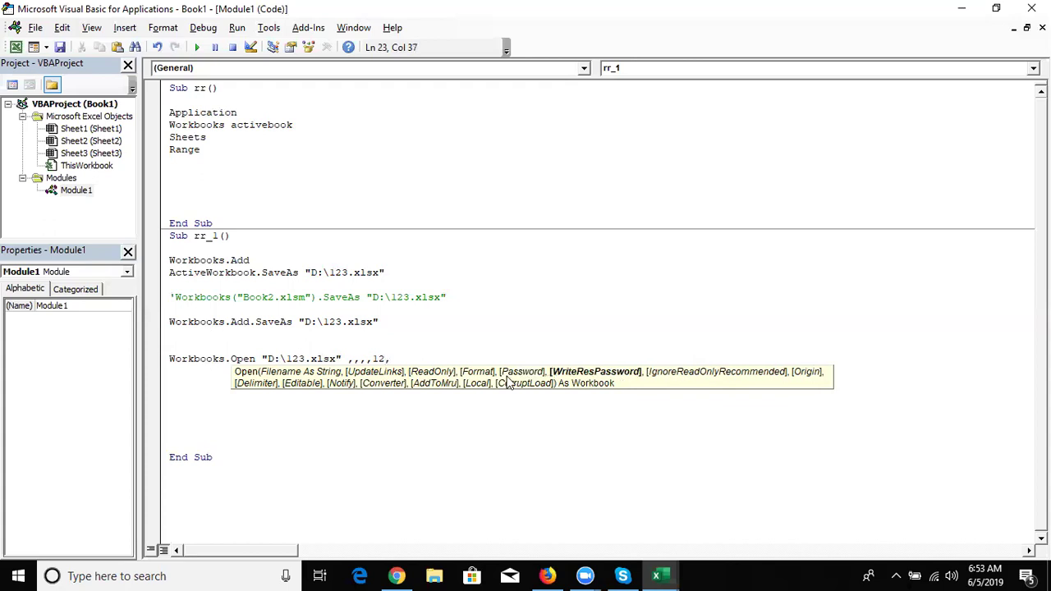
- Replace the stray value with the quoted write-reservation password, commit the line, and return to Excel
{"action": "key", "text": "BackSpace"}
{"action": "key", "text": "BackSpace"}
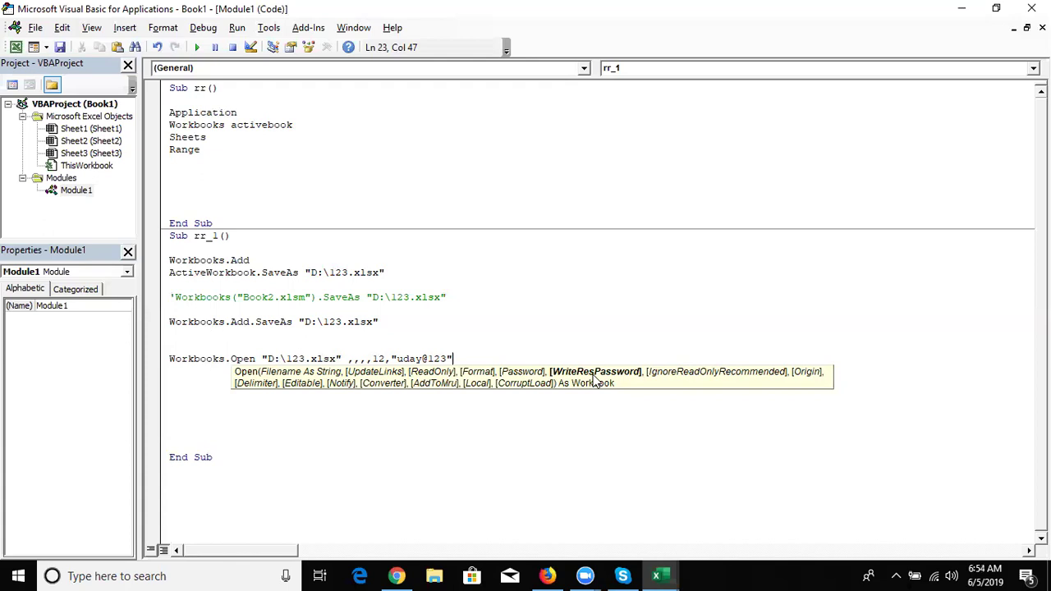
{"action": "left_click", "coordinate": [547, 475]}
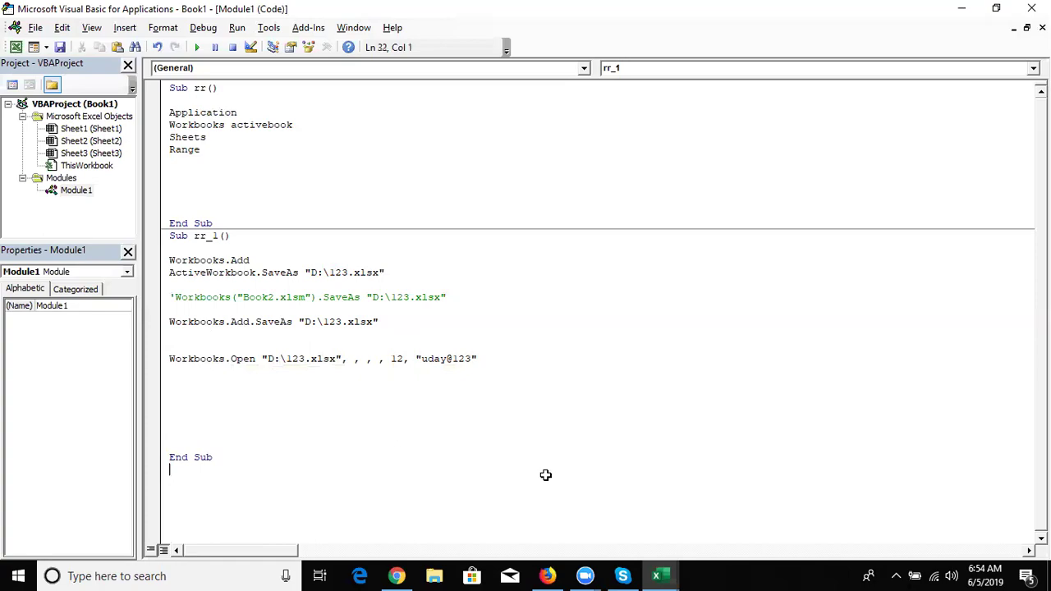
{"action": "key", "text": "alt+F11"}
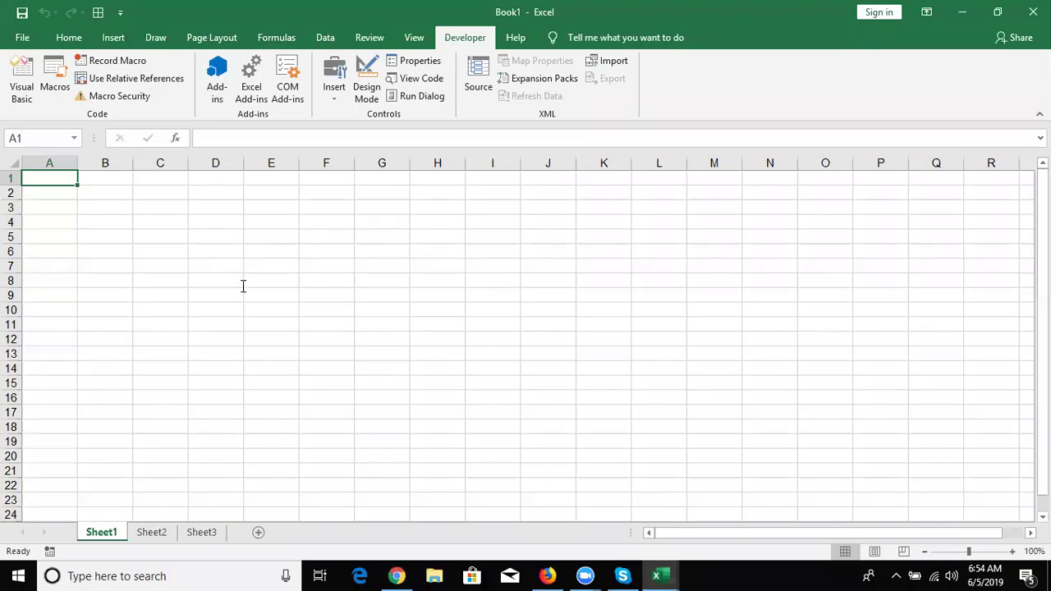
- Start a VLOOKUP formula in D8 referencing D7 to show its argument hints, then cancel it
{"action": "left_click", "coordinate": [241, 281]}
{"action": "type", "text": "=vl"}
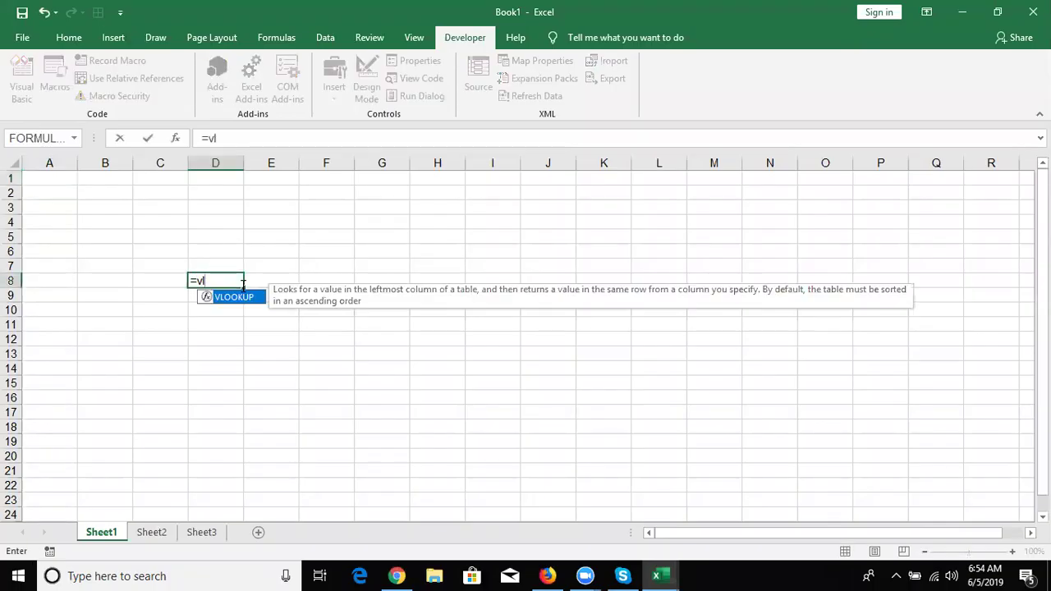
{"action": "key", "text": "Tab"}
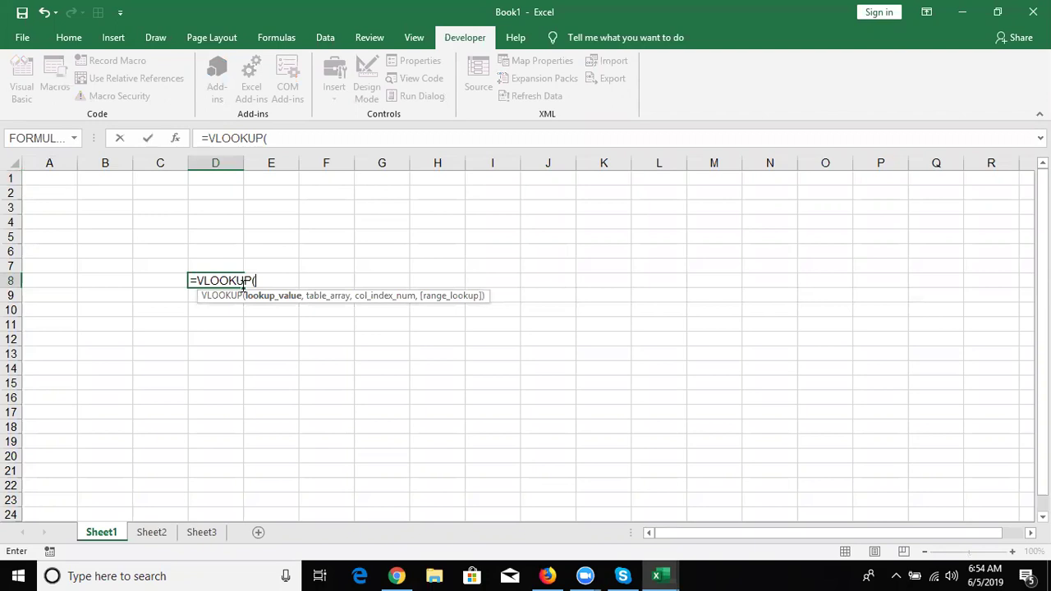
{"action": "key", "text": "Up"}
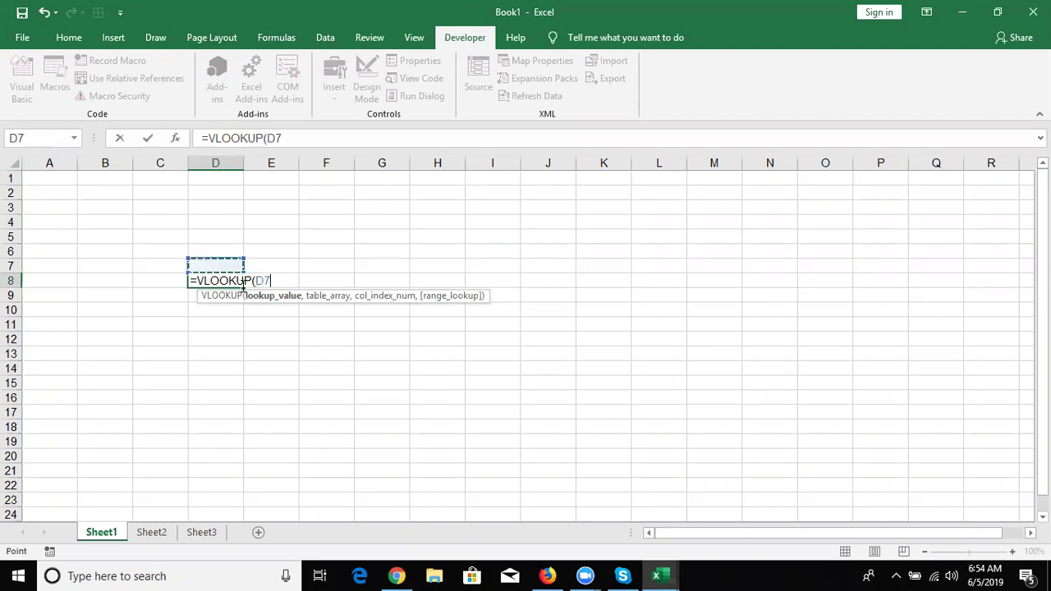
{"action": "type", "text": ","}
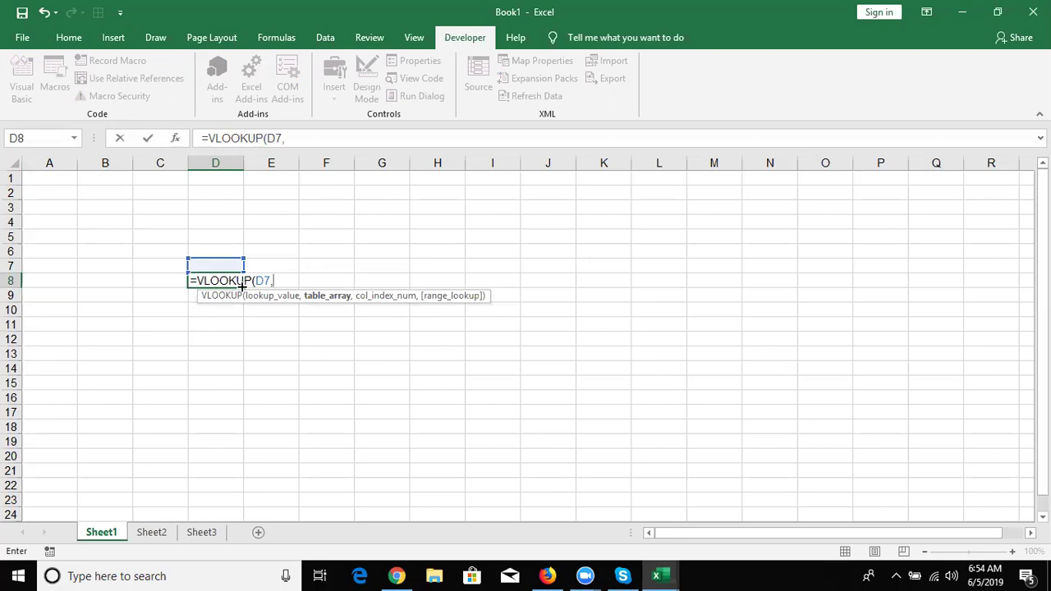
{"action": "key", "text": "Escape"}
- Start a PMT formula in D8 with D7 and E6 as arguments to show its hints, then discard it
{"action": "type", "text": "="}
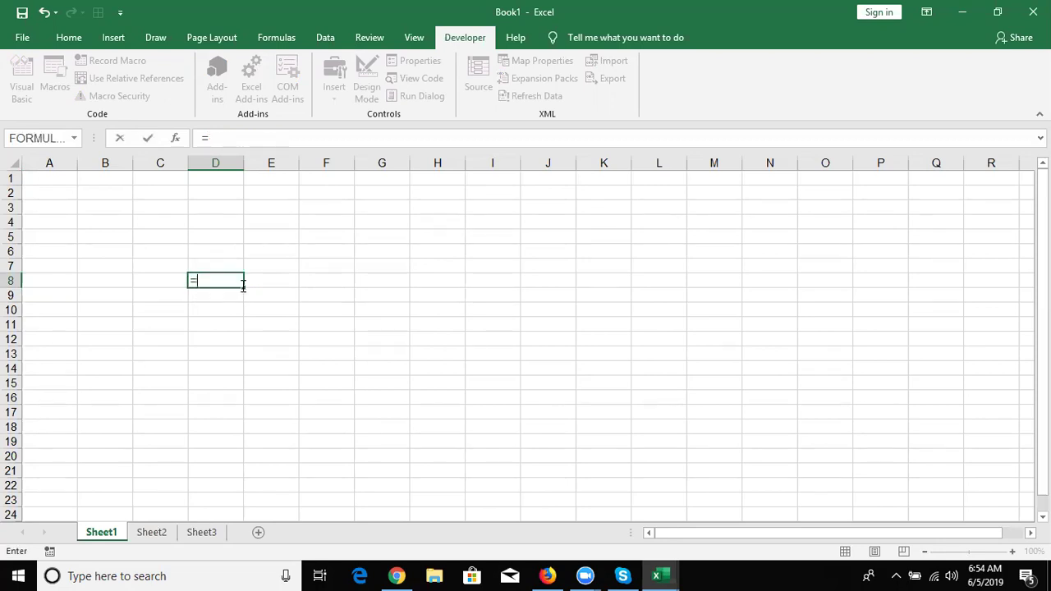
{"action": "type", "text": "pmr"}
{"action": "key", "text": "BackSpace"}
{"action": "key", "text": "Tab"}
{"action": "key", "text": "Up"}
{"action": "type", "text": ","}
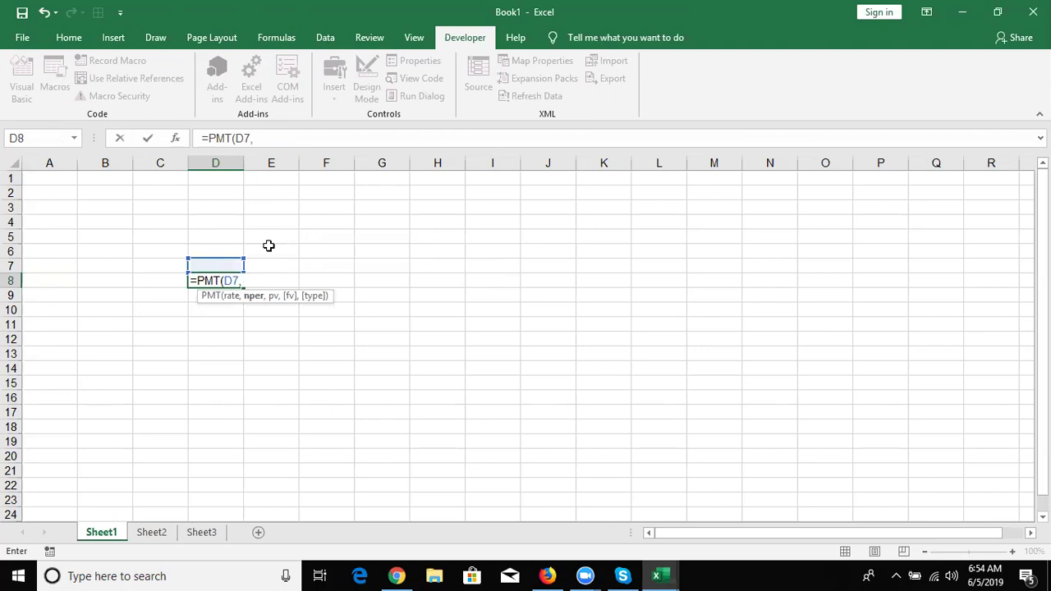
{"action": "left_click", "coordinate": [272, 250]}
{"action": "type", "text": ","}
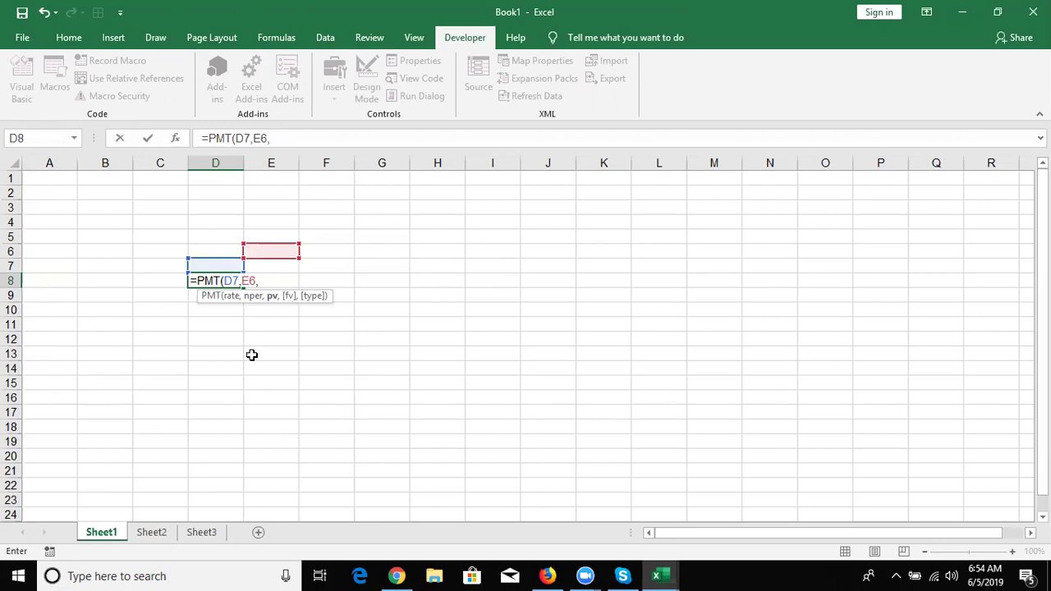
{"action": "type", "text": ","}
{"action": "key", "text": "Right"}
{"action": "key", "text": "Right"}
{"action": "key", "text": "Right"}
{"action": "key", "text": "Up"}
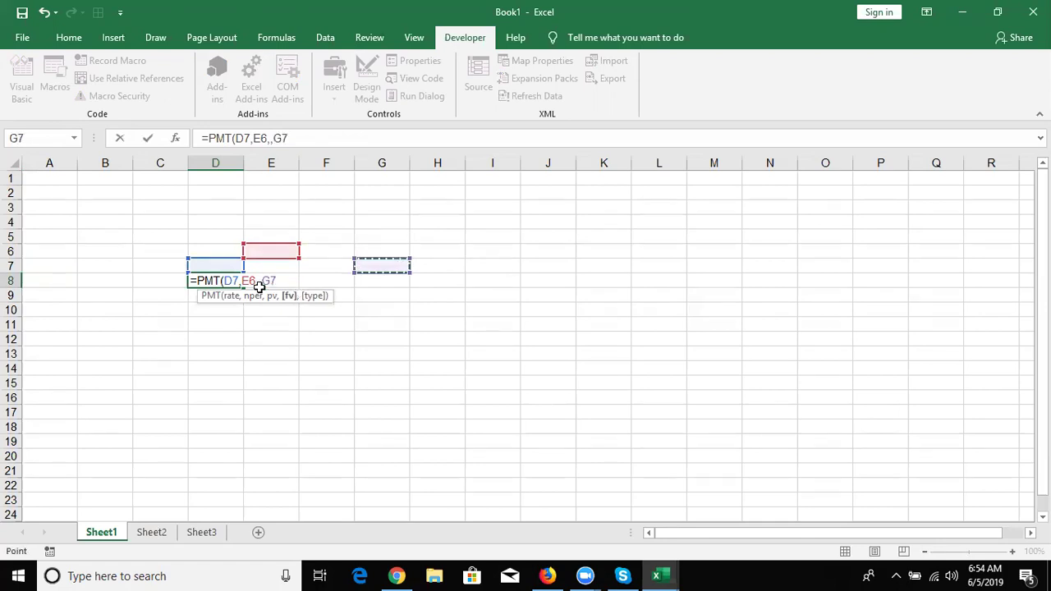
{"action": "key", "text": "Escape"}
- Back in the VBA editor, select the arguments after the file path on the Workbooks.Open line
{"action": "key", "text": "alt+F11"}
{"action": "left_click", "coordinate": [342, 359]}
{"action": "key", "text": "shift+End"}
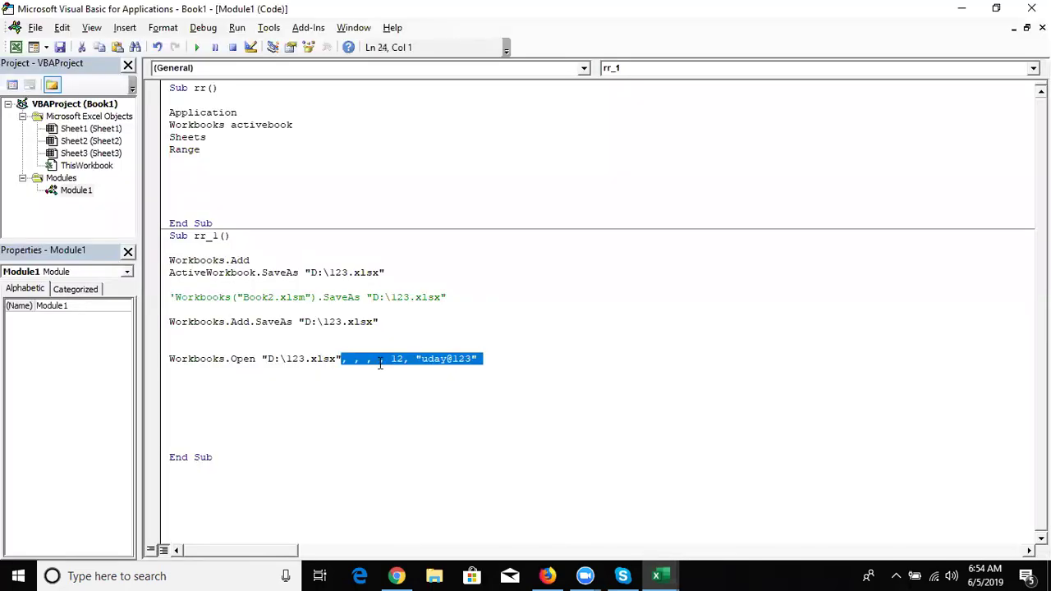
{"action": "left_click", "coordinate": [391, 362], "text": "shift"}
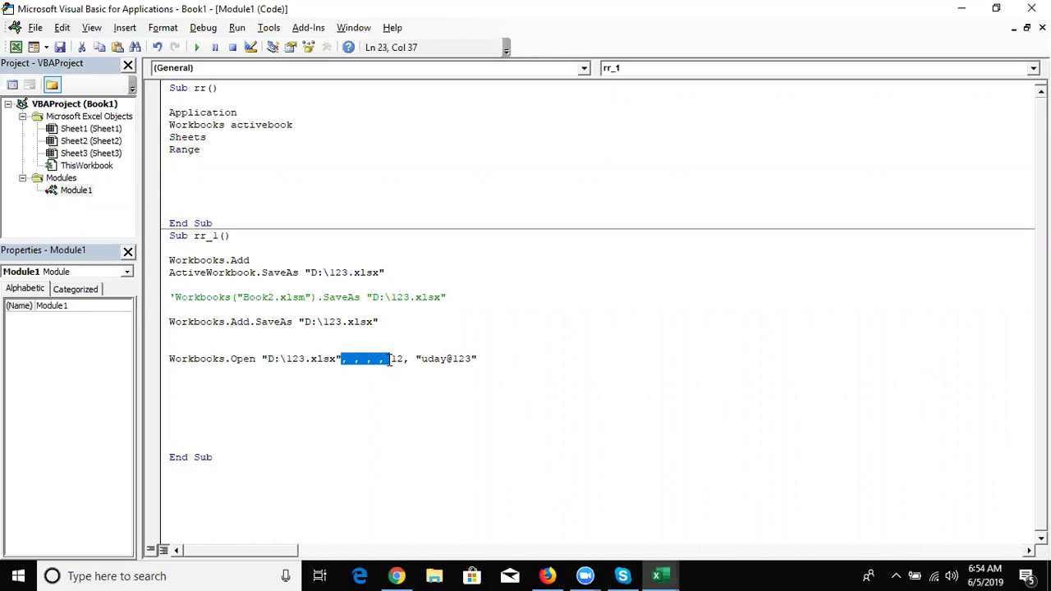
{"action": "left_click", "coordinate": [340, 383]}
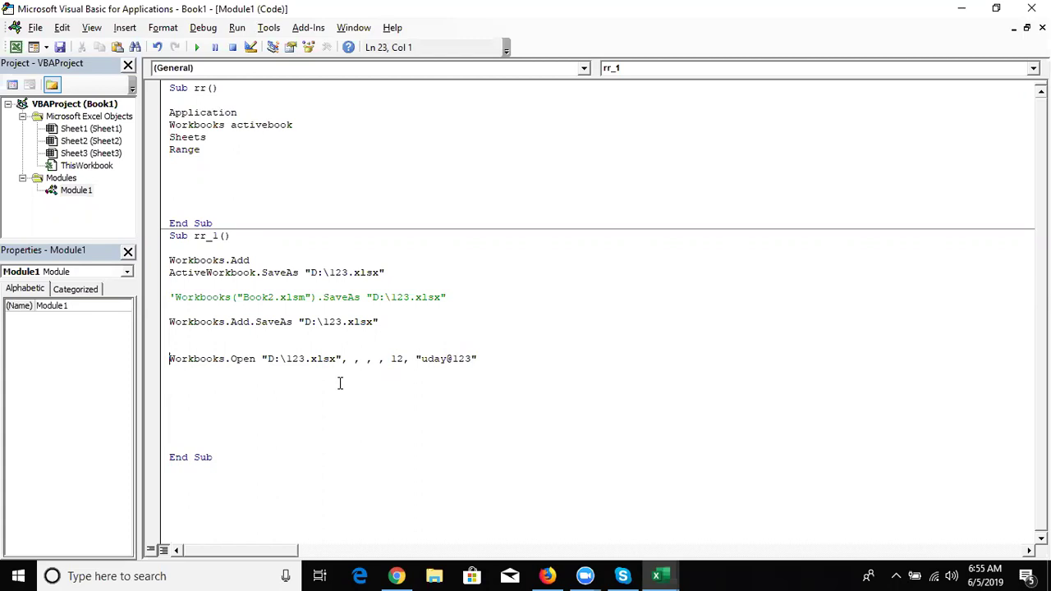
{"action": "key", "text": "shift+Down"}
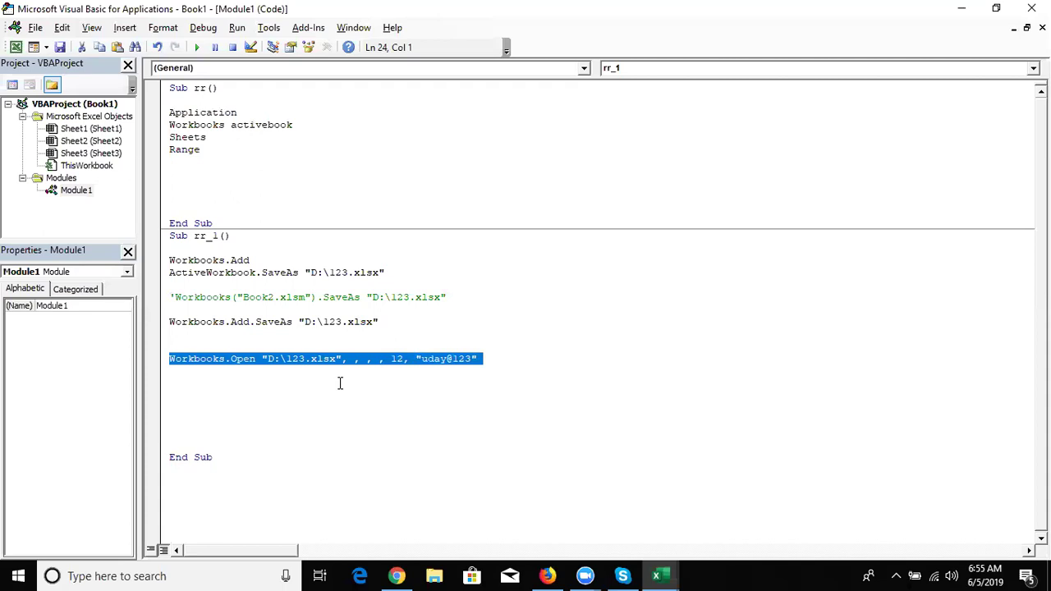
{"action": "key", "text": "Up"}
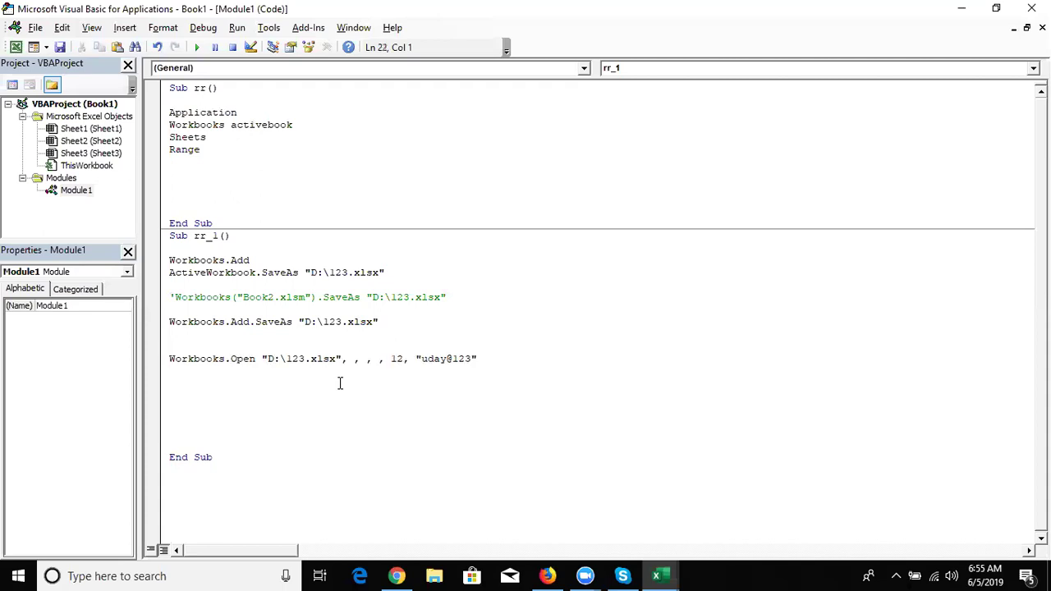
{"action": "key", "text": "shift+Down"}
{"action": "key", "text": "shift+Down"}
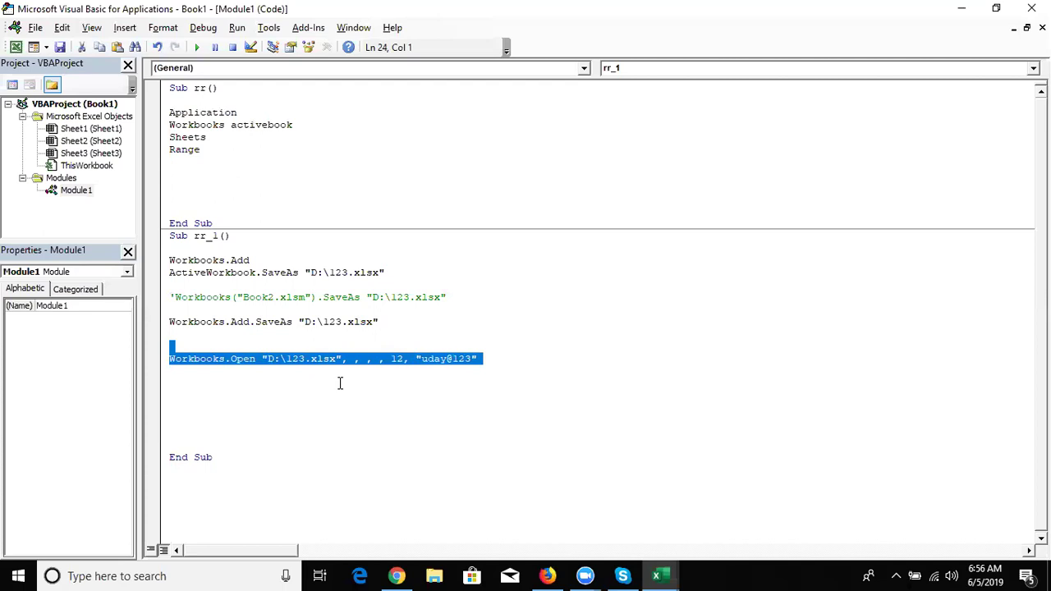
{"action": "key", "text": "Up"}
{"action": "key", "text": "Down"}
{"action": "key", "text": "Down"}
{"action": "key", "text": "Down"}
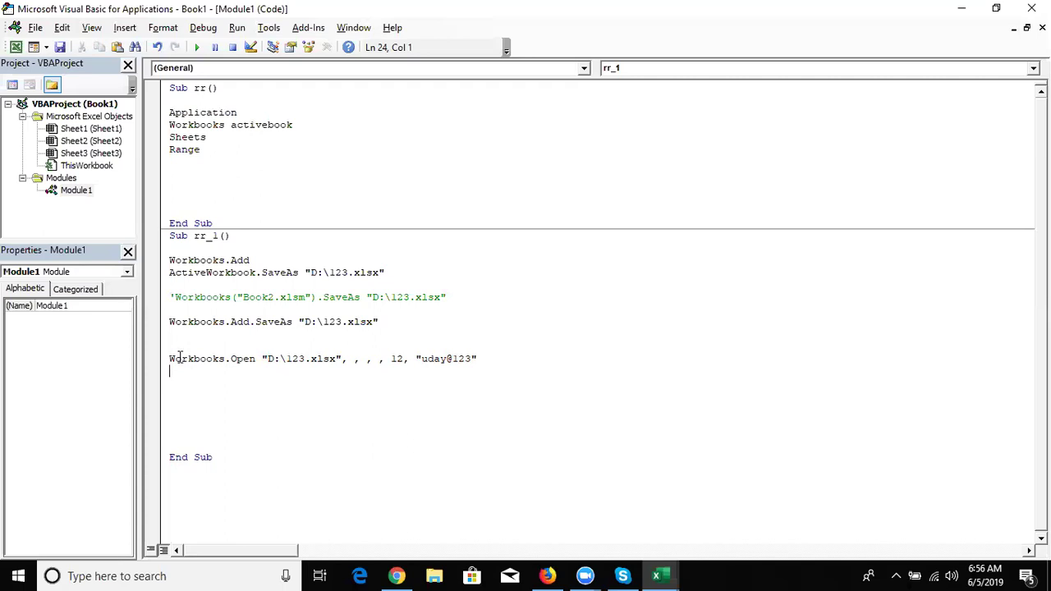
- Add a new line below the first Open statement and enter workbooks.Open using IntelliSense
{"action": "left_click", "coordinate": [171, 360]}
{"action": "key", "text": "Left"}
{"action": "key", "text": "Down"}
{"action": "key", "text": "Return"}
{"action": "type", "text": "workbooks"}
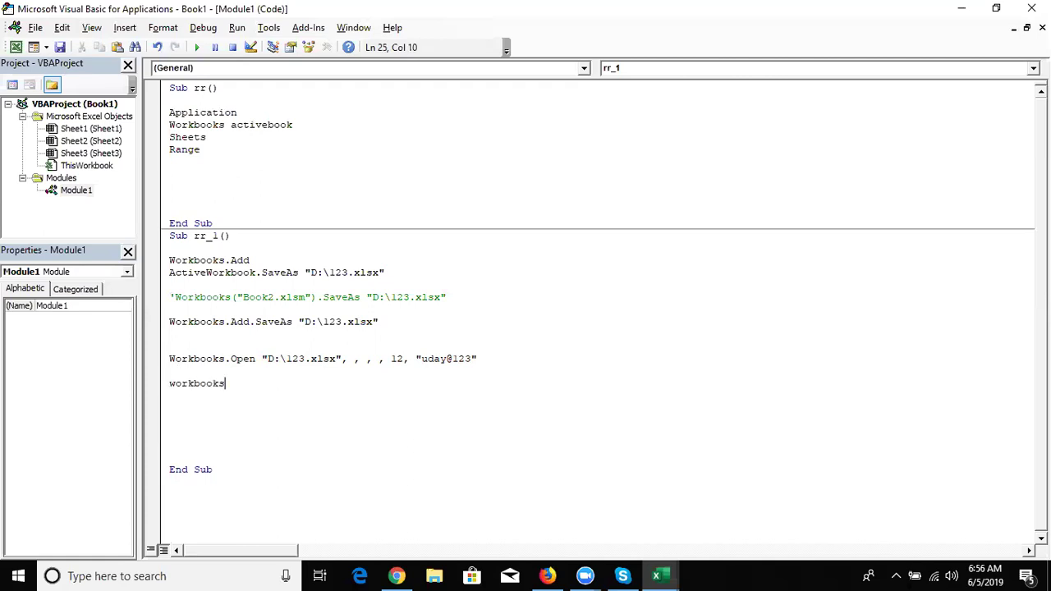
{"action": "type", "text": ".O"}
{"action": "key", "text": "Tab"}
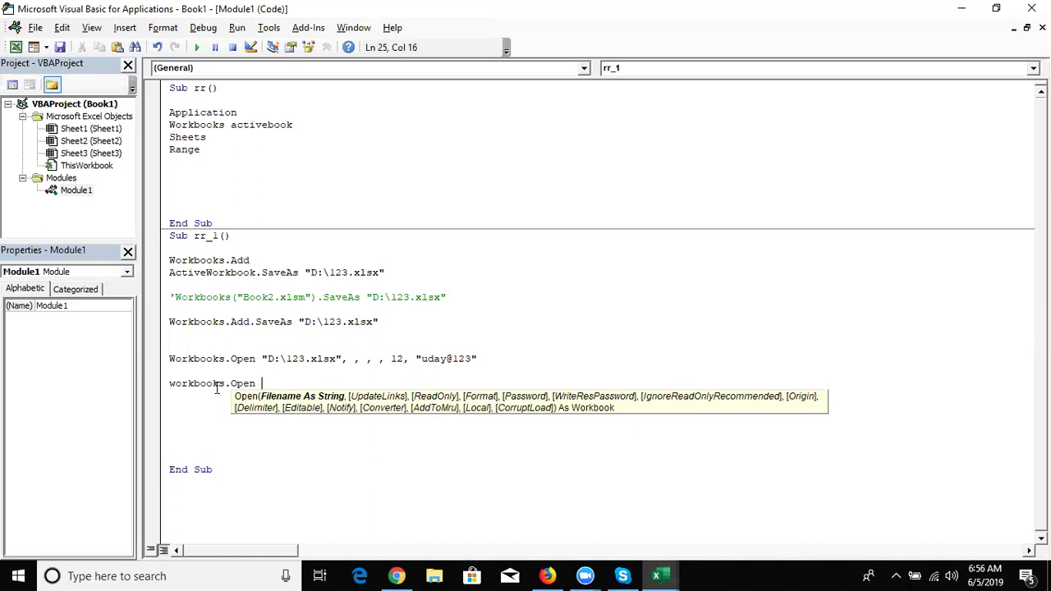
- Copy the "D:\123.xlsx" path from the first Open line and paste it into the new Workbooks.Open line
{"action": "left_click", "coordinate": [263, 359]}
{"action": "left_click", "coordinate": [344, 359], "text": "shift"}
{"action": "key", "text": "shift+Left"}
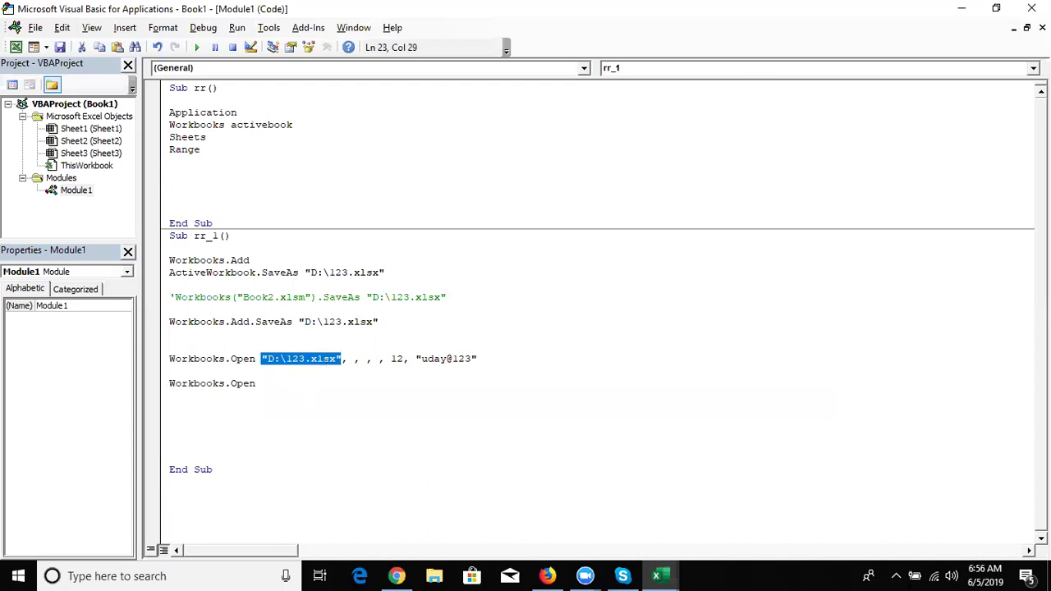
{"action": "left_click", "coordinate": [301, 383]}
{"action": "key", "text": "ctrl+v"}
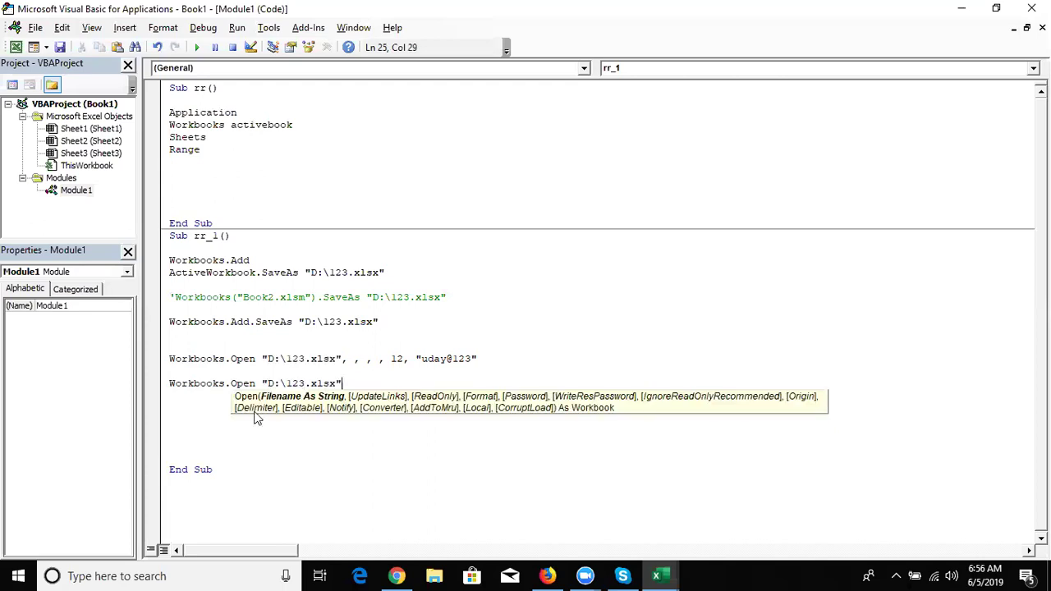
{"action": "left_click", "coordinate": [235, 430]}
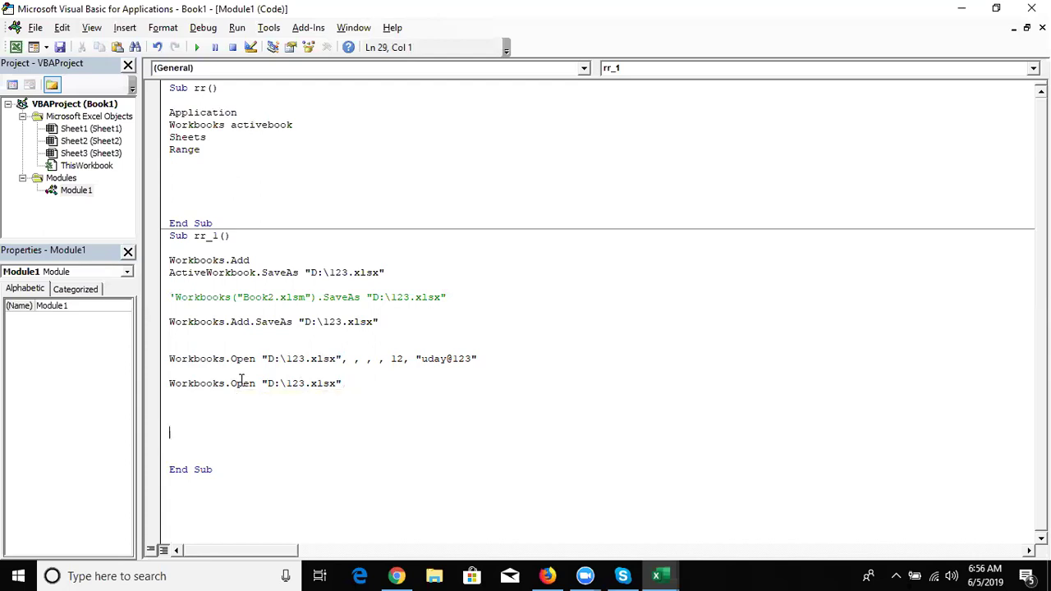
- Try extra argument commas, trim the line back to just the path, commit it, and return to Excel
{"action": "double_click", "coordinate": [287, 383]}
{"action": "key", "text": "Down"}
{"action": "left_click", "coordinate": [356, 386]}
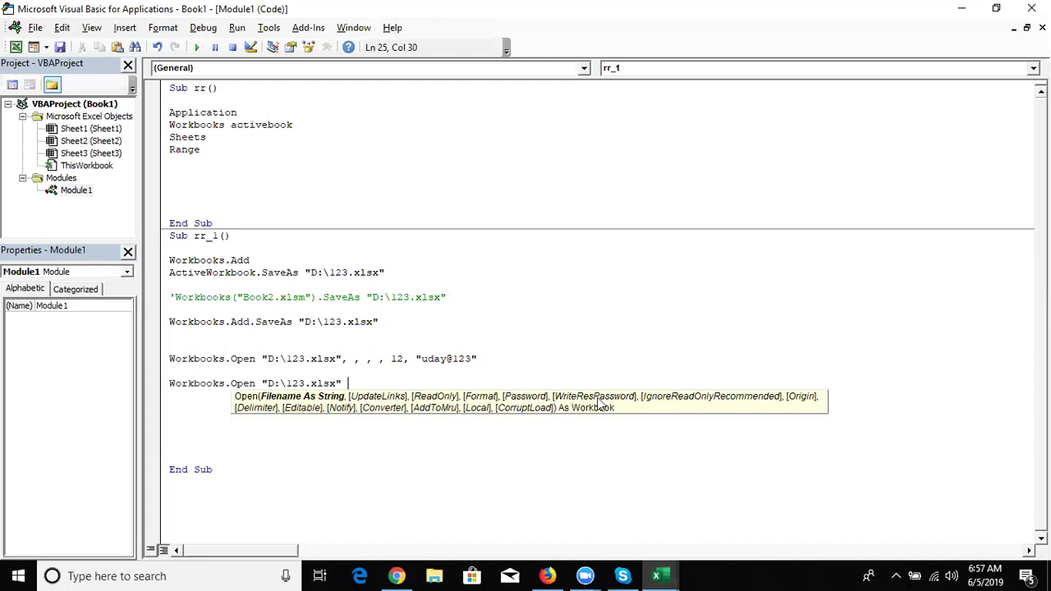
{"action": "type", "text": ","}
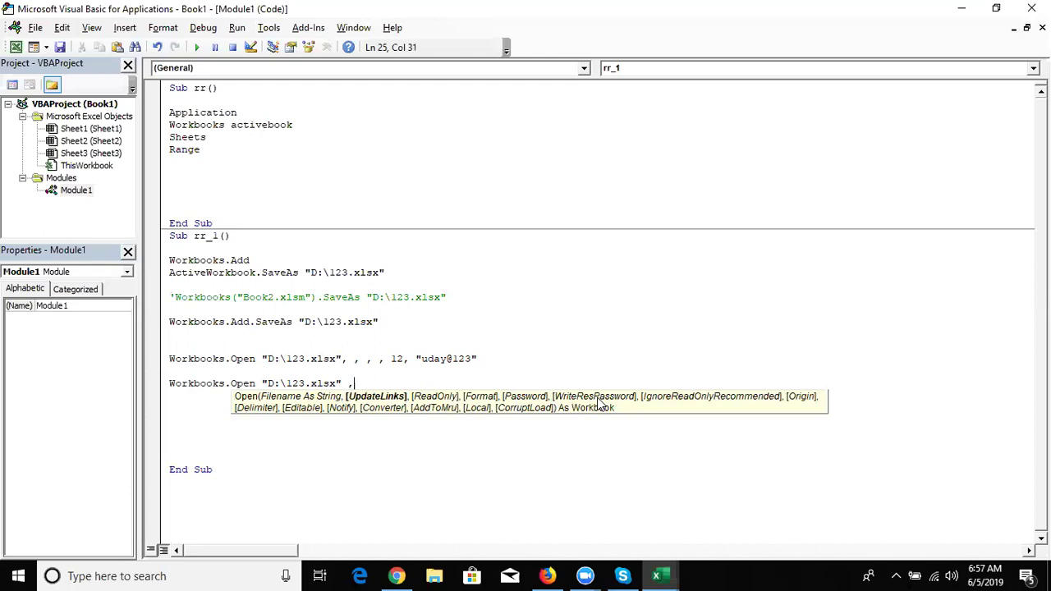
{"action": "type", "text": ",,,"}
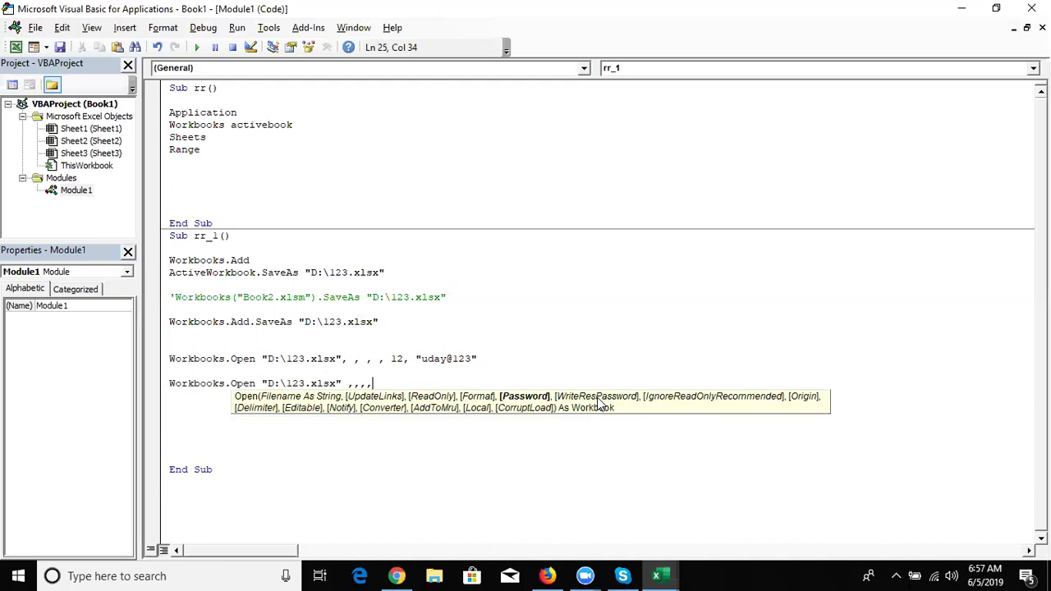
{"action": "key", "text": "BackSpace"}
{"action": "key", "text": "BackSpace"}
{"action": "key", "text": "BackSpace"}
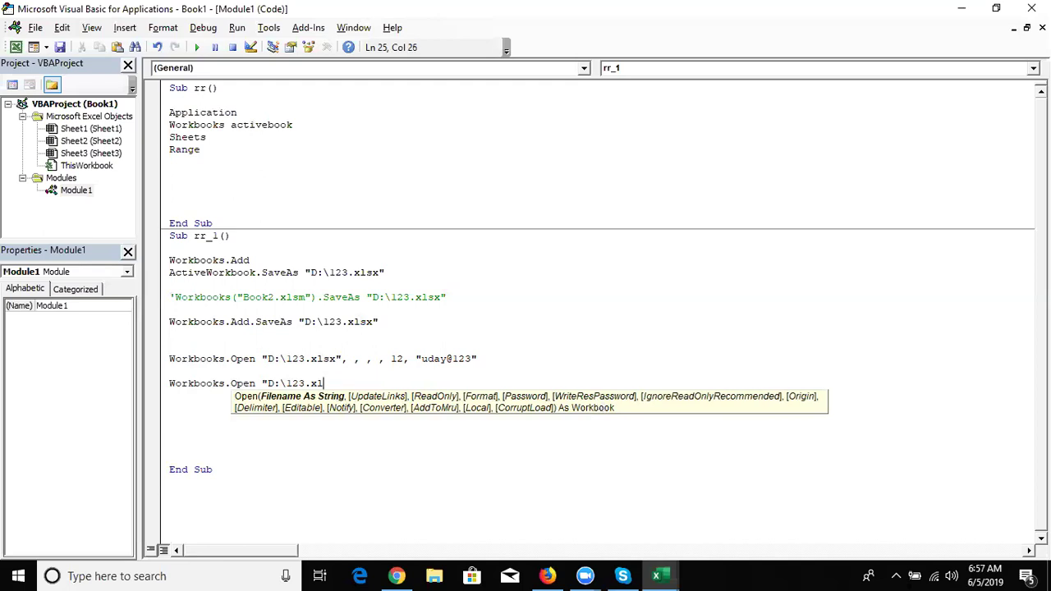
{"action": "type", "text": "sx"}
{"action": "key", "text": "BackSpace"}
{"action": "key", "text": "BackSpace"}
{"action": "type", "text": "sx"}
{"action": "left_click", "coordinate": [553, 477]}
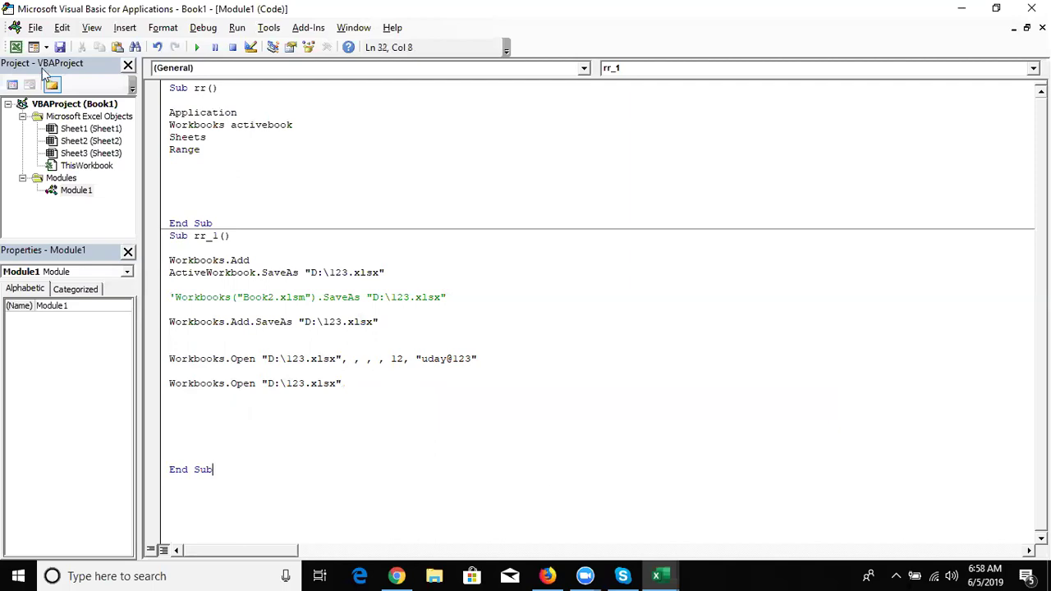
{"action": "key", "text": "alt+F11"}
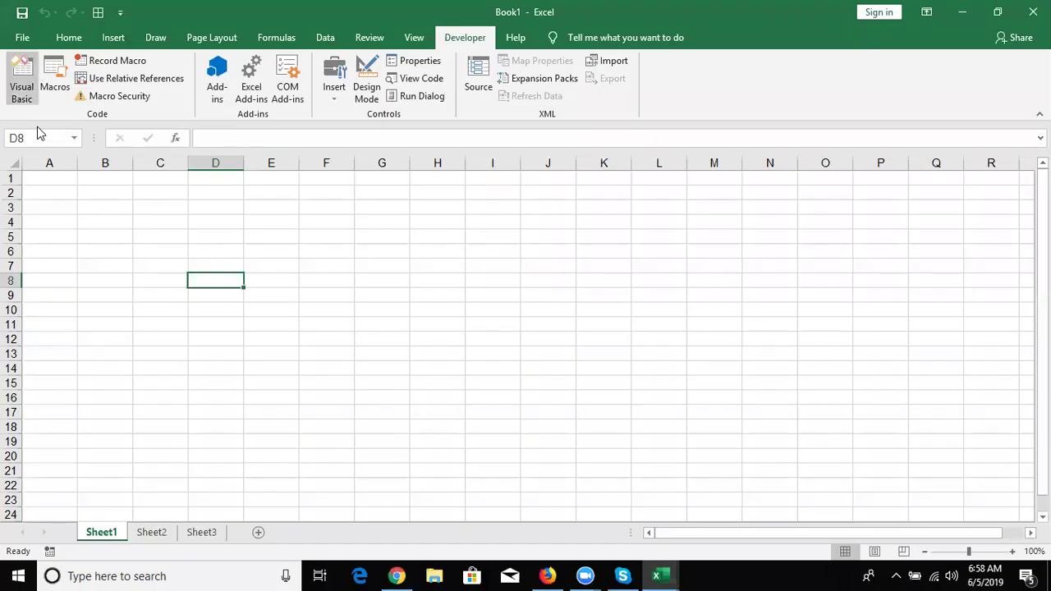
- In Save As, open Tools > General Options and inspect the open and modify password fields
{"action": "key", "text": "alt+f"}
{"action": "left_click", "coordinate": [51, 238]}
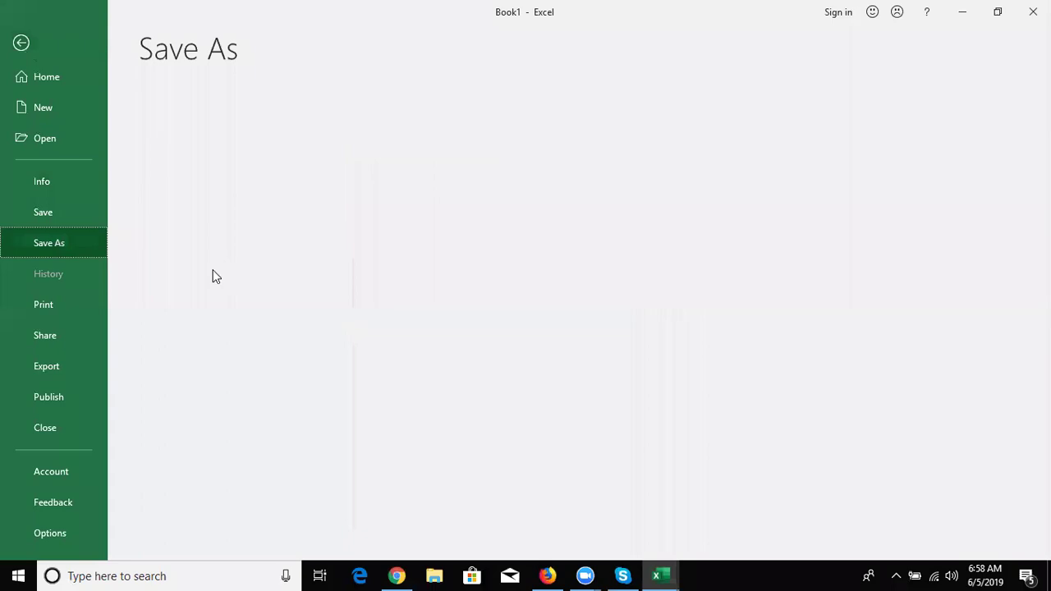
{"action": "left_click", "coordinate": [213, 270]}
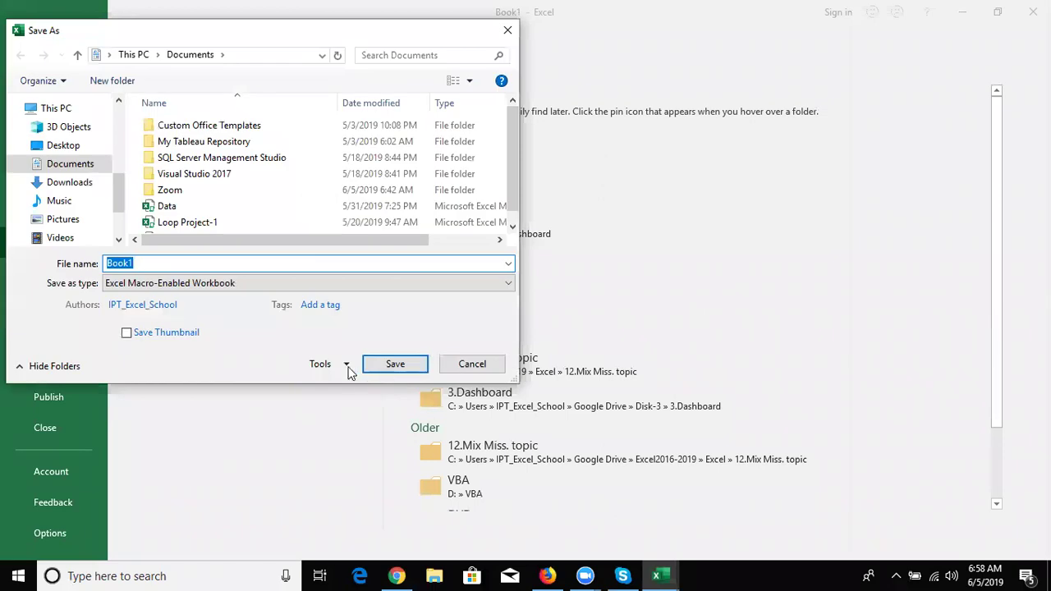
{"action": "left_click", "coordinate": [346, 366]}
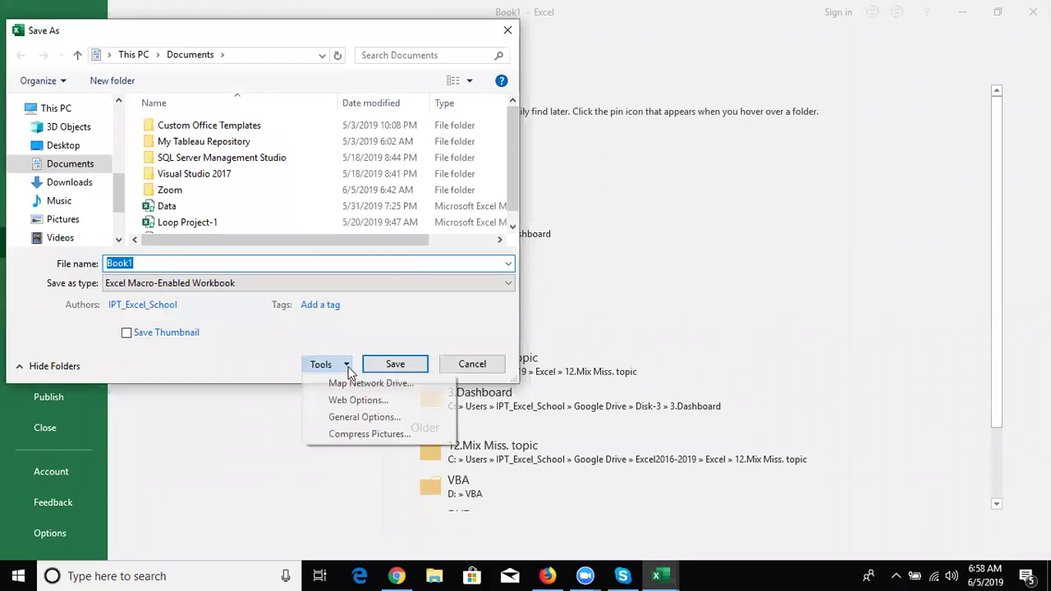
{"action": "left_click", "coordinate": [365, 415]}
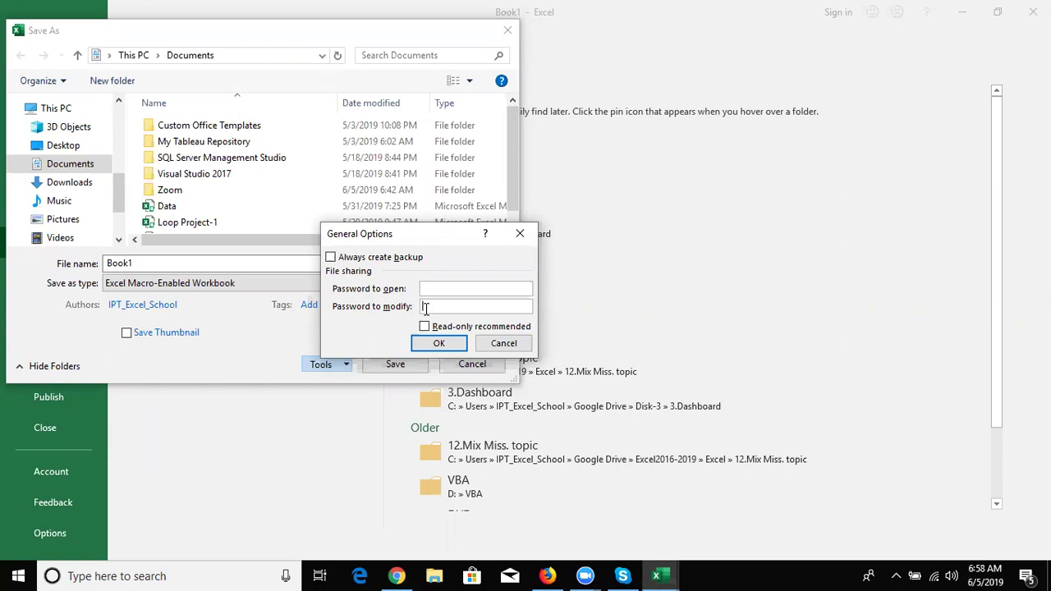
{"action": "left_click", "coordinate": [425, 307]}
- Cancel the save dialogs and backstage without saving, and switch back to the VBA editor
{"action": "key", "text": "Escape"}
{"action": "key", "text": "Escape"}
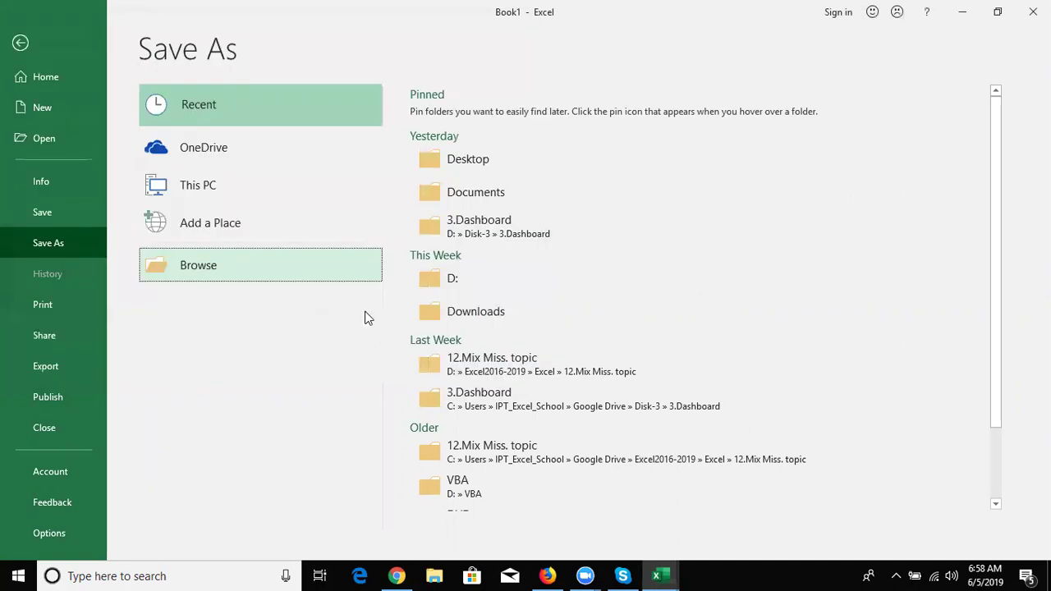
{"action": "key", "text": "Escape"}
{"action": "key", "text": "alt+Tab"}
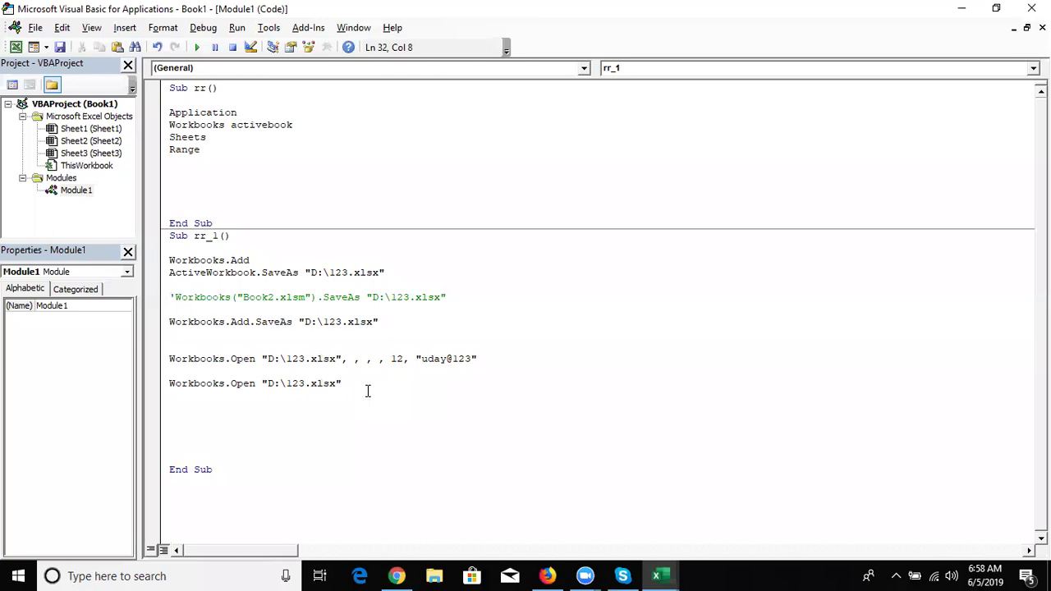
- Append empty argument commas, an open password and a quoted write-reservation password to the second Open line
{"action": "left_click", "coordinate": [368, 391]}
{"action": "left_click", "coordinate": [364, 385]}
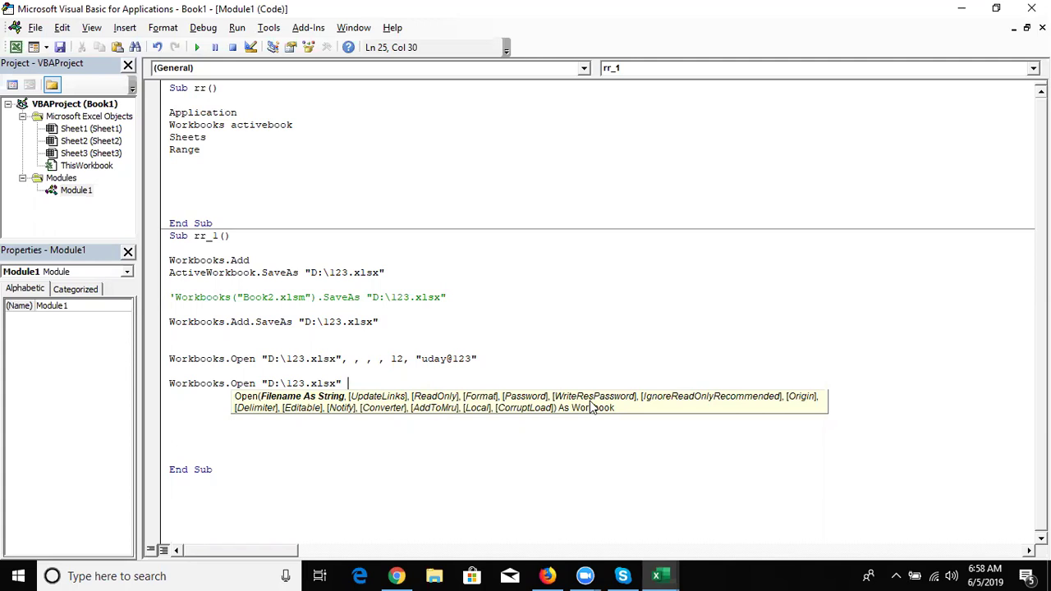
{"action": "type", "text": ",,,,"}
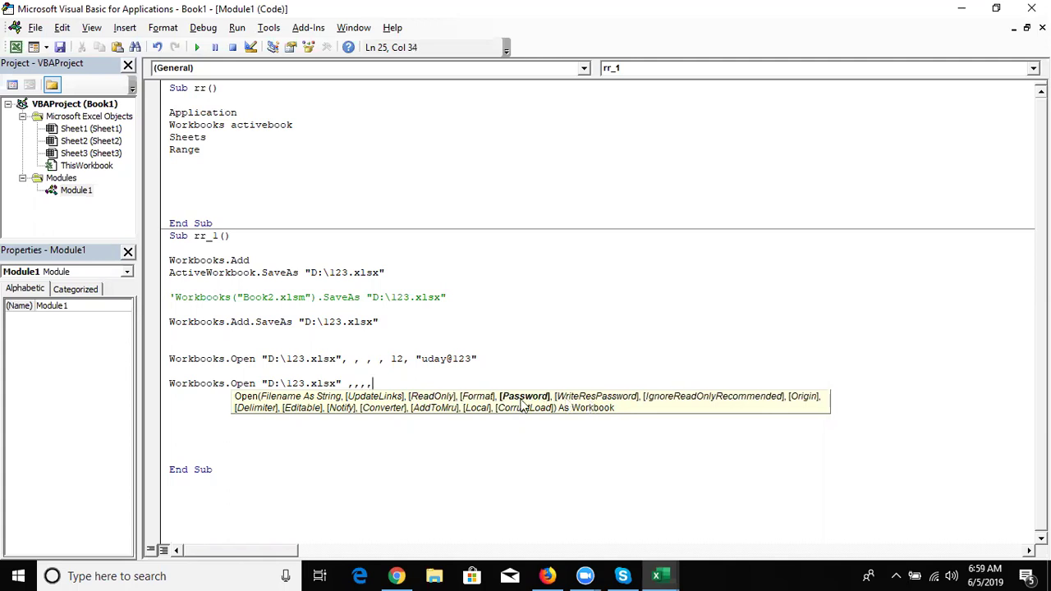
{"action": "type", "text": ","}
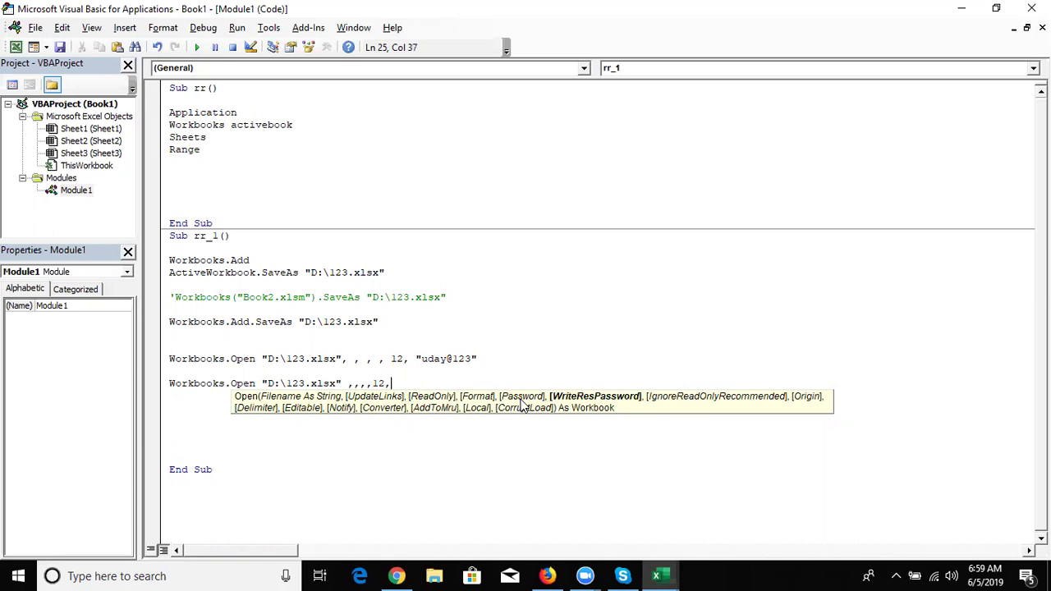
{"action": "left_click", "coordinate": [480, 466]}
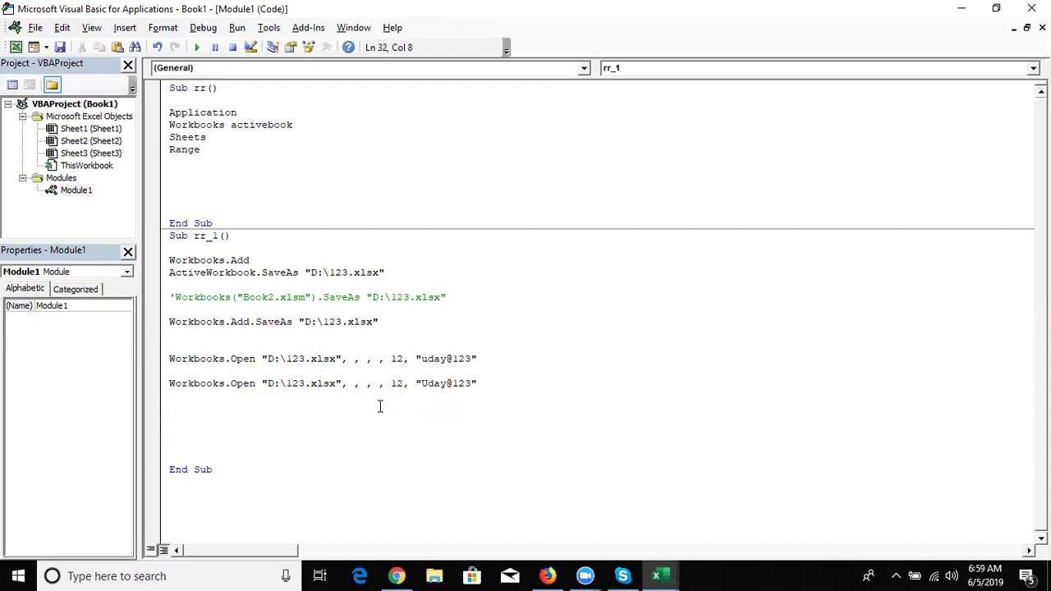
{"action": "double_click", "coordinate": [433, 385]}
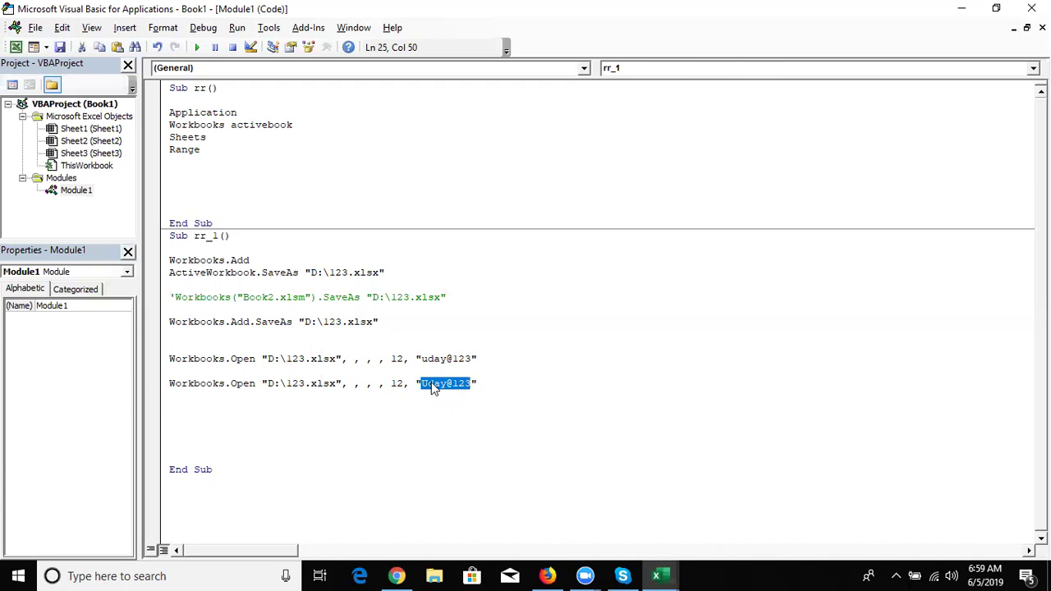
{"action": "left_click", "coordinate": [383, 321]}
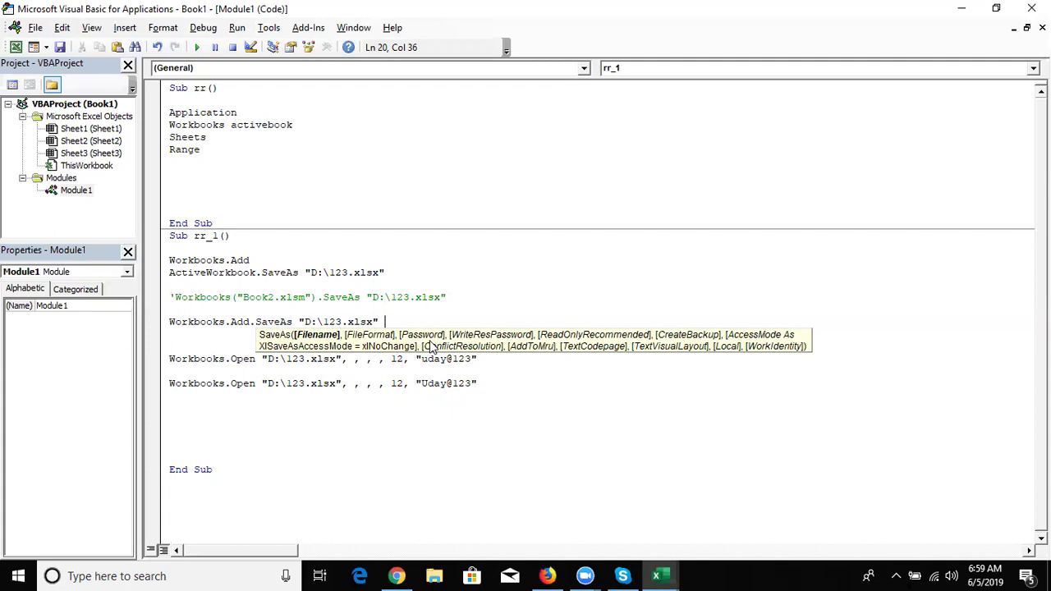
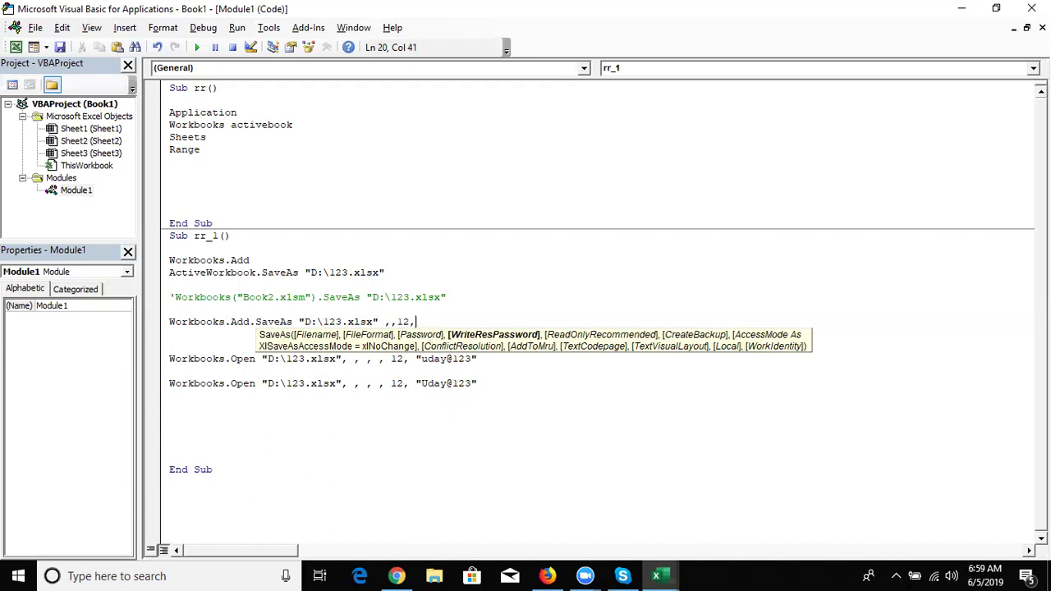
- Add an open password and a quoted modify password after "D:\123.xlsx" on the SaveAs line
{"action": "left_click", "coordinate": [392, 403]}
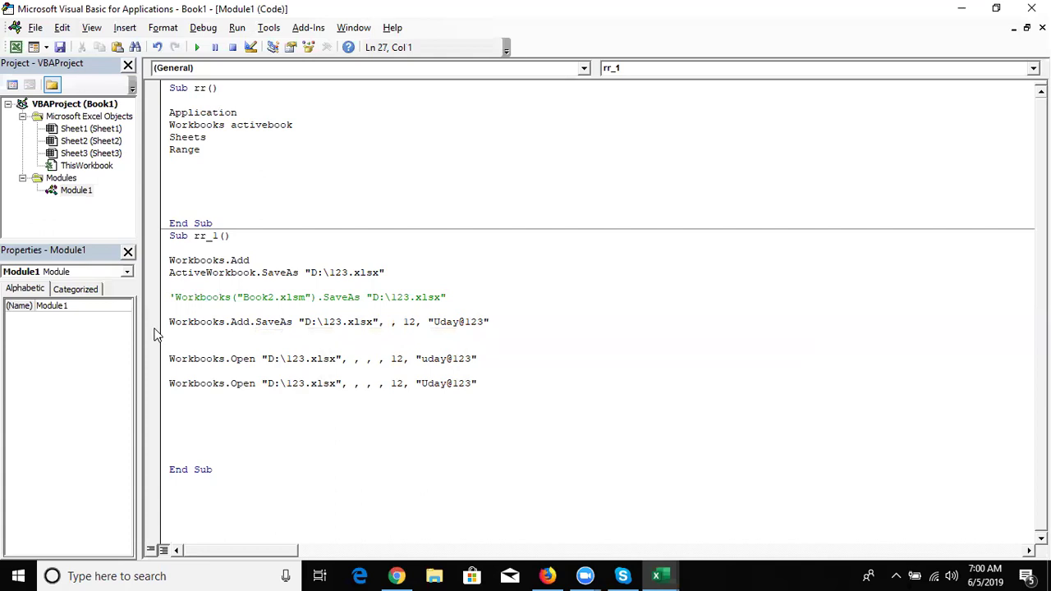
{"action": "left_click", "coordinate": [178, 400]}
- Highlight the password arguments after the file names on the Open and SaveAs lines
{"action": "left_click", "coordinate": [376, 334]}
{"action": "left_click", "coordinate": [342, 362]}
{"action": "key", "text": "End"}
{"action": "key", "text": "ctrl+shift+Left"}
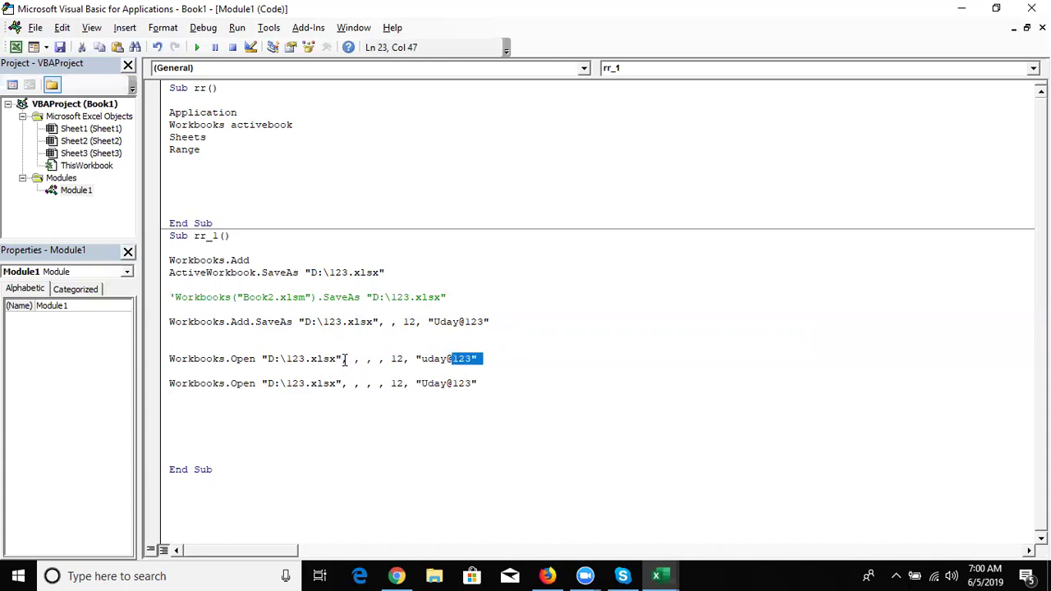
{"action": "left_click", "coordinate": [350, 361], "text": "shift"}
{"action": "key", "text": "shift+Left"}
{"action": "key", "text": "shift+Left"}
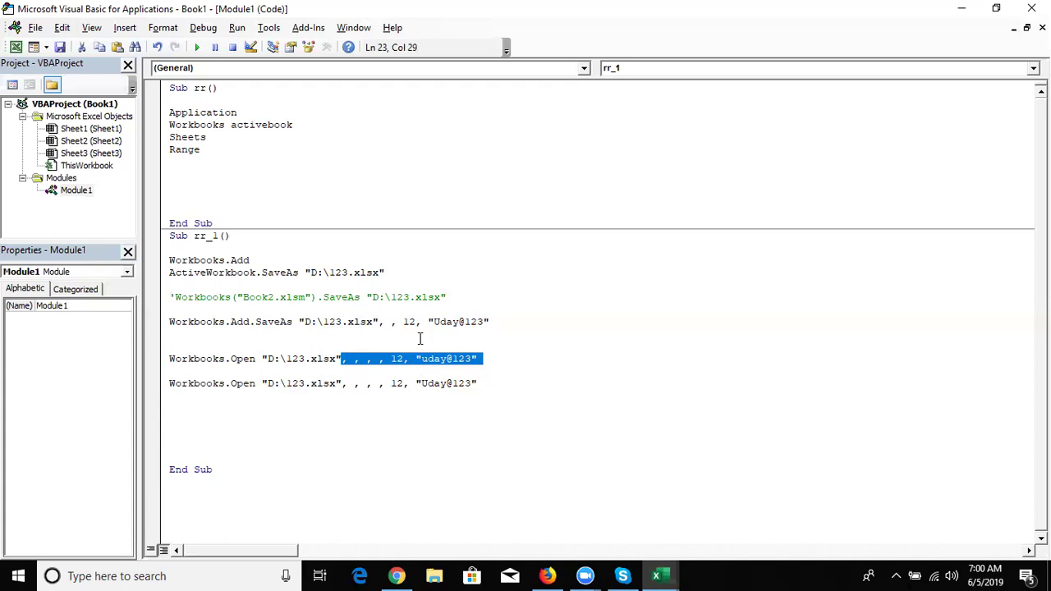
{"action": "left_click", "coordinate": [380, 330]}
{"action": "left_click_drag", "start_coordinate": [380, 326], "coordinate": [397, 324]}
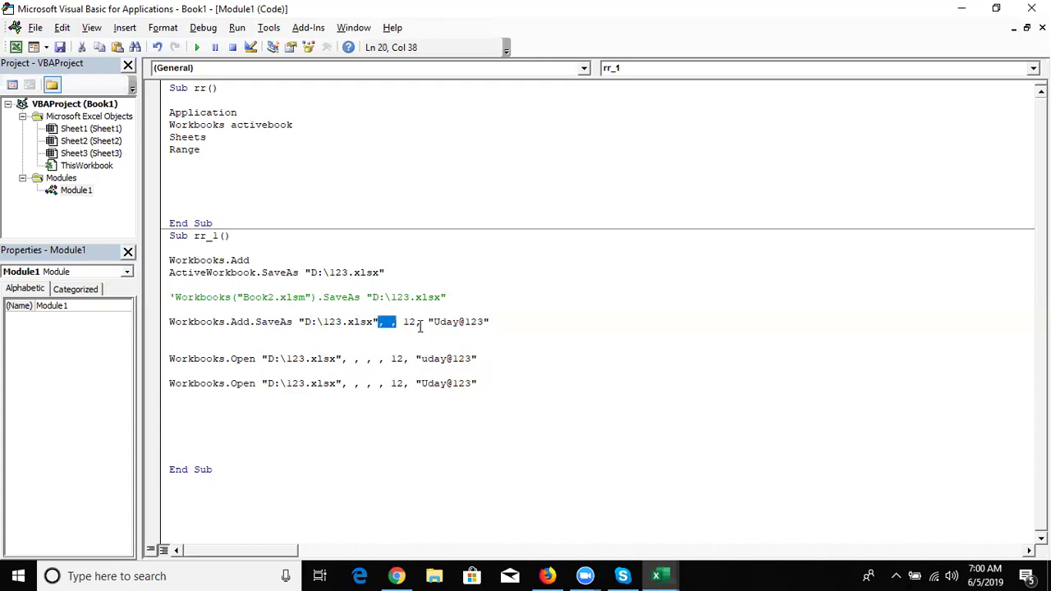
{"action": "left_click", "coordinate": [496, 323], "text": "shift"}
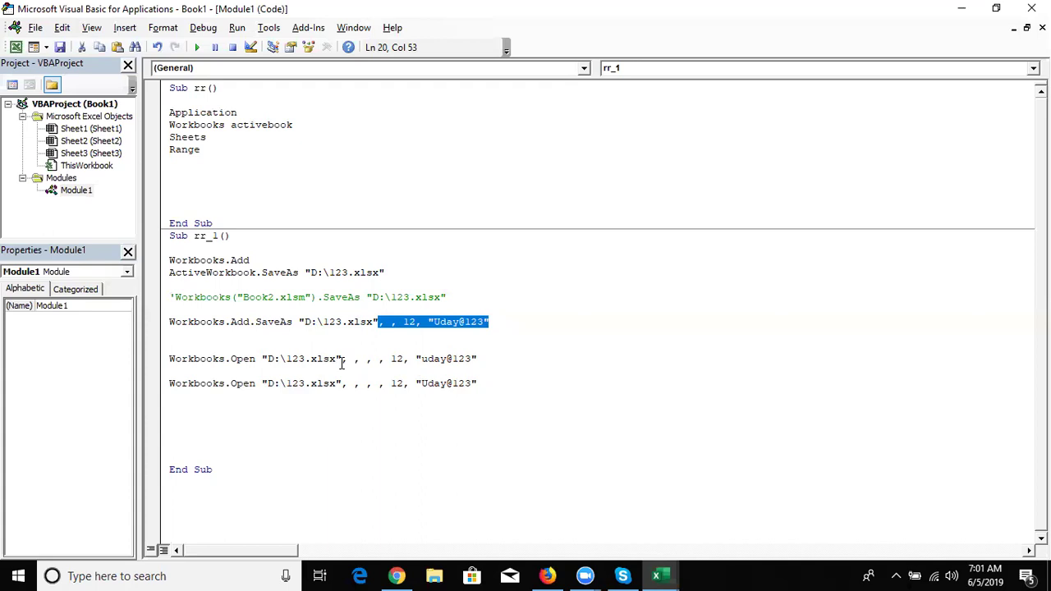
- Highlight the Open line's arguments, then point out Open, the drive letter and Workbooks
{"action": "left_click", "coordinate": [342, 362]}
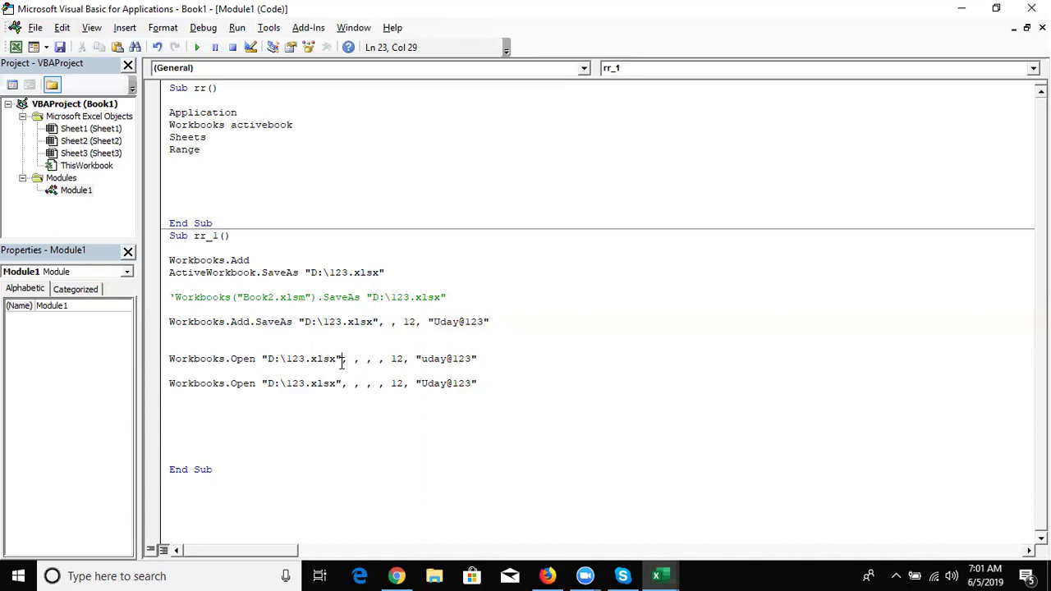
{"action": "left_click", "coordinate": [482, 358], "text": "shift"}
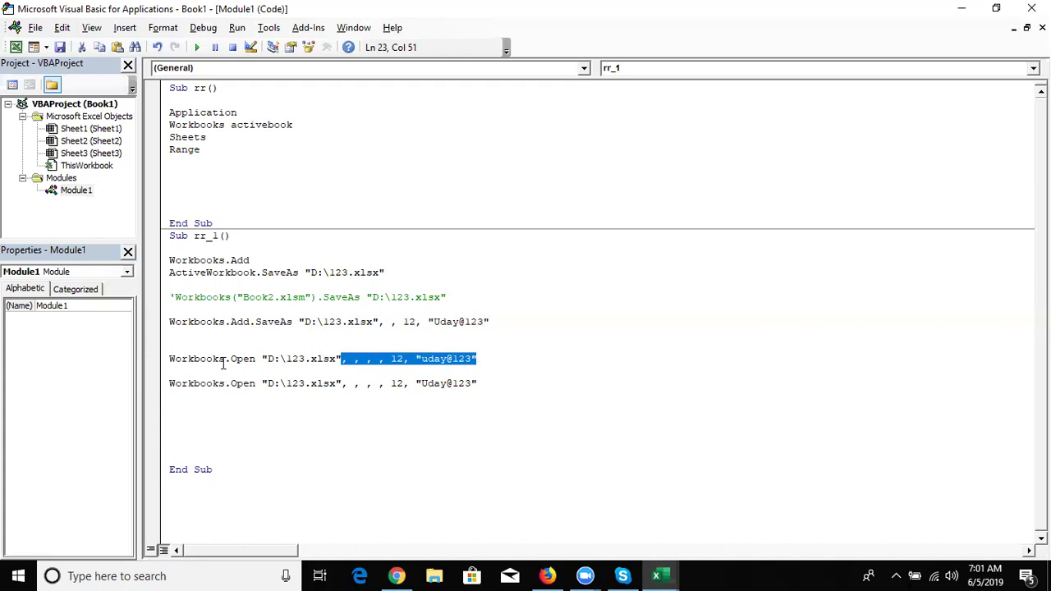
{"action": "left_click", "coordinate": [257, 362]}
{"action": "key", "text": "ctrl+Right"}
{"action": "key", "text": "ctrl+shift+Right"}
{"action": "double_click", "coordinate": [277, 359]}
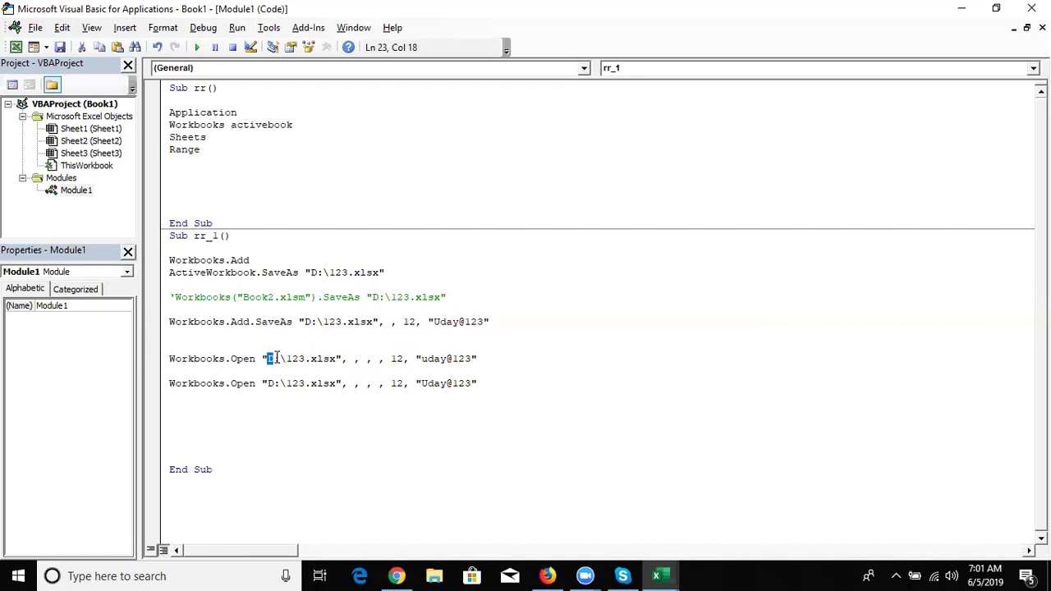
{"action": "double_click", "coordinate": [170, 321]}
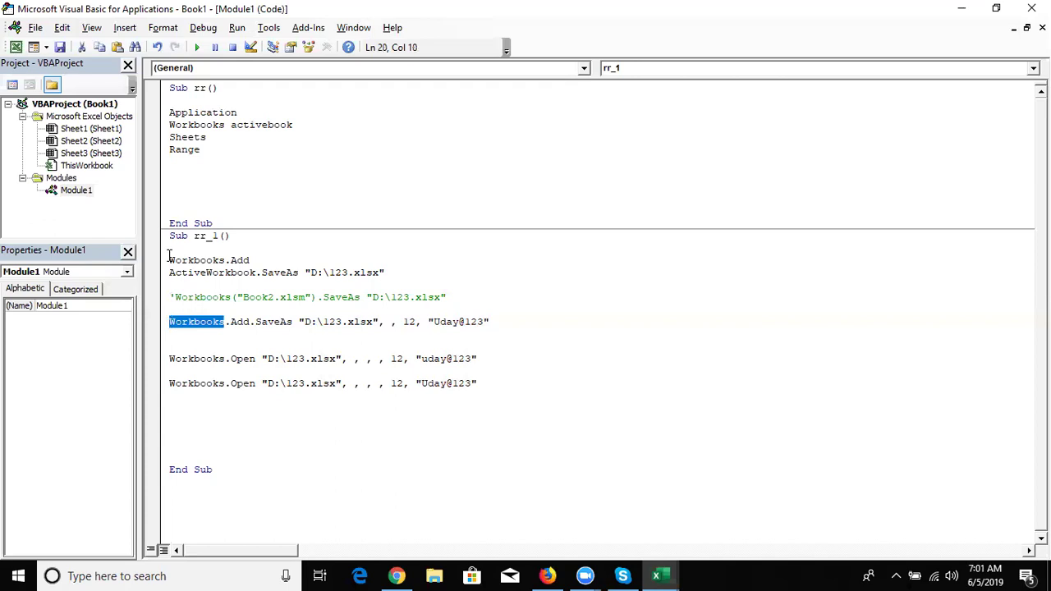
{"action": "left_click", "coordinate": [169, 259]}
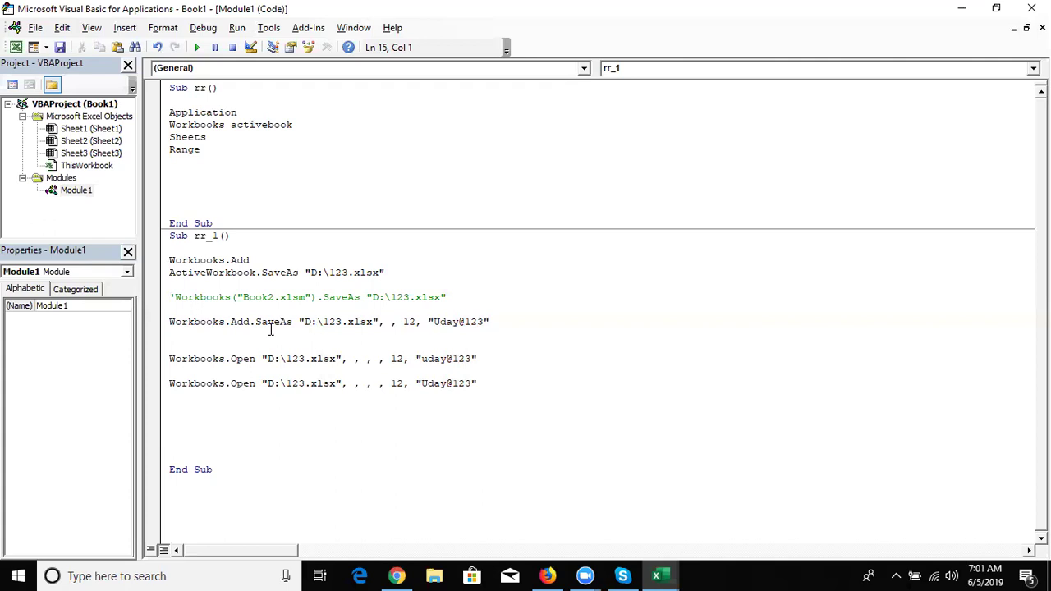
{"action": "double_click", "coordinate": [263, 361]}
- Run rr_1 so a new blank workbook, Book4, opens in Excel
{"action": "key", "text": "Up"}
{"action": "key", "text": "Up"}
{"action": "left_click", "coordinate": [206, 418]}
{"action": "key", "text": "Down"}
{"action": "key", "text": "Down"}
{"action": "key", "text": "Up"}
{"action": "key", "text": "Up"}
{"action": "key", "text": "alt+F11"}
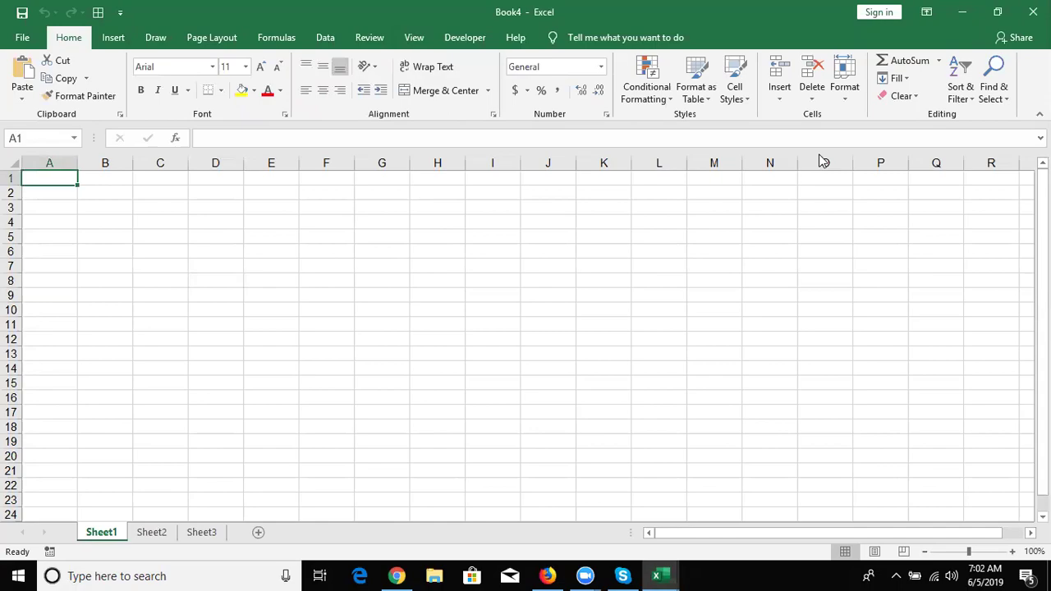
- Back in the VBA editor, type a new line workbooks("Book4.xlsx").close, correcting Book1 to Book4
{"action": "key", "text": "alt+Tab"}
{"action": "left_click", "coordinate": [633, 194]}
{"action": "key", "text": "Return"}
{"action": "type", "text": "workbooks"}
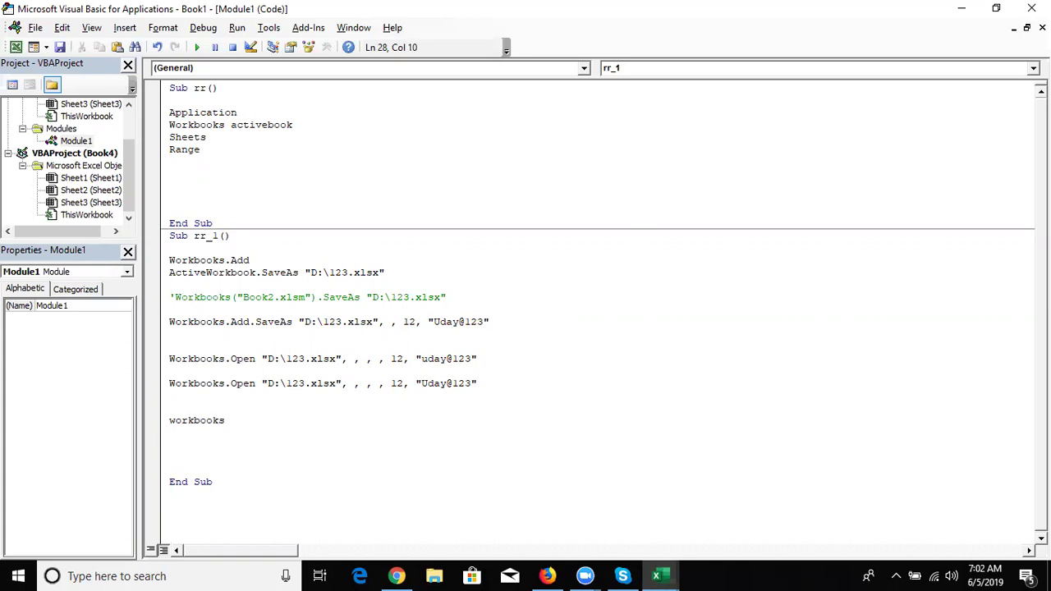
{"action": "type", "text": "(\"Book"}
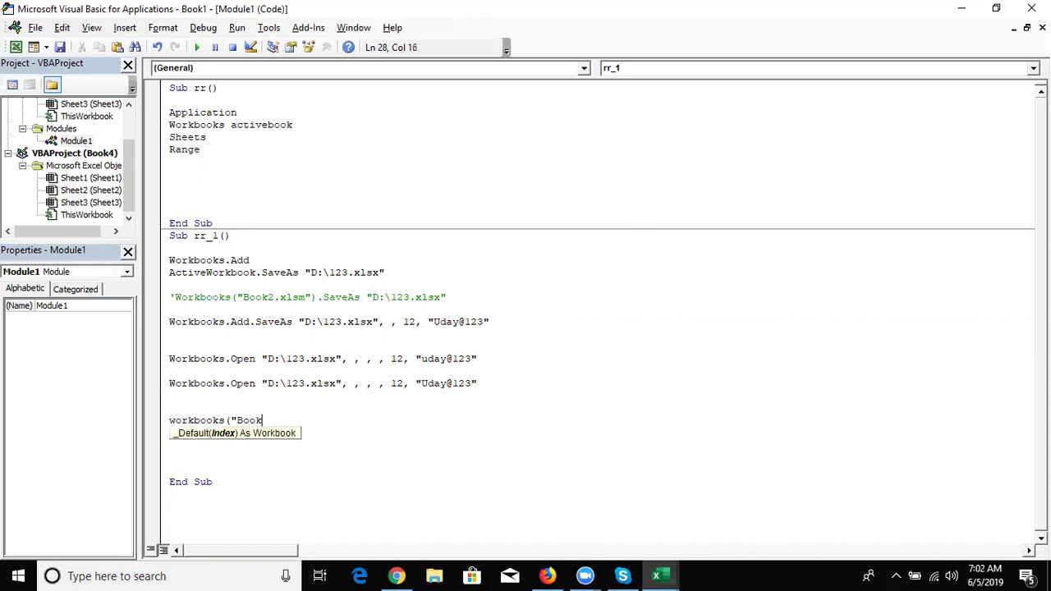
{"action": "type", "text": "1.xlsx"}
{"action": "left_click", "coordinate": [270, 420]}
{"action": "key", "text": "BackSpace"}
{"action": "type", "text": "4"}
{"action": "left_click", "coordinate": [300, 419]}
{"action": "type", "text": "\""}
{"action": "type", "text": "."}
{"action": "key", "text": "BackSpace"}
{"action": "type", "text": ")."}
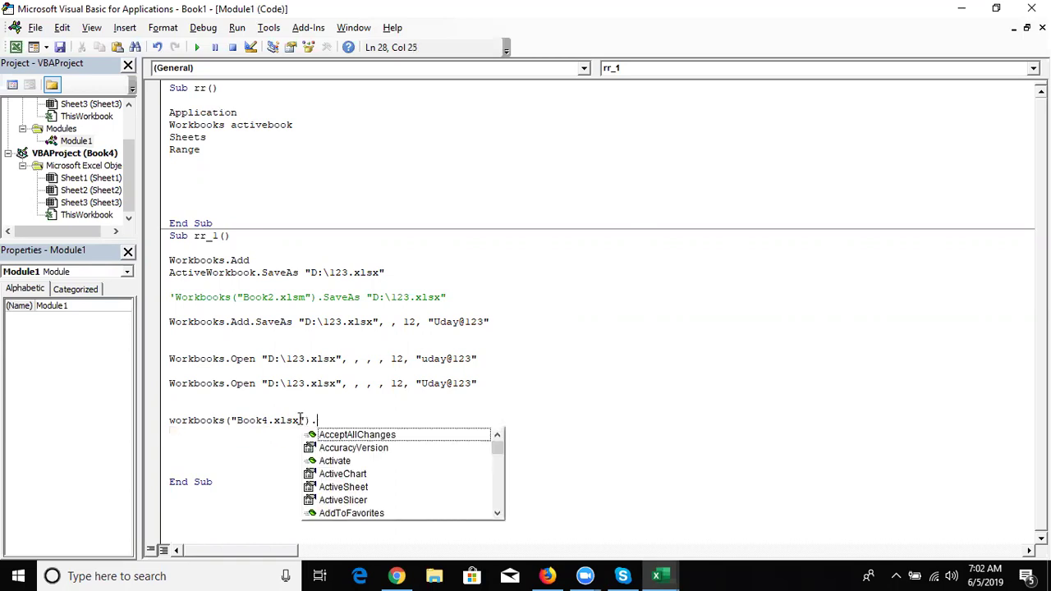
{"action": "type", "text": "c"}
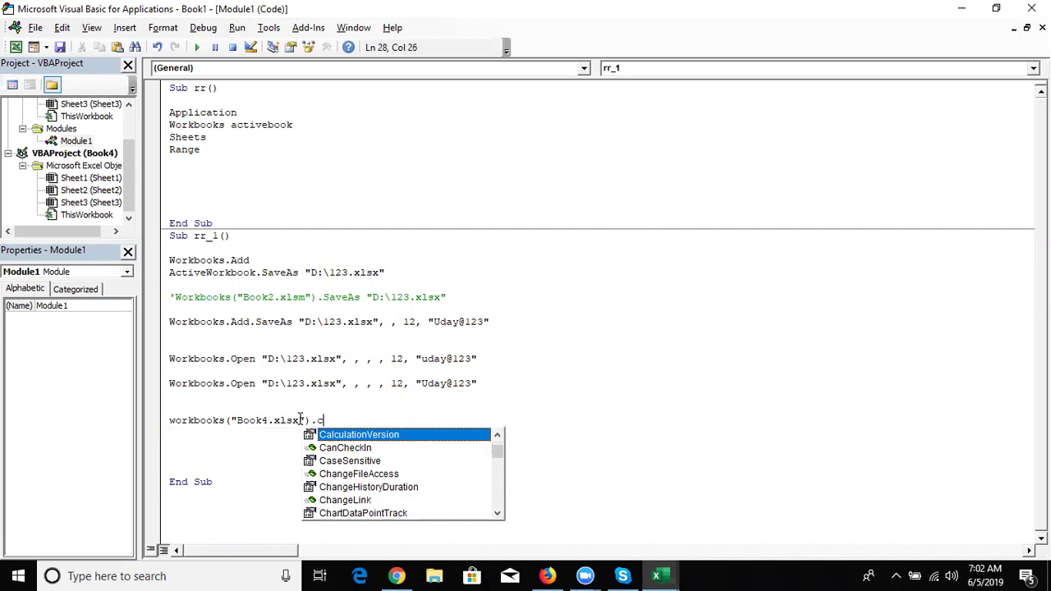
{"action": "type", "text": "lose"}
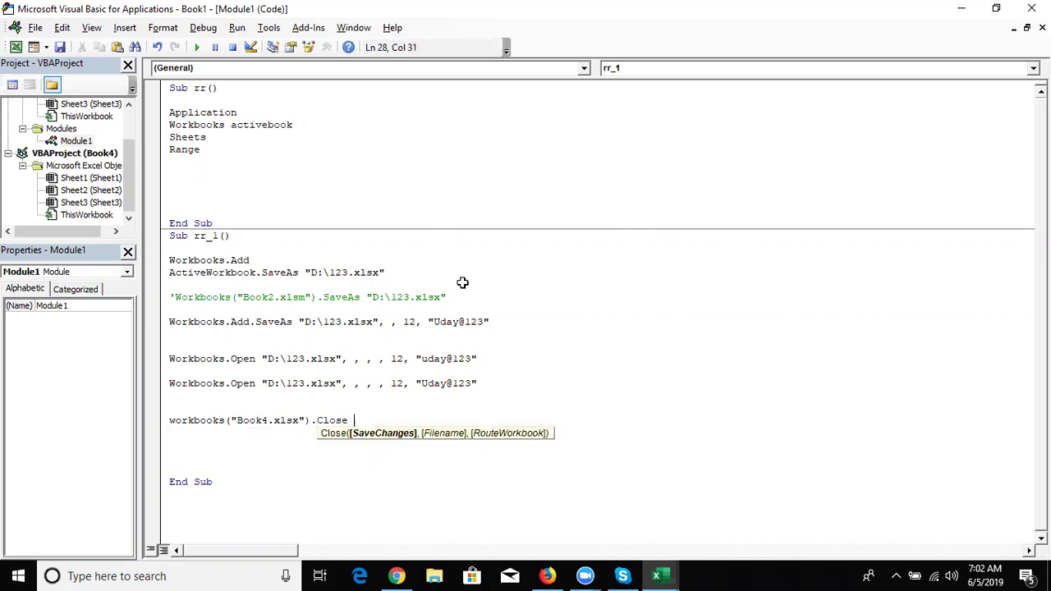
{"action": "key", "text": "alt+F11"}
- Type df in H8 and dsf in I7 of Book4, then close it to get the save prompt
{"action": "left_click", "coordinate": [460, 281]}
{"action": "type", "text": "df"}
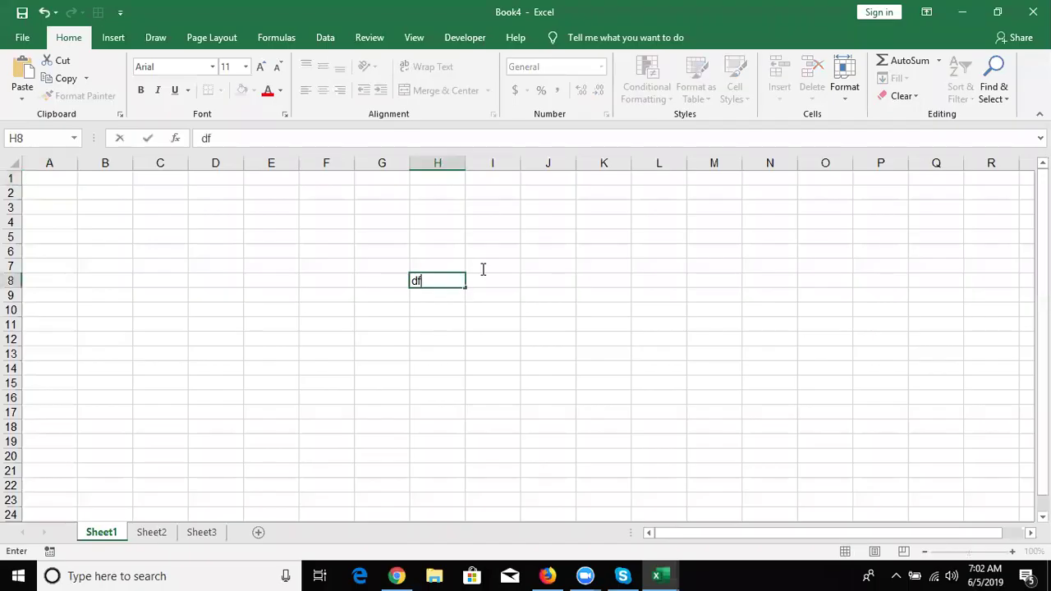
{"action": "left_click", "coordinate": [483, 269]}
{"action": "type", "text": "dsf"}
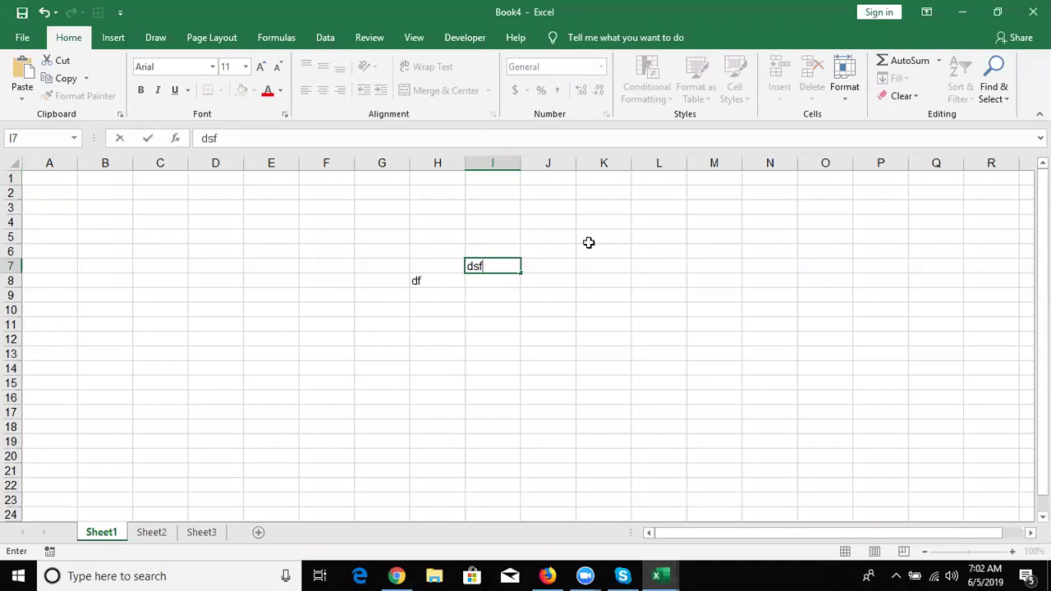
{"action": "left_click", "coordinate": [589, 243]}
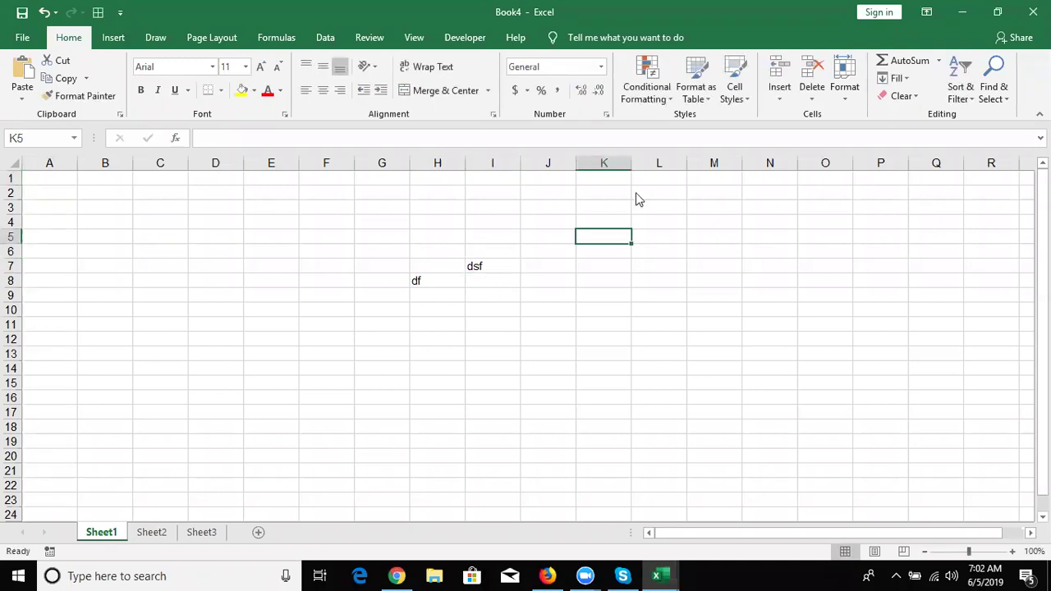
{"action": "key", "text": "alt+F4"}
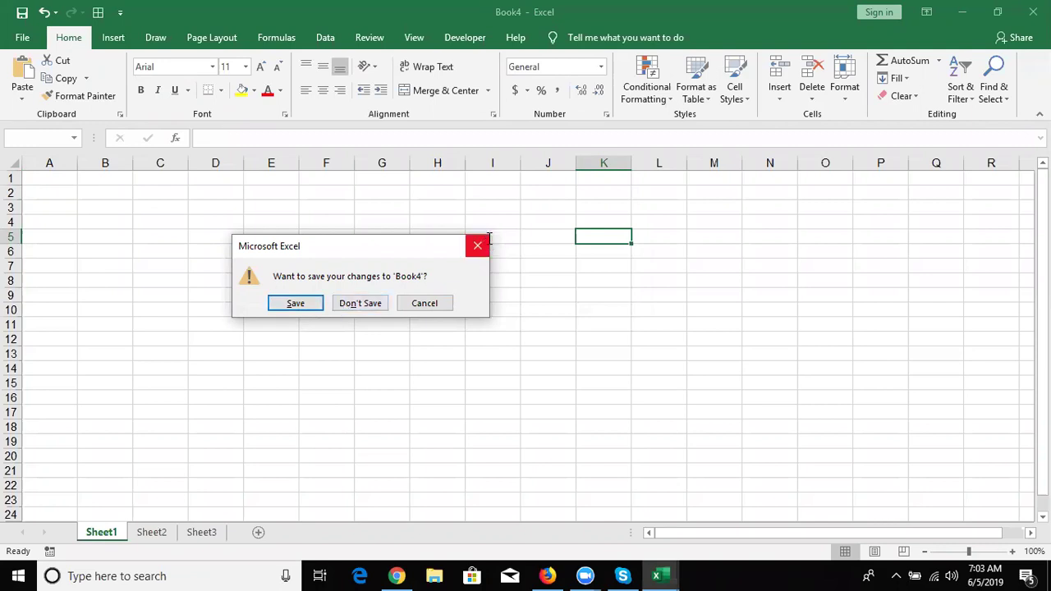
{"action": "key", "text": "alt+Tab"}
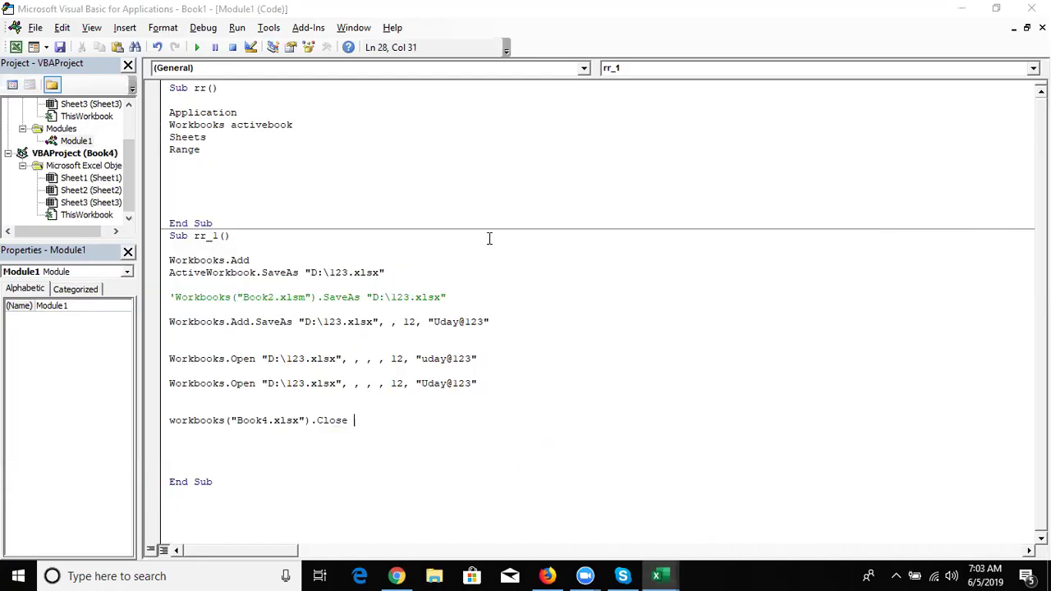
- Finish the line as Workbooks("Book4.xlsx").Close True and highlight its Book4 name and True argument
{"action": "type", "text": "true"}
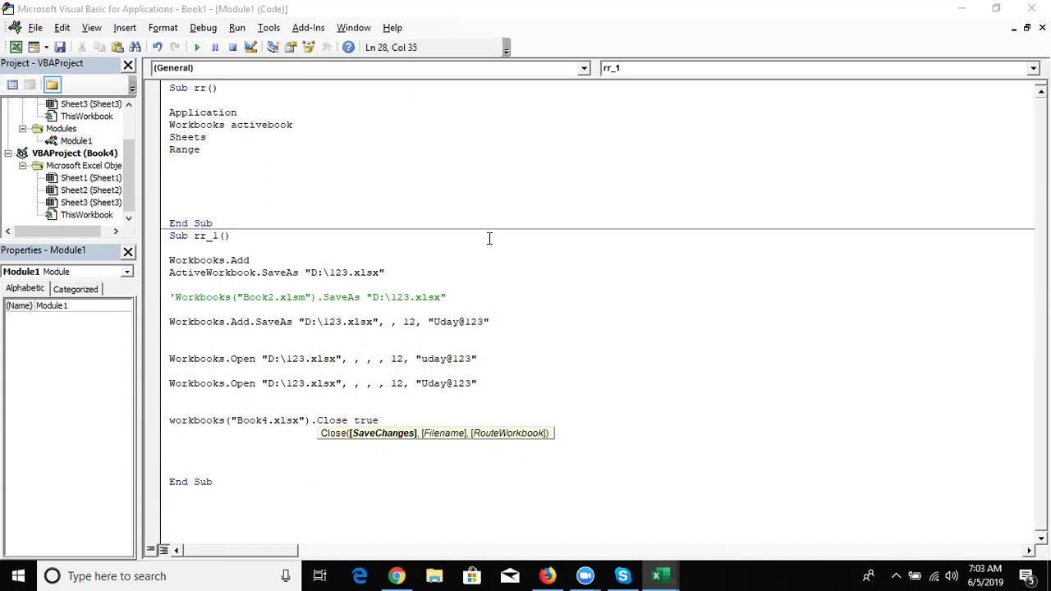
{"action": "key", "text": "Return"}
{"action": "key", "text": "Left"}
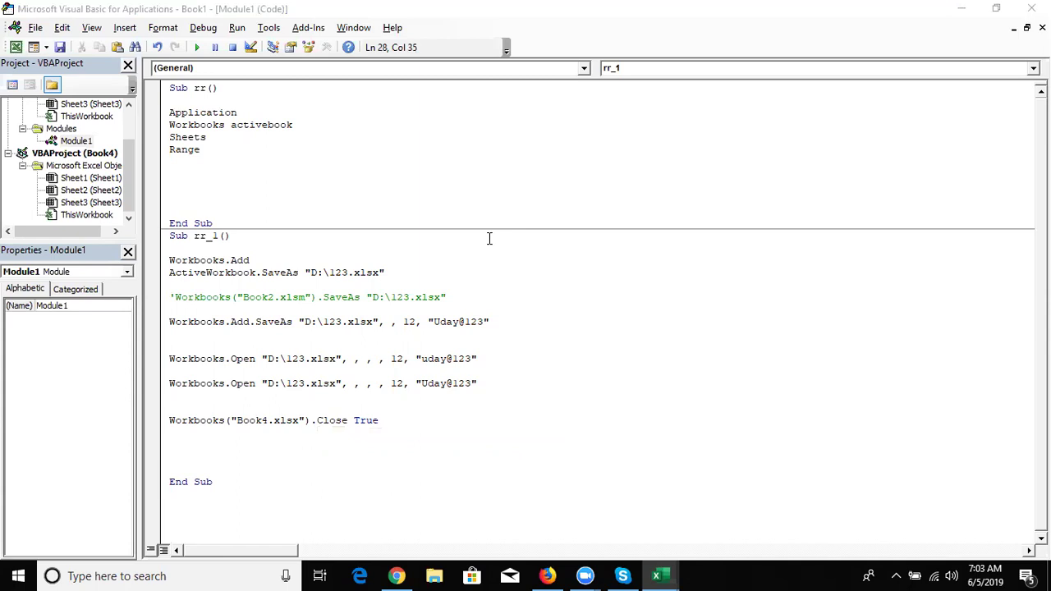
{"action": "key", "text": "ctrl+shift+Left"}
{"action": "key", "text": "ctrl+shift+Left"}
{"action": "key", "text": "ctrl+shift+Left"}
{"action": "key", "text": "shift+Left"}
{"action": "key", "text": "shift+Left"}
{"action": "key", "text": "shift+Left"}
{"action": "key", "text": "shift+Left"}
{"action": "key", "text": "shift+Left"}
{"action": "key", "text": "shift+Left"}
{"action": "key", "text": "shift+Left"}
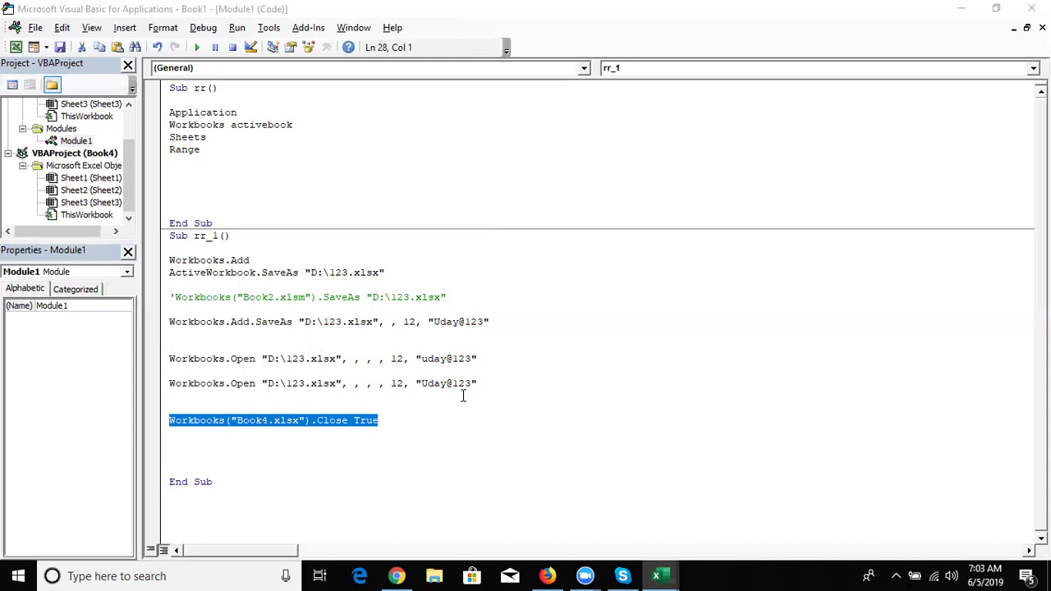
{"action": "double_click", "coordinate": [375, 422]}
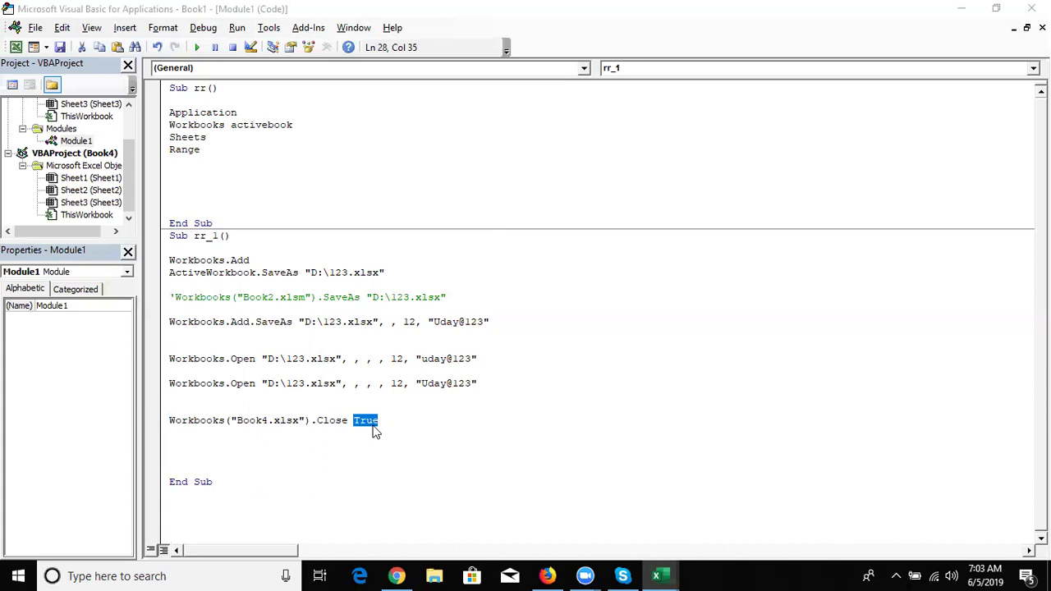
{"action": "double_click", "coordinate": [270, 424]}
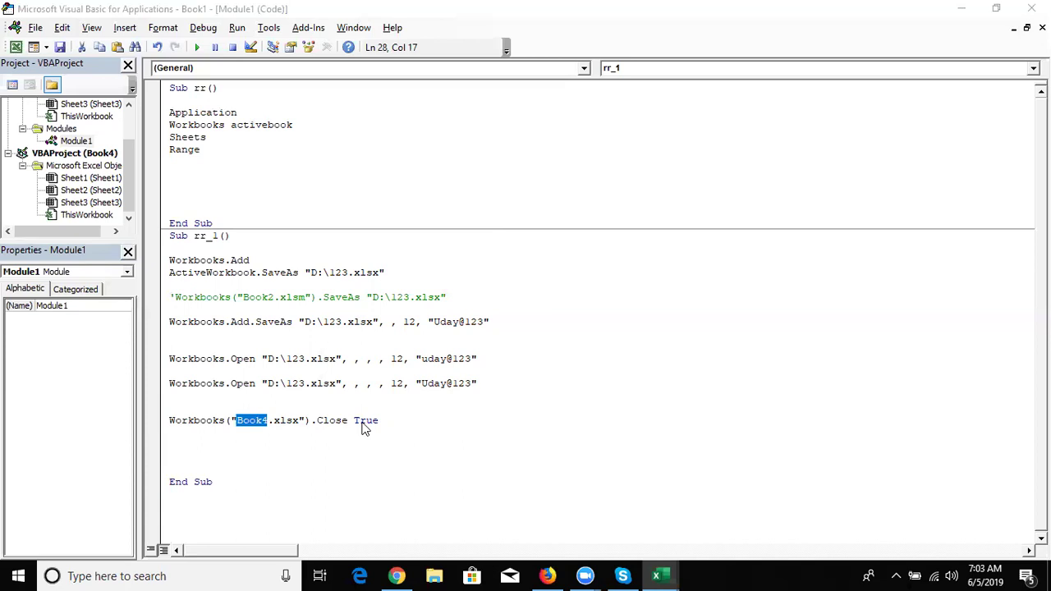
{"action": "double_click", "coordinate": [363, 423]}
{"action": "key", "text": "alt+F11"}
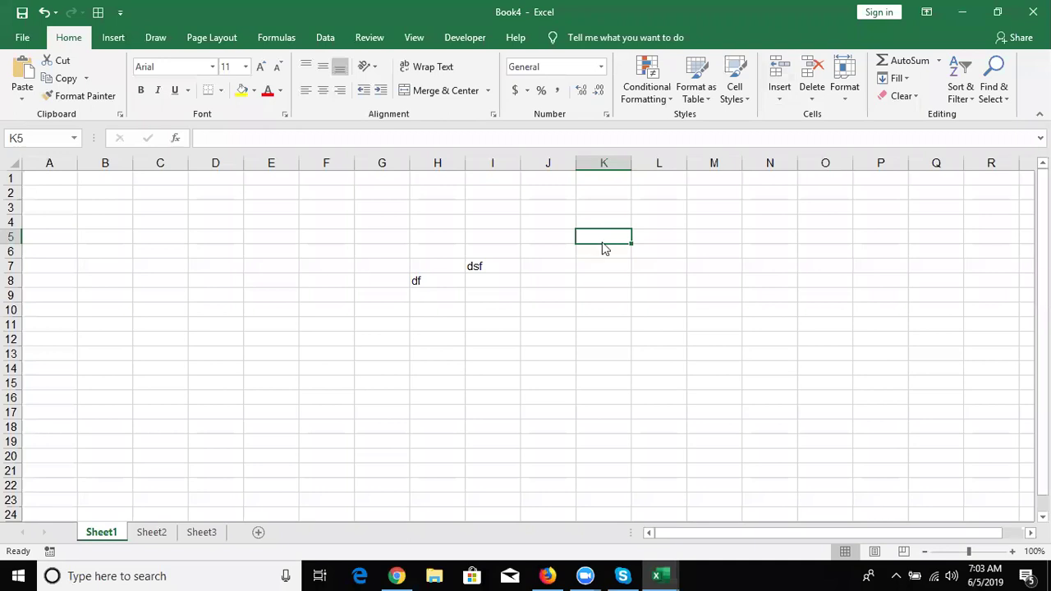
{"action": "key", "text": "alt+F4"}
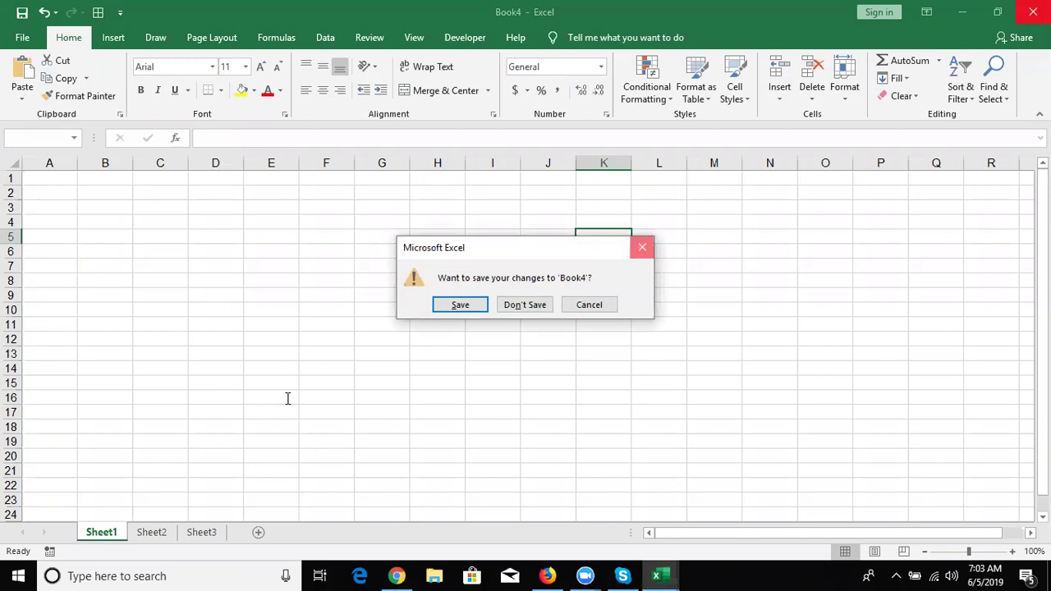
{"action": "key", "text": "alt+Tab"}
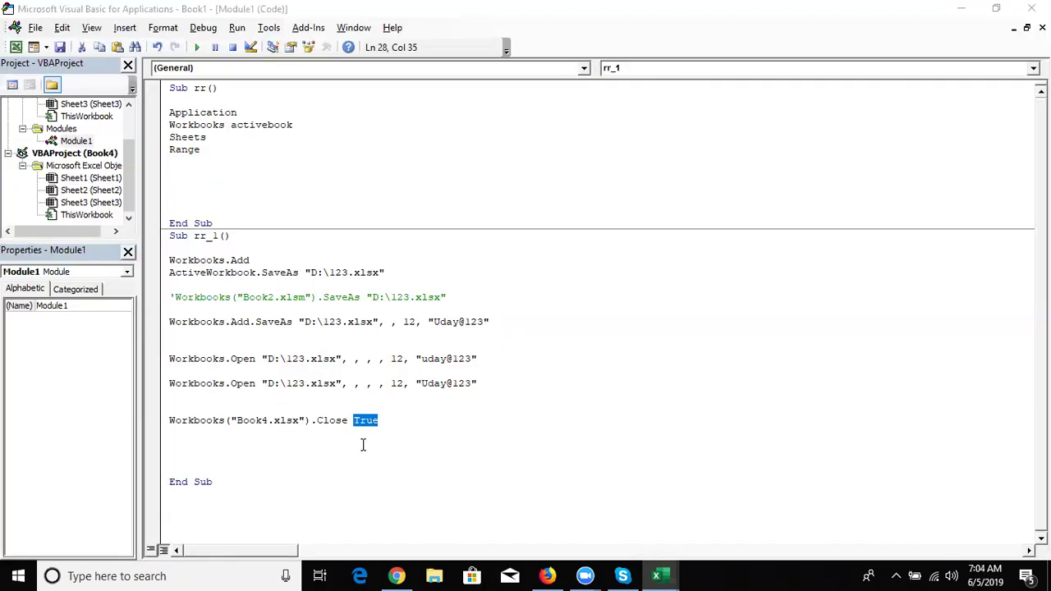
{"action": "key", "text": "Down"}
- Insert ActiveWorkbook.Close True on a new line above the Book4 Close line
{"action": "key", "text": "Return"}
{"action": "key", "text": "Return"}
{"action": "key", "text": "Up"}
{"action": "left_click", "coordinate": [169, 408]}
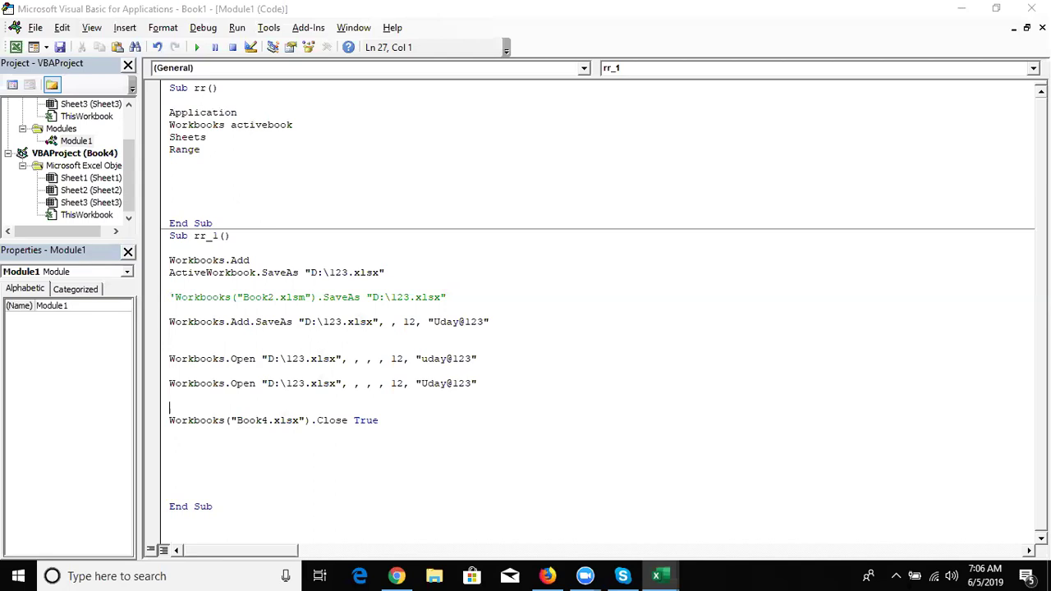
{"action": "key", "text": "Return"}
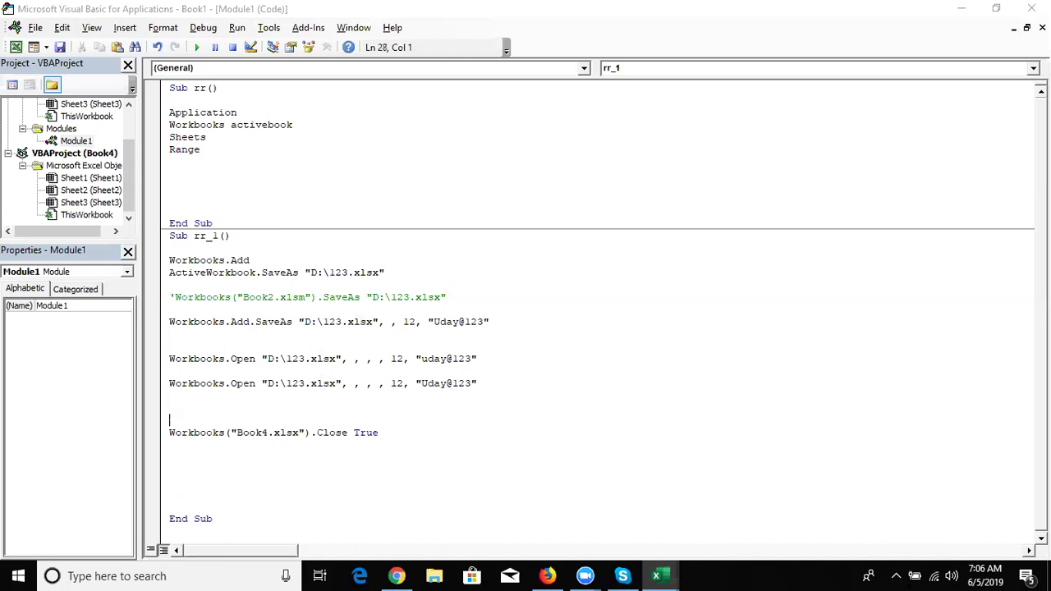
{"action": "type", "text": "activeworkbook"}
{"action": "type", "text": ".clo tru"}
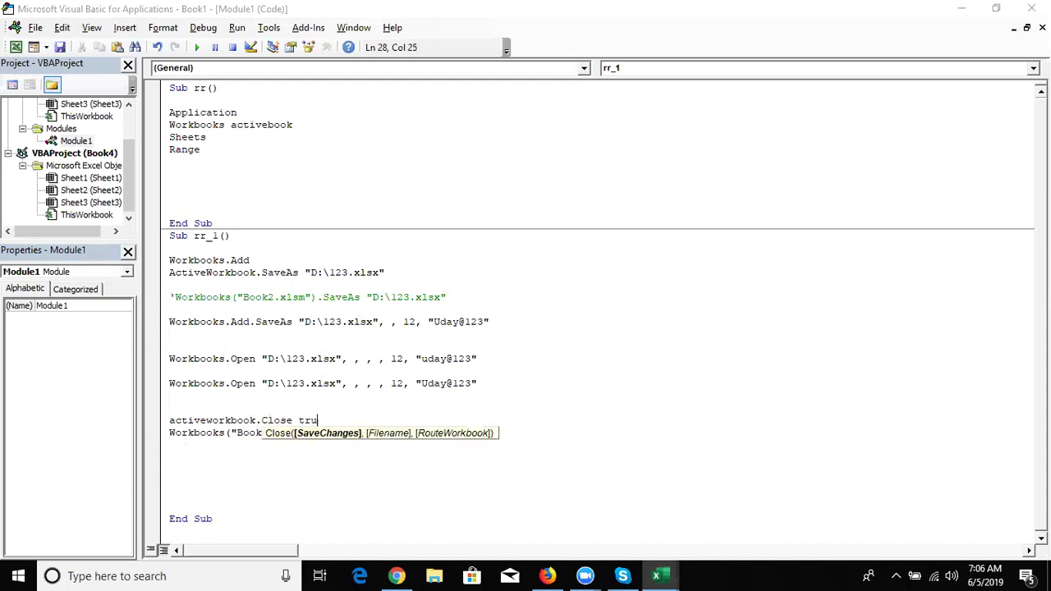
{"action": "type", "text": "e"}
{"action": "key", "text": "Down"}
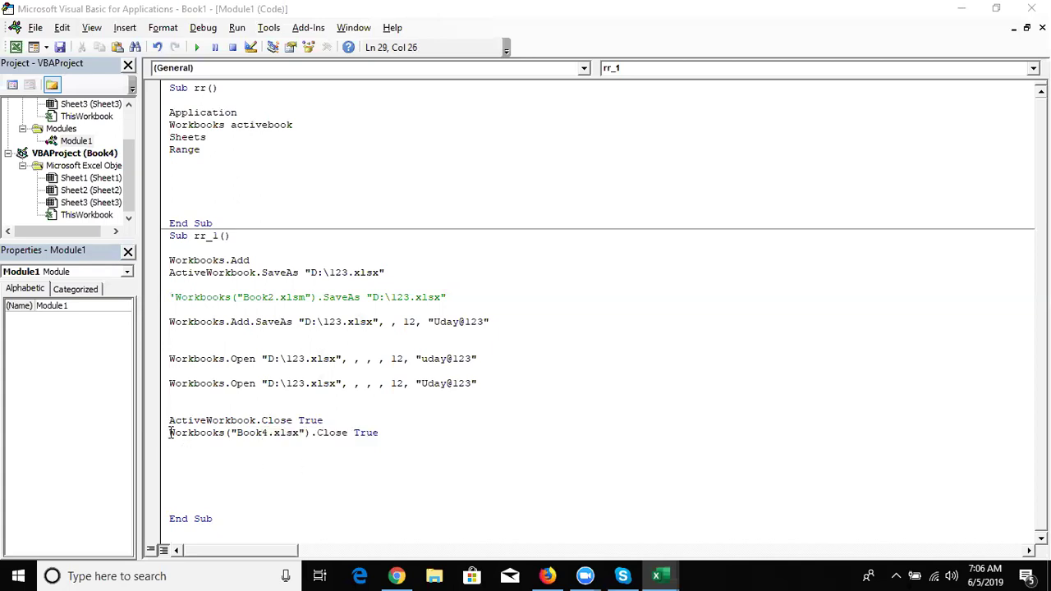
- Highlight ActiveWorkbook versus the Workbooks("Book4.xlsx") reference, then add a blank line below
{"action": "key", "text": "Home"}
{"action": "left_click", "coordinate": [317, 433], "text": "shift"}
{"action": "left_click", "coordinate": [305, 435], "text": "shift"}
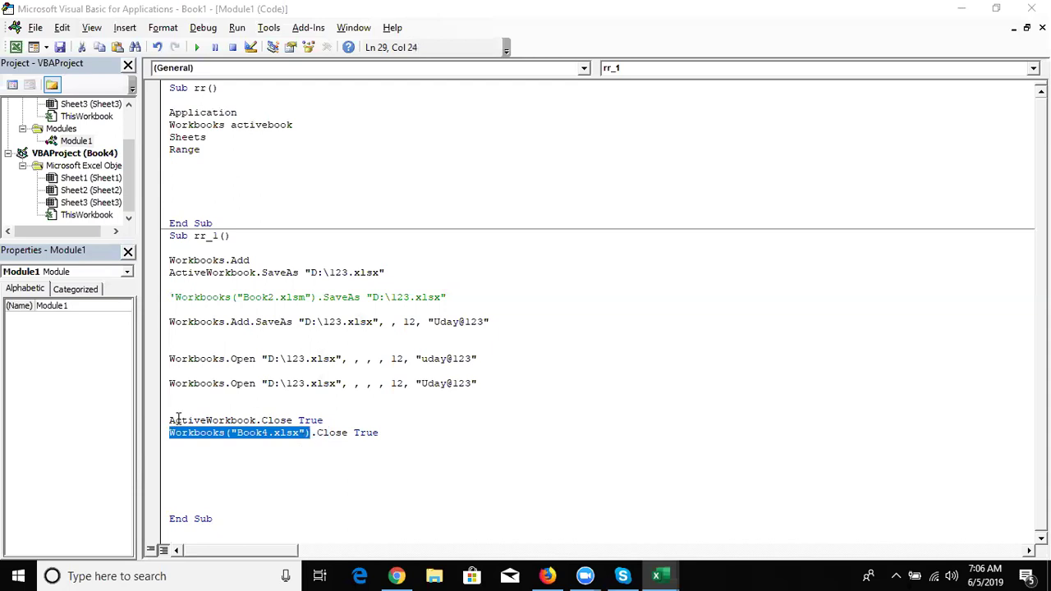
{"action": "left_click_drag", "start_coordinate": [256, 420], "coordinate": [170, 421]}
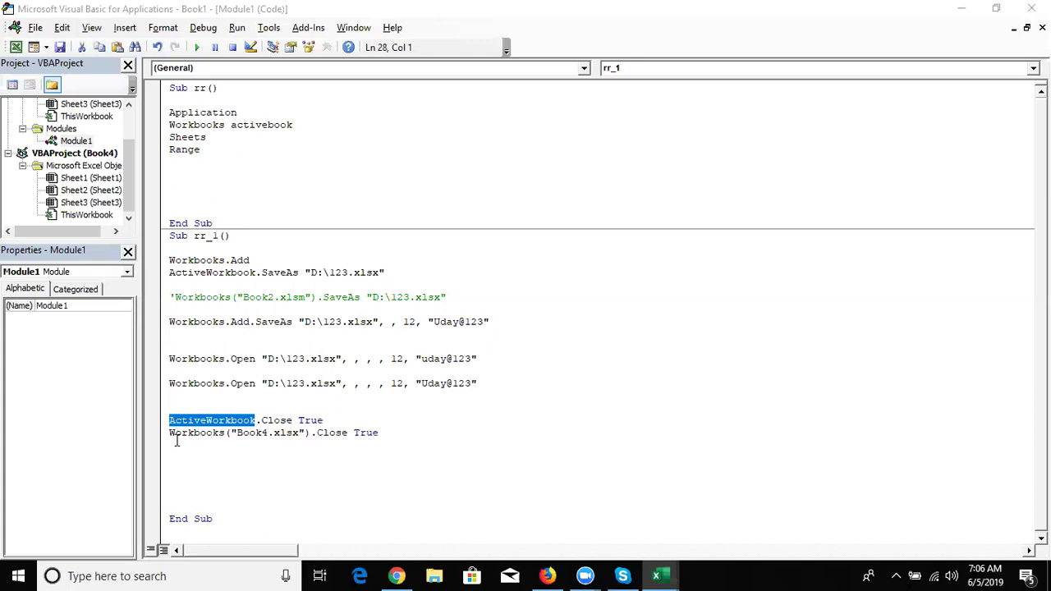
{"action": "double_click", "coordinate": [176, 434]}
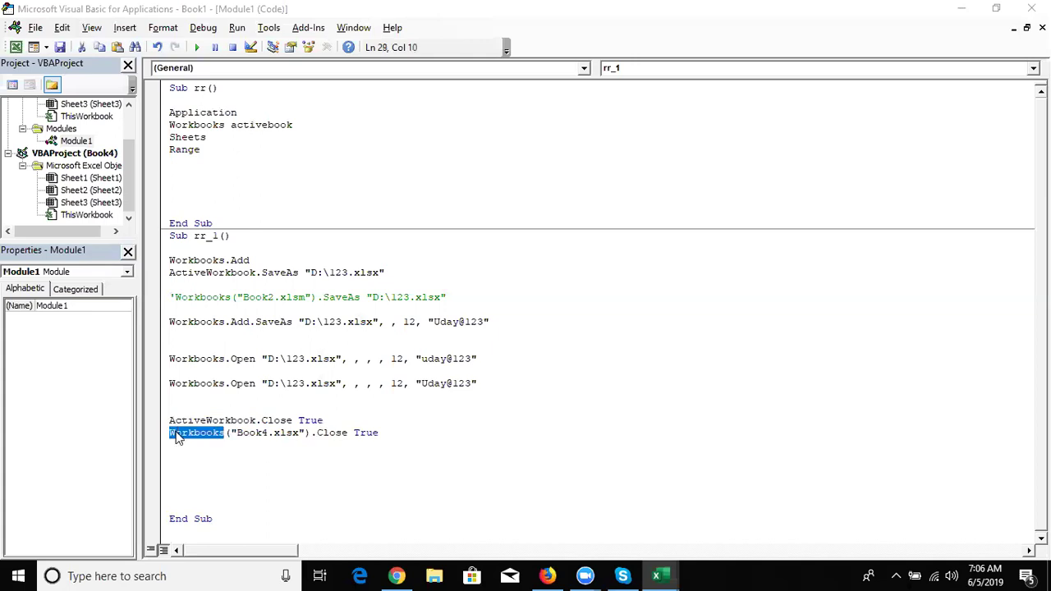
{"action": "left_click", "coordinate": [224, 421]}
{"action": "key", "text": "ctrl+Left"}
{"action": "key", "text": "ctrl+shift+Right"}
{"action": "key", "text": "Down"}
{"action": "key", "text": "Down"}
{"action": "key", "text": "Return"}
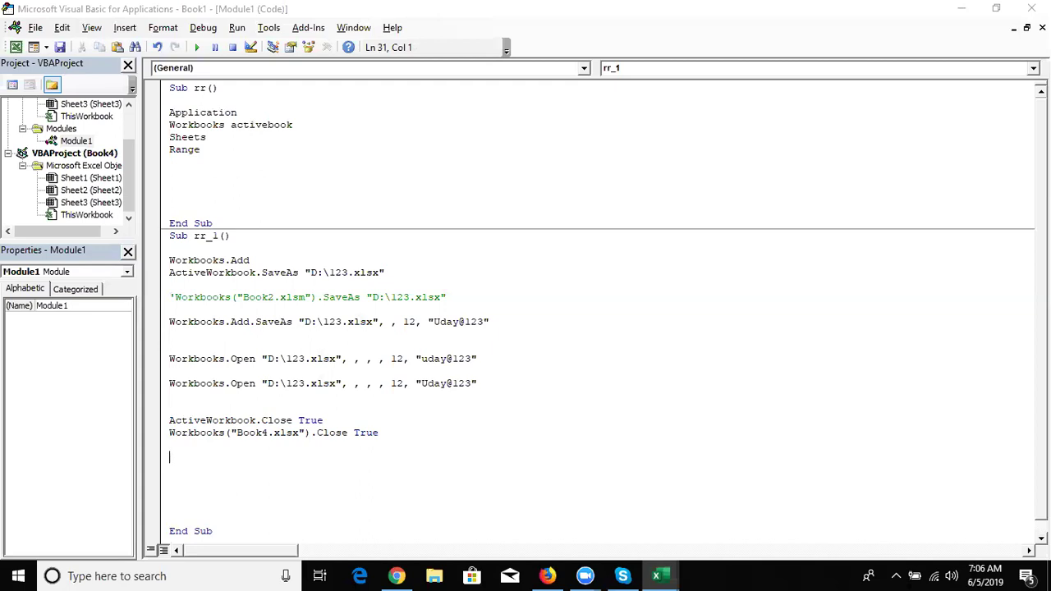
{"action": "left_click", "coordinate": [169, 493]}
{"action": "left_click", "coordinate": [170, 247]}
{"action": "left_click", "coordinate": [170, 259]}
{"action": "left_click_drag", "start_coordinate": [170, 308], "coordinate": [170, 370]}
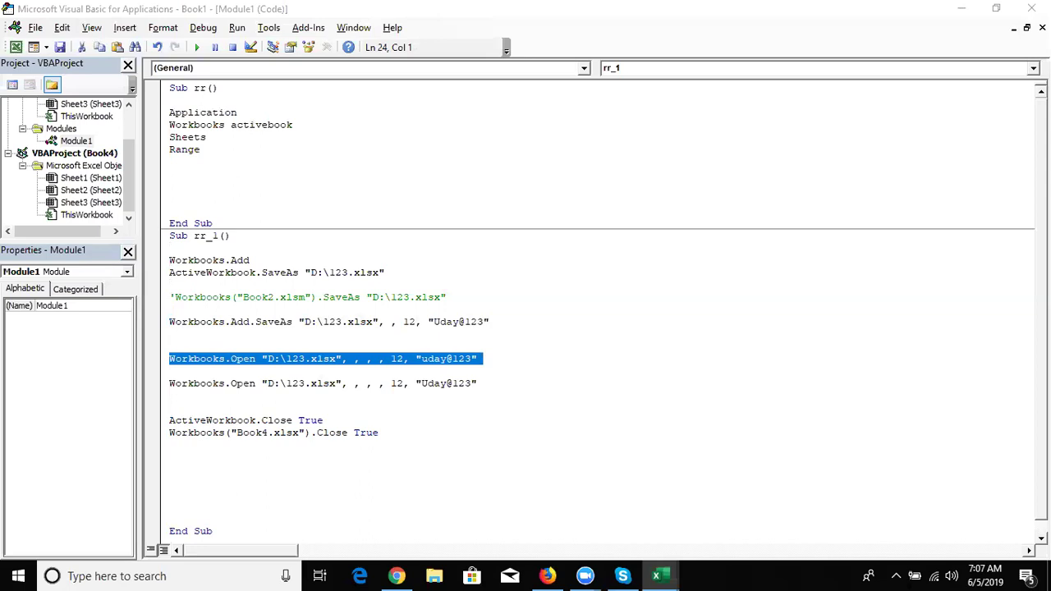
{"action": "left_click", "coordinate": [170, 421]}
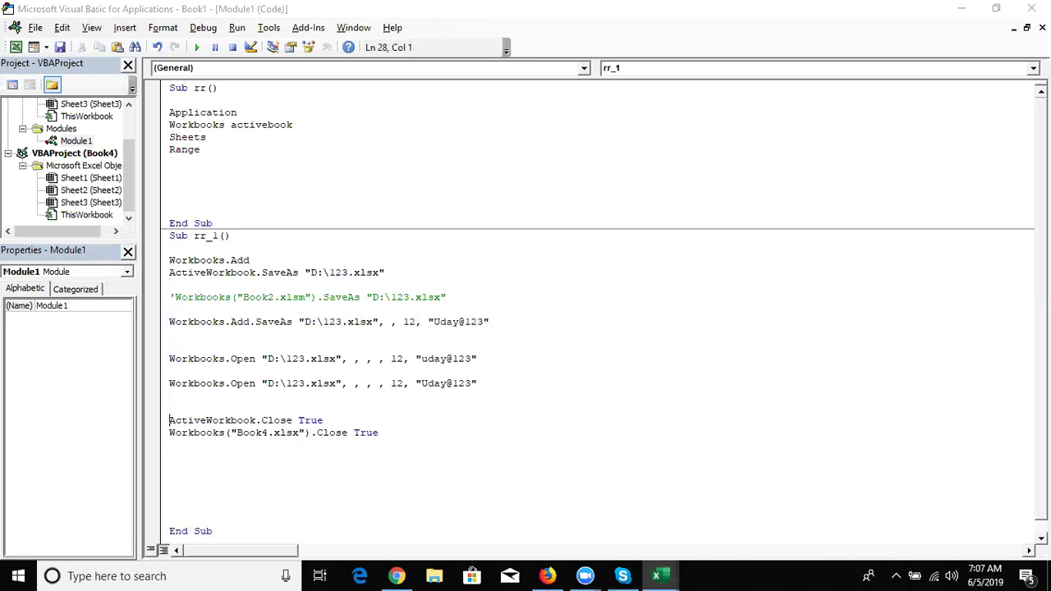
{"action": "left_click", "coordinate": [170, 445]}
{"action": "left_click", "coordinate": [170, 420]}
{"action": "key", "text": "shift+Down"}
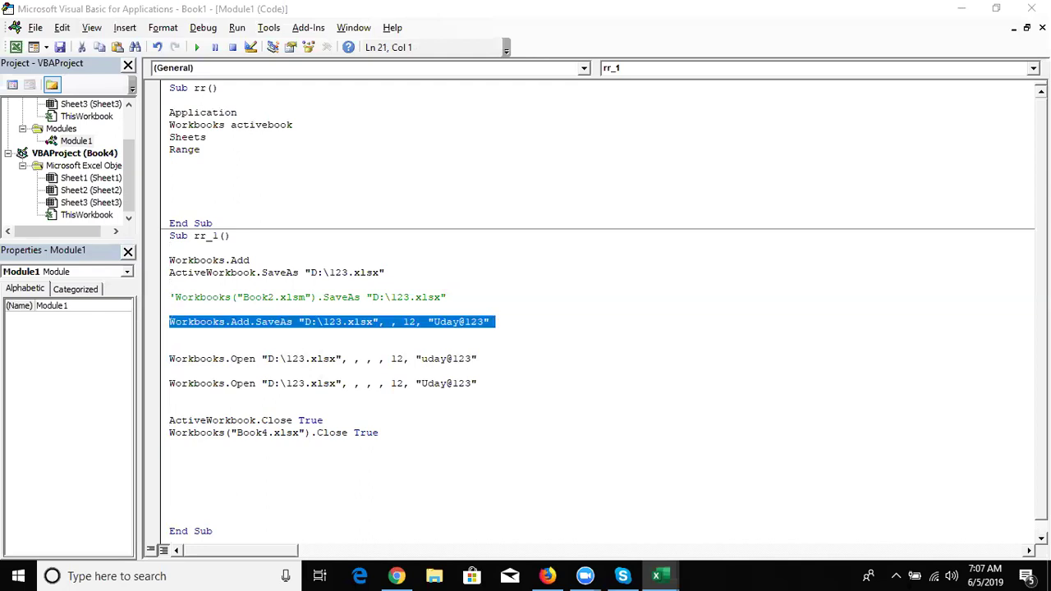
{"action": "key", "text": "Right"}
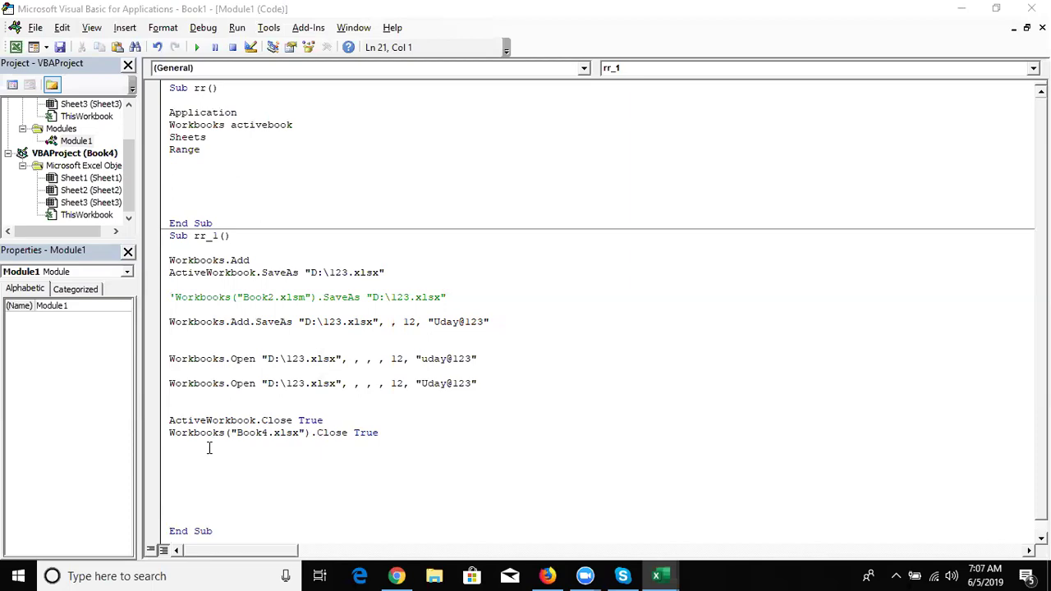
{"action": "key", "text": "alt+F11"}
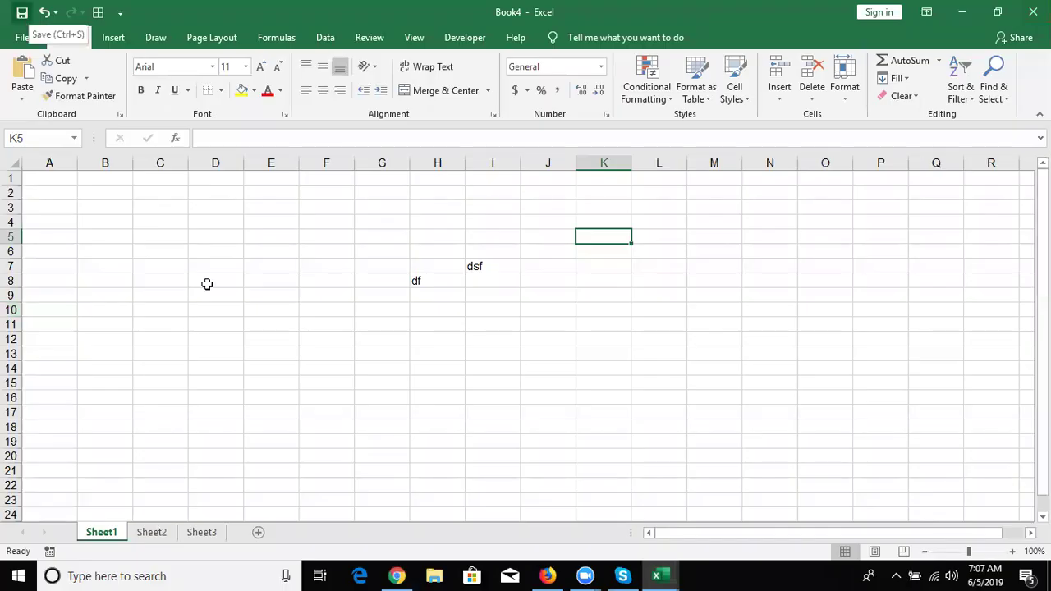
{"action": "left_click", "coordinate": [207, 284]}
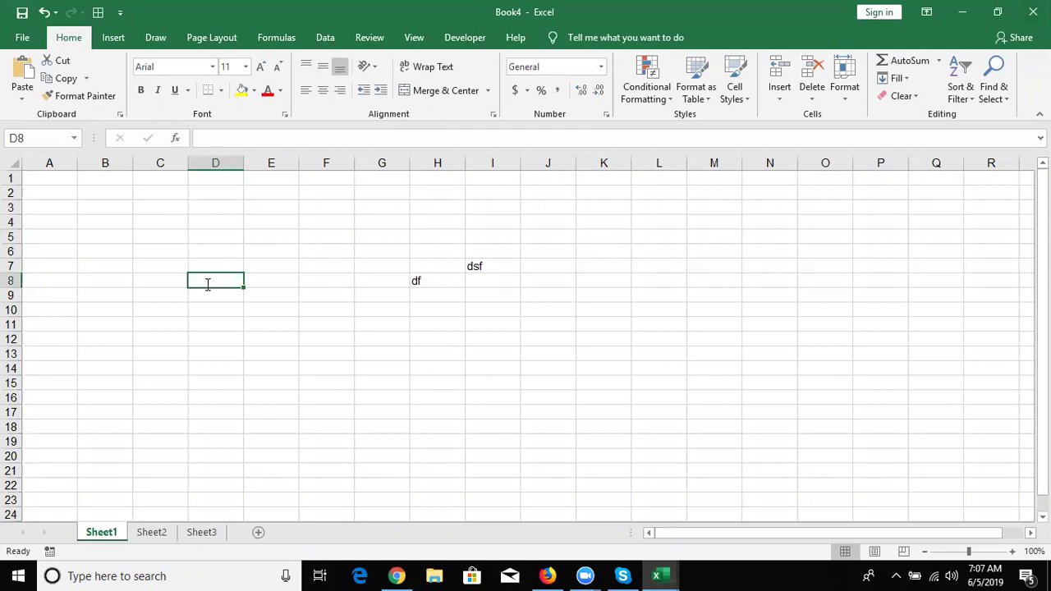
{"action": "key", "text": "alt+F11"}
{"action": "key", "text": "Down"}
{"action": "key", "text": "Down"}
{"action": "key", "text": "Down"}
- Add an ActiveWorkbook.Save statement below the two Close lines
{"action": "key", "text": "Up"}
{"action": "type", "text": "a"}
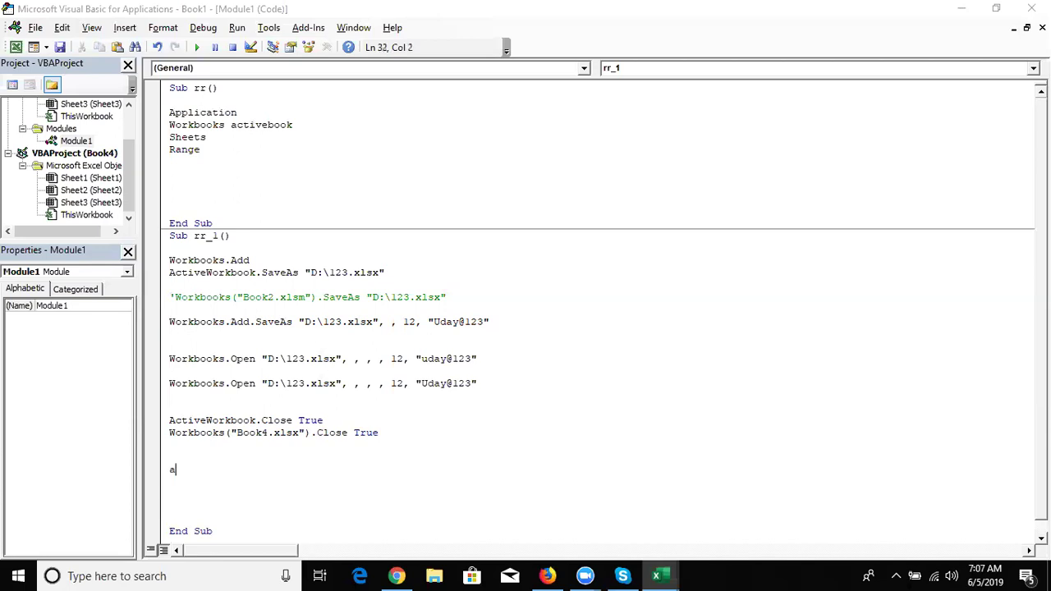
{"action": "type", "text": "ctiveworkbook.sav"}
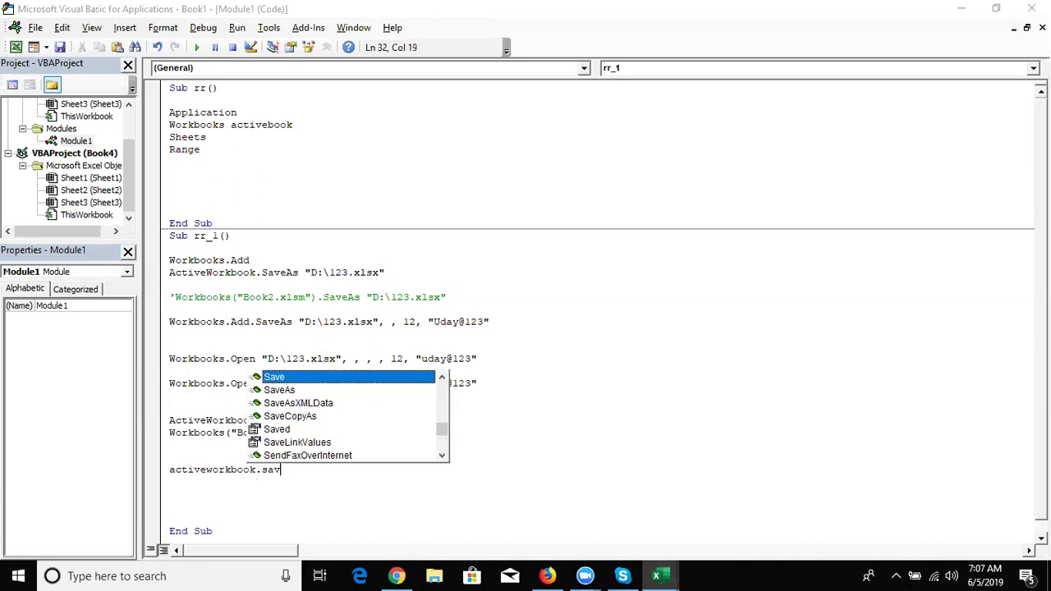
{"action": "key", "text": "Return"}
- Highlight the Book4 Close line's reference and add a blank line above End Sub
{"action": "left_click", "coordinate": [170, 433]}
{"action": "key", "text": "shift+Down"}
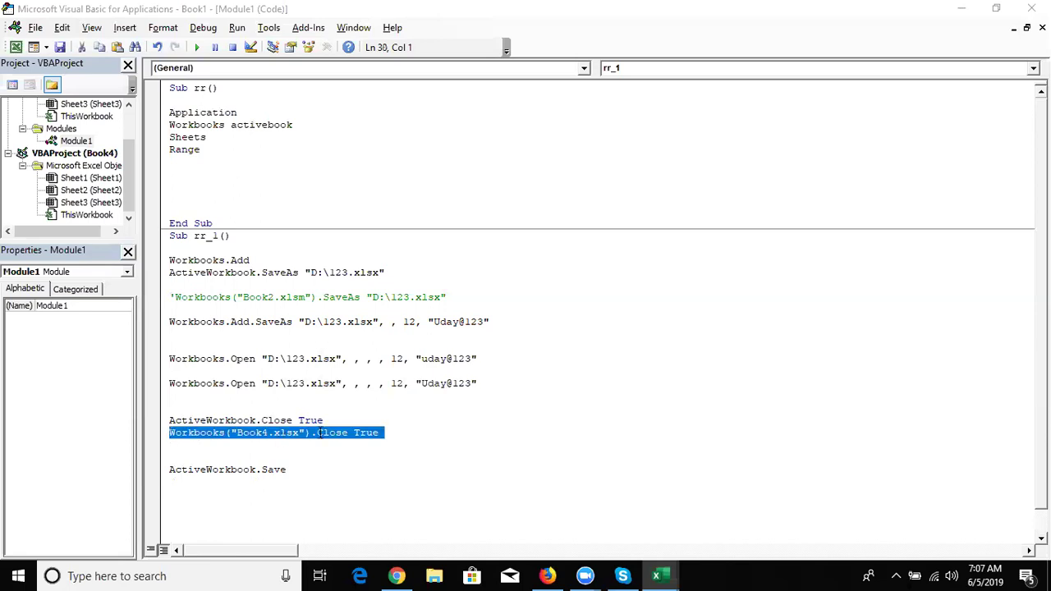
{"action": "left_click", "coordinate": [318, 433], "text": "shift"}
{"action": "key", "text": "Down"}
{"action": "key", "text": "Down"}
{"action": "key", "text": "Down"}
{"action": "key", "text": "Down"}
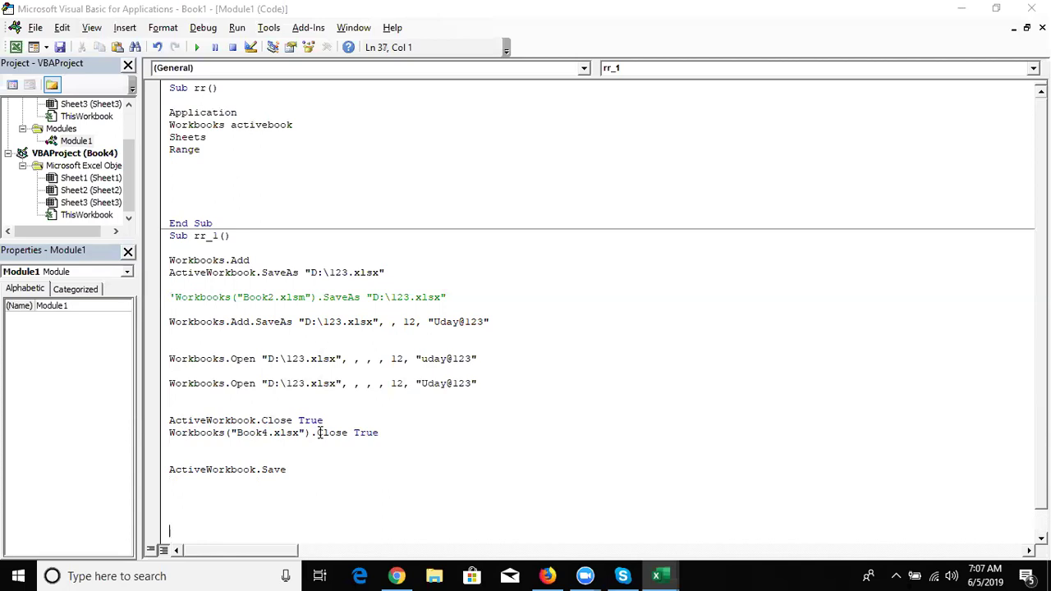
{"action": "key", "text": "Down"}
{"action": "key", "text": "Up"}
{"action": "key", "text": "Up"}
{"action": "key", "text": "Return"}
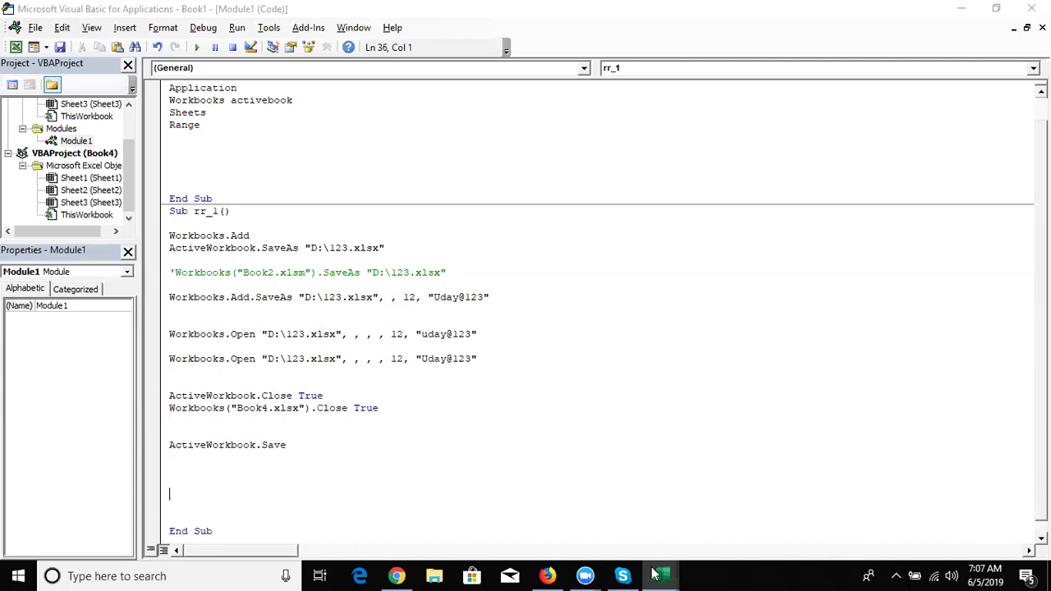
{"action": "mouse_move", "coordinate": [656, 576]}
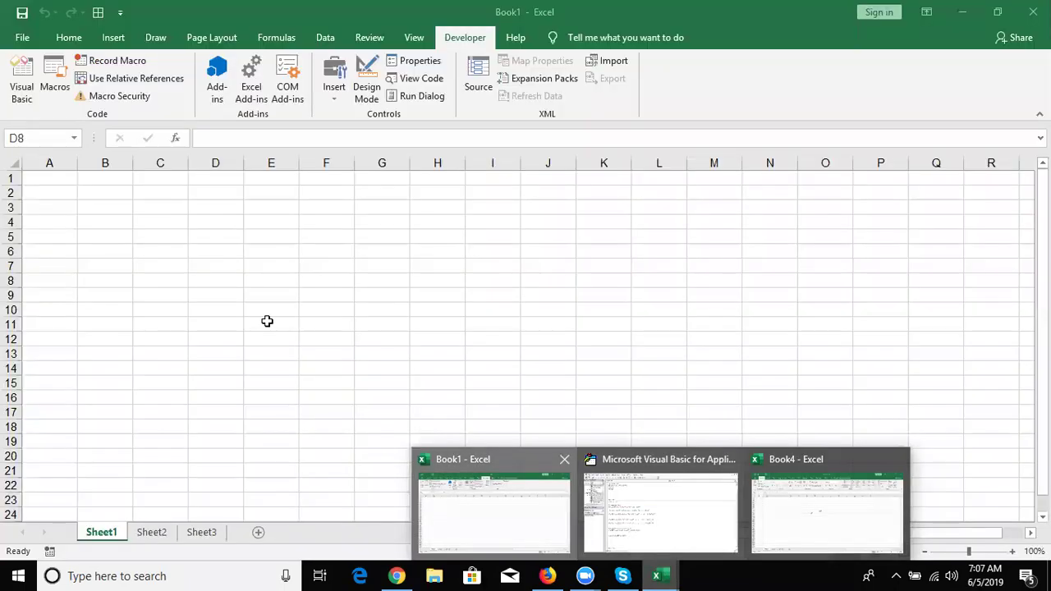
{"action": "left_click", "coordinate": [546, 544]}
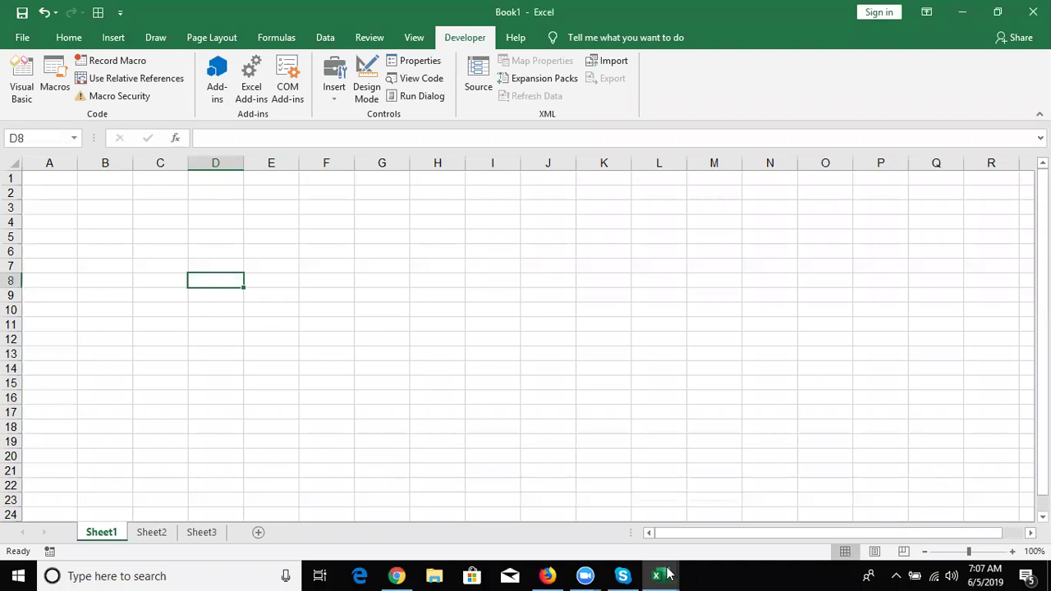
{"action": "mouse_move", "coordinate": [656, 576]}
{"action": "left_click", "coordinate": [706, 525]}
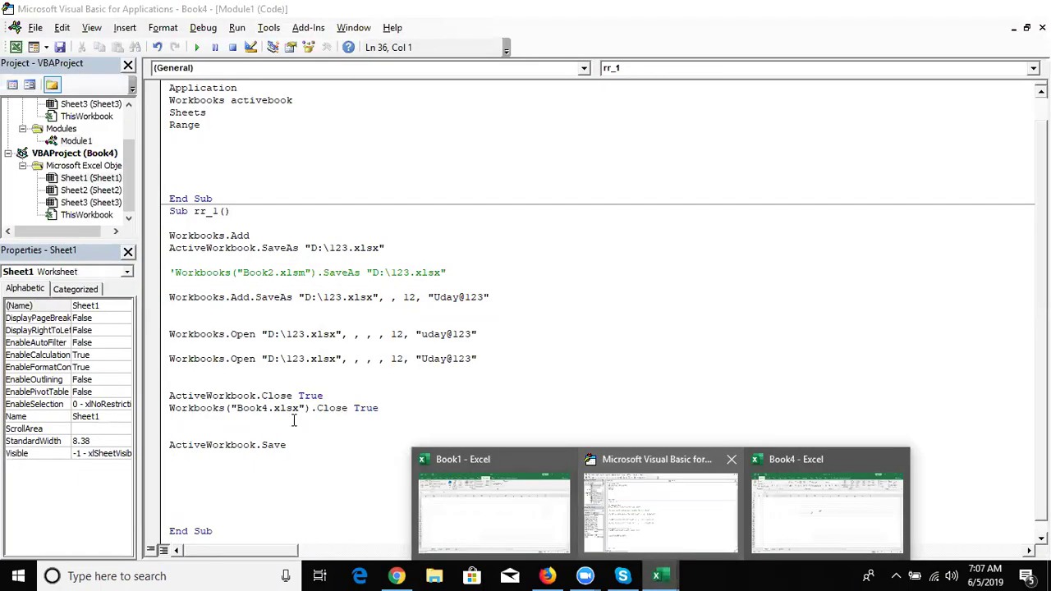
{"action": "left_click", "coordinate": [287, 451]}
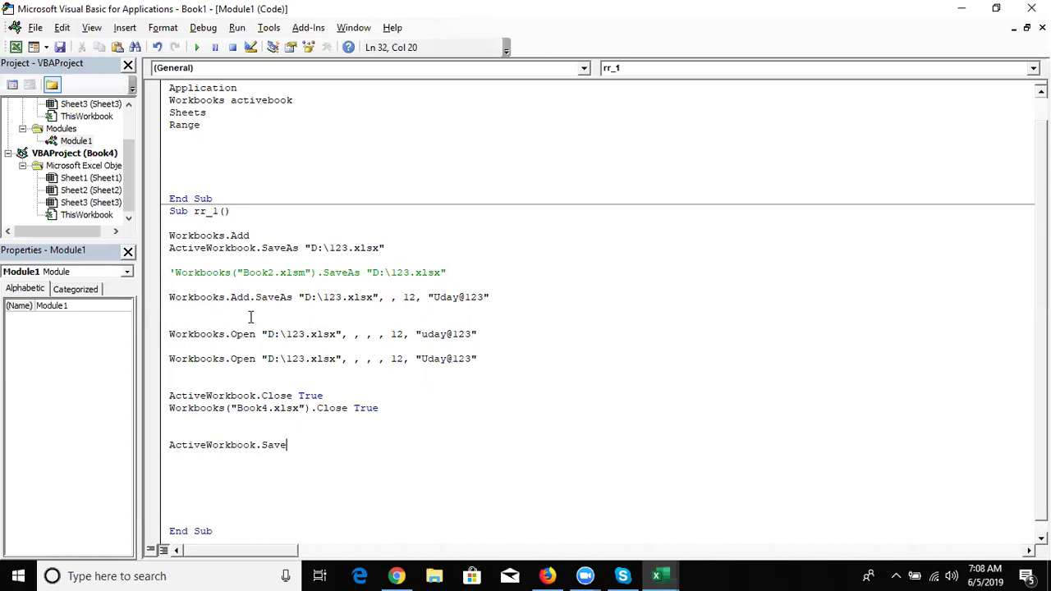
{"action": "left_click", "coordinate": [205, 301]}
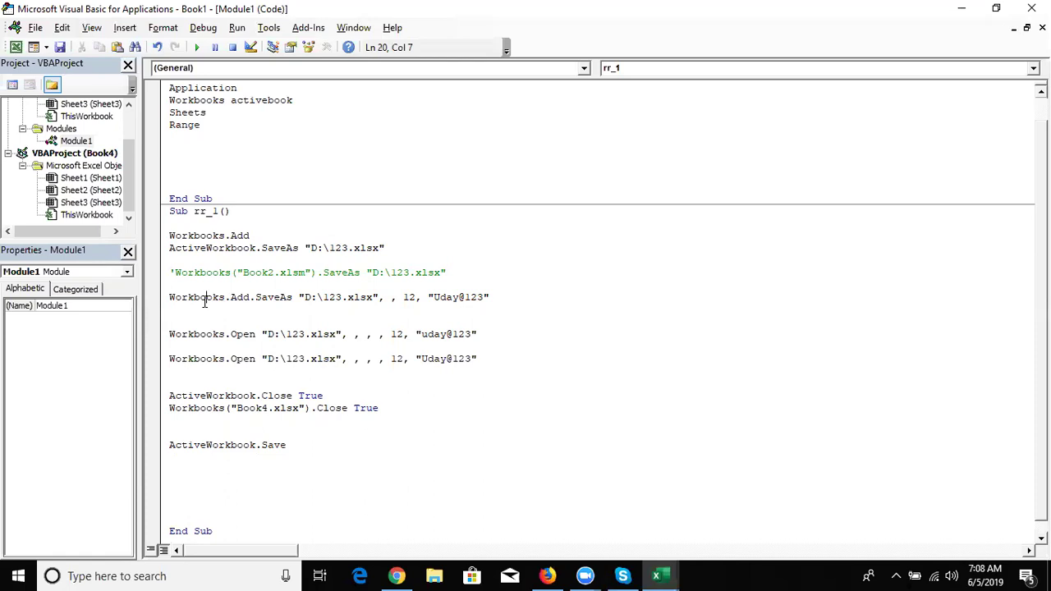
{"action": "double_click", "coordinate": [271, 299]}
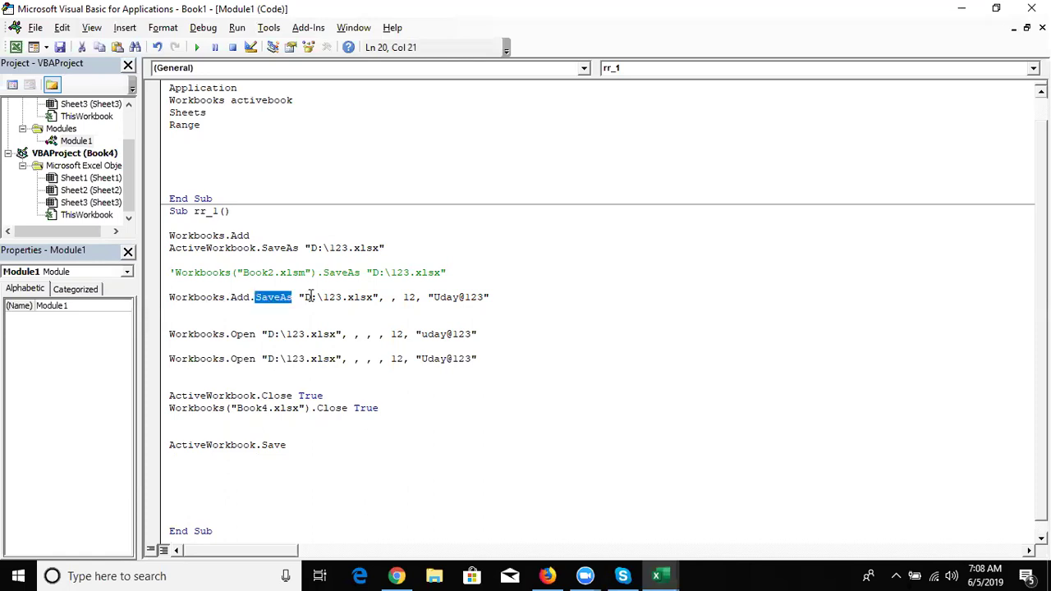
{"action": "key", "text": "Right"}
{"action": "key", "text": "Right"}
{"action": "key", "text": "Right"}
{"action": "left_click", "coordinate": [290, 445]}
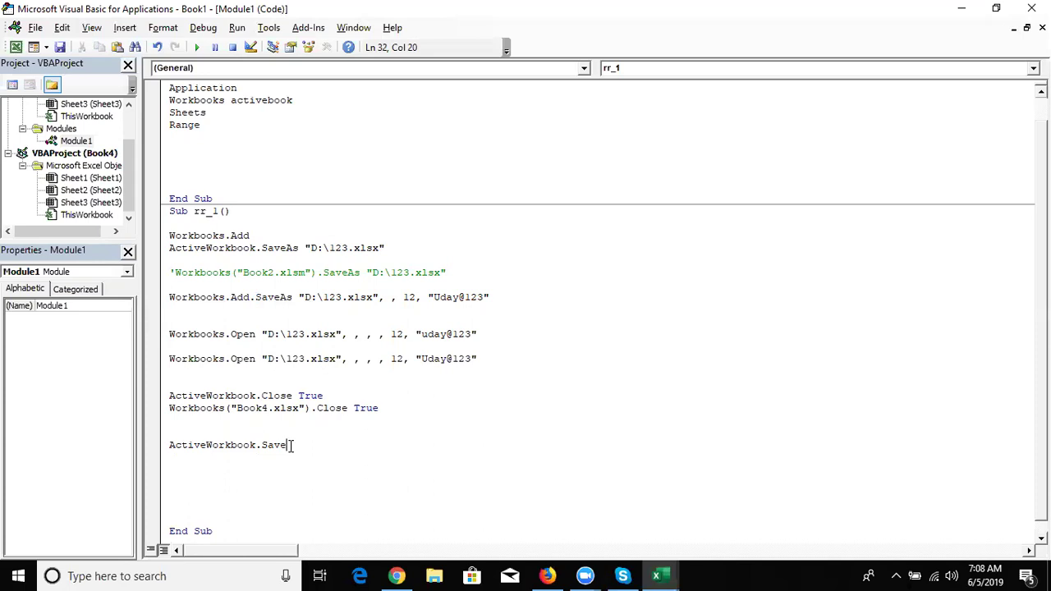
{"action": "left_click", "coordinate": [161, 300]}
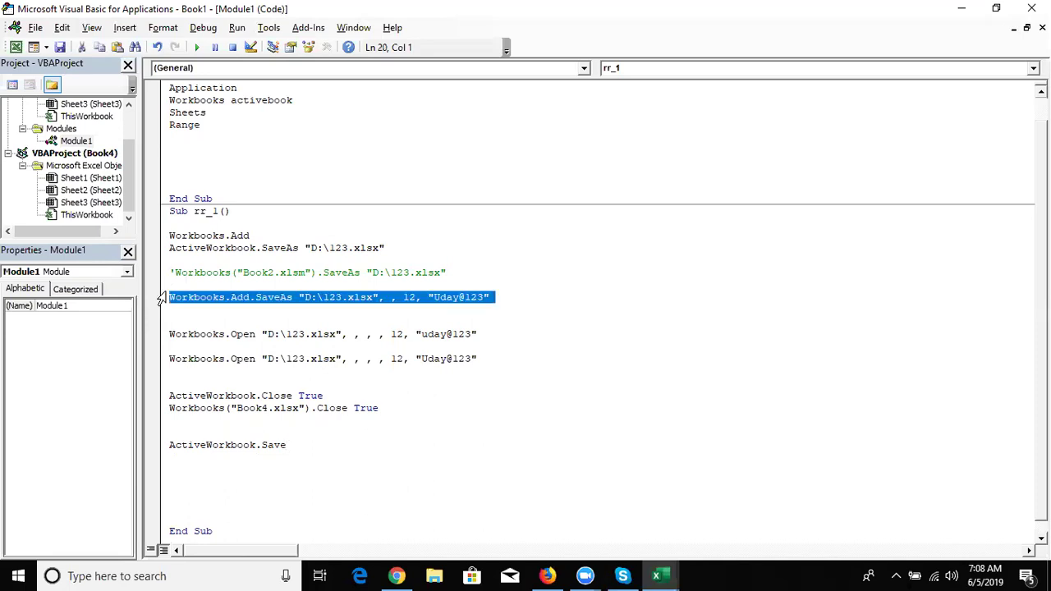
{"action": "left_click", "coordinate": [261, 458]}
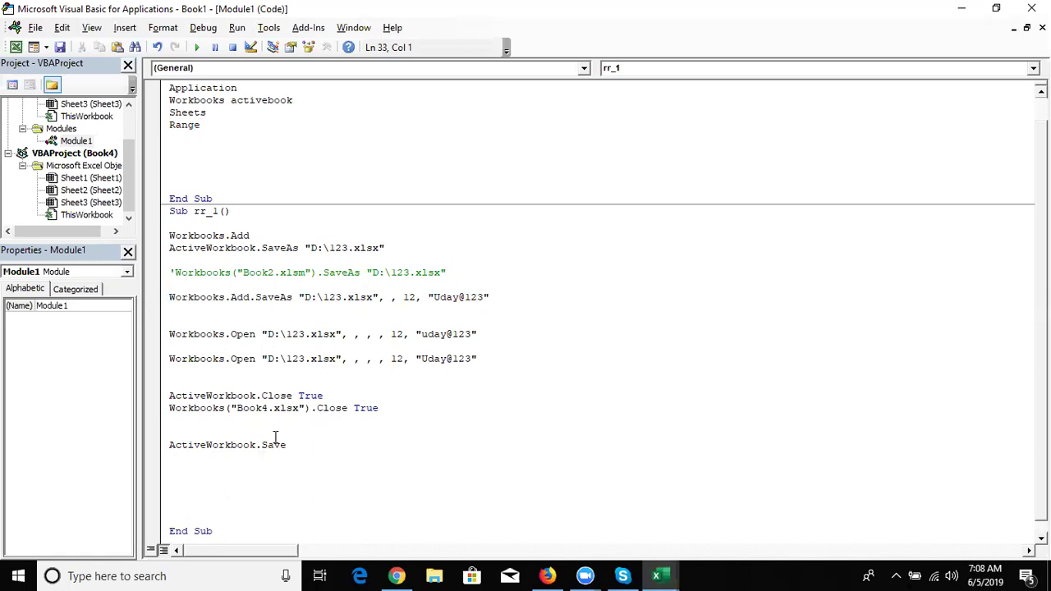
{"action": "left_click_drag", "start_coordinate": [169, 444], "coordinate": [274, 444]}
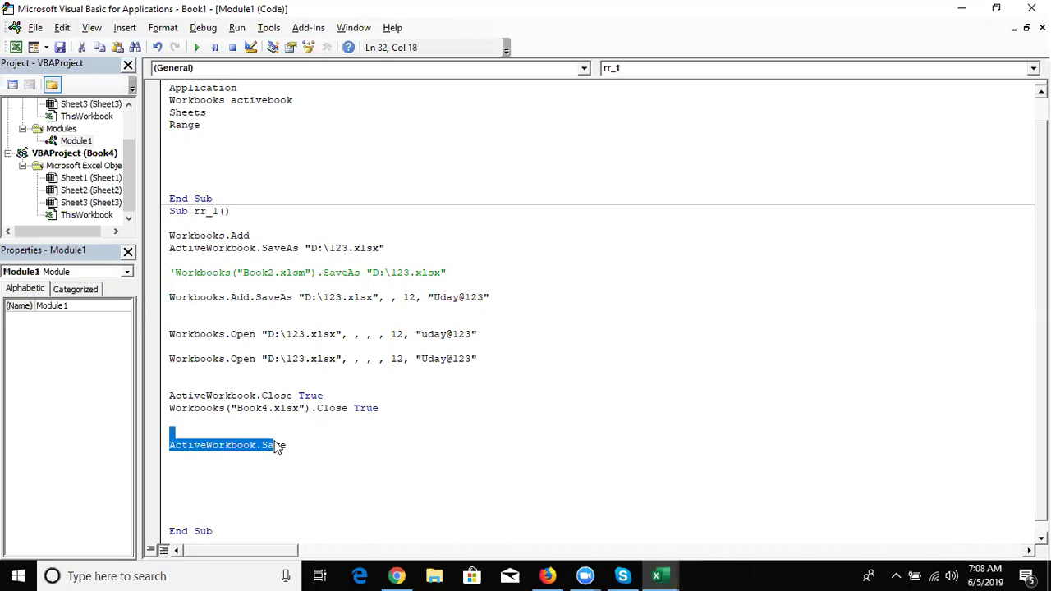
{"action": "double_click", "coordinate": [274, 444]}
{"action": "key", "text": "Down"}
{"action": "key", "text": "Down"}
{"action": "key", "text": "Down"}
{"action": "key", "text": "Down"}
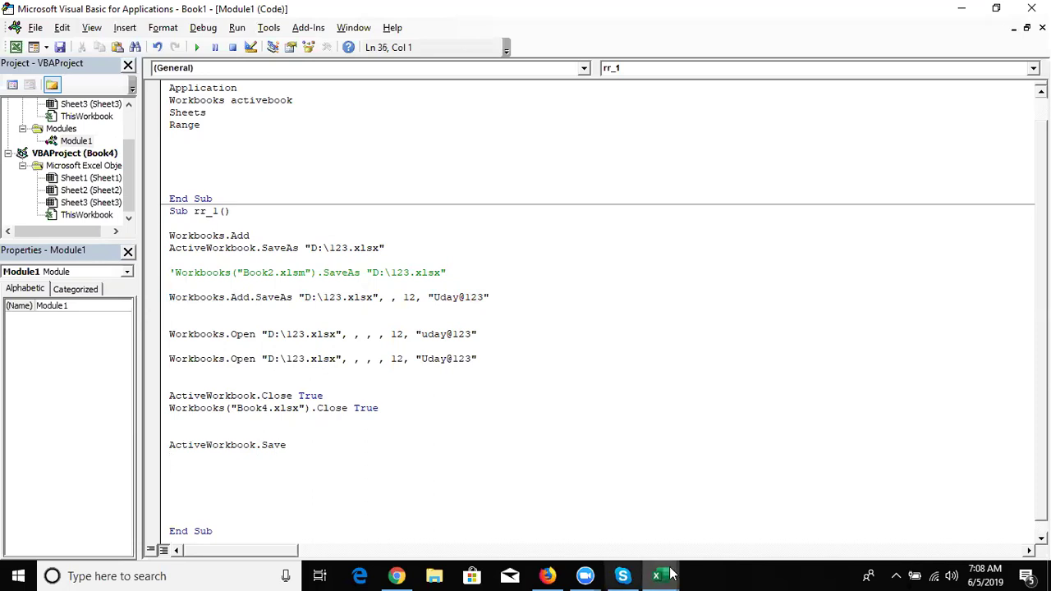
{"action": "left_click", "coordinate": [671, 574]}
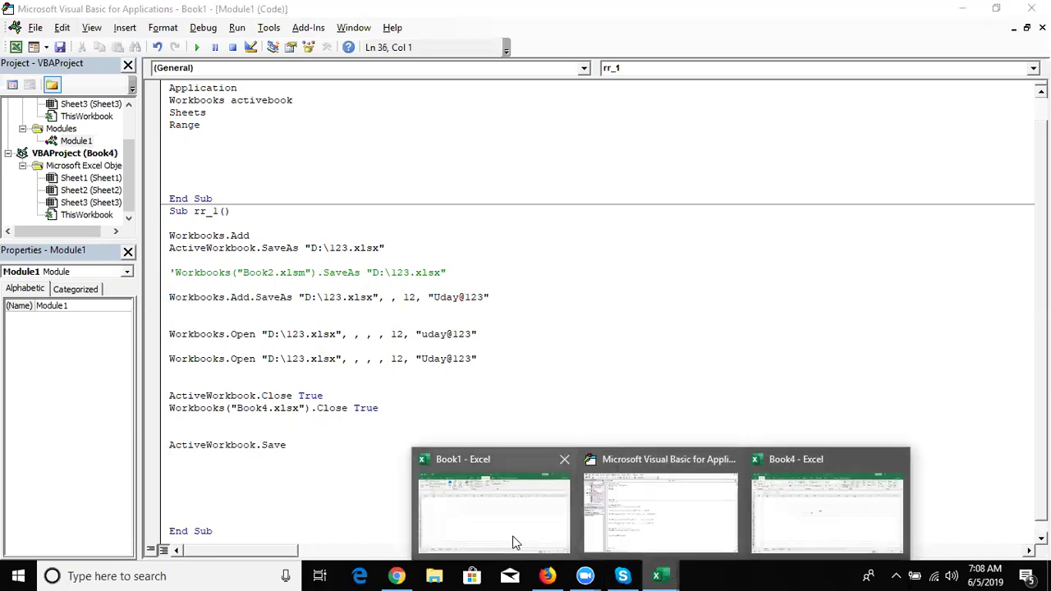
{"action": "left_click", "coordinate": [515, 542]}
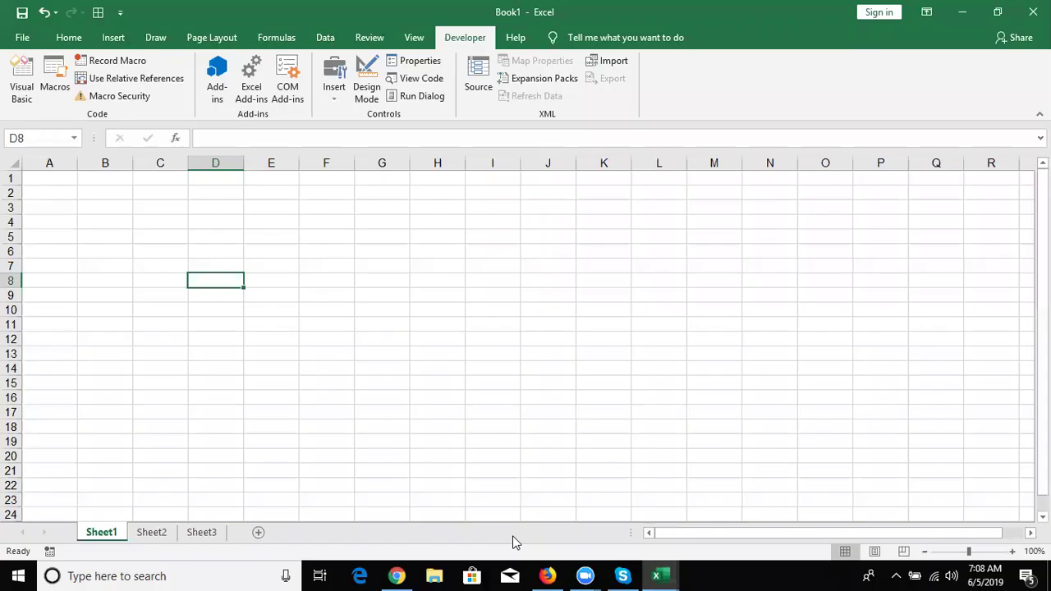
{"action": "left_click", "coordinate": [54, 182]}
{"action": "key", "text": "shift+Right"}
{"action": "key", "text": "shift+Right"}
{"action": "key", "text": "shift+Down"}
{"action": "key", "text": "shift+Down"}
{"action": "key", "text": "shift+Down"}
{"action": "key", "text": "ctrl+c"}
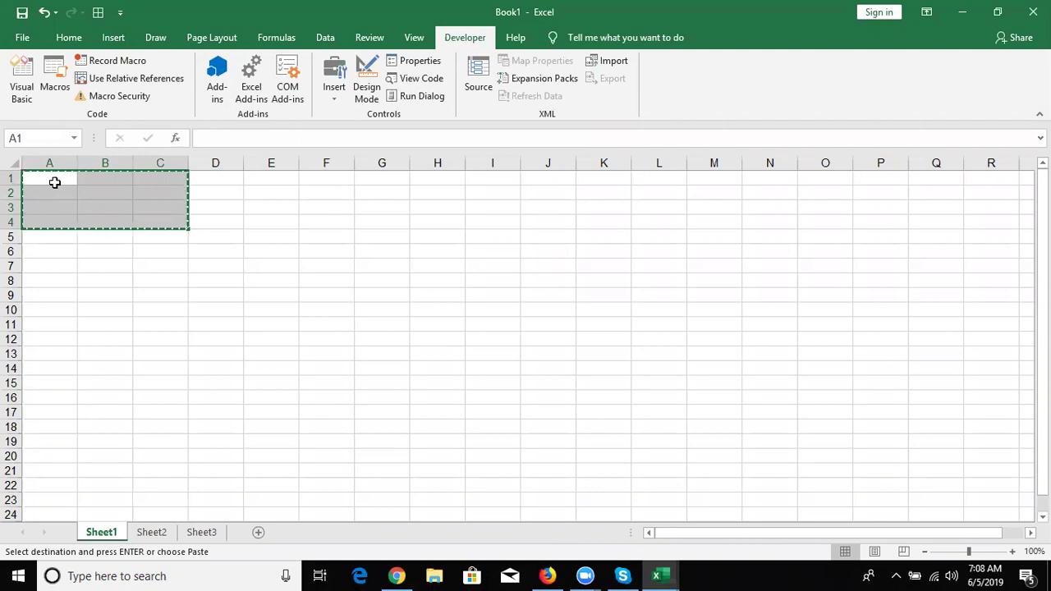
{"action": "key", "text": "alt+Tab"}
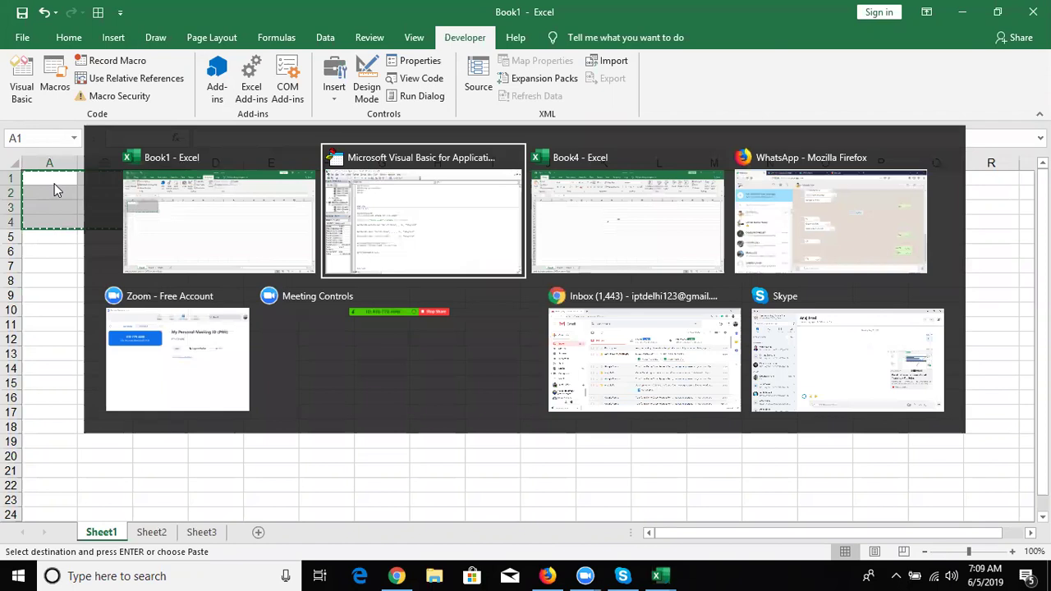
{"action": "key", "text": "Tab"}
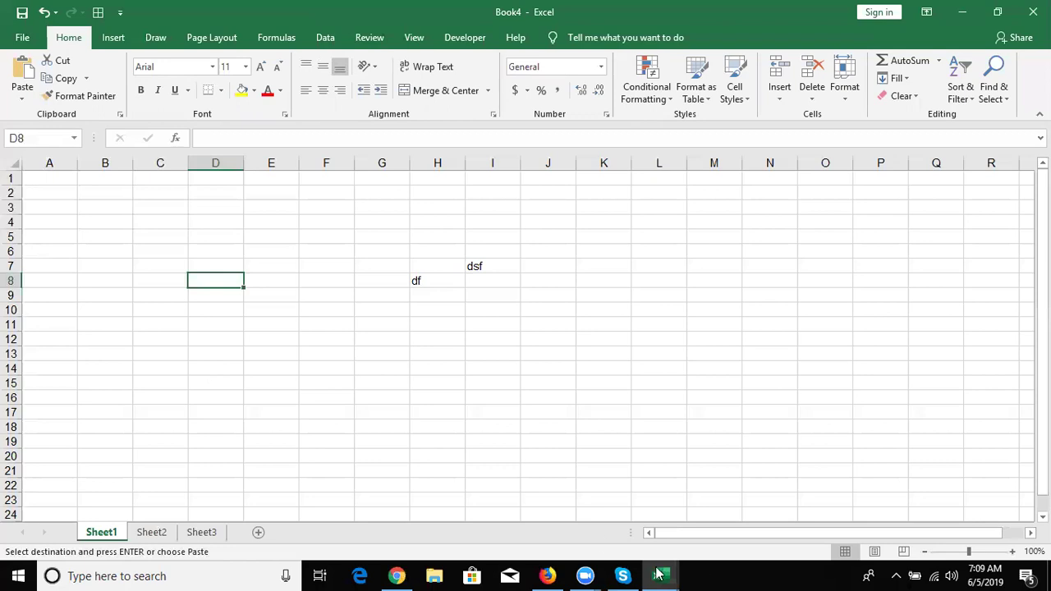
- Add Workbooks("Book1.xlsm").Activate, then start a workbooks(1). line beneath it
{"action": "mouse_move", "coordinate": [657, 575]}
{"action": "left_click", "coordinate": [610, 532]}
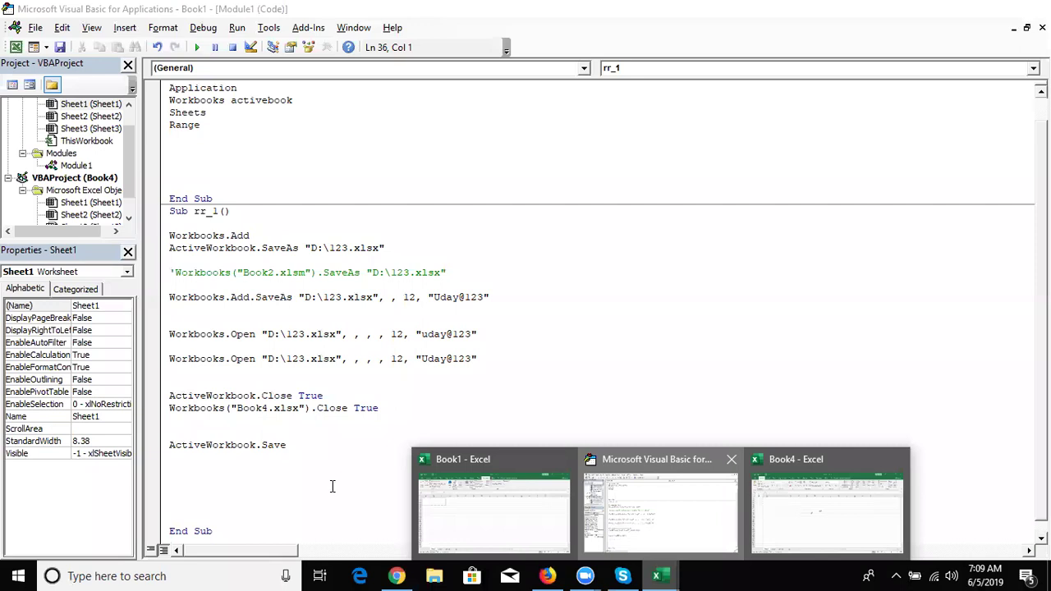
{"action": "type", "text": "workbooks"}
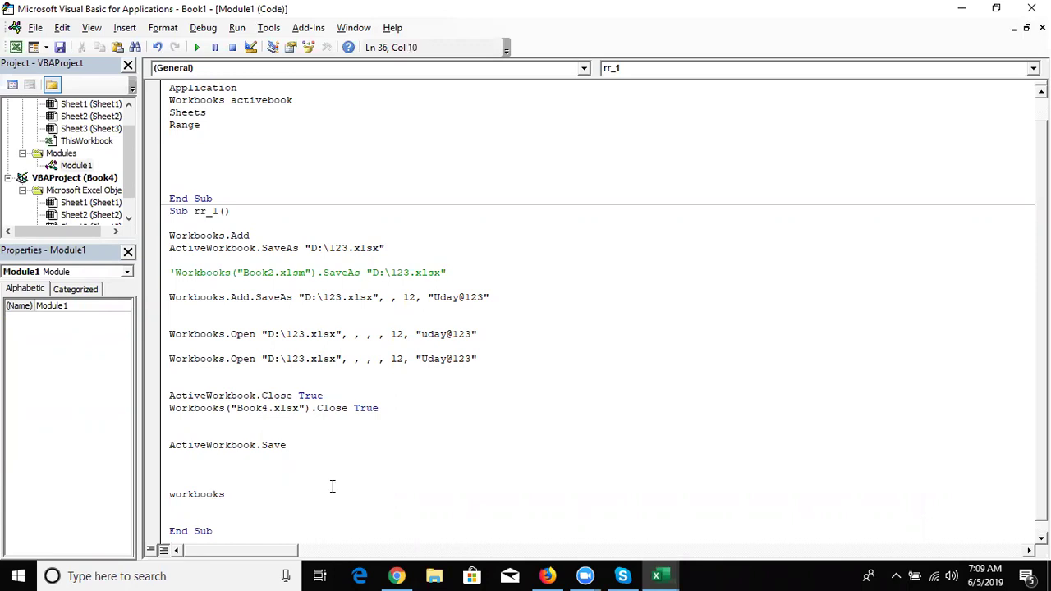
{"action": "type", "text": "("}
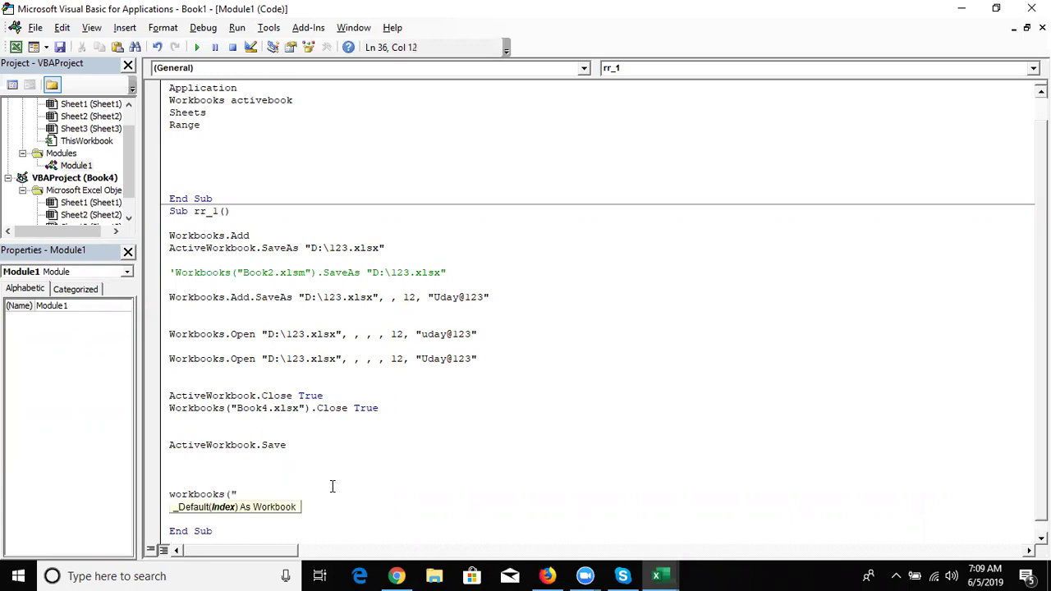
{"action": "type", "text": "Book"}
{"action": "type", "text": "1"}
{"action": "type", "text": ".s"}
{"action": "type", "text": "x"}
{"action": "key", "text": "BackSpace"}
{"action": "key", "text": "BackSpace"}
{"action": "key", "text": "BackSpace"}
{"action": "type", "text": "xlsm"}
{"action": "key", "text": "Left"}
{"action": "key", "text": "Left"}
{"action": "key", "text": "Left"}
{"action": "key", "text": "Left"}
{"action": "type", "text": "."}
{"action": "key", "text": "End"}
{"action": "key", "text": "Return"}
{"action": "type", "text": "\")."}
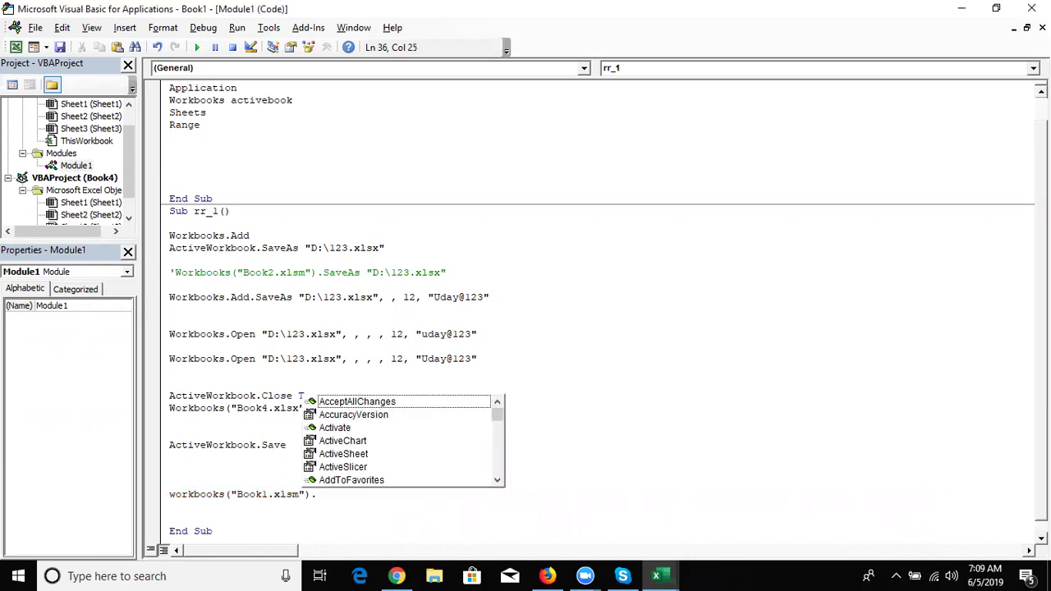
{"action": "left_click", "coordinate": [334, 427]}
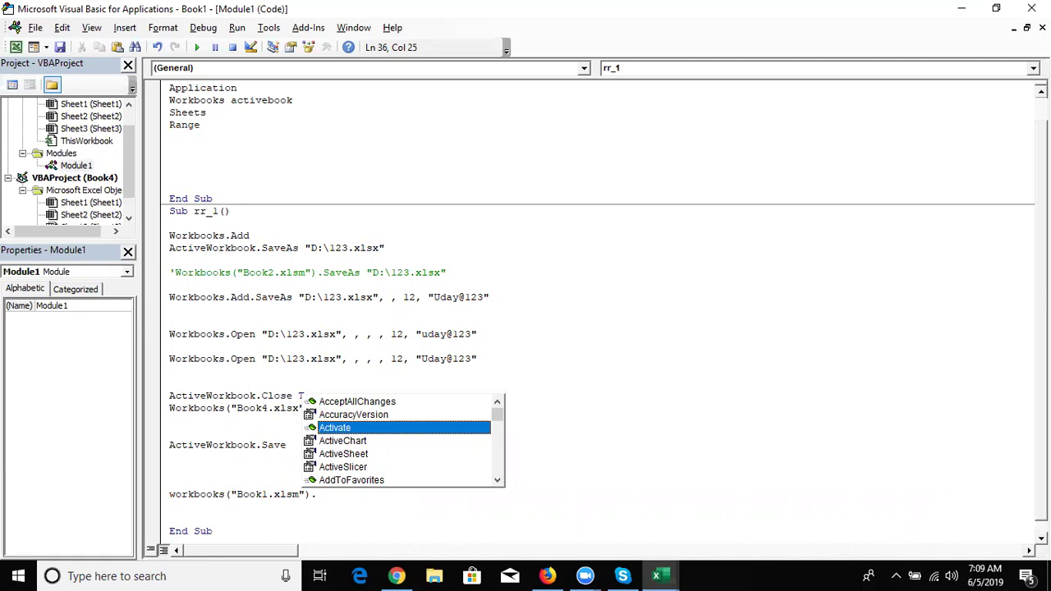
{"action": "key", "text": "Return"}
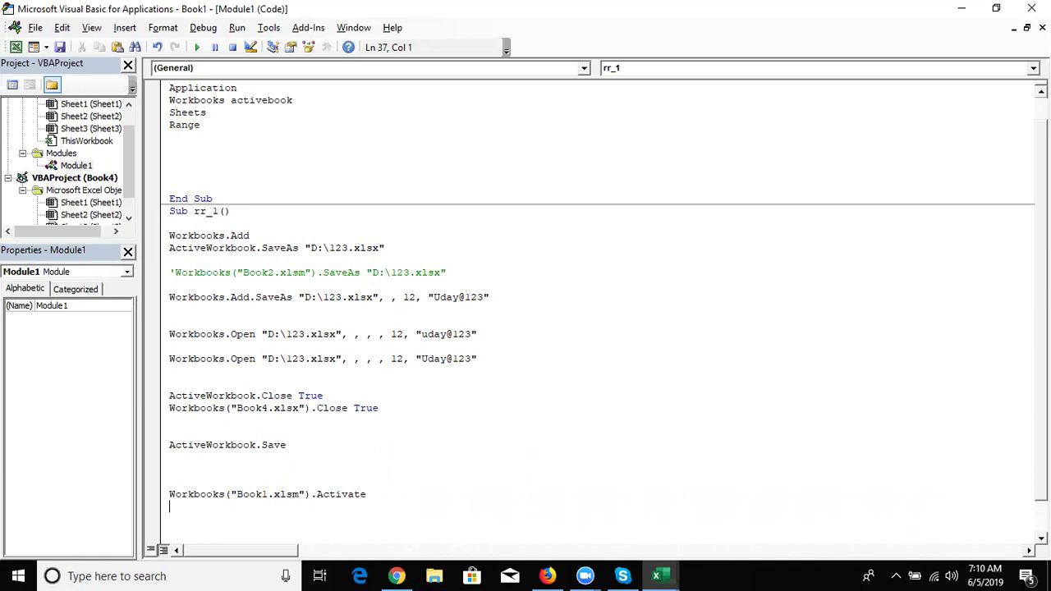
{"action": "type", "text": "workbooks"}
{"action": "type", "text": "(1)."}
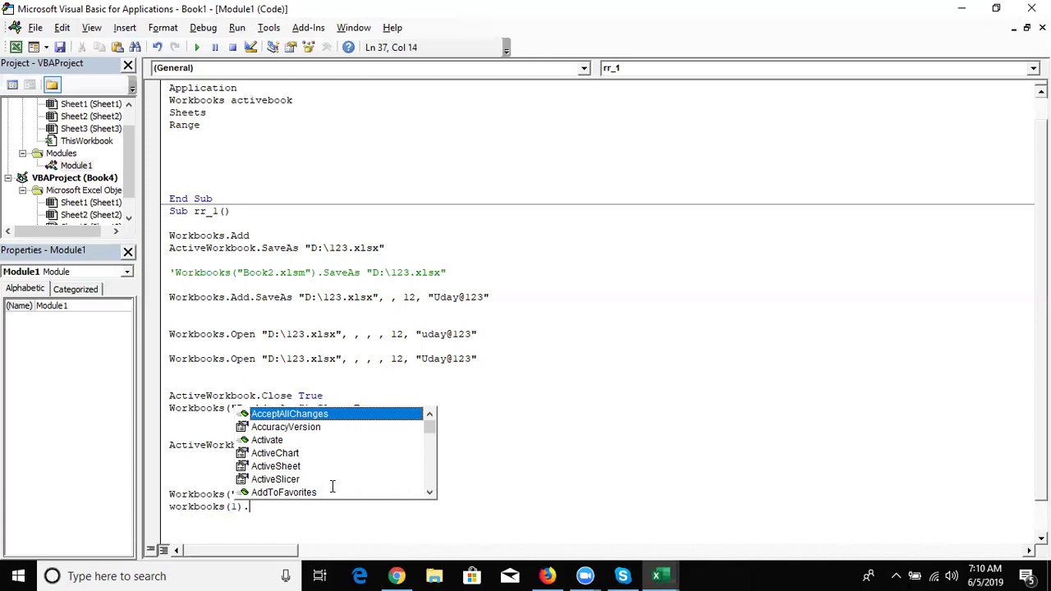
- Complete Workbooks(1).Activate, then briefly switch to Book4 and back to the editor
{"action": "key", "text": "Down"}
{"action": "key", "text": "Down"}
{"action": "key", "text": "Tab"}
{"action": "key", "text": "Return"}
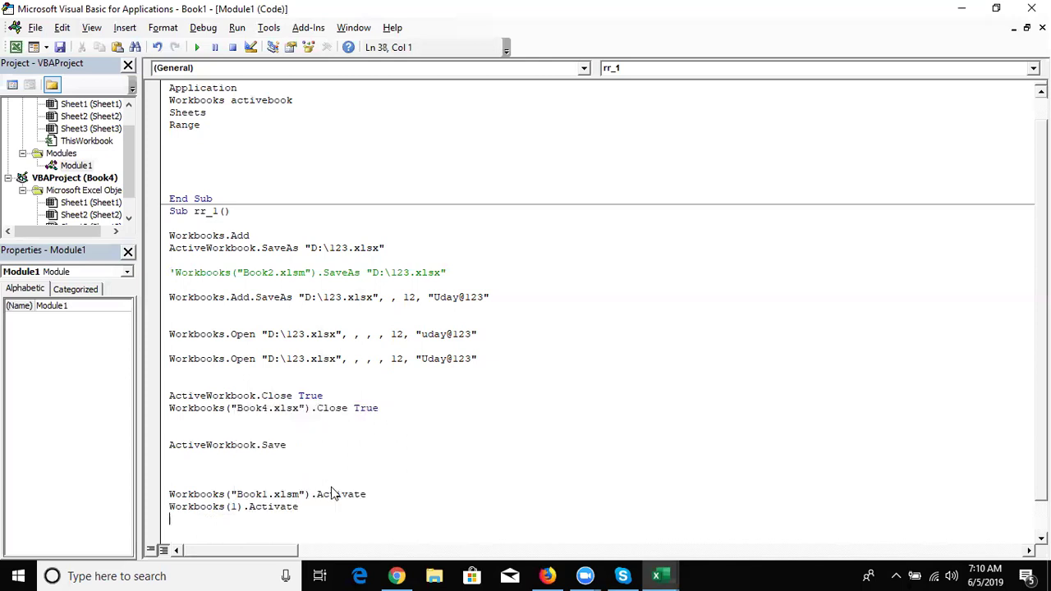
{"action": "key", "text": "alt+Tab"}
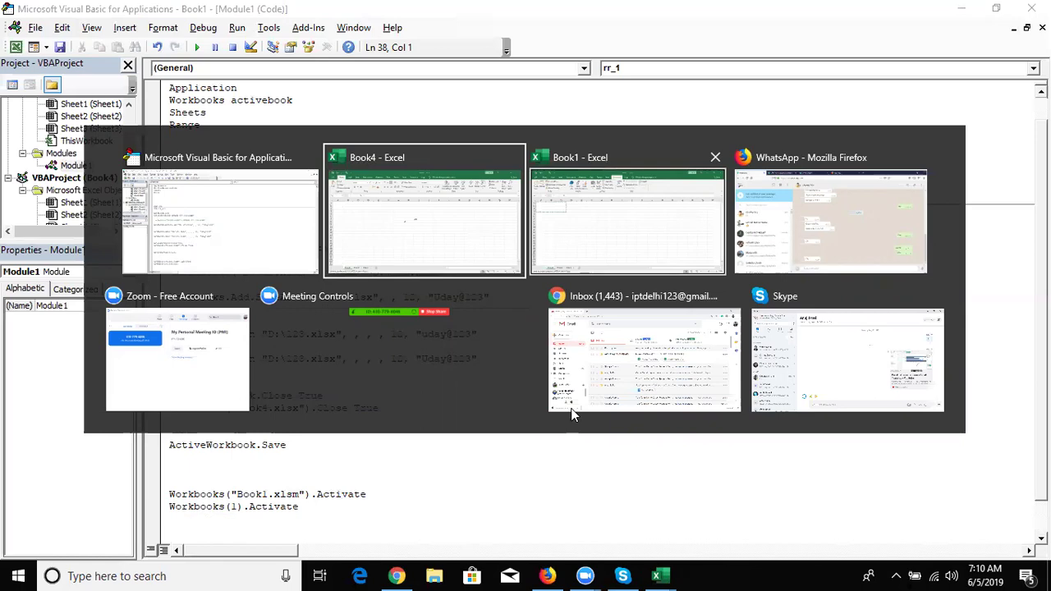
{"action": "key", "text": "Return"}
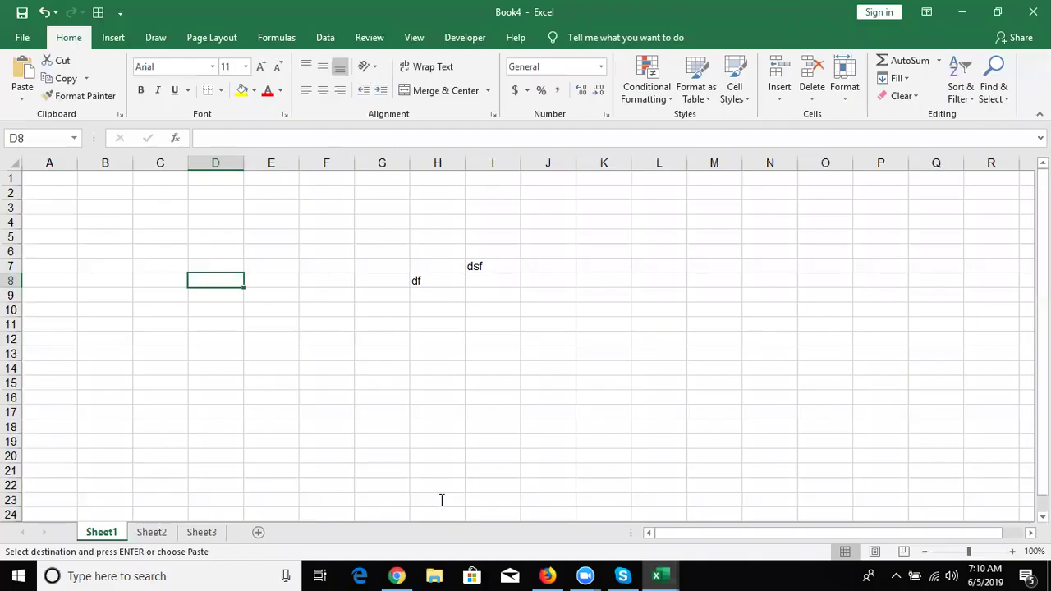
{"action": "key", "text": "alt+F11"}
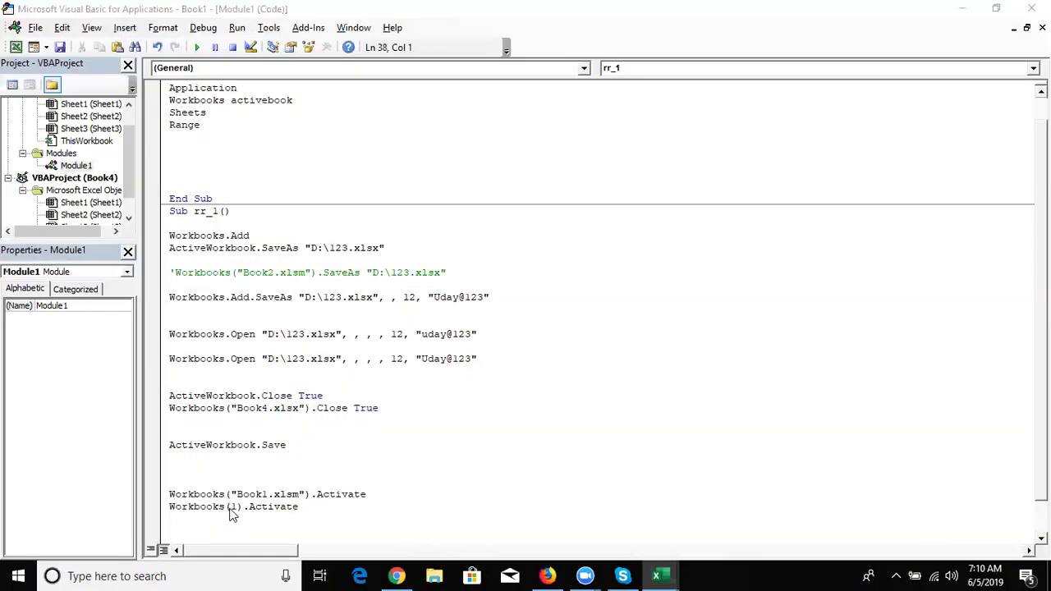
- Add blank lines above End Sub and select the whole Workbooks(1).Activate line
{"action": "double_click", "coordinate": [231, 507]}
{"action": "left_click", "coordinate": [202, 519]}
{"action": "key", "text": "Return"}
{"action": "key", "text": "Return"}
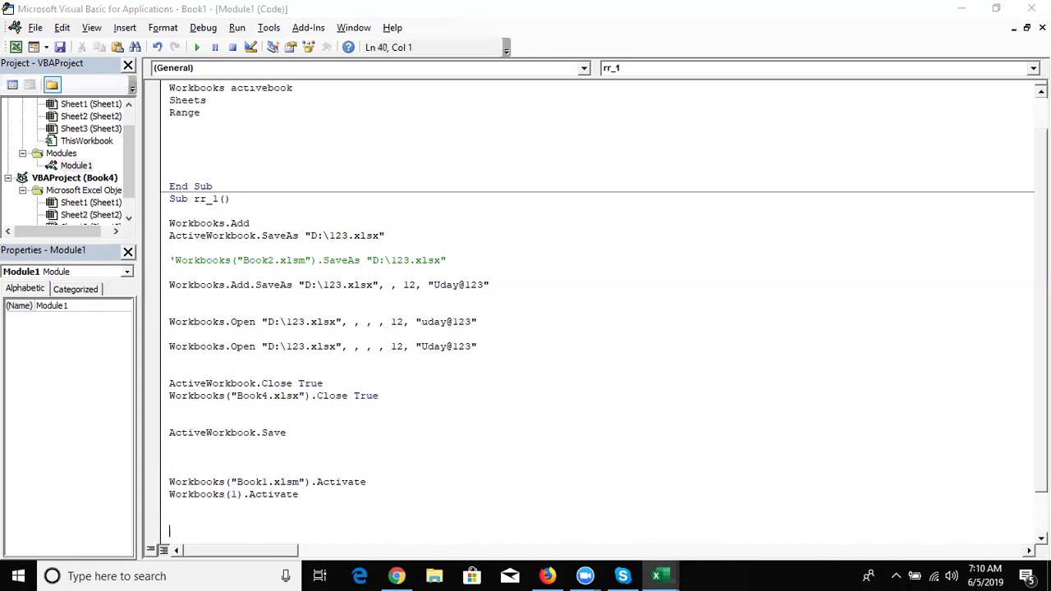
{"action": "key", "text": "Return"}
{"action": "key", "text": "Return"}
{"action": "key", "text": "Return"}
{"action": "left_click", "coordinate": [170, 470]}
{"action": "key", "text": "Return"}
{"action": "key", "text": "Up"}
{"action": "left_click", "coordinate": [170, 445]}
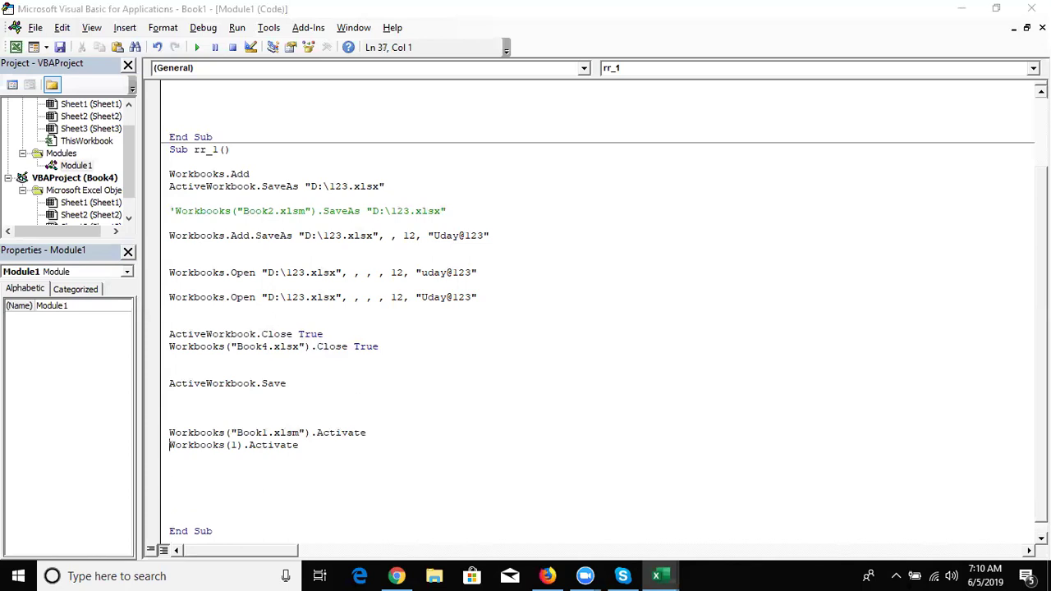
{"action": "key", "text": "shift+Down"}
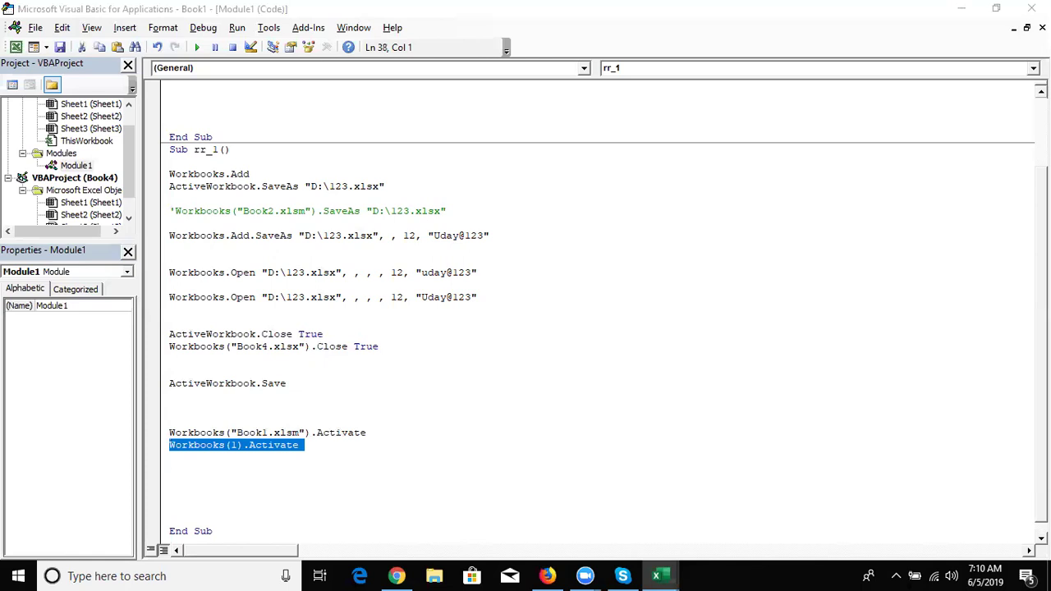
{"action": "left_click", "coordinate": [169, 458]}
{"action": "left_click", "coordinate": [169, 445]}
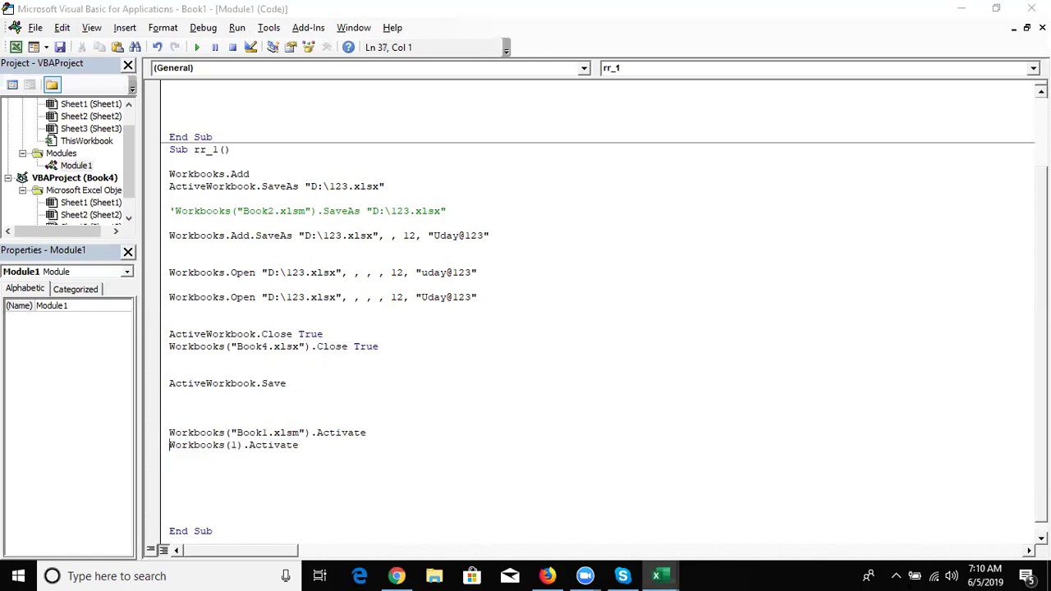
{"action": "key", "text": "shift+Down"}
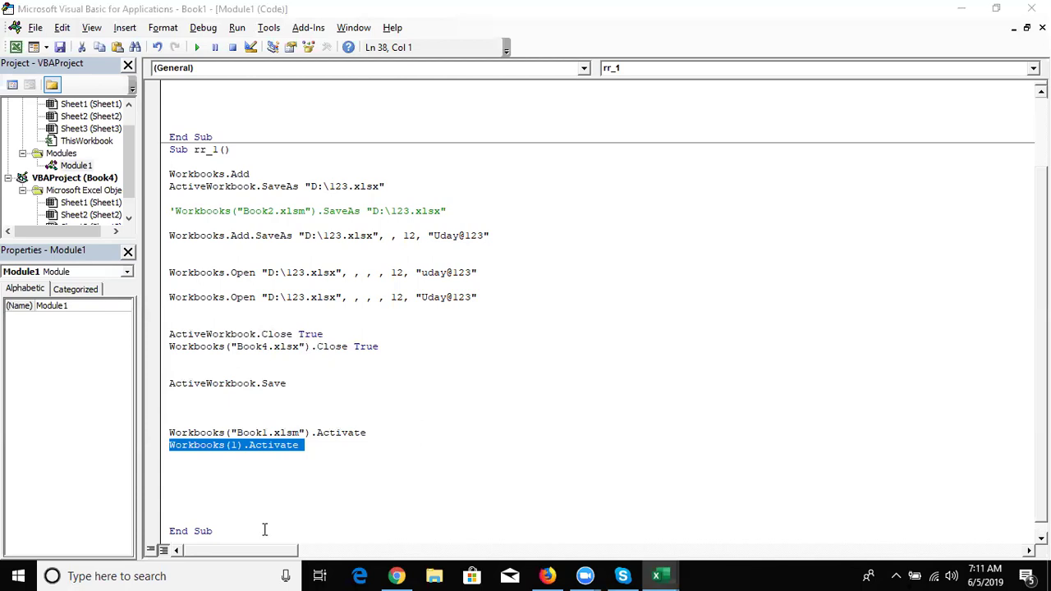
- Duplicate the Workbooks(1).Activate line and change the copy's index to 2
{"action": "left_click", "coordinate": [228, 448]}
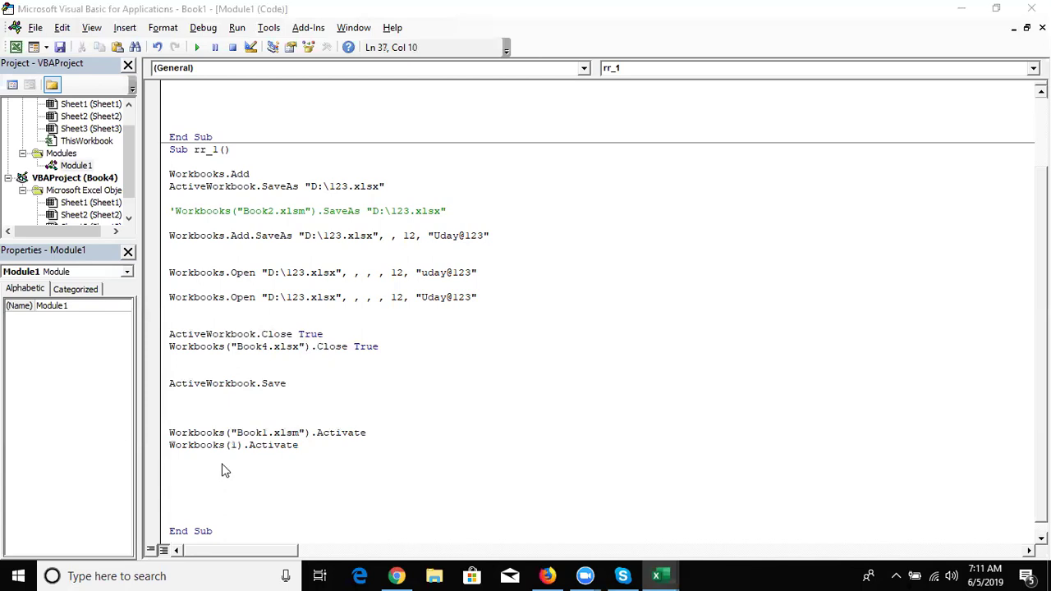
{"action": "type", "text": "("}
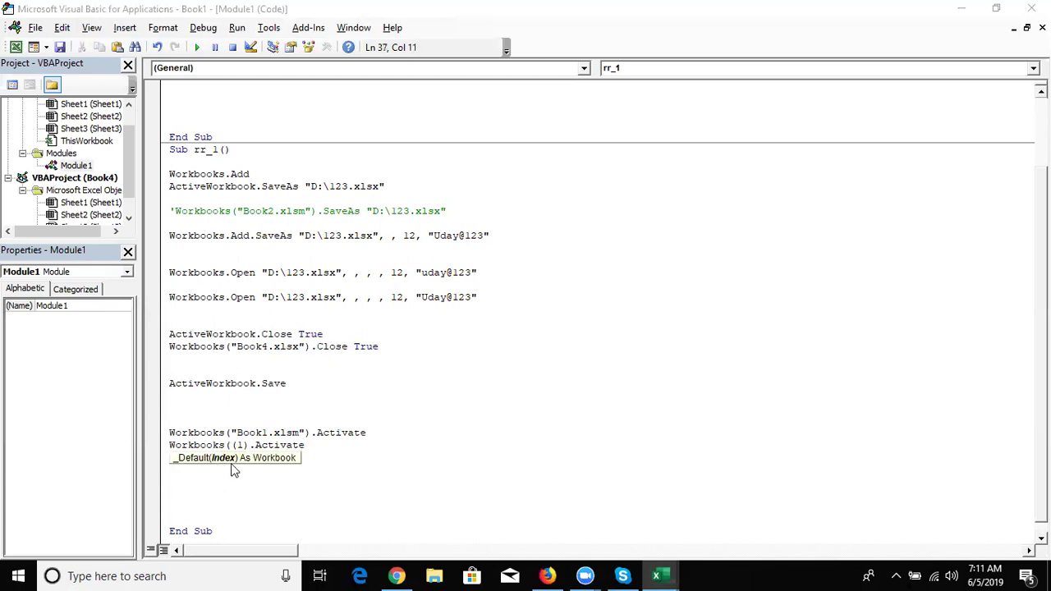
{"action": "key", "text": "BackSpace"}
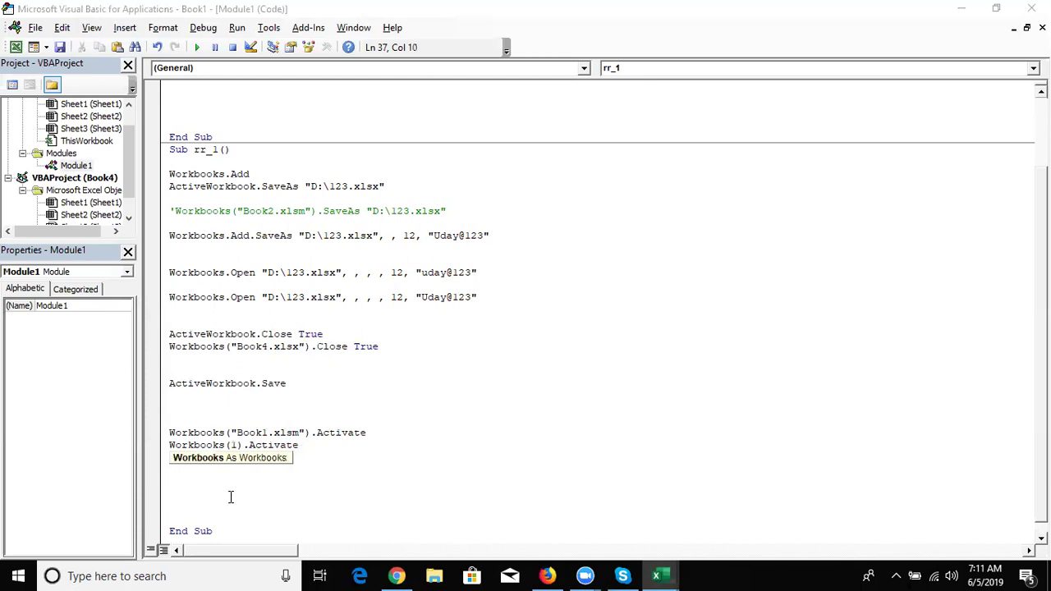
{"action": "left_click", "coordinate": [230, 496]}
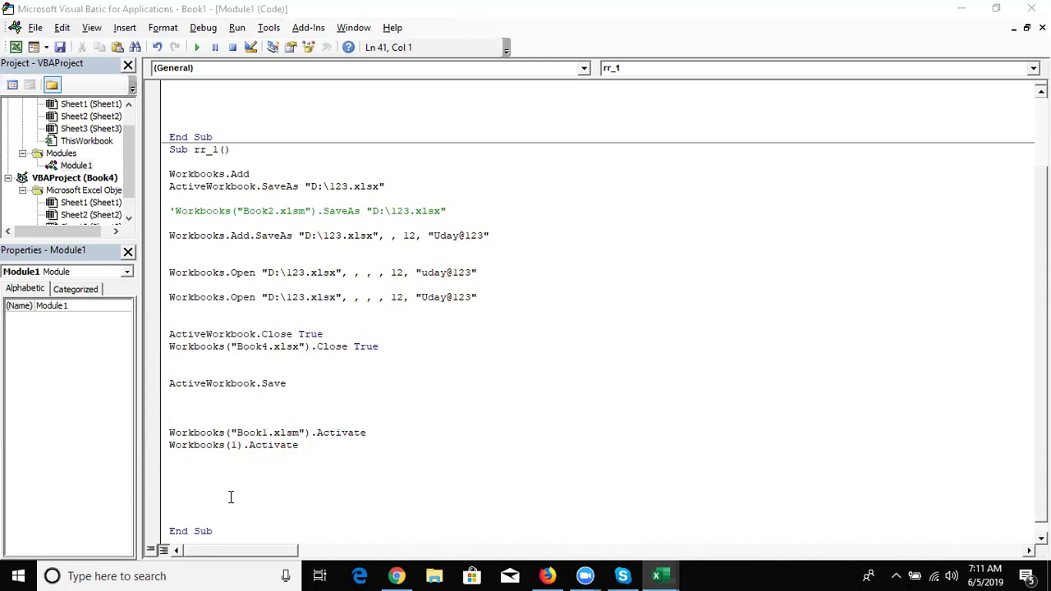
{"action": "double_click", "coordinate": [234, 445]}
{"action": "key", "text": "Home"}
{"action": "key", "text": "shift+Down"}
{"action": "key", "text": "ctrl+c"}
{"action": "key", "text": "ctrl+v"}
{"action": "double_click", "coordinate": [233, 460]}
{"action": "type", "text": "2"}
- Delete the extra Workbooks(1).Activate copy and add a blank line before Workbooks(2).Activate
{"action": "key", "text": "Home"}
{"action": "key", "text": "Down"}
{"action": "key", "text": "ctrl+v"}
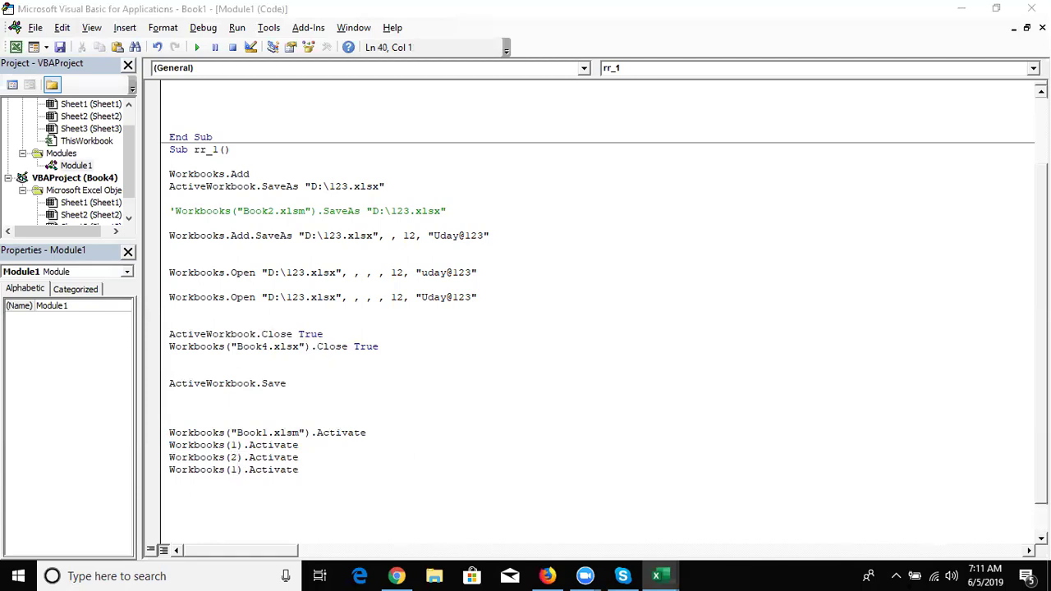
{"action": "left_click", "coordinate": [169, 469]}
{"action": "key", "text": "shift+End"}
{"action": "key", "text": "Delete"}
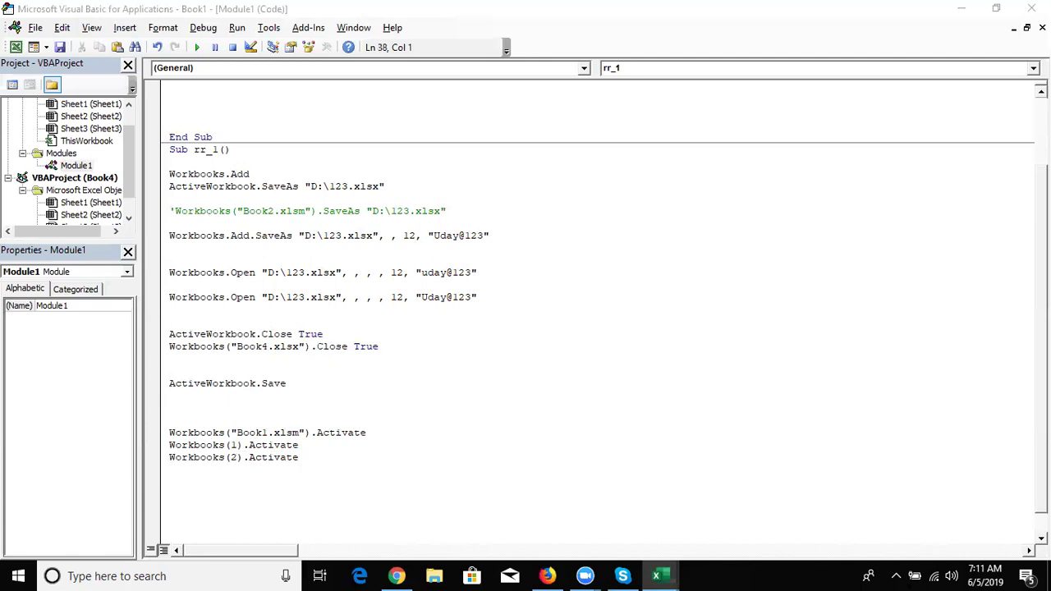
{"action": "key", "text": "Return"}
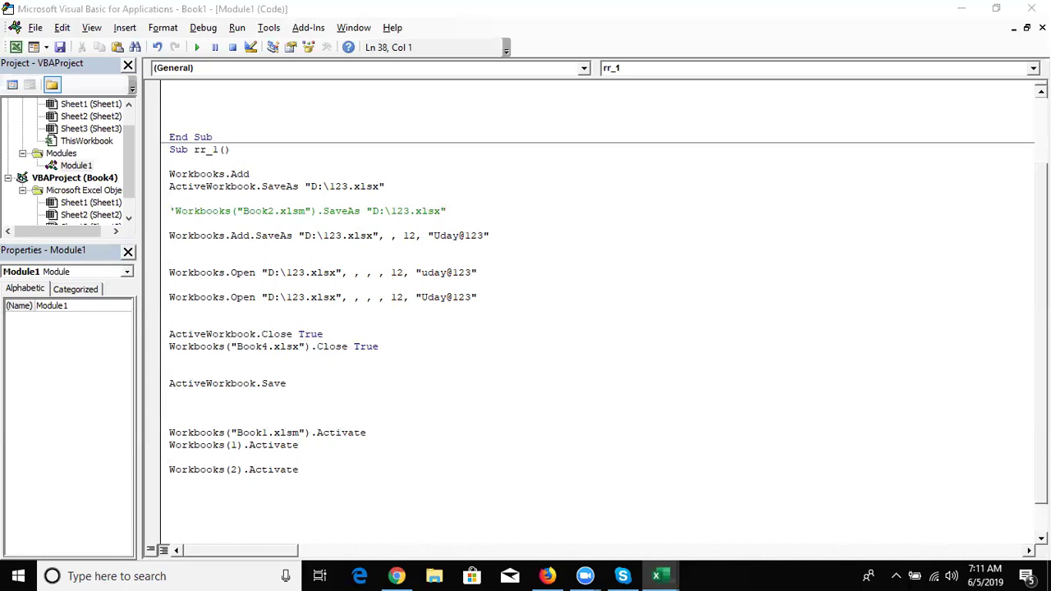
{"action": "key", "text": "Return"}
{"action": "type", "text": "range(\"A1:A13"}
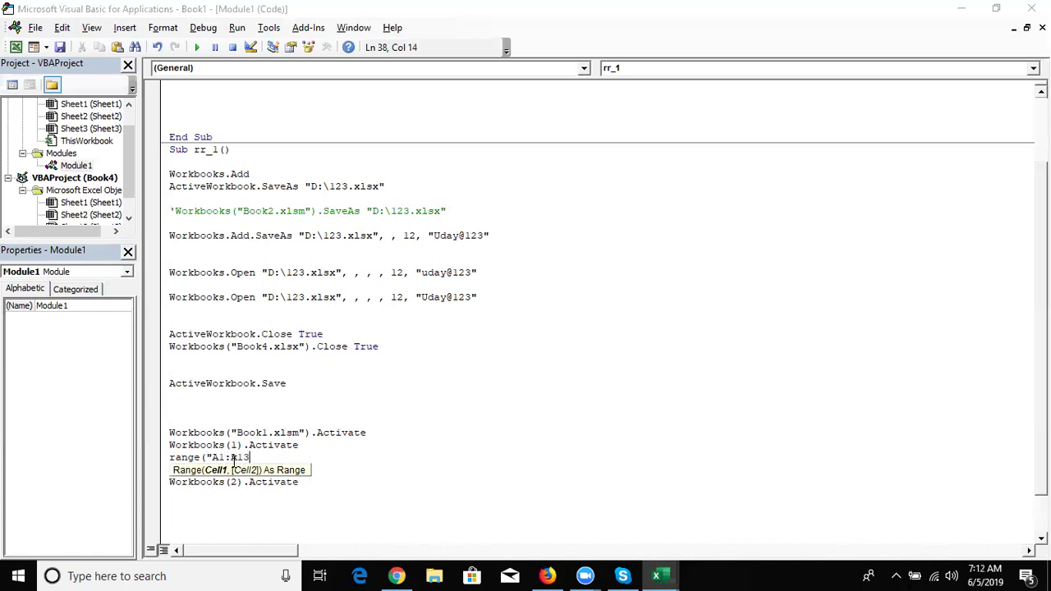
{"action": "type", "text": "\")"}
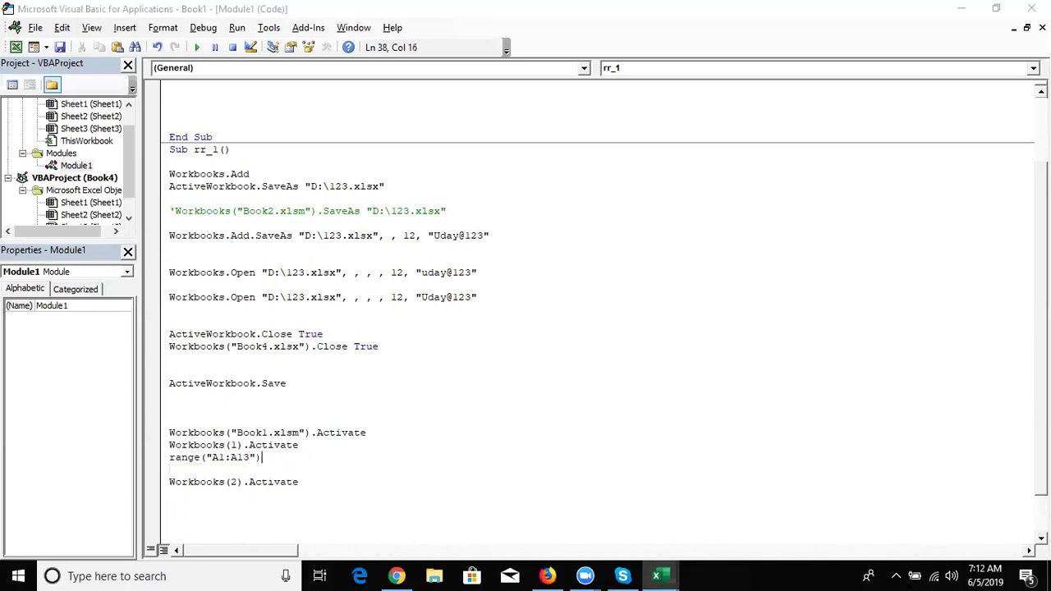
{"action": "type", "text": ".c"}
{"action": "key", "text": "Down"}
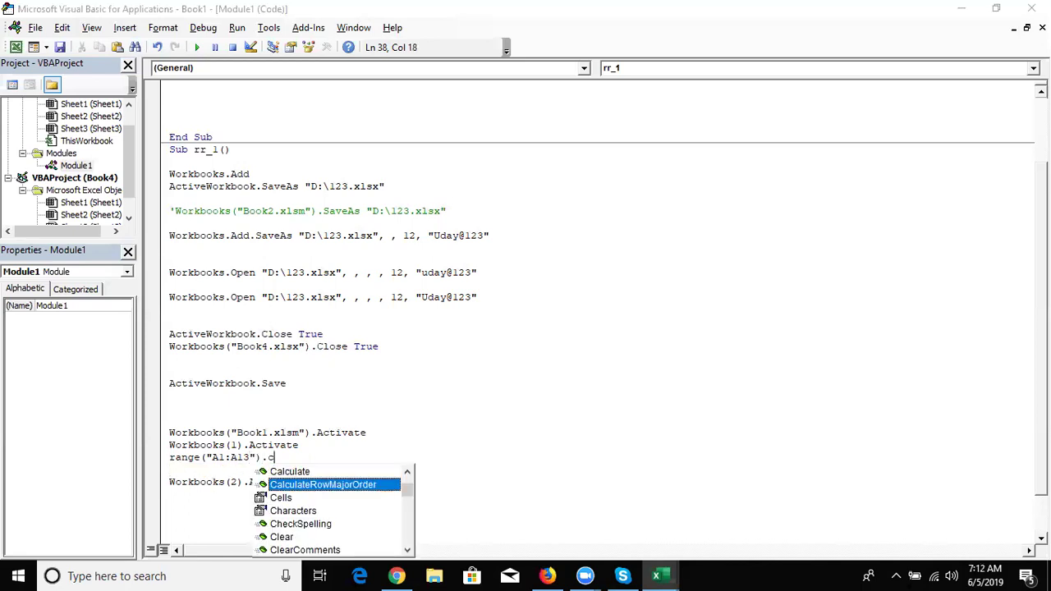
{"action": "type", "text": "opy"}
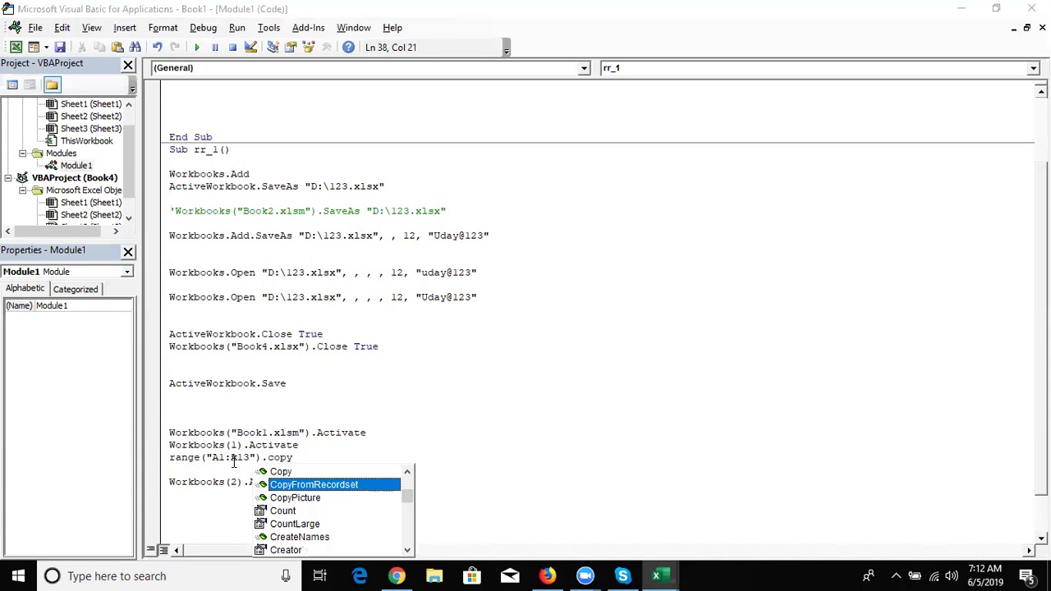
{"action": "key", "text": "Tab"}
{"action": "key", "text": "Down"}
{"action": "key", "text": "Down"}
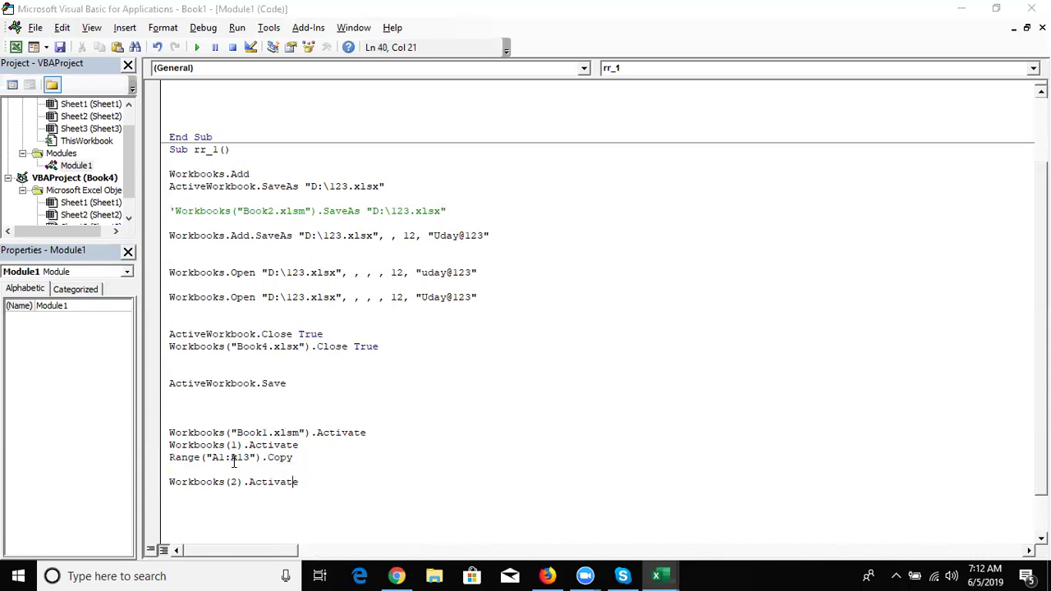
{"action": "key", "text": "Down"}
{"action": "key", "text": "Up"}
{"action": "key", "text": "Down"}
{"action": "key", "text": "Up"}
{"action": "key", "text": "Up"}
{"action": "key", "text": "Left"}
{"action": "key", "text": "Left"}
{"action": "key", "text": "Left"}
{"action": "key", "text": "Home"}
{"action": "key", "text": "shift+Down"}
{"action": "key", "text": "Delete"}
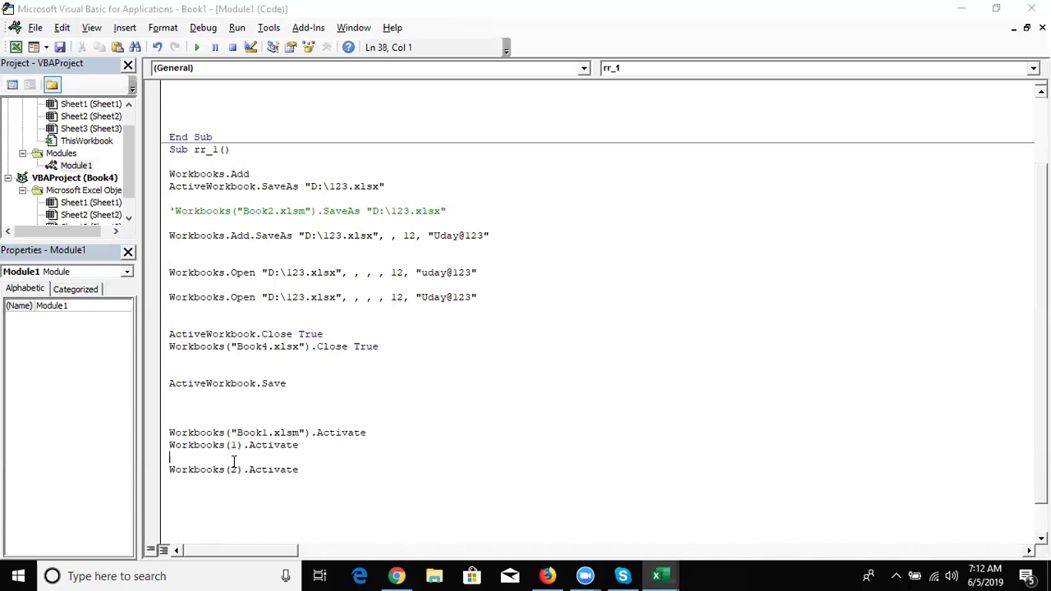
{"action": "key", "text": "Up"}
{"action": "key", "text": "Up"}
{"action": "key", "text": "shift+Down"}
{"action": "key", "text": "Down"}
{"action": "key", "text": "shift+Down"}
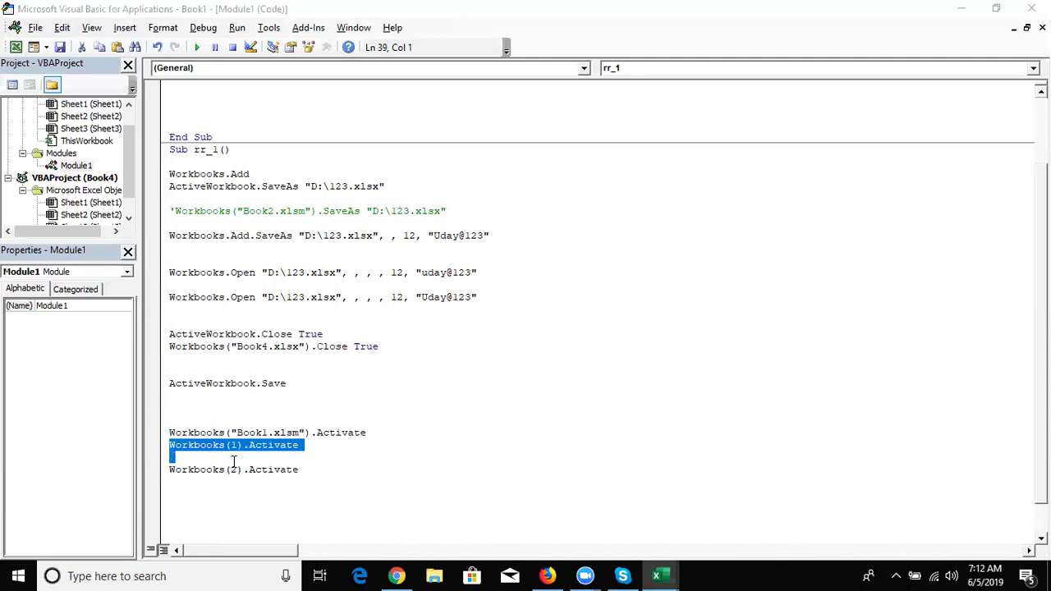
{"action": "key", "text": "Up"}
{"action": "key", "text": "Up"}
{"action": "key", "text": "Up"}
{"action": "key", "text": "shift+Down"}
{"action": "key", "text": "shift+Down"}
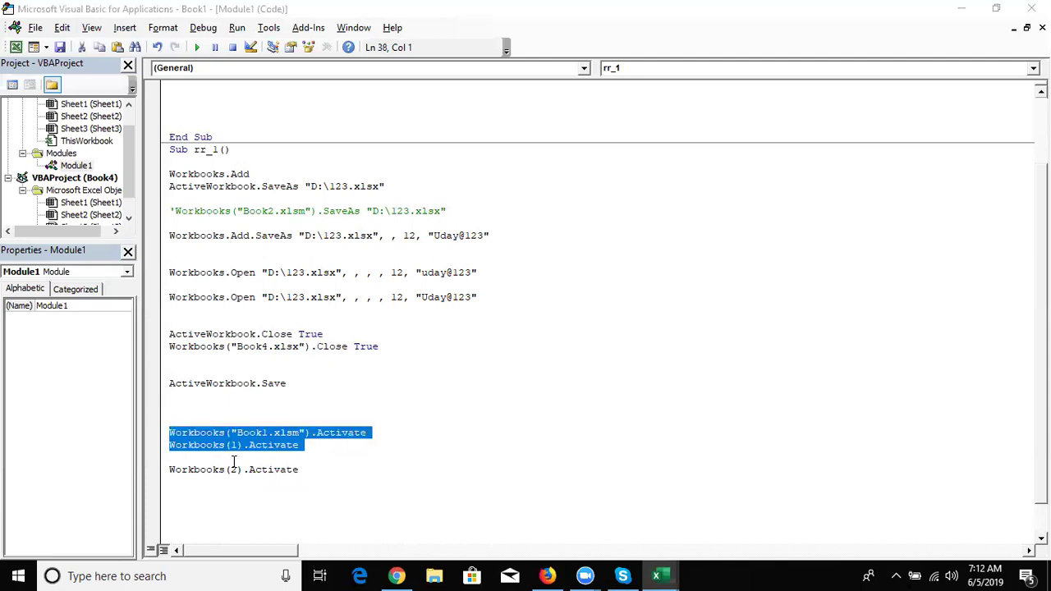
{"action": "key", "text": "Down"}
{"action": "key", "text": "Down"}
{"action": "key", "text": "Down"}
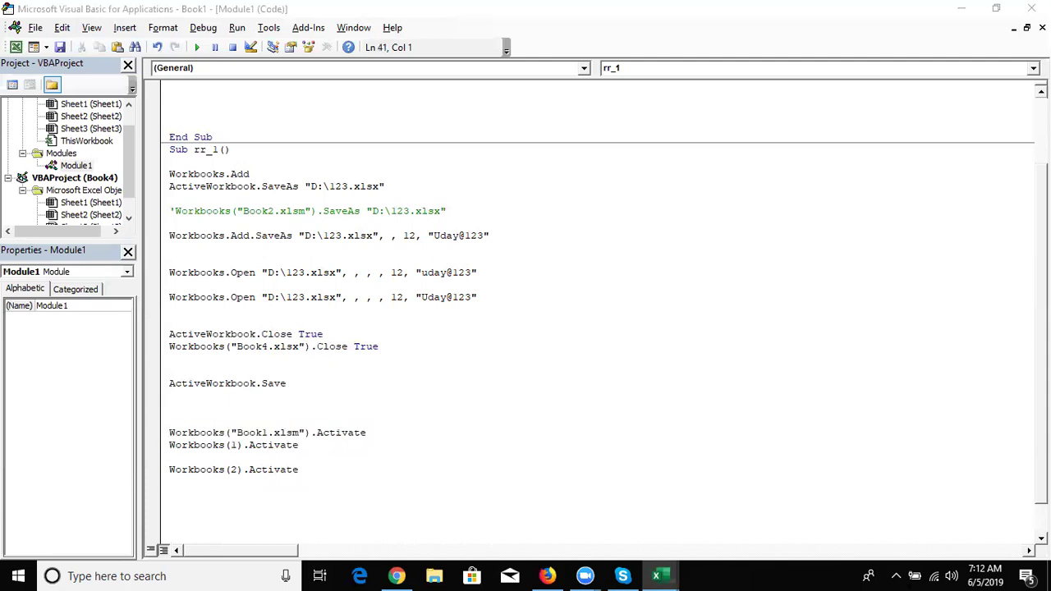
{"action": "key", "text": "Down"}
{"action": "key", "text": "Down"}
{"action": "key", "text": "Down"}
{"action": "left_click", "coordinate": [170, 383]}
- Write Windows("Book1").Activate below Workbooks(2).Activate, then switch over to Excel
{"action": "key", "text": "Up"}
{"action": "type", "text": "win"}
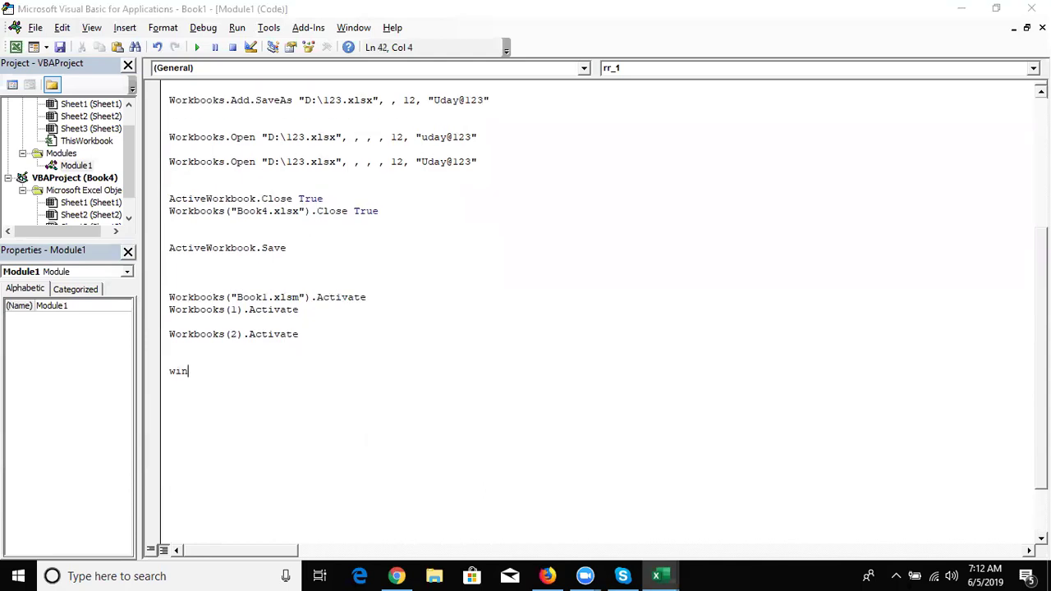
{"action": "type", "text": "dows"}
{"action": "type", "text": "(B"}
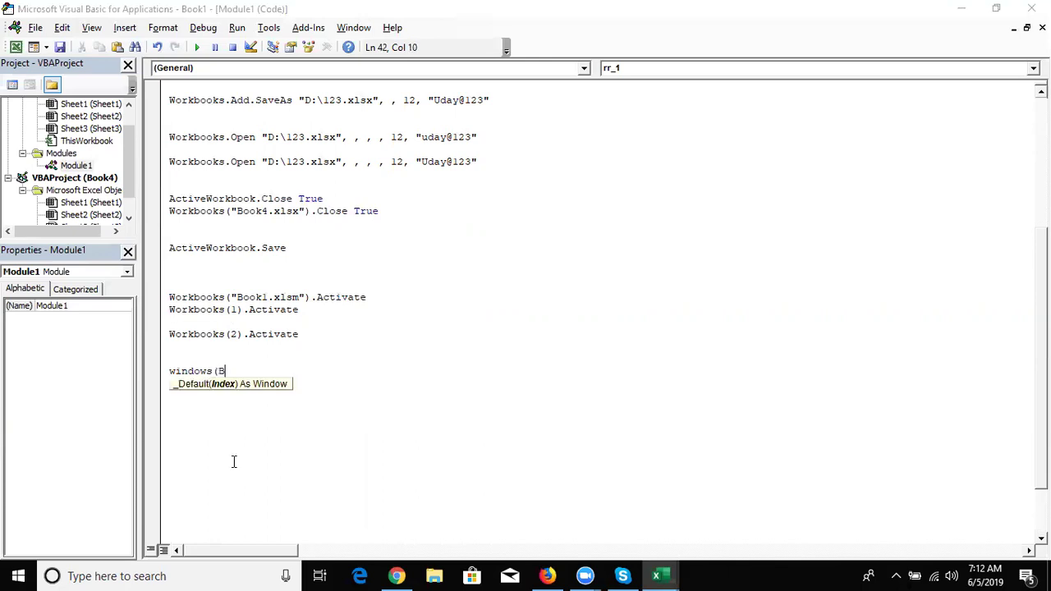
{"action": "type", "text": "oo"}
{"action": "key", "text": "BackSpace"}
{"action": "key", "text": "BackSpace"}
{"action": "key", "text": "BackSpace"}
{"action": "type", "text": "\""}
{"action": "key", "text": "BackSpace"}
{"action": "type", "text": "\"Book1\"\""}
{"action": "key", "text": "BackSpace"}
{"action": "type", "text": ").Activate"}
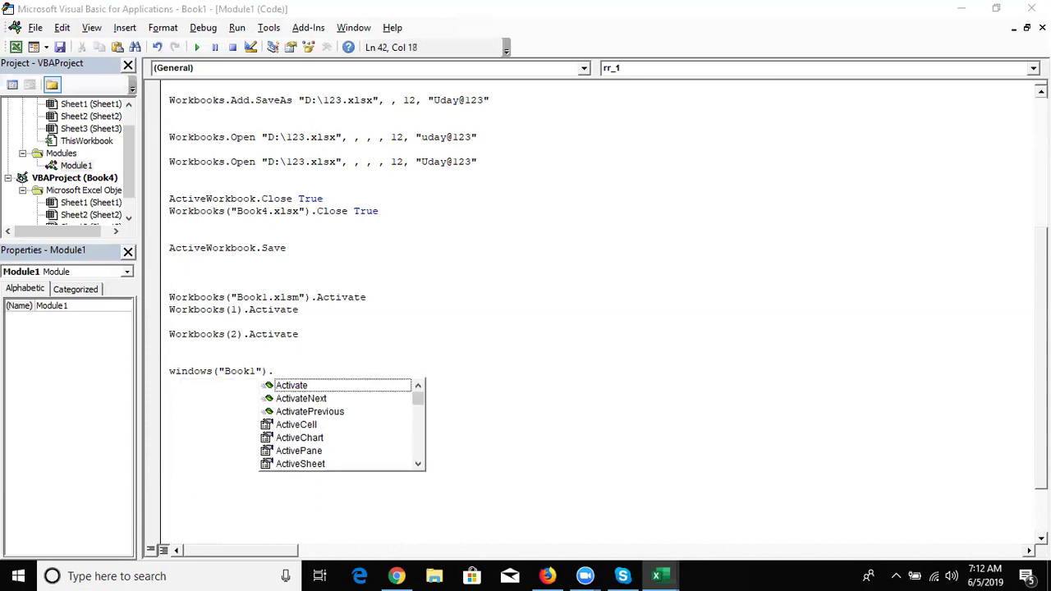
{"action": "key", "text": "Tab"}
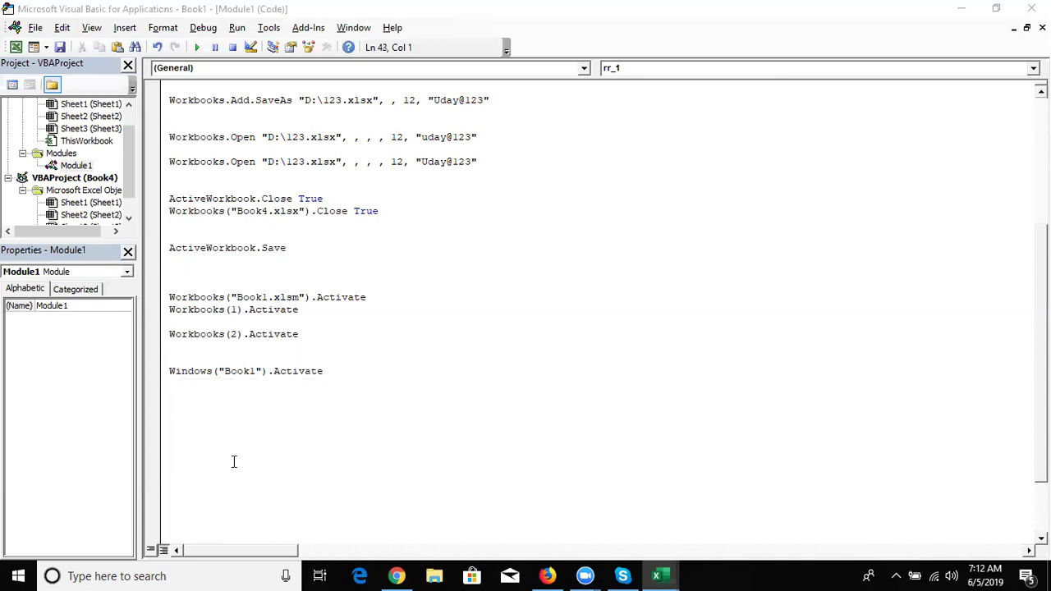
{"action": "key", "text": "alt+Tab"}
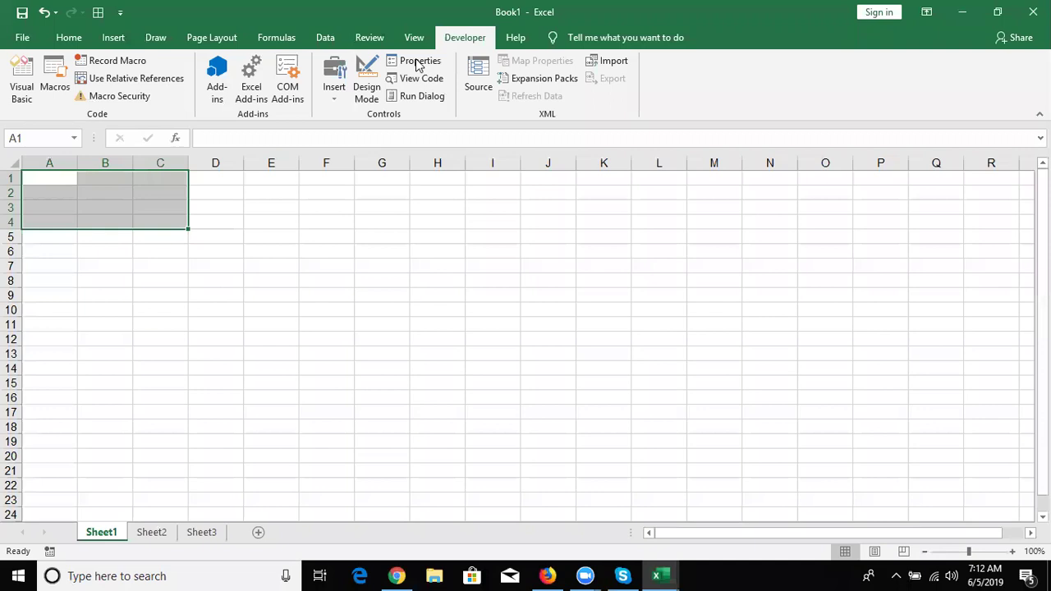
- Confirm via Switch Windows that Book4 and Book1 are open, then return to the VBA code
{"action": "left_click", "coordinate": [415, 38]}
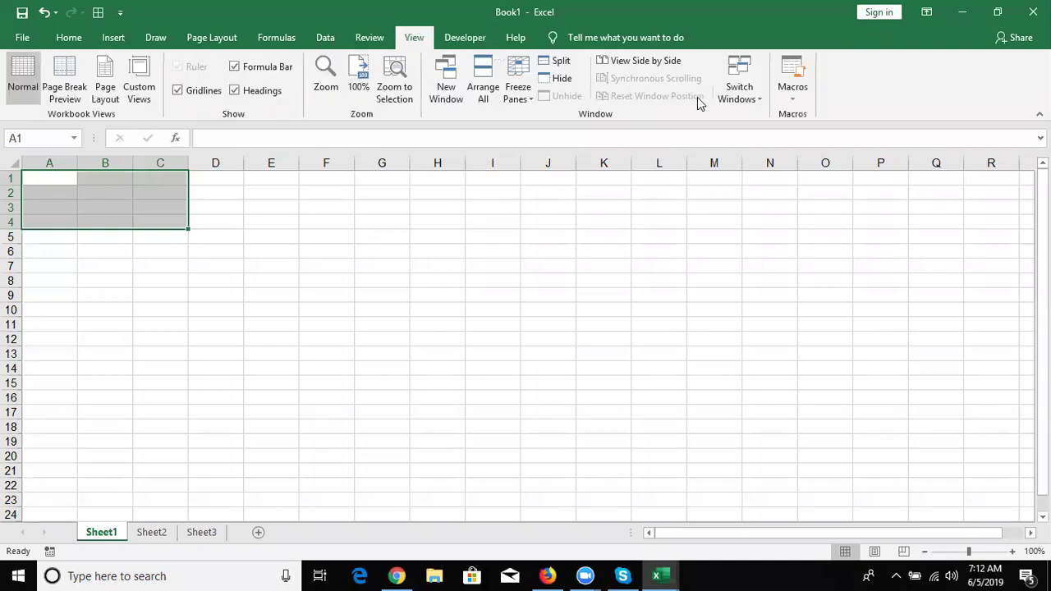
{"action": "left_click", "coordinate": [741, 100]}
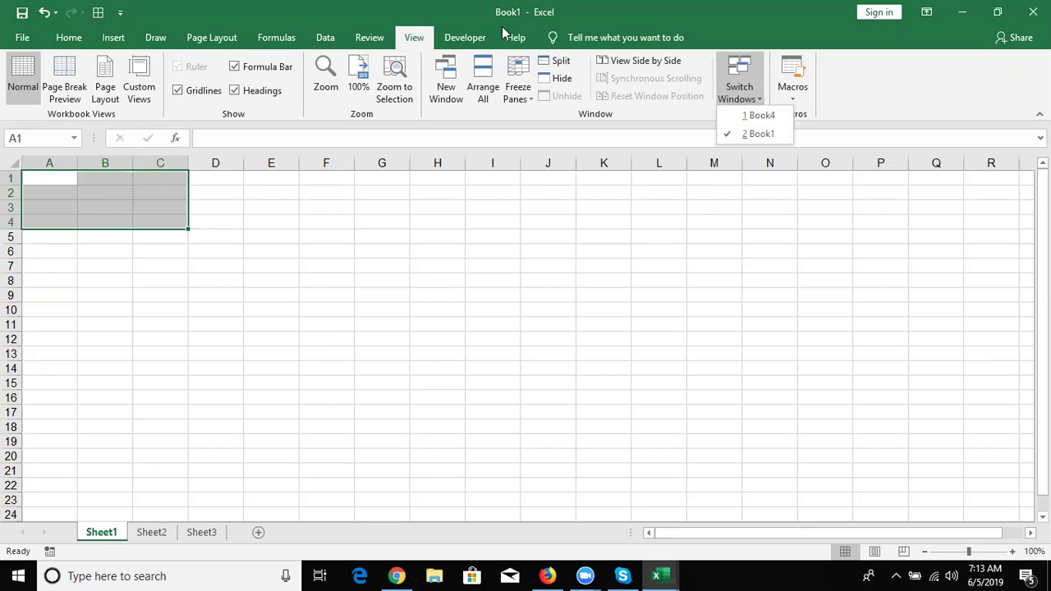
{"action": "left_click", "coordinate": [511, 212]}
{"action": "key", "text": "alt+Tab"}
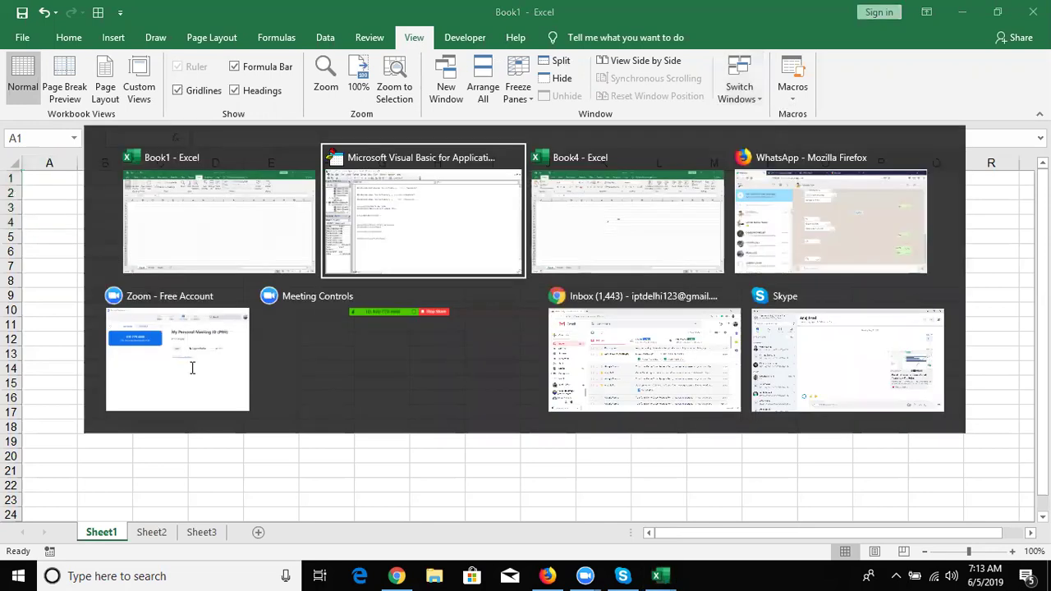
{"action": "double_click", "coordinate": [248, 372]}
- Review the earlier rr_1 lines, then return to the empty line below the Windows statement
{"action": "left_click", "coordinate": [285, 408]}
{"action": "key", "text": "Up"}
{"action": "key", "text": "Page_Up"}
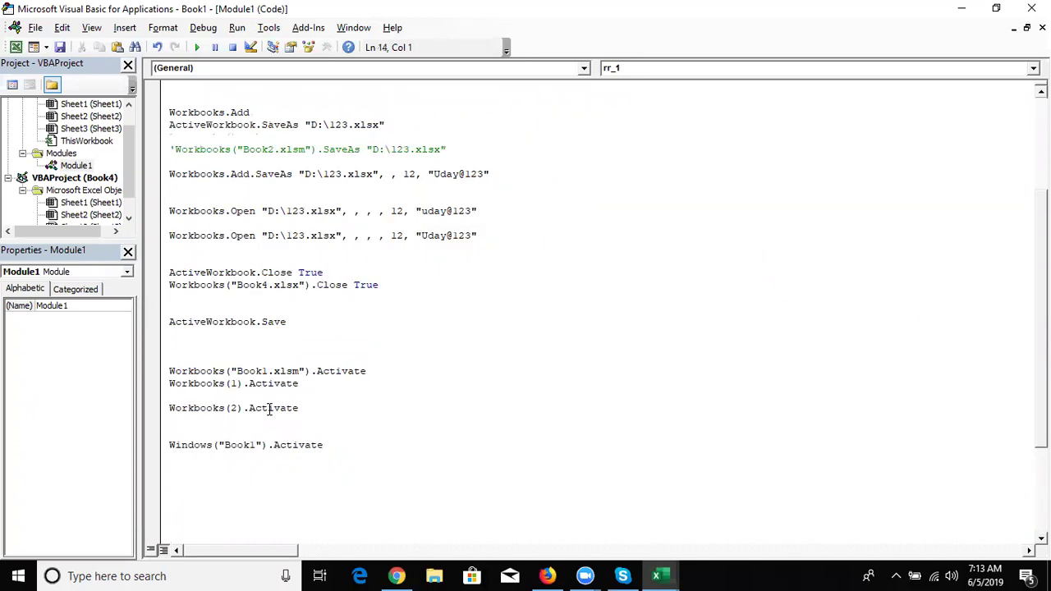
{"action": "key", "text": "Page_Up"}
{"action": "key", "text": "shift+Down"}
{"action": "key", "text": "shift+Down"}
{"action": "key", "text": "shift+Down"}
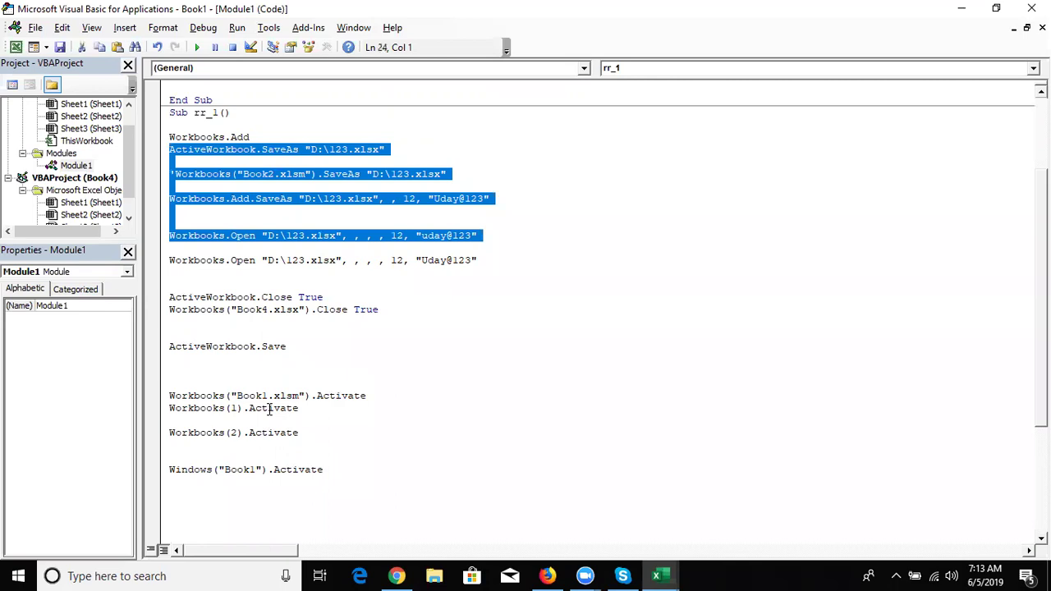
{"action": "key", "text": "shift+Down"}
{"action": "key", "text": "shift+Down"}
{"action": "key", "text": "shift+Down"}
{"action": "key", "text": "shift+Down"}
{"action": "key", "text": "shift+Down"}
{"action": "key", "text": "shift+Down"}
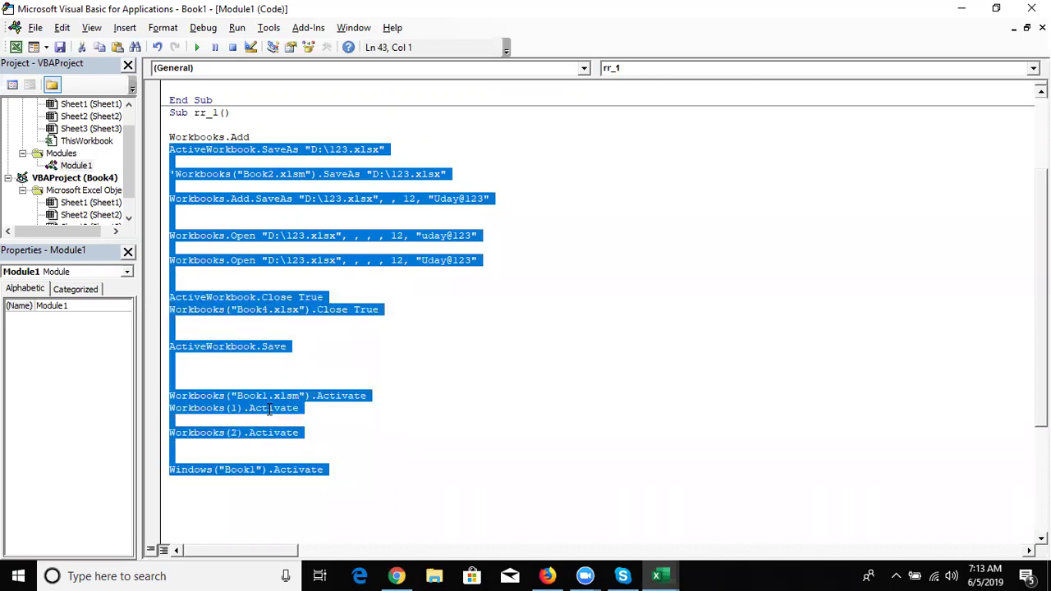
{"action": "key", "text": "Right"}
{"action": "key", "text": "Down"}
{"action": "key", "text": "Down"}
{"action": "key", "text": "Down"}
{"action": "key", "text": "Up"}
{"action": "key", "text": "Up"}
{"action": "key", "text": "Up"}
{"action": "key", "text": "Up"}
{"action": "key", "text": "Up"}
{"action": "key", "text": "Up"}
{"action": "key", "text": "Down"}
{"action": "key", "text": "Down"}
{"action": "key", "text": "Down"}
{"action": "type", "text": "activework"}
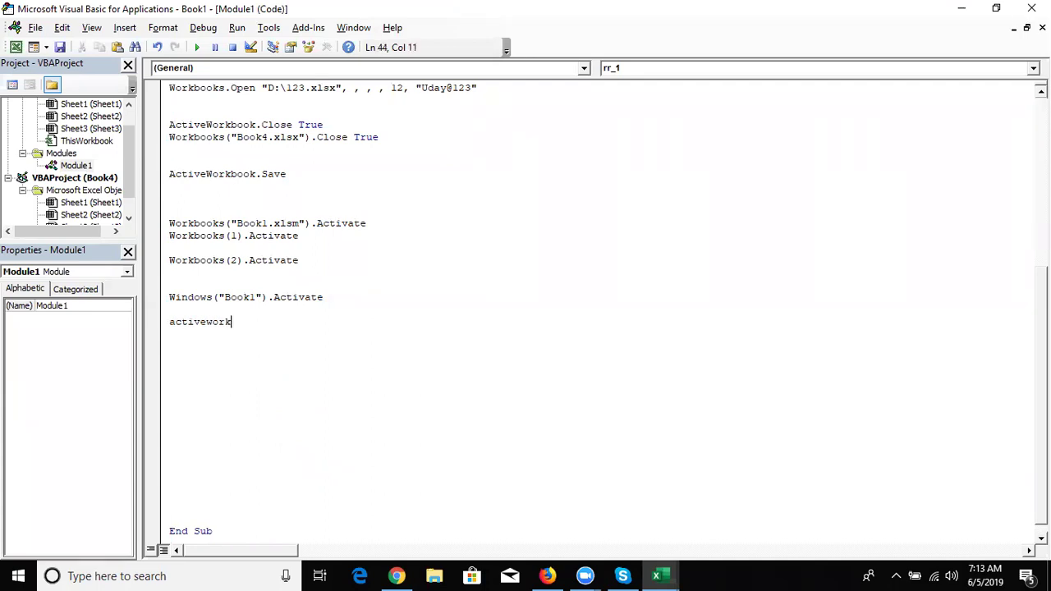
{"action": "type", "text": "bb"}
{"action": "key", "text": "BackSpace"}
{"action": "type", "text": "ook.p"}
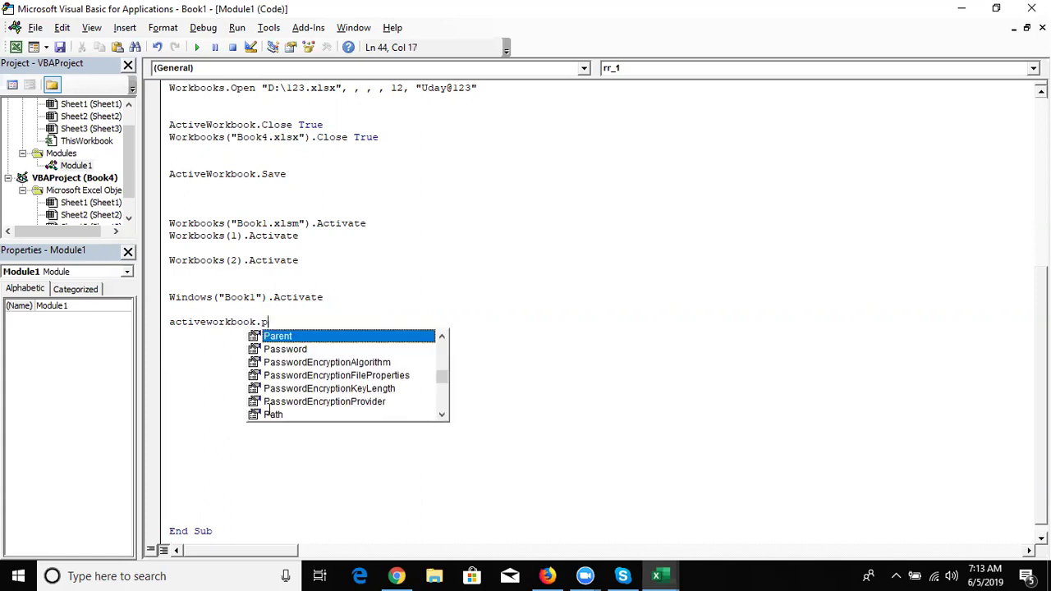
{"action": "type", "text": "r"}
{"action": "type", "text": "o "}
{"action": "key", "text": "Return"}
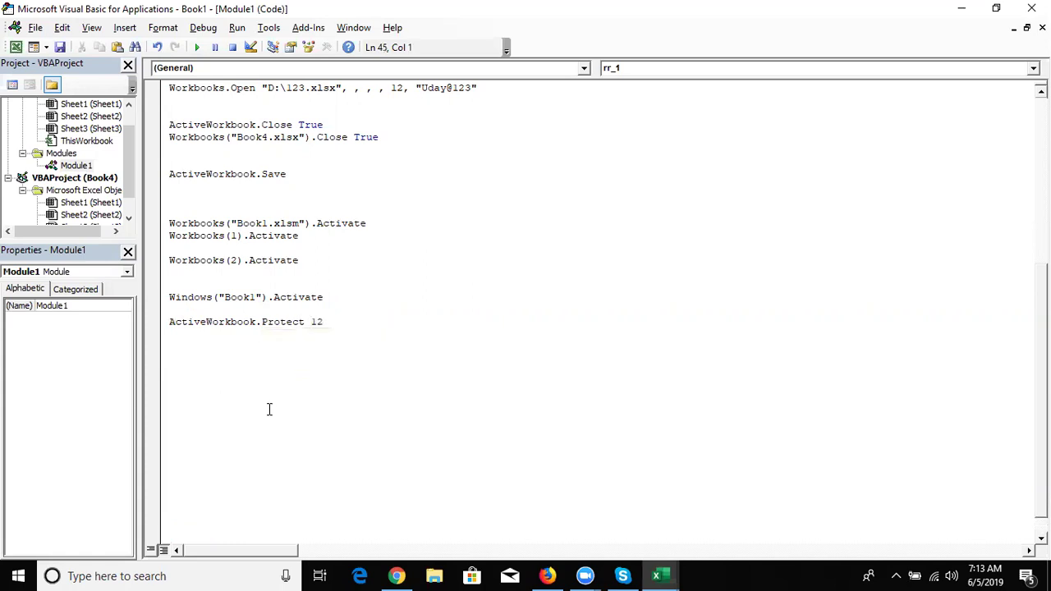
{"action": "key", "text": "shift+Up"}
{"action": "key", "text": "alt+F11"}
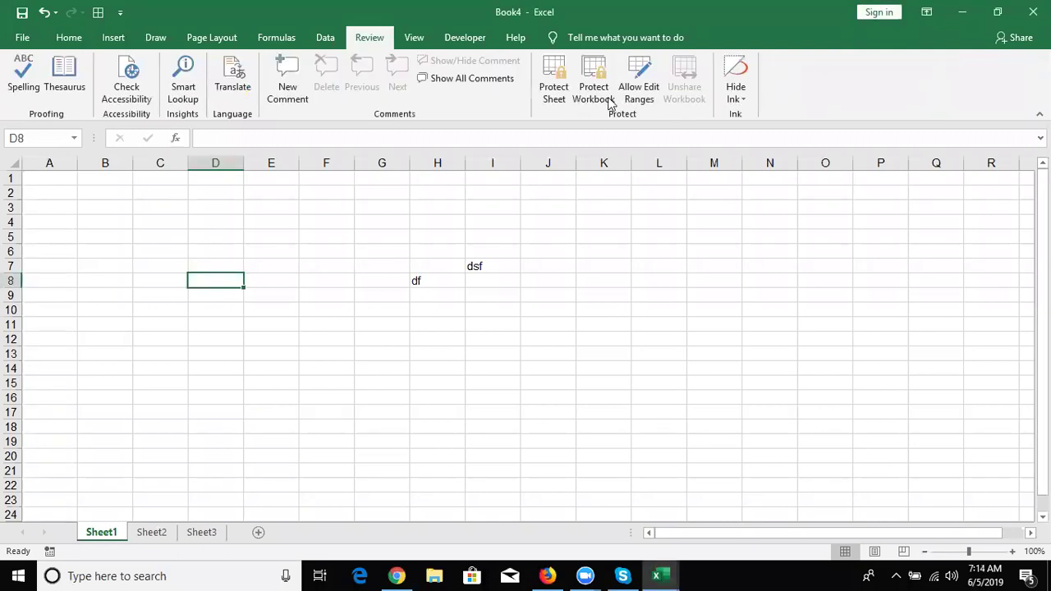
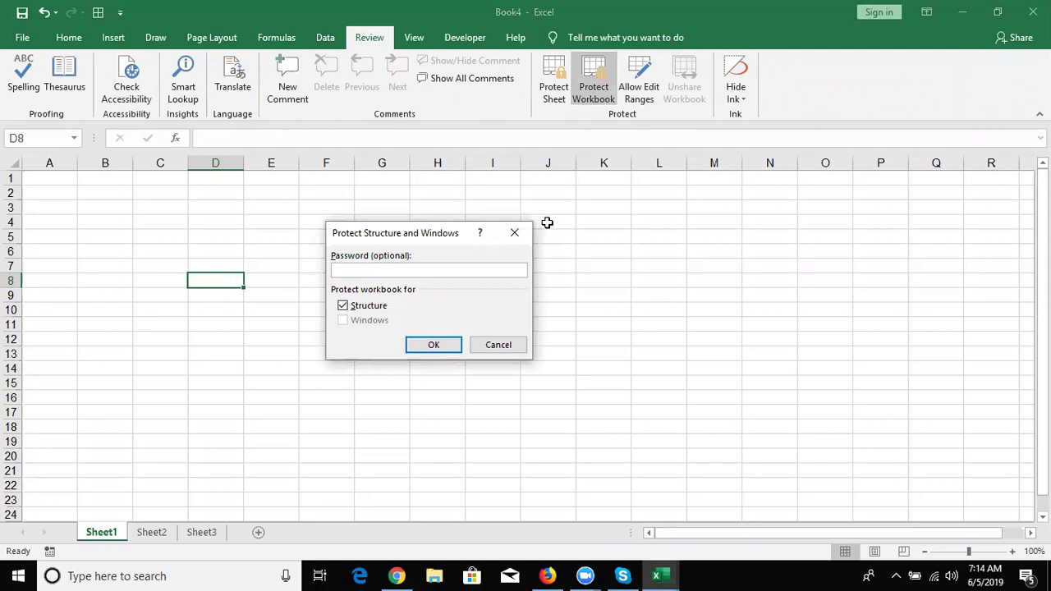
{"action": "key", "text": "Return"}
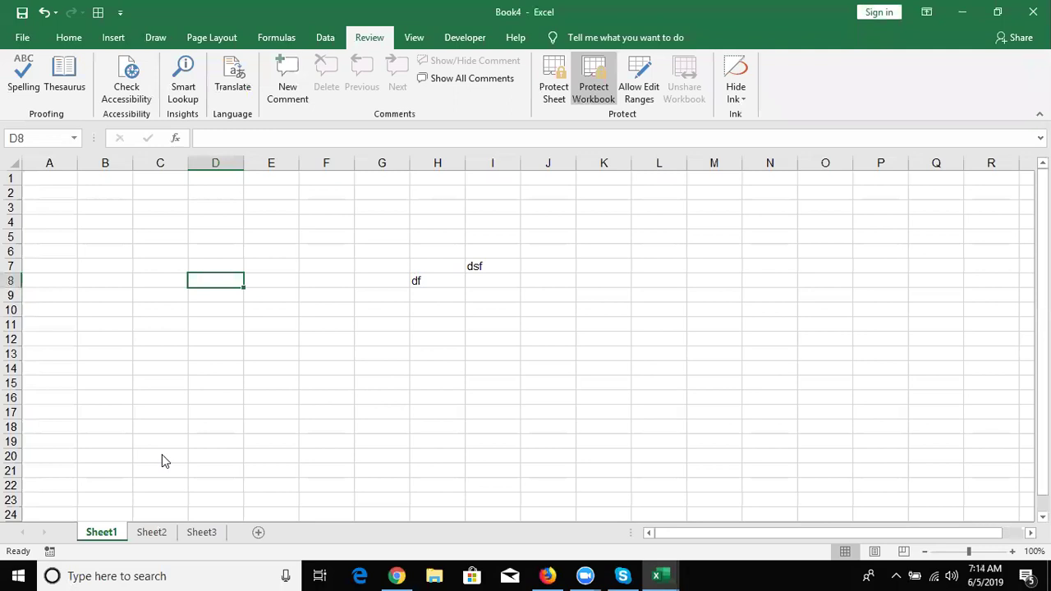
{"action": "right_click", "coordinate": [99, 532]}
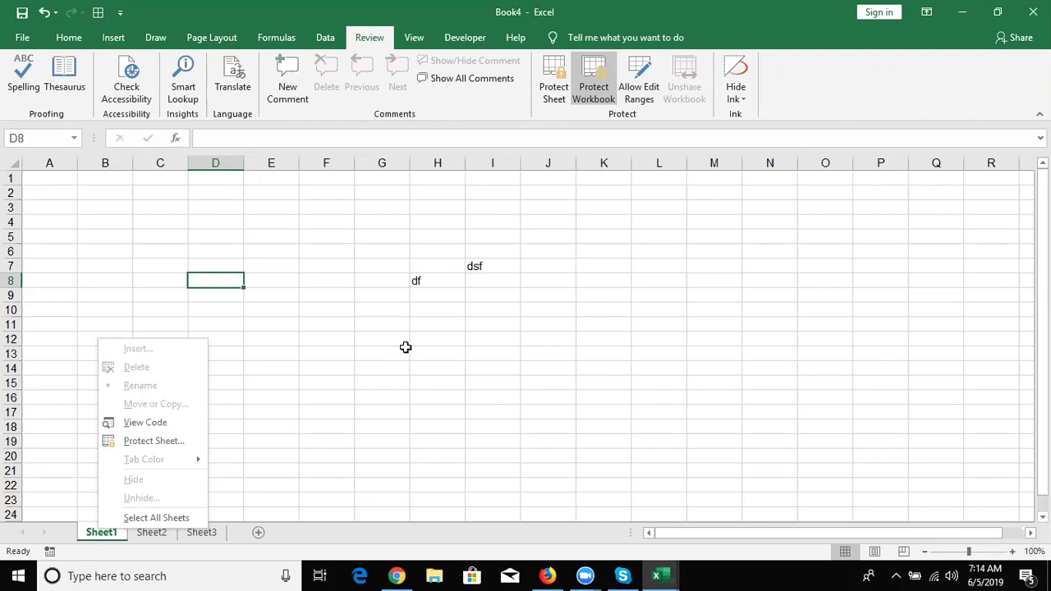
{"action": "left_click", "coordinate": [581, 82]}
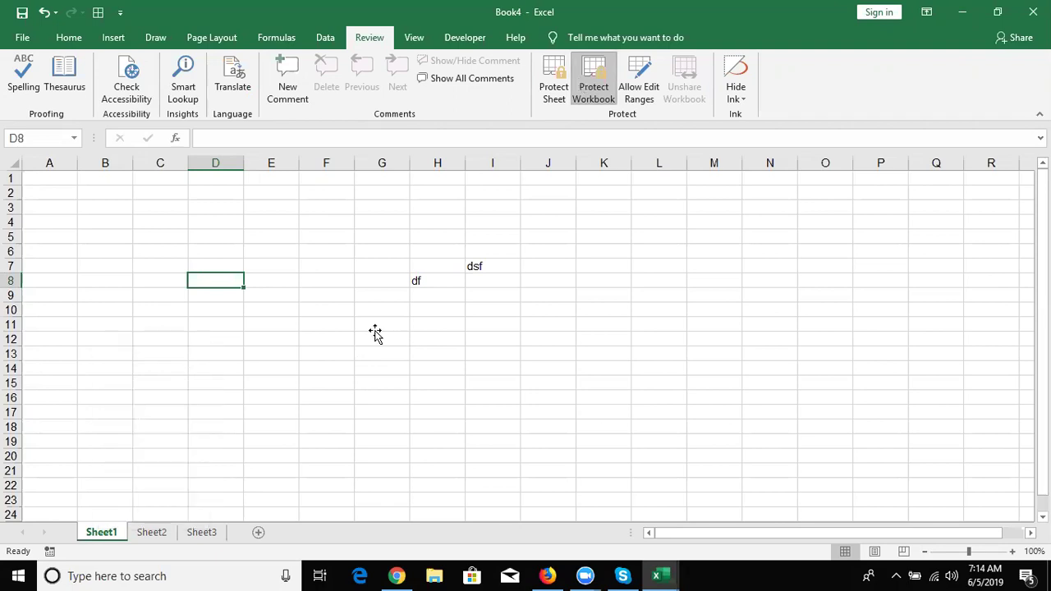
{"action": "left_click", "coordinate": [374, 332]}
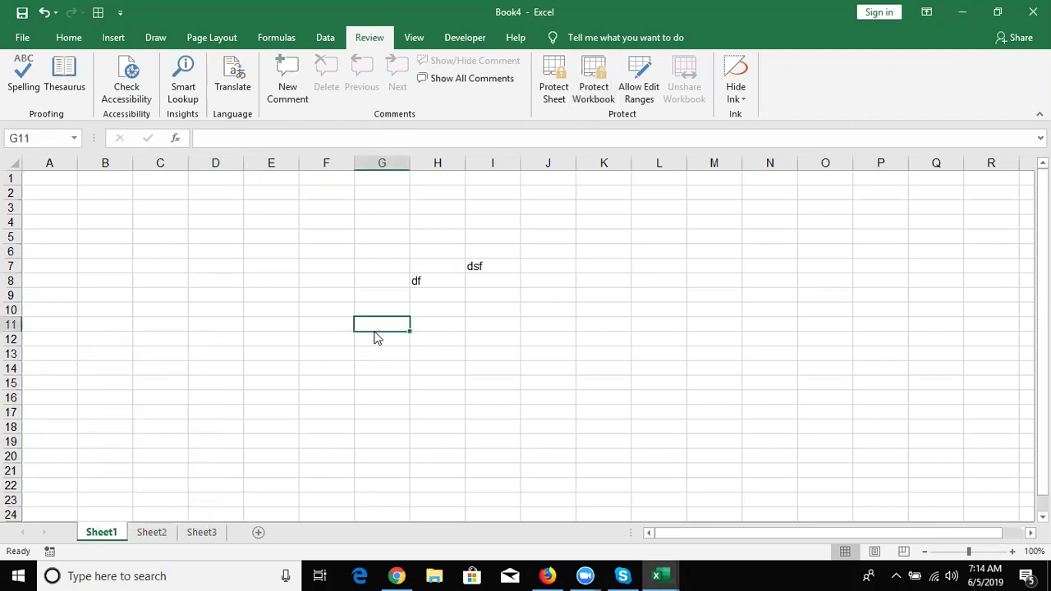
{"action": "key", "text": "alt+Tab"}
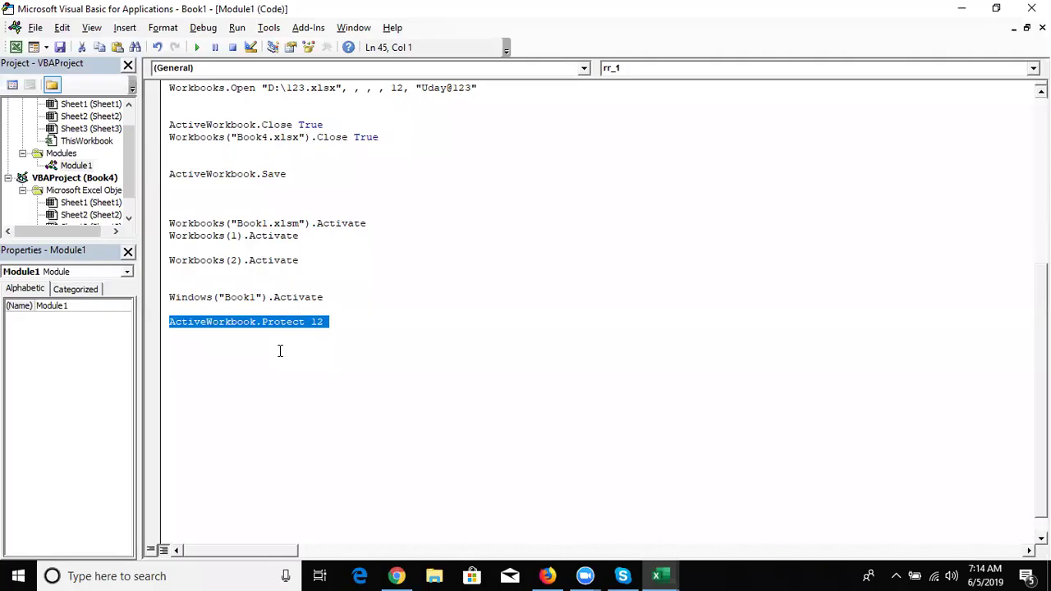
- Look over the rr_1 code, briefly highlighting the Workbooks.Open and Workbooks.Add.SaveAs lines
{"action": "left_click", "coordinate": [279, 350]}
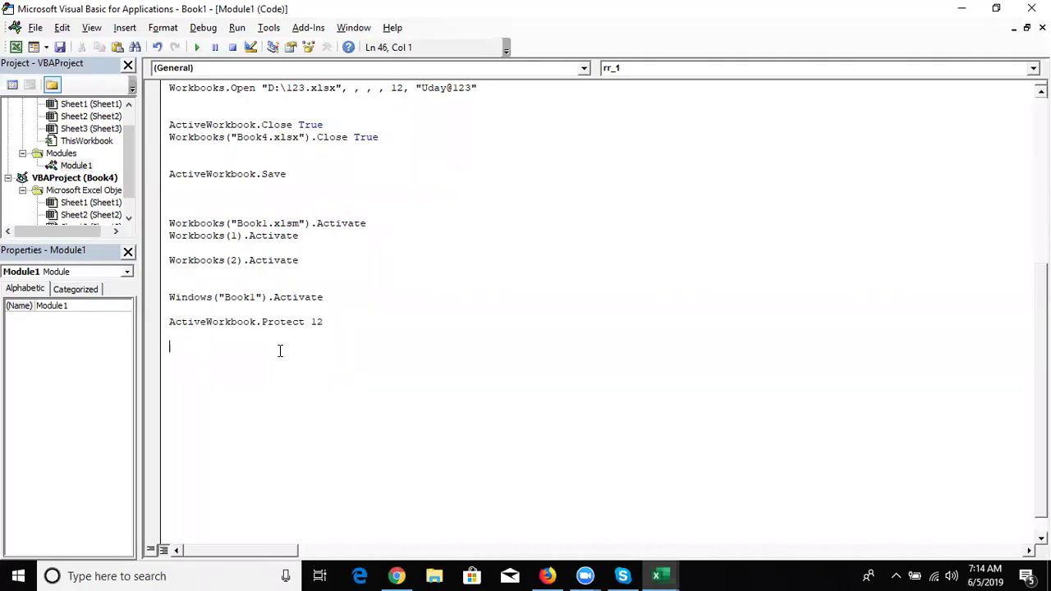
{"action": "key", "text": "Up"}
{"action": "key", "text": "Up"}
{"action": "key", "text": "Up"}
{"action": "key", "text": "Up"}
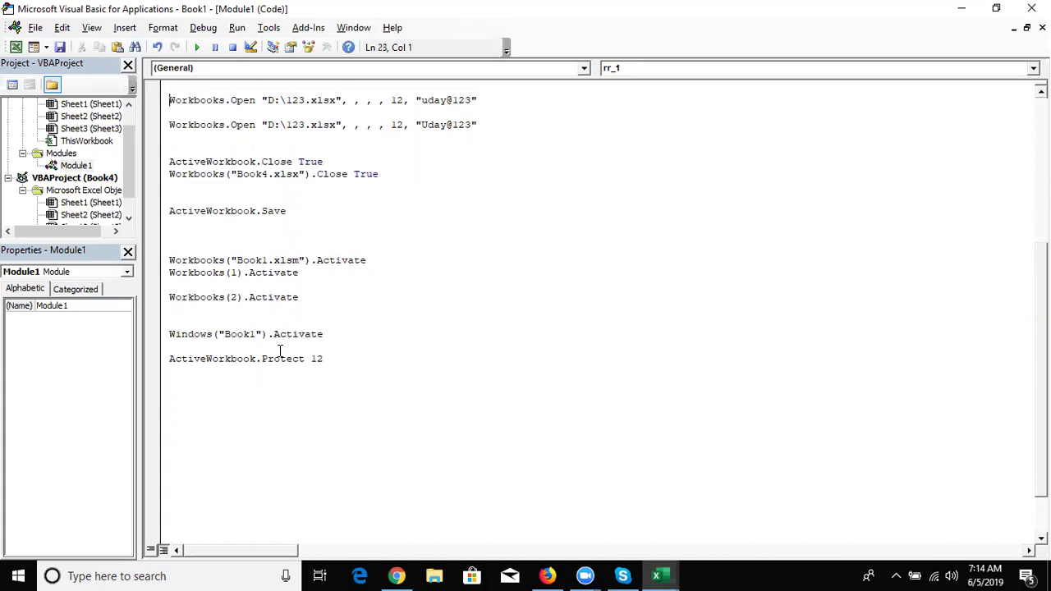
{"action": "key", "text": "shift+Down"}
{"action": "key", "text": "Up"}
{"action": "key", "text": "Up"}
{"action": "key", "text": "Up"}
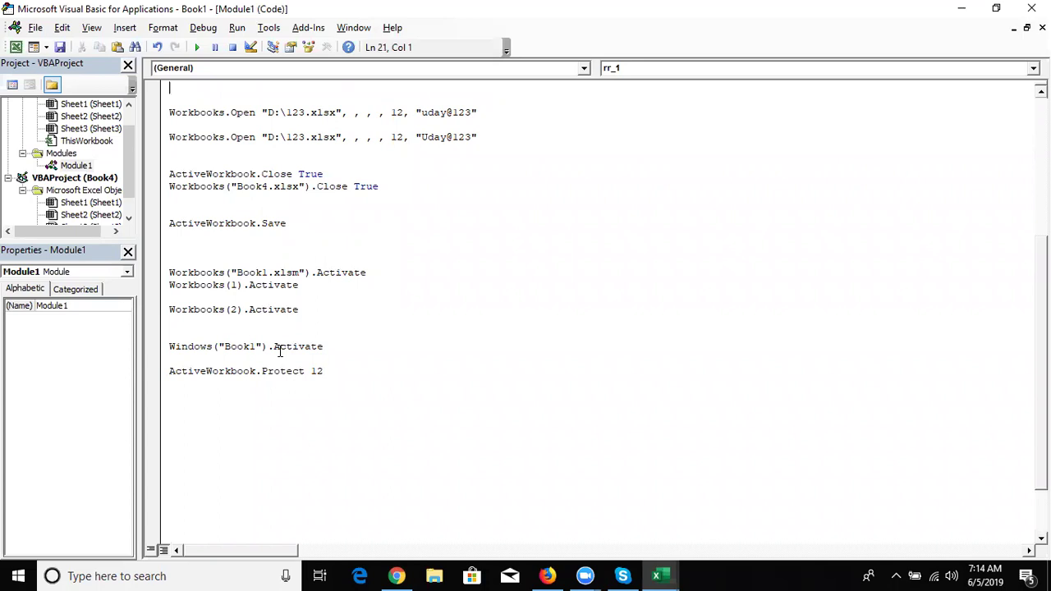
{"action": "key", "text": "Up"}
{"action": "key", "text": "shift+Down"}
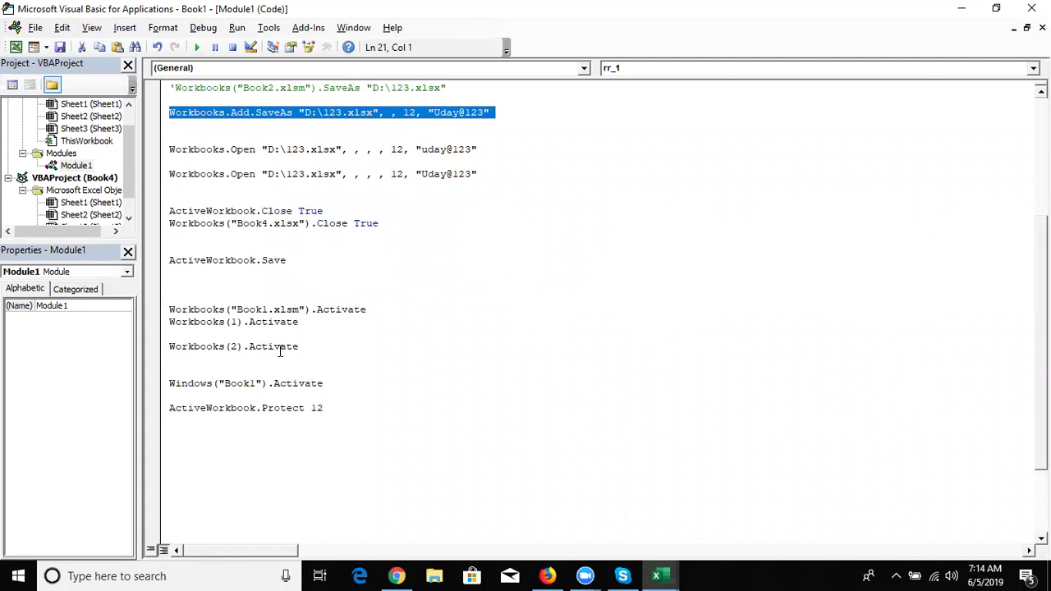
{"action": "key", "text": "Escape"}
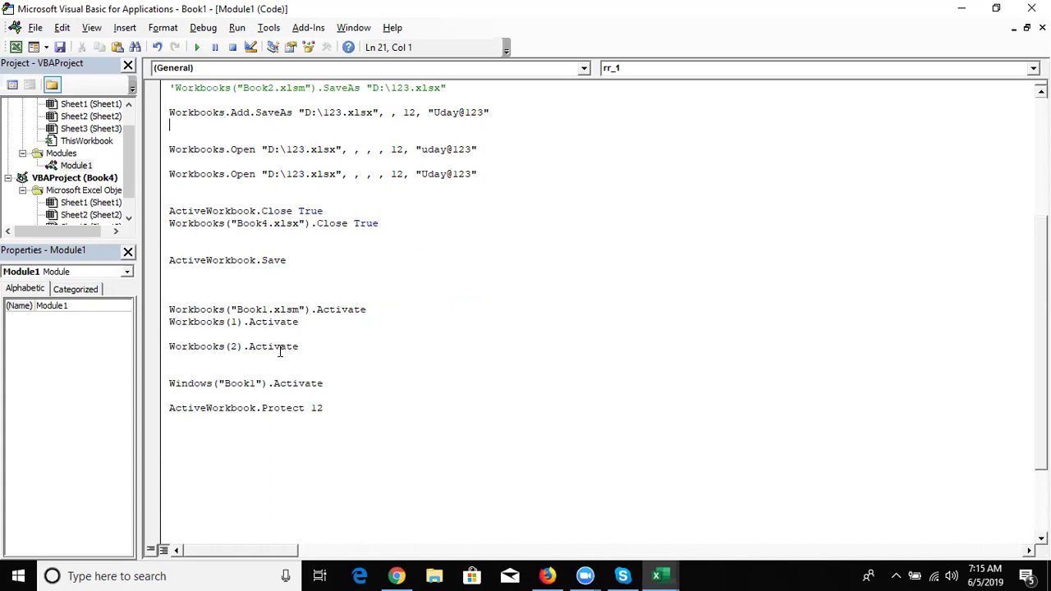
{"action": "key", "text": "Down"}
{"action": "key", "text": "Down"}
{"action": "key", "text": "Down"}
{"action": "key", "text": "Down"}
{"action": "key", "text": "Down"}
{"action": "key", "text": "Down"}
{"action": "key", "text": "Down"}
{"action": "type", "text": "activeworkboo"}
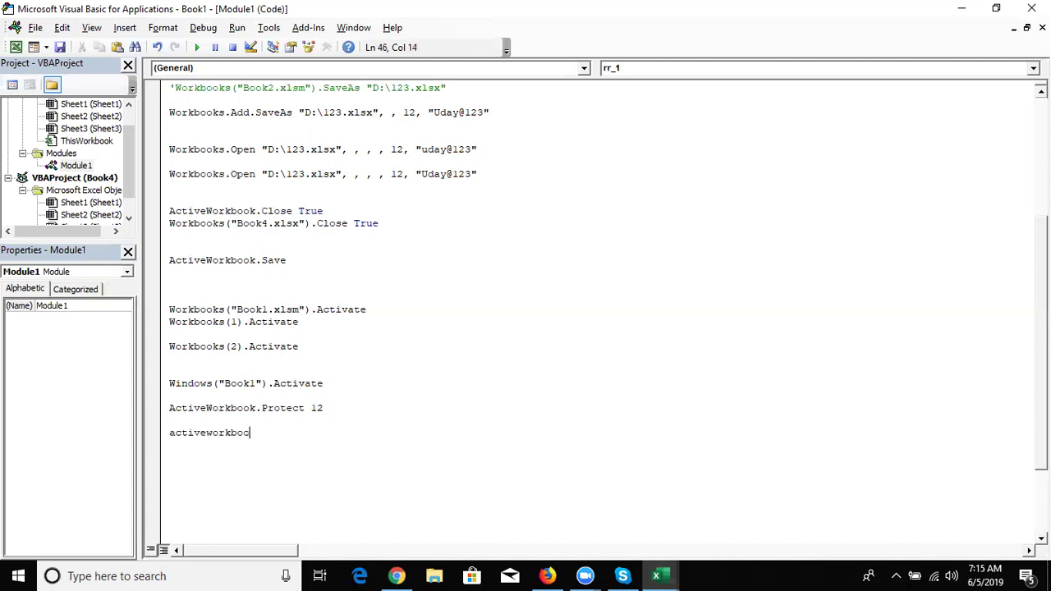
{"action": "type", "text": "k."}
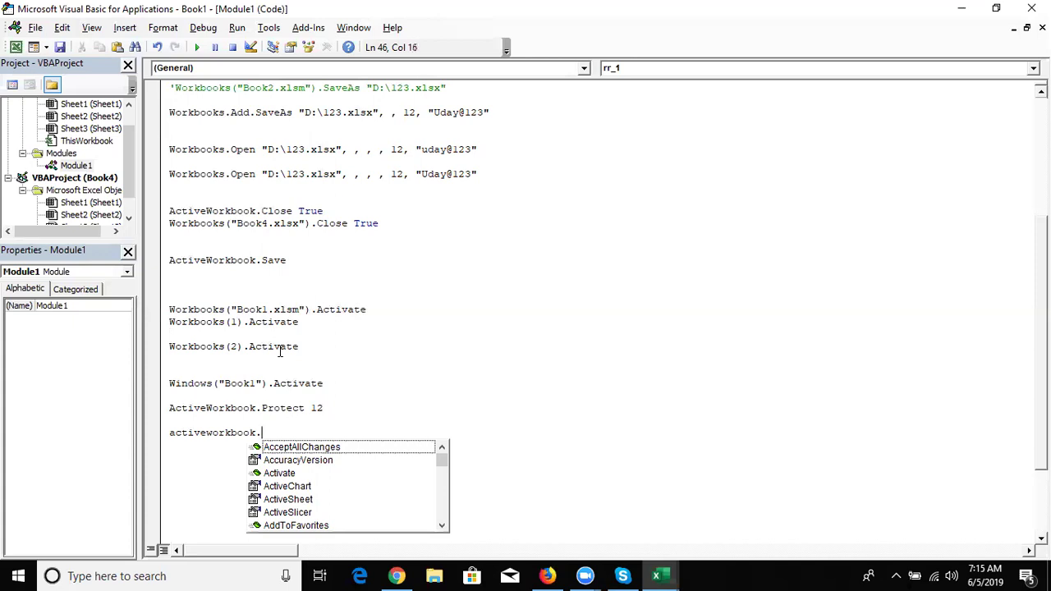
{"action": "type", "text": "p"}
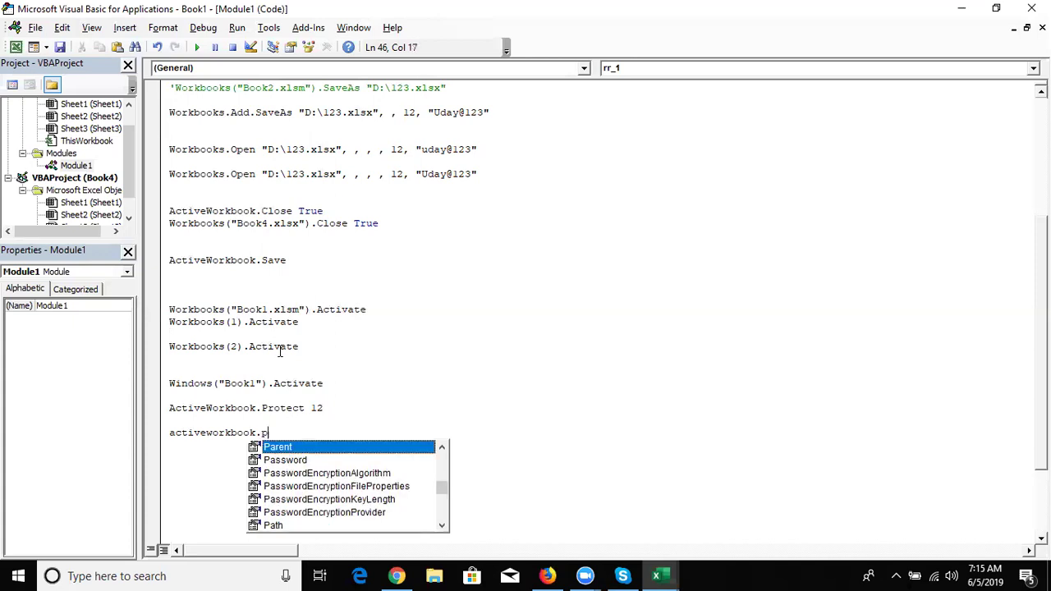
{"action": "key", "text": "Down"}
{"action": "key", "text": "Tab"}
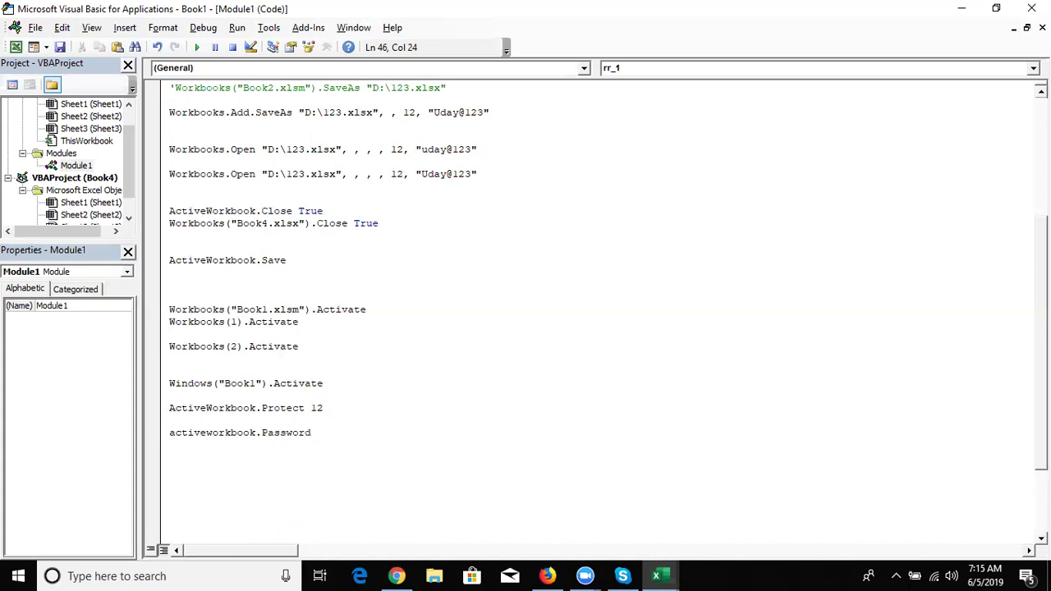
{"action": "key", "text": "Return"}
{"action": "key", "text": "shift+Up"}
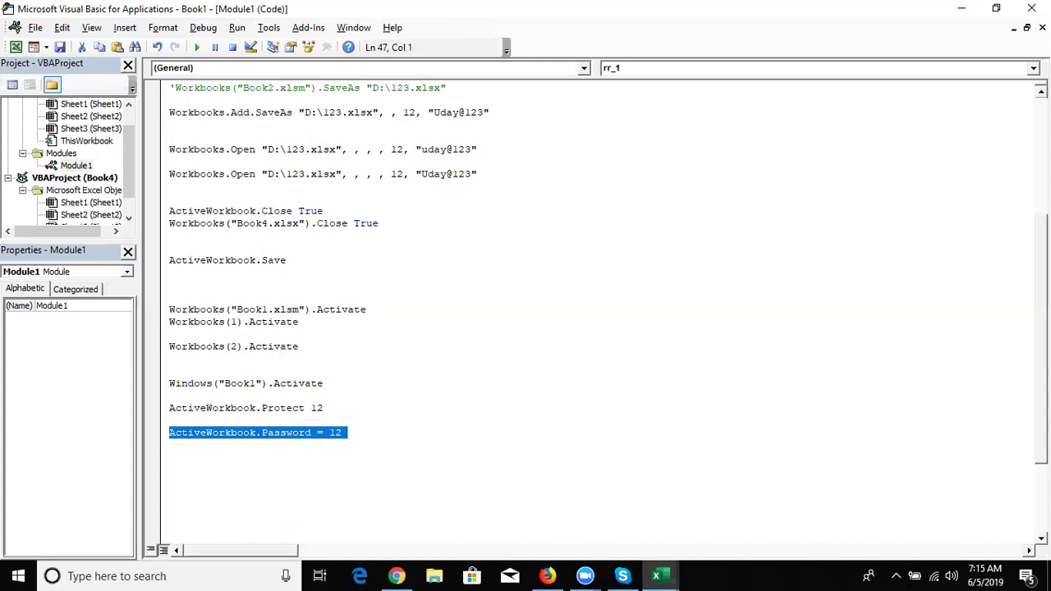
{"action": "key", "text": "alt+Tab"}
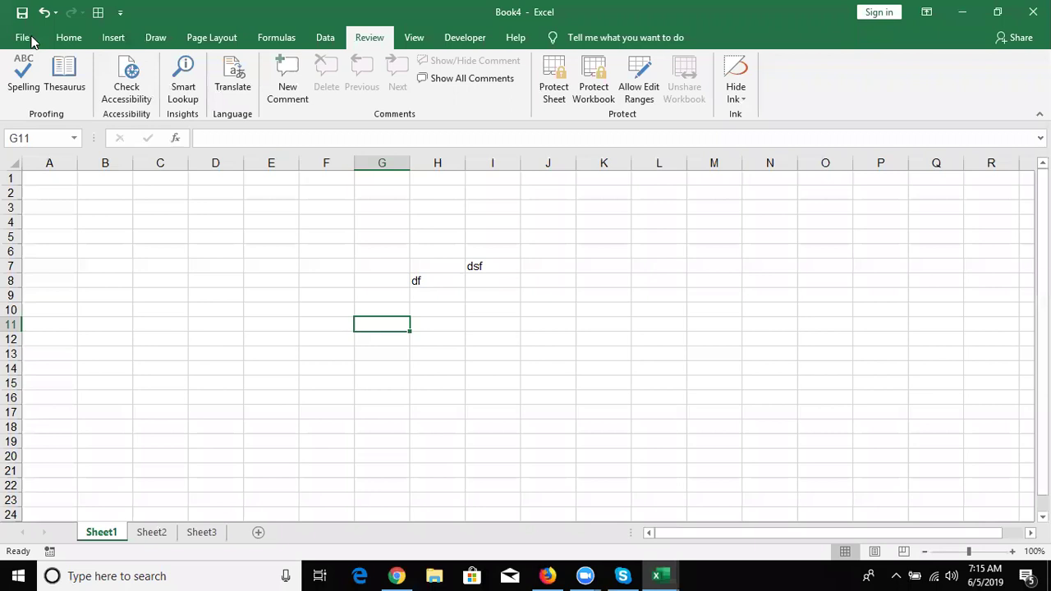
{"action": "left_click", "coordinate": [32, 41]}
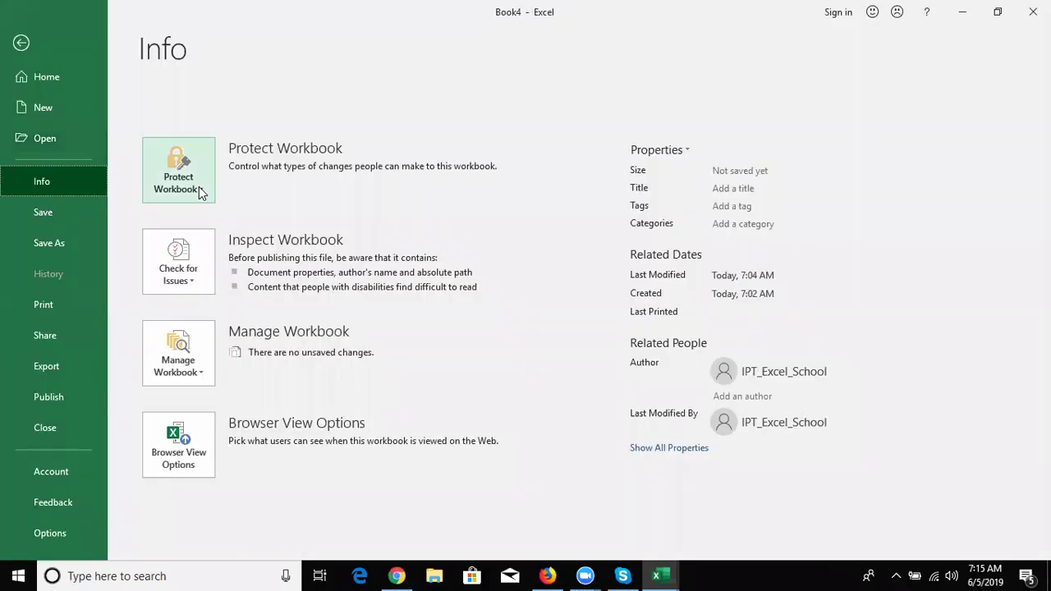
{"action": "left_click", "coordinate": [199, 193]}
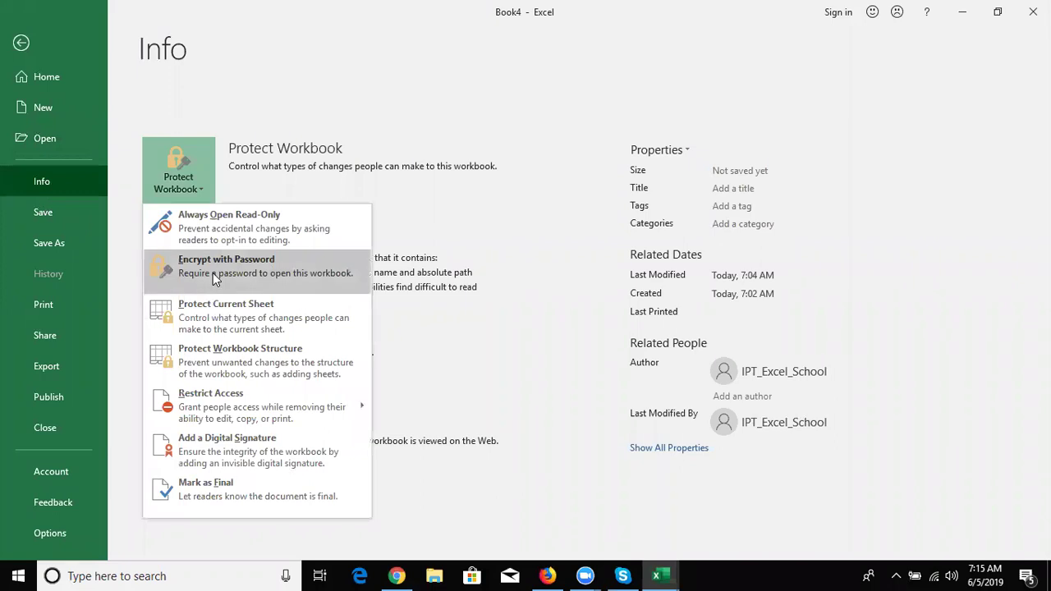
{"action": "left_click", "coordinate": [213, 272]}
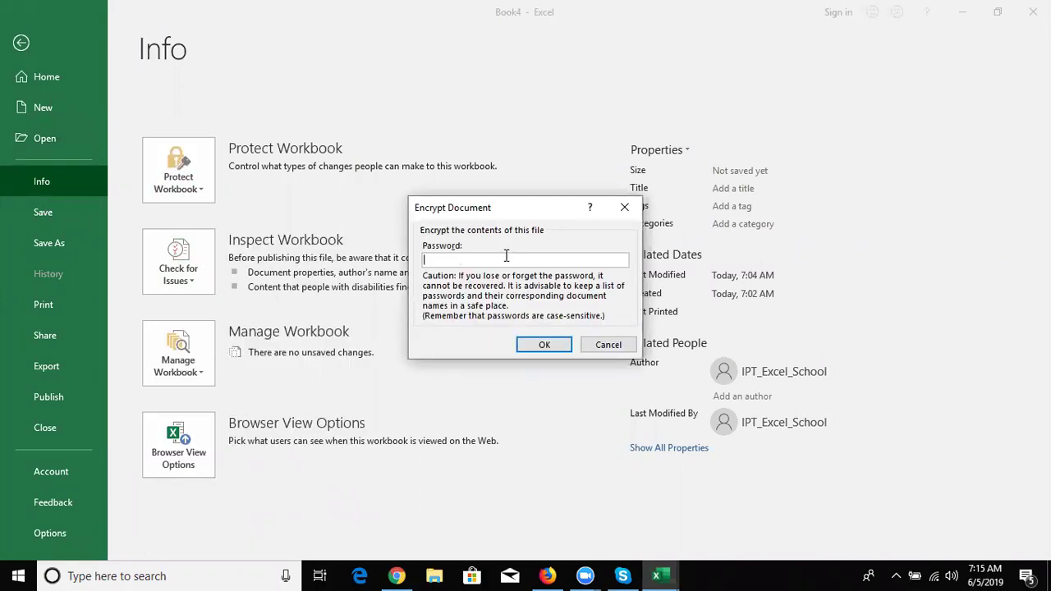
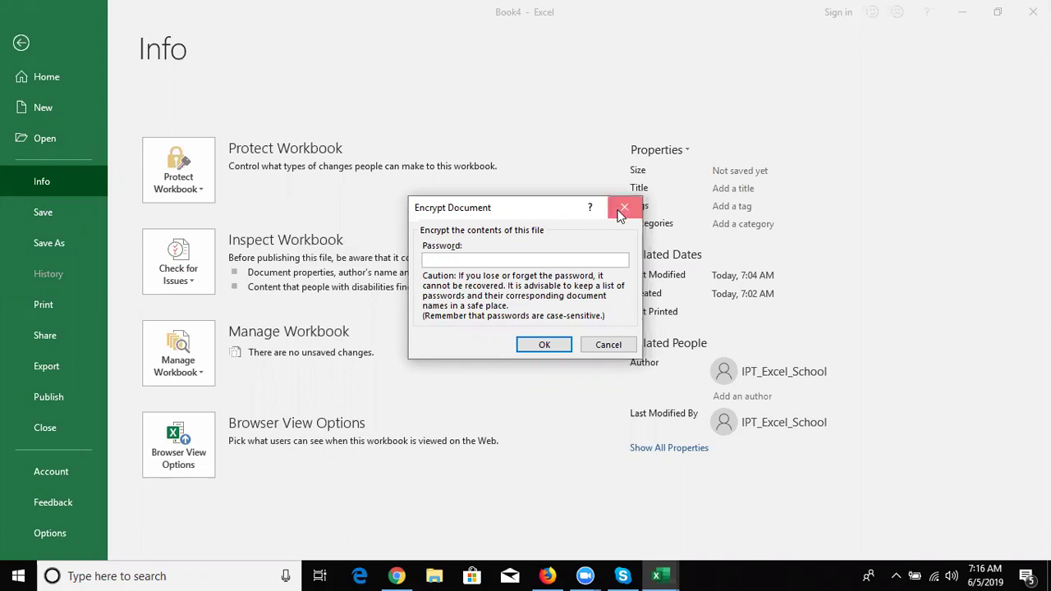
{"action": "left_click", "coordinate": [621, 212]}
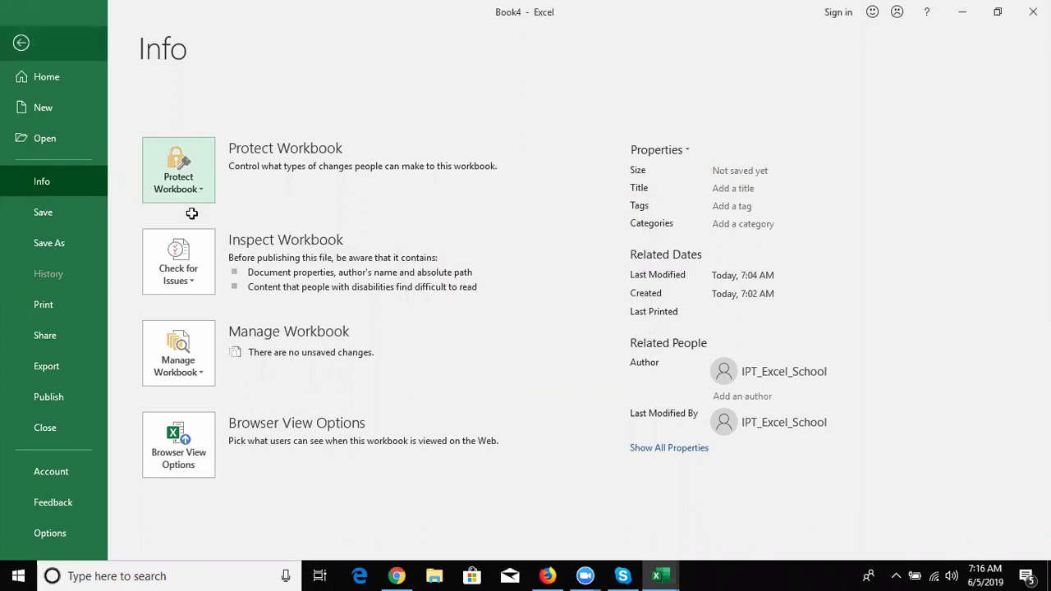
{"action": "key", "text": "Escape"}
{"action": "left_click", "coordinate": [191, 219]}
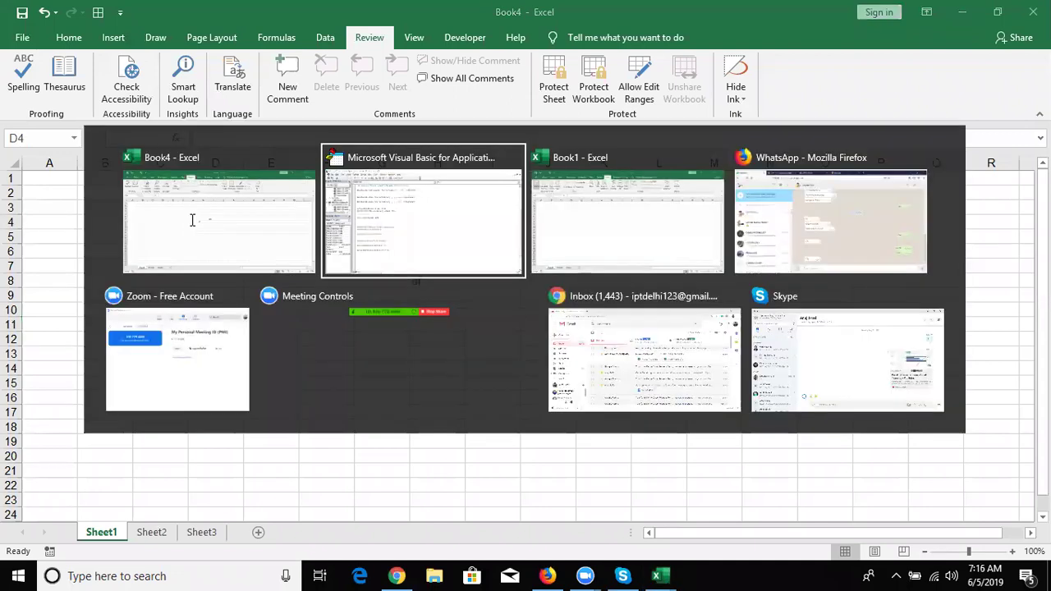
{"action": "key", "text": "alt+Tab"}
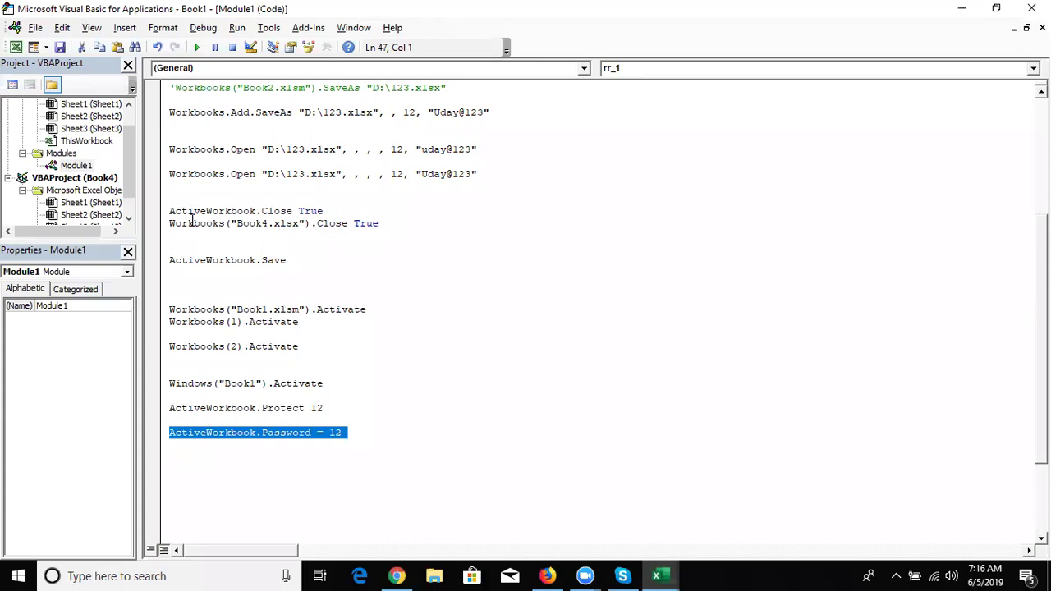
- Inspect the password values on the Password, Workbooks.Open and SaveAs lines
{"action": "key", "text": "Left"}
{"action": "key", "text": "Down"}
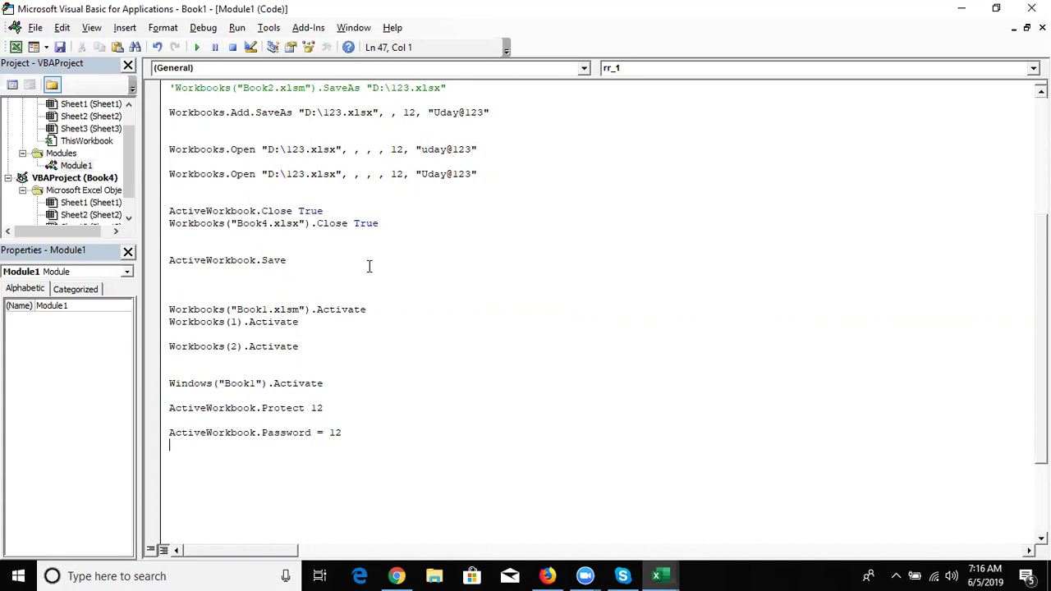
{"action": "double_click", "coordinate": [334, 433]}
{"action": "left_click", "coordinate": [390, 152]}
{"action": "key", "text": "shift+End"}
{"action": "key", "text": "Up"}
{"action": "key", "text": "shift+End"}
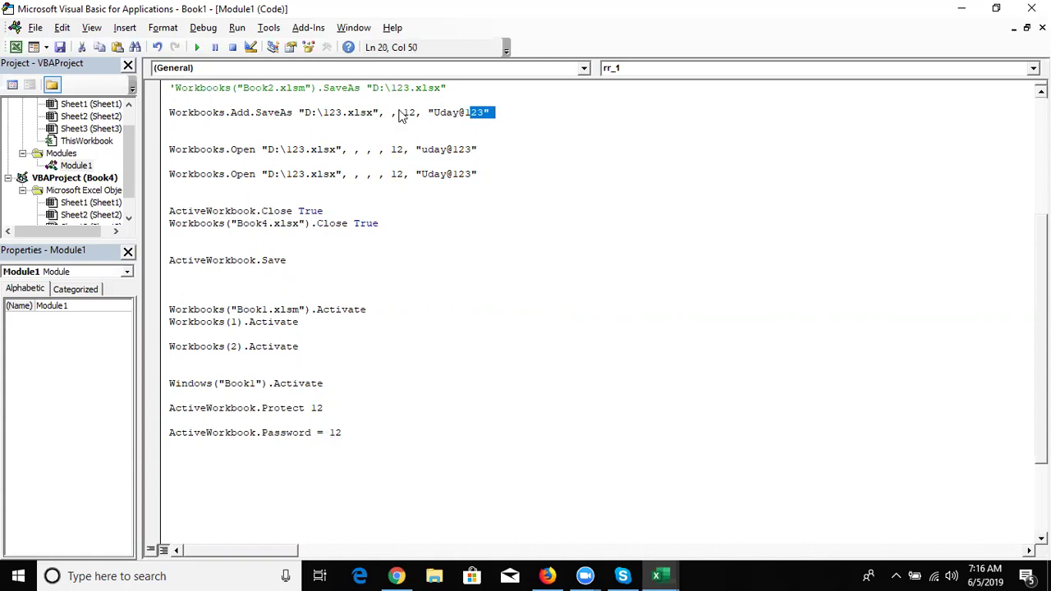
{"action": "left_click", "coordinate": [400, 115], "text": "shift"}
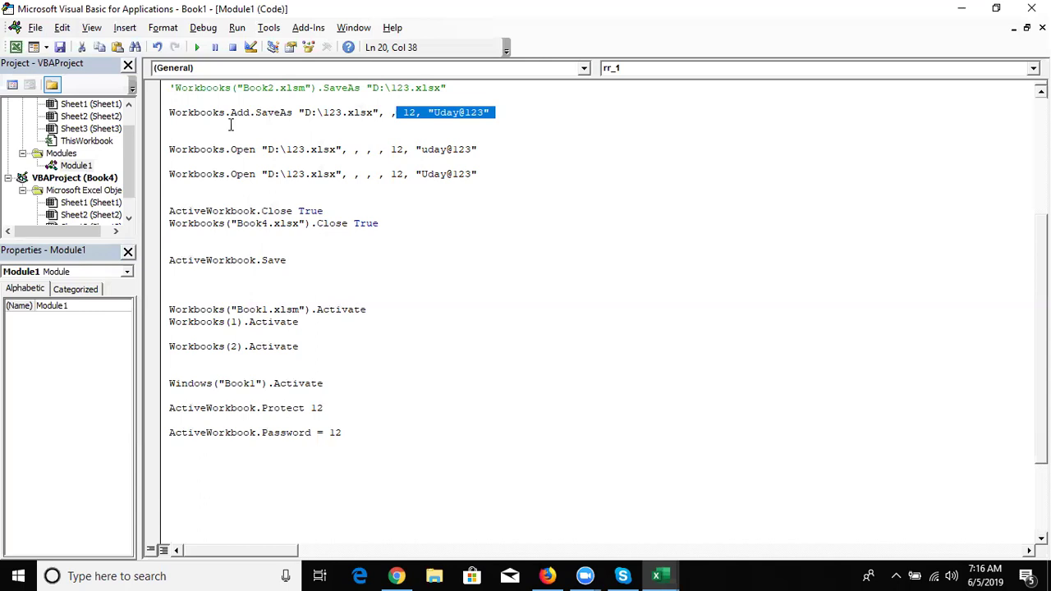
- Toggle breakpoints on the SaveAs and Password lines on and off, leaving none set
{"action": "left_click", "coordinate": [161, 119]}
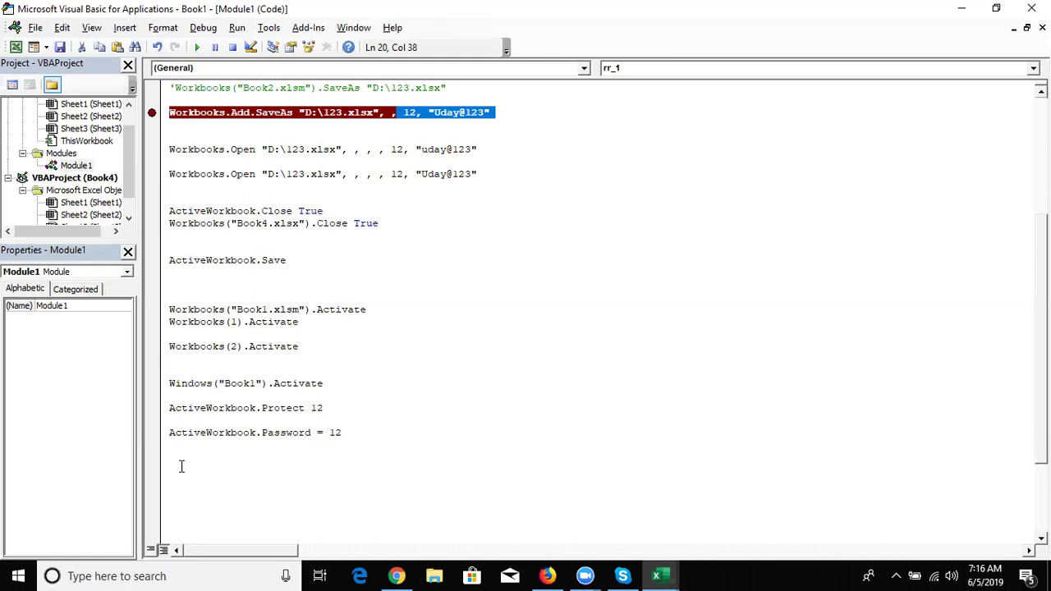
{"action": "key", "text": "F9"}
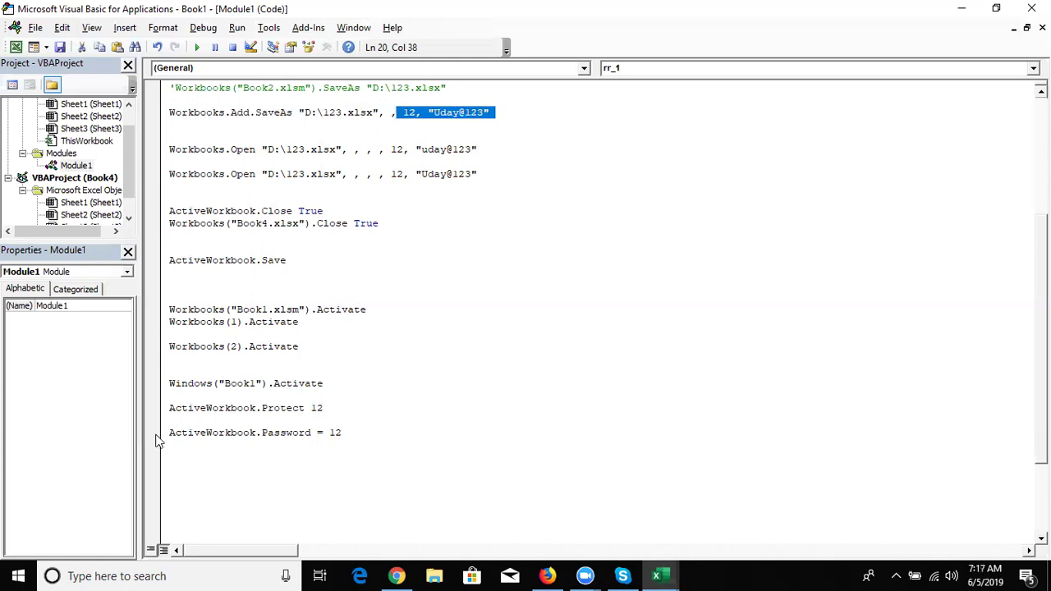
{"action": "left_click", "coordinate": [152, 433]}
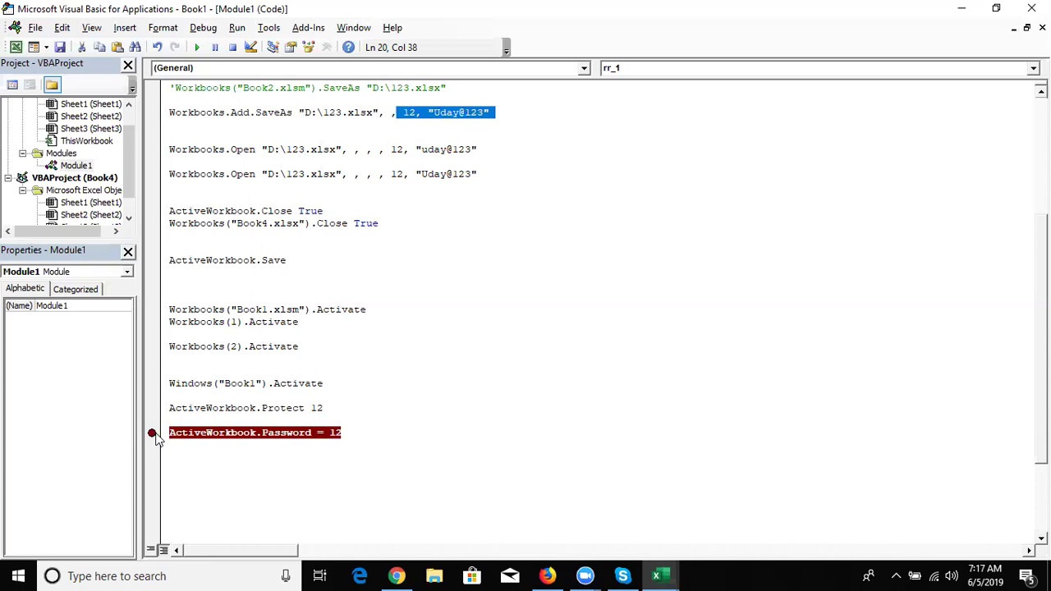
{"action": "left_click", "coordinate": [152, 433]}
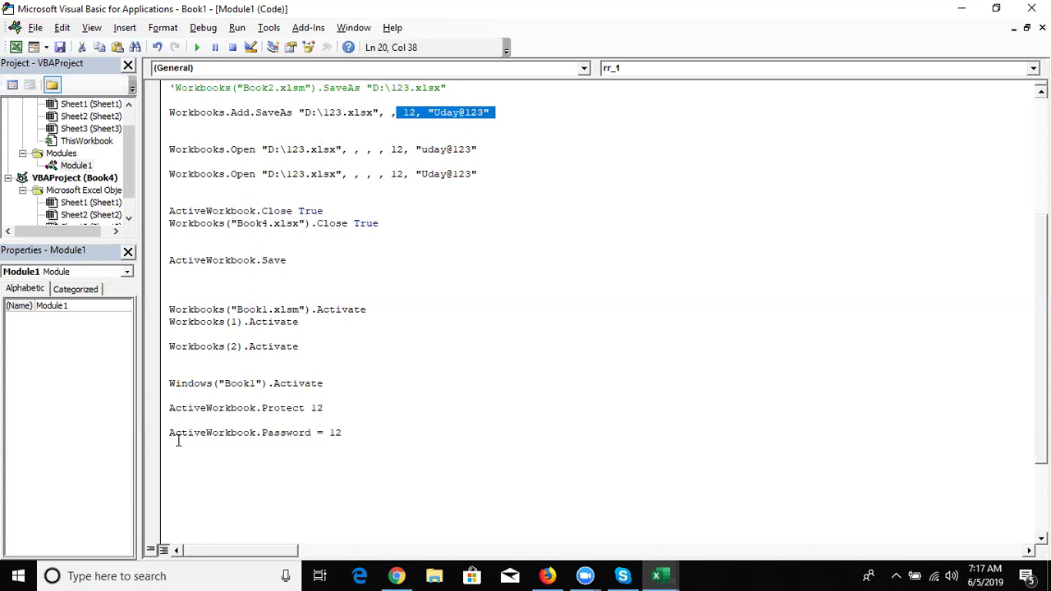
{"action": "left_click", "coordinate": [329, 420]}
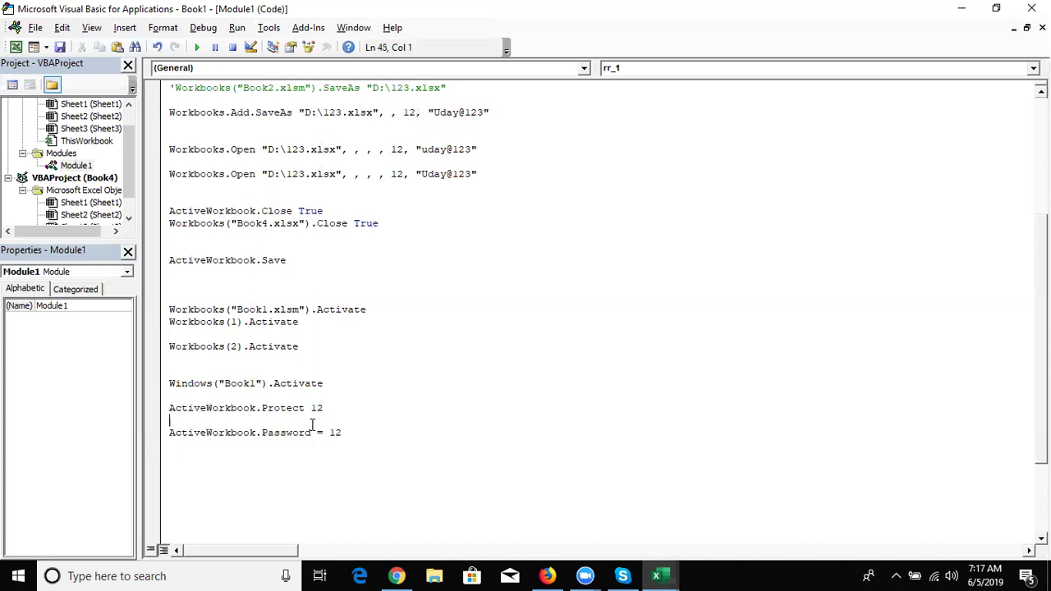
{"action": "left_click", "coordinate": [225, 369], "text": "shift"}
{"action": "left_click", "coordinate": [181, 260], "text": "shift"}
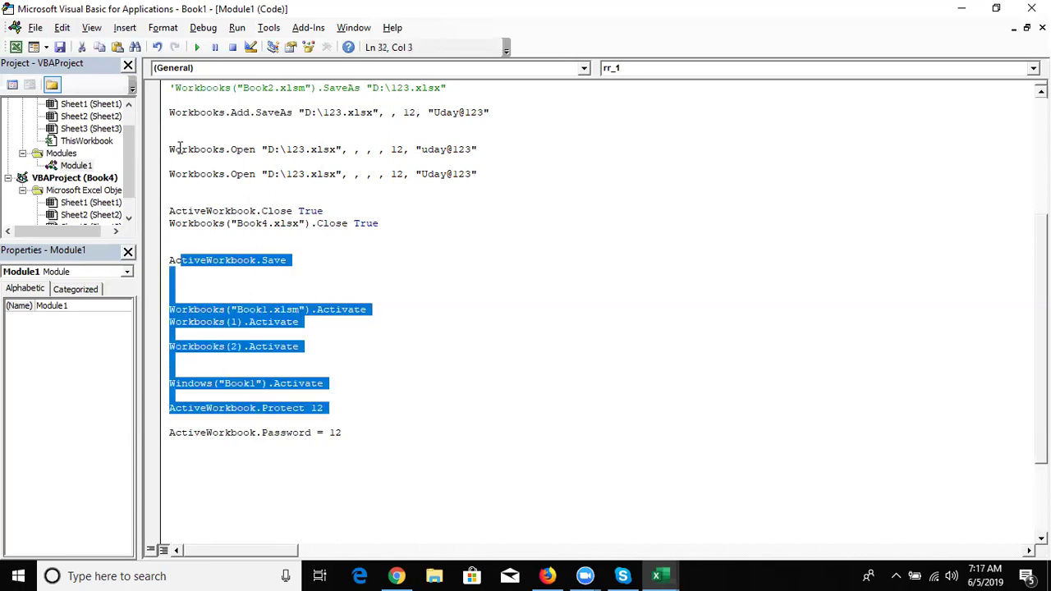
{"action": "left_click", "coordinate": [163, 113], "text": "shift"}
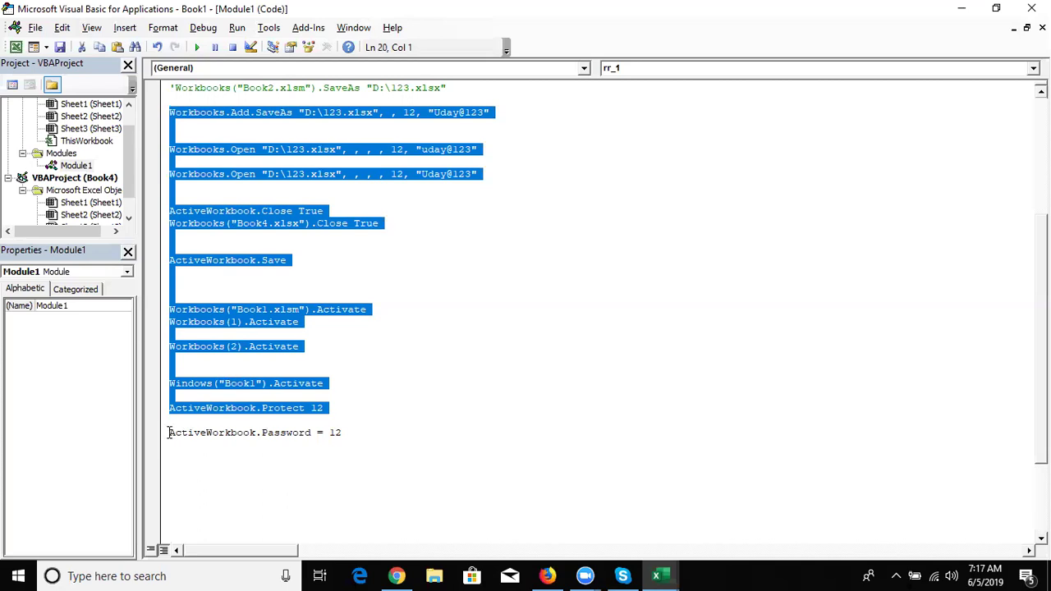
{"action": "left_click", "coordinate": [379, 424]}
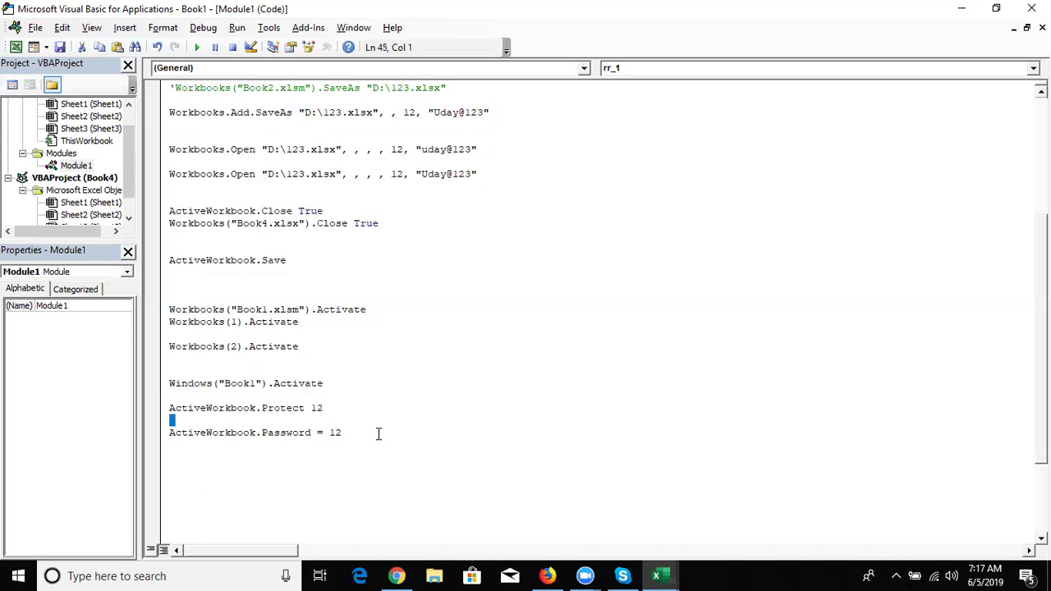
{"action": "left_click", "coordinate": [378, 434], "text": "shift"}
{"action": "key", "text": "End"}
{"action": "left_click", "coordinate": [166, 424]}
{"action": "left_click", "coordinate": [302, 443], "text": "shift"}
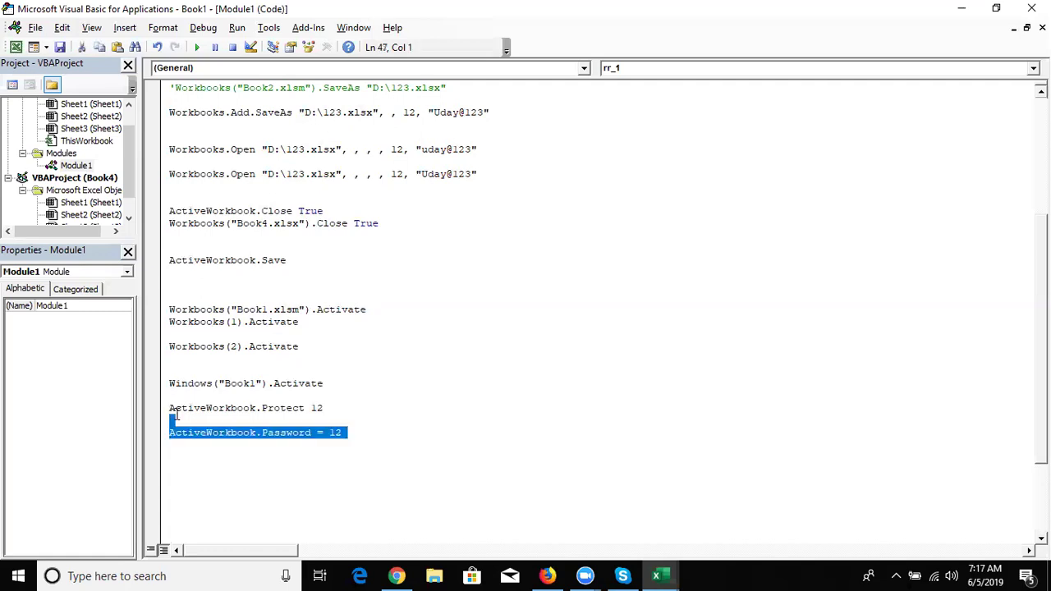
{"action": "left_click", "coordinate": [176, 415]}
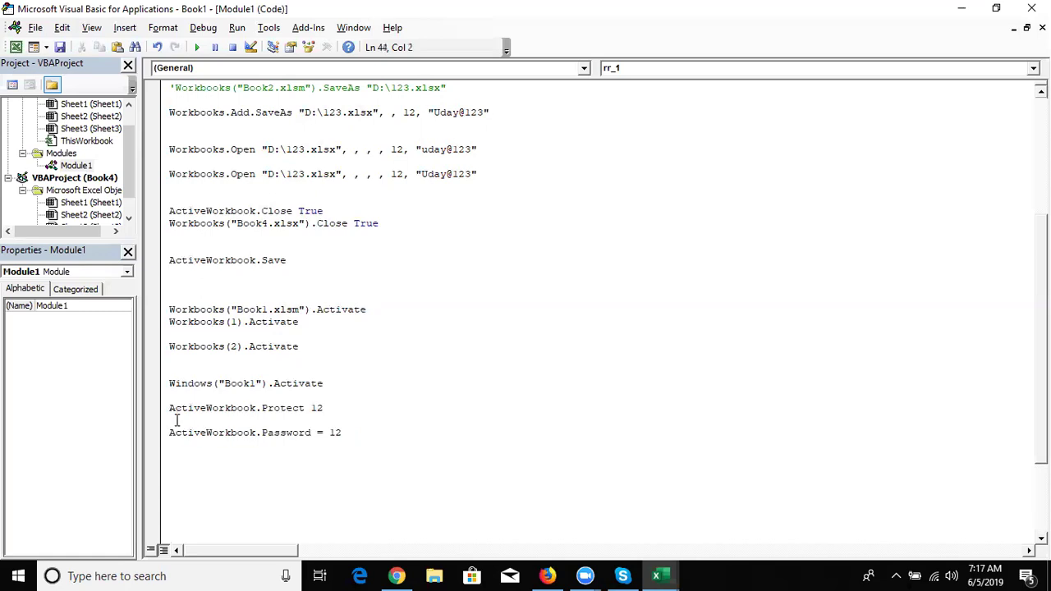
{"action": "left_click_drag", "start_coordinate": [176, 421], "coordinate": [115, 96]}
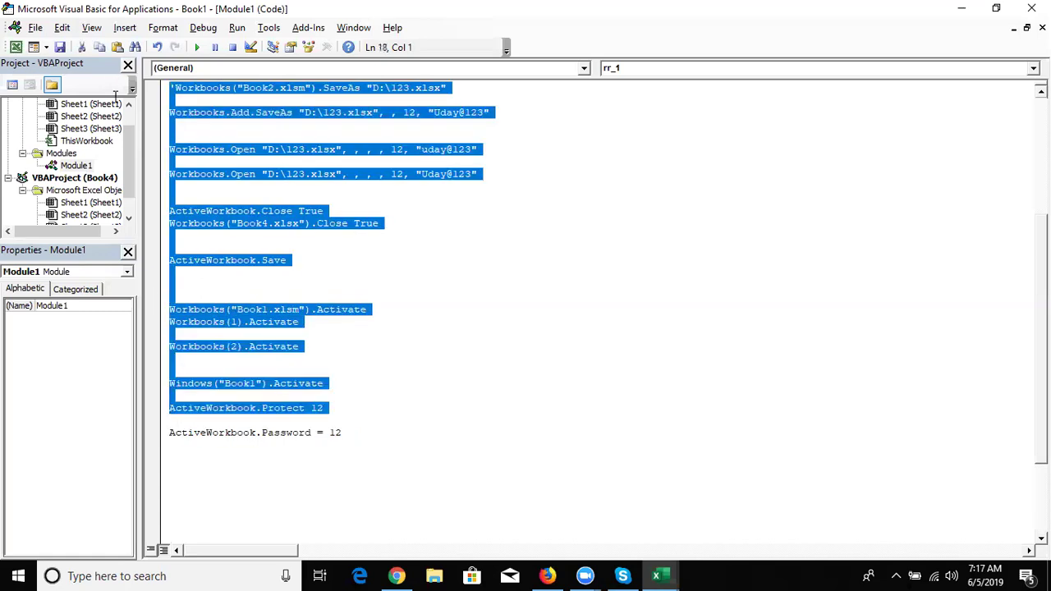
{"action": "left_click", "coordinate": [326, 431]}
{"action": "double_click", "coordinate": [322, 431]}
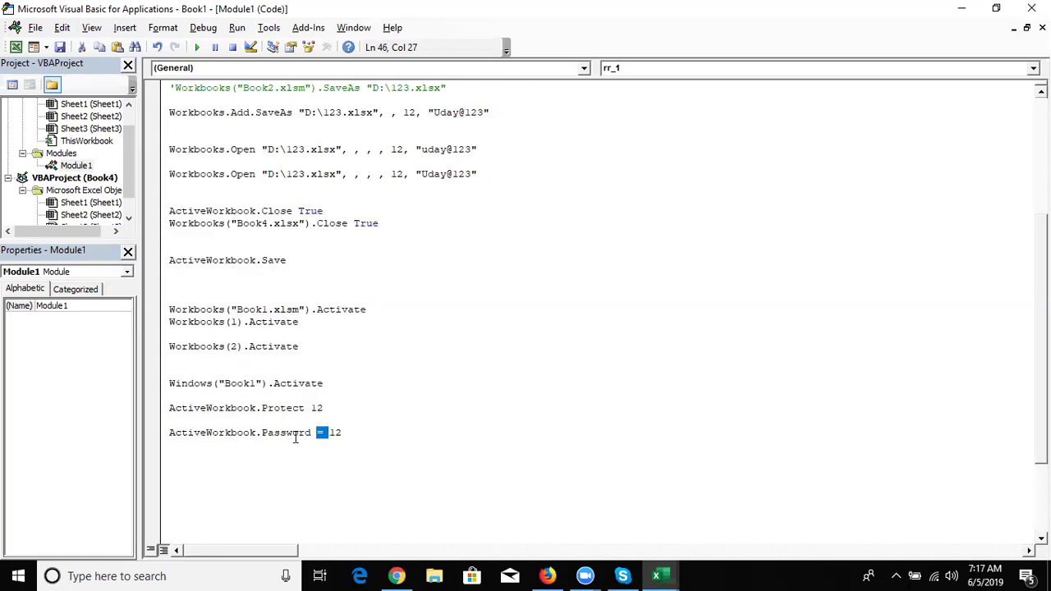
{"action": "double_click", "coordinate": [235, 433]}
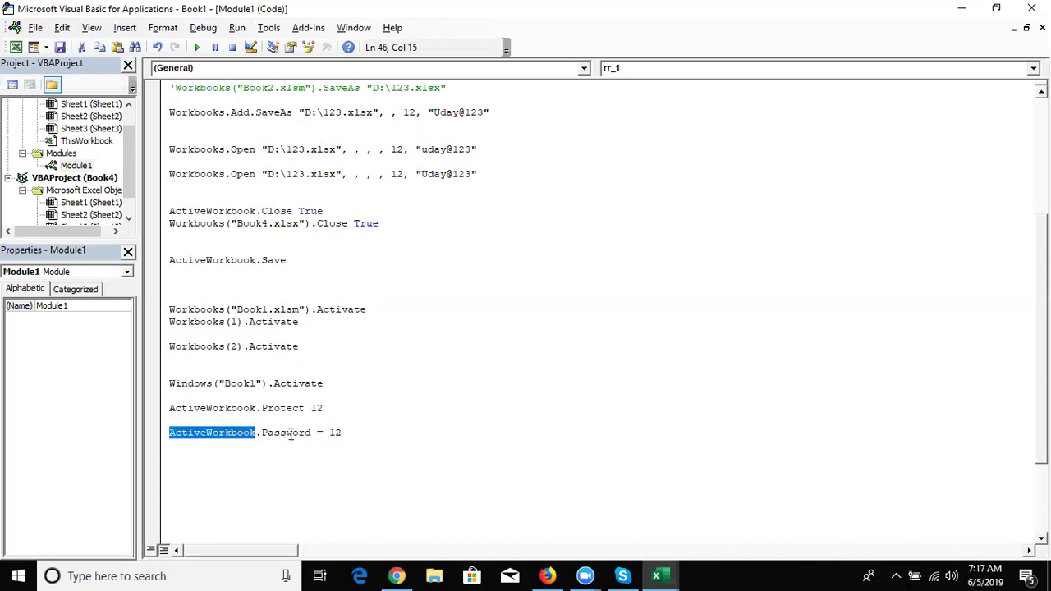
{"action": "double_click", "coordinate": [293, 434]}
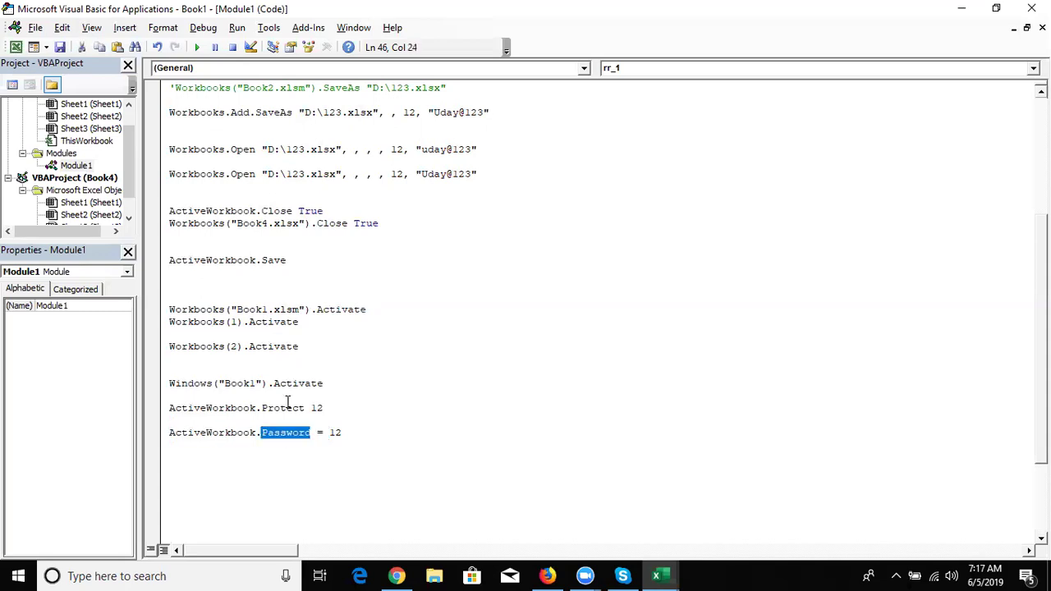
{"action": "double_click", "coordinate": [292, 408]}
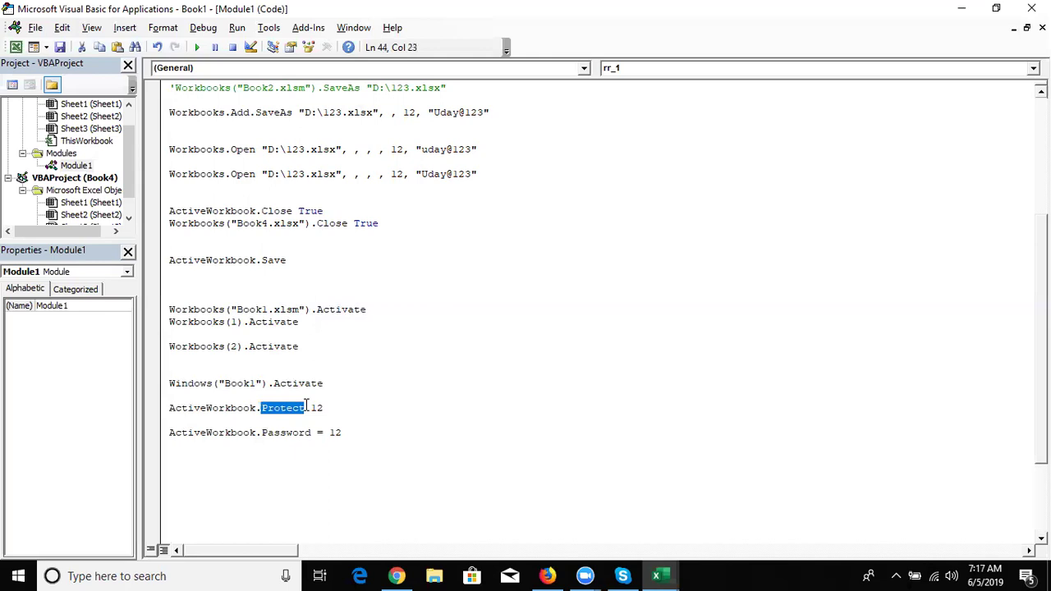
{"action": "left_click_drag", "start_coordinate": [305, 408], "coordinate": [310, 407]}
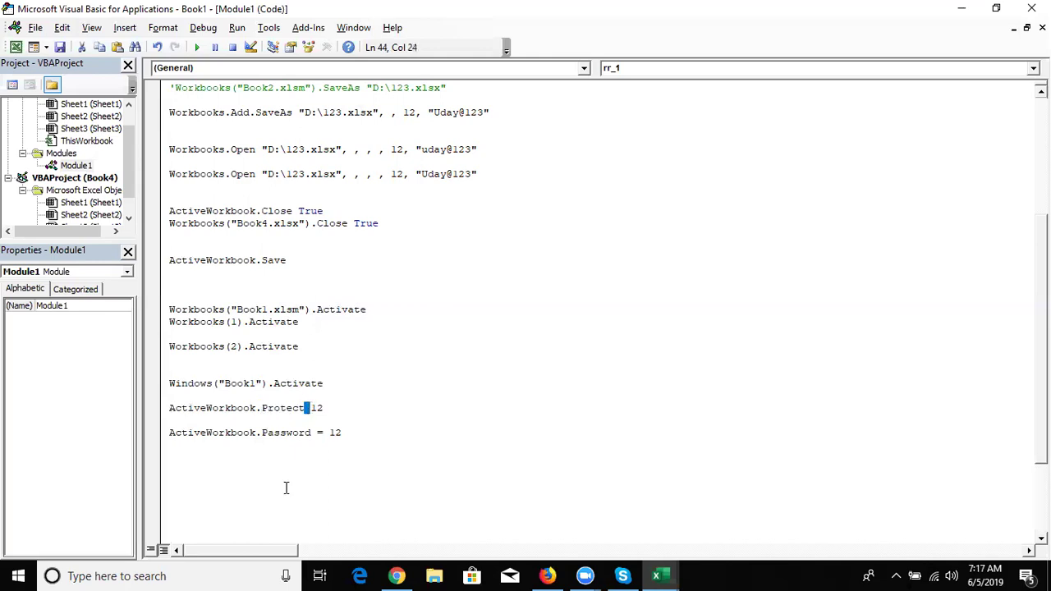
{"action": "left_click", "coordinate": [319, 431]}
{"action": "left_click", "coordinate": [325, 430], "text": "shift"}
{"action": "double_click", "coordinate": [278, 437]}
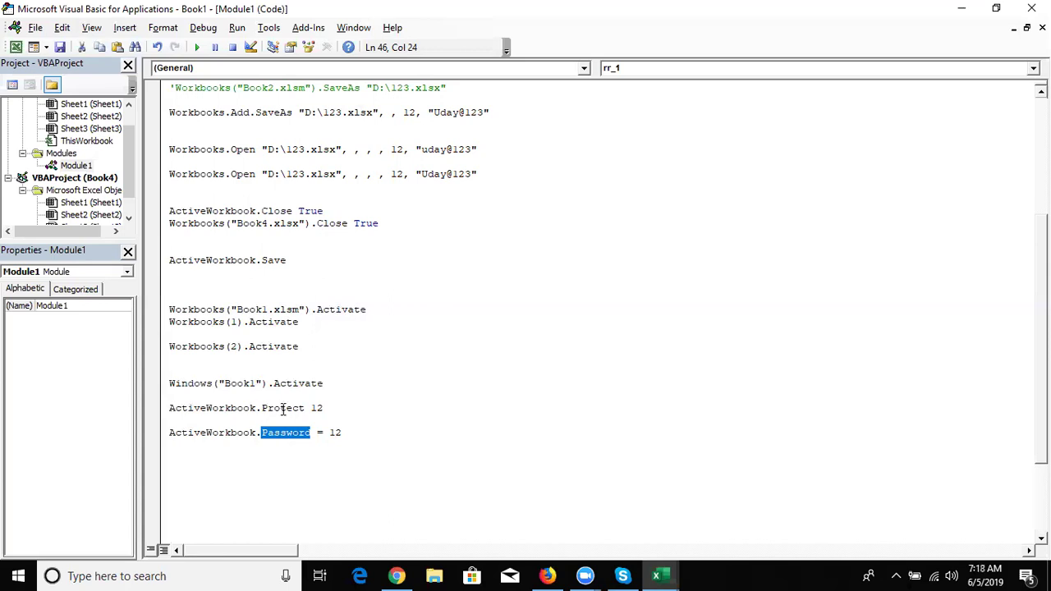
{"action": "double_click", "coordinate": [282, 408]}
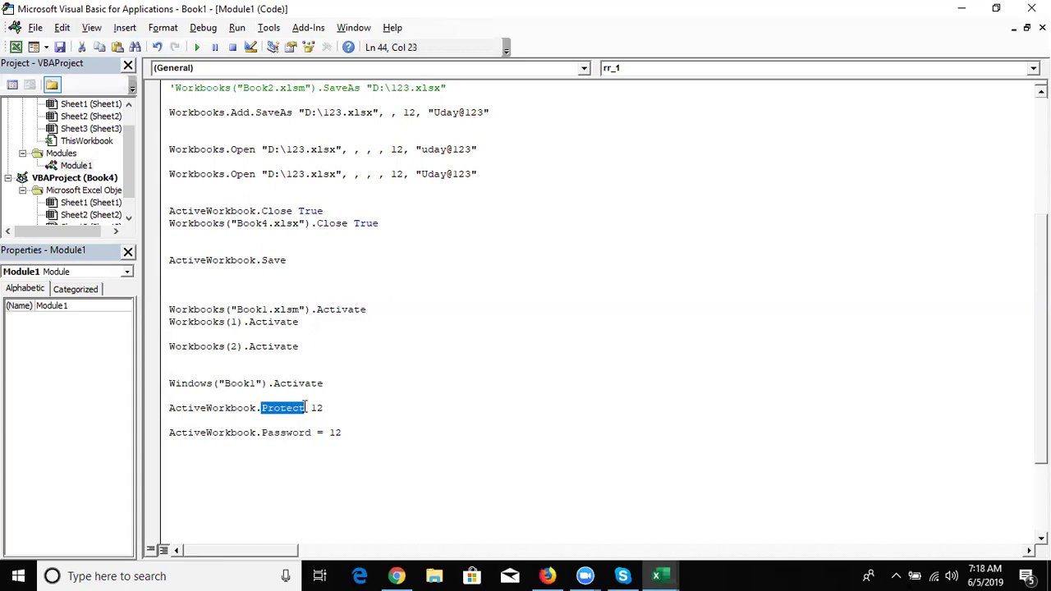
{"action": "left_click", "coordinate": [306, 408]}
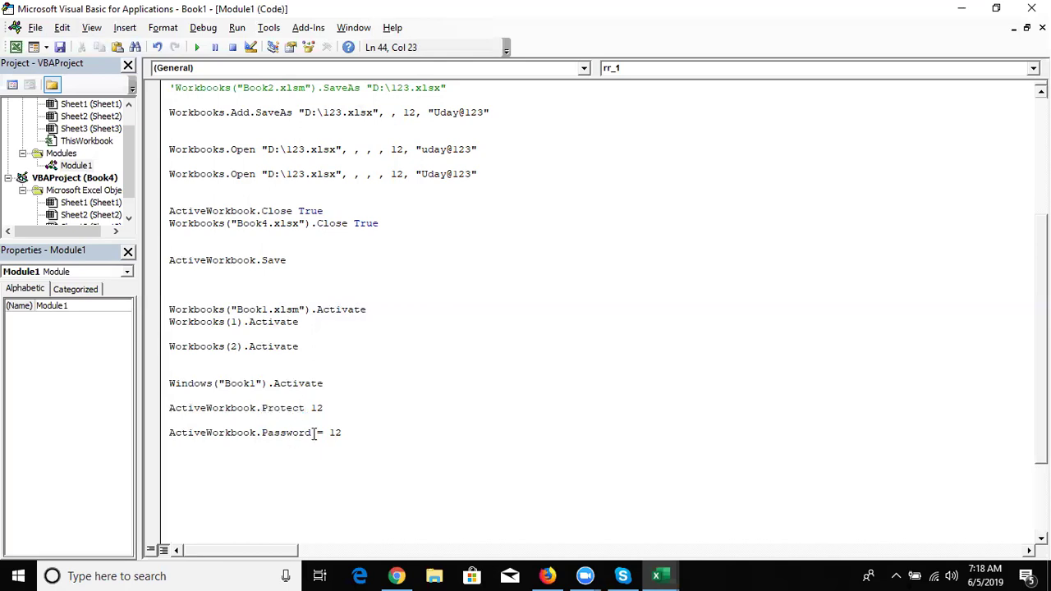
{"action": "double_click", "coordinate": [312, 433]}
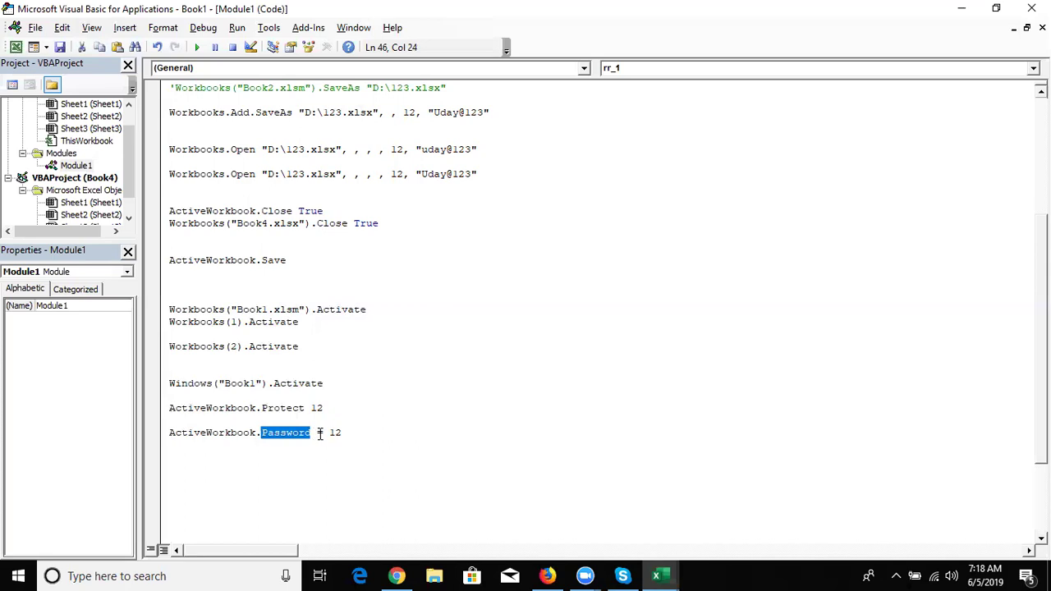
{"action": "left_click", "coordinate": [319, 433]}
{"action": "left_click_drag", "start_coordinate": [317, 433], "coordinate": [322, 433]}
{"action": "left_click", "coordinate": [305, 408]}
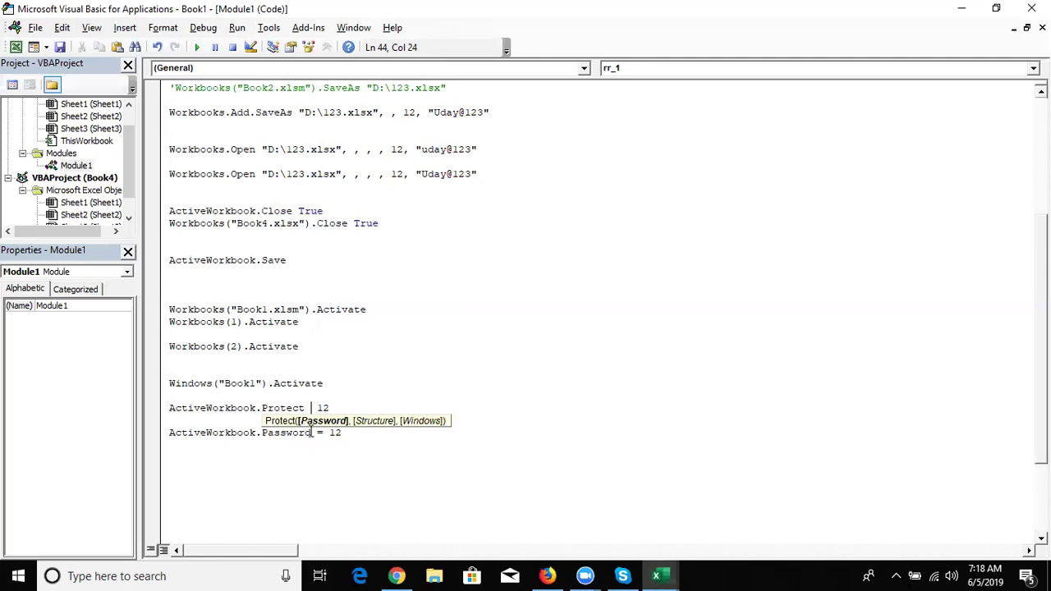
{"action": "key", "text": "ctrl+End"}
{"action": "left_click", "coordinate": [312, 432]}
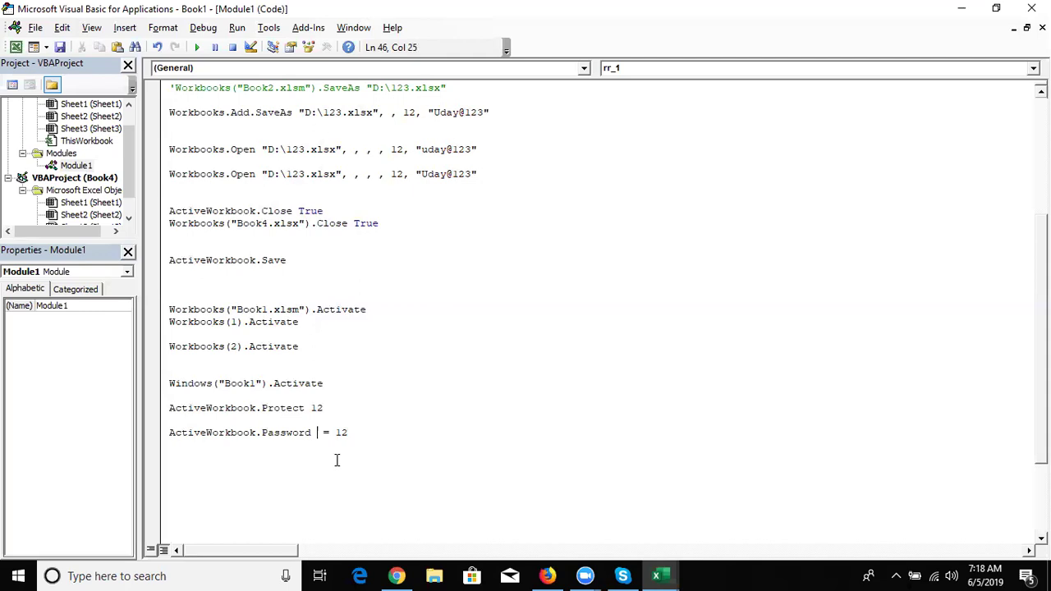
{"action": "left_click", "coordinate": [264, 469]}
{"action": "left_click", "coordinate": [255, 408]}
{"action": "type", "text": "."}
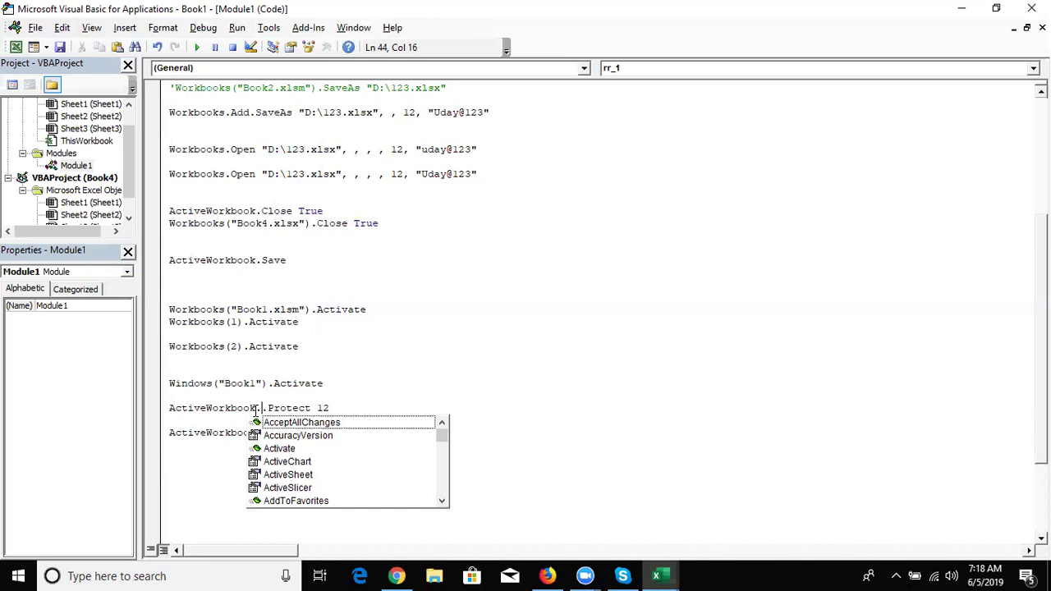
{"action": "key", "text": "BackSpace"}
{"action": "left_click", "coordinate": [258, 453]}
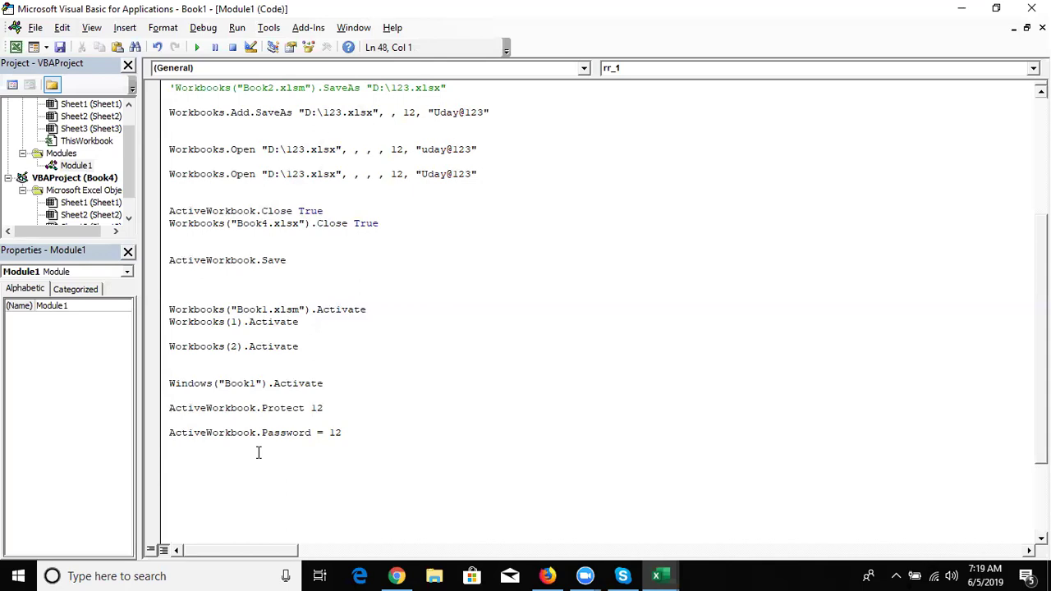
{"action": "left_click", "coordinate": [307, 408]}
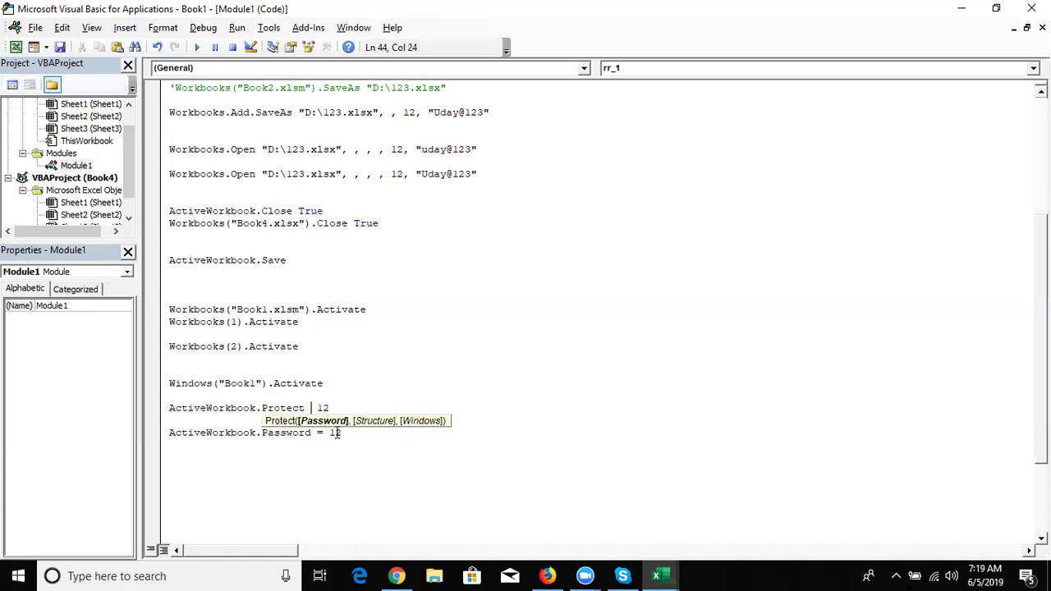
{"action": "left_click", "coordinate": [348, 222]}
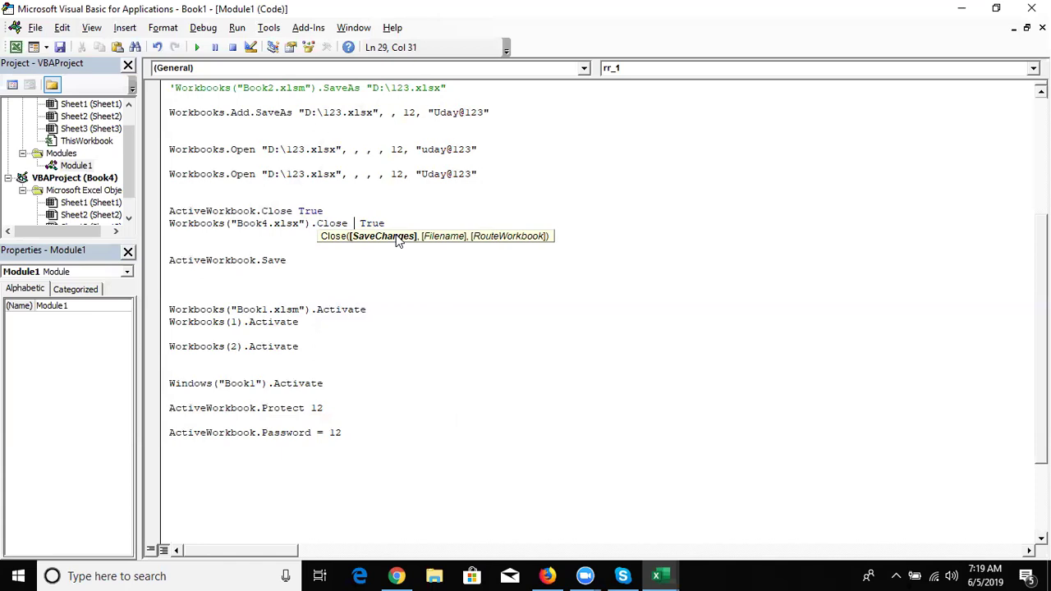
{"action": "left_click", "coordinate": [346, 415]}
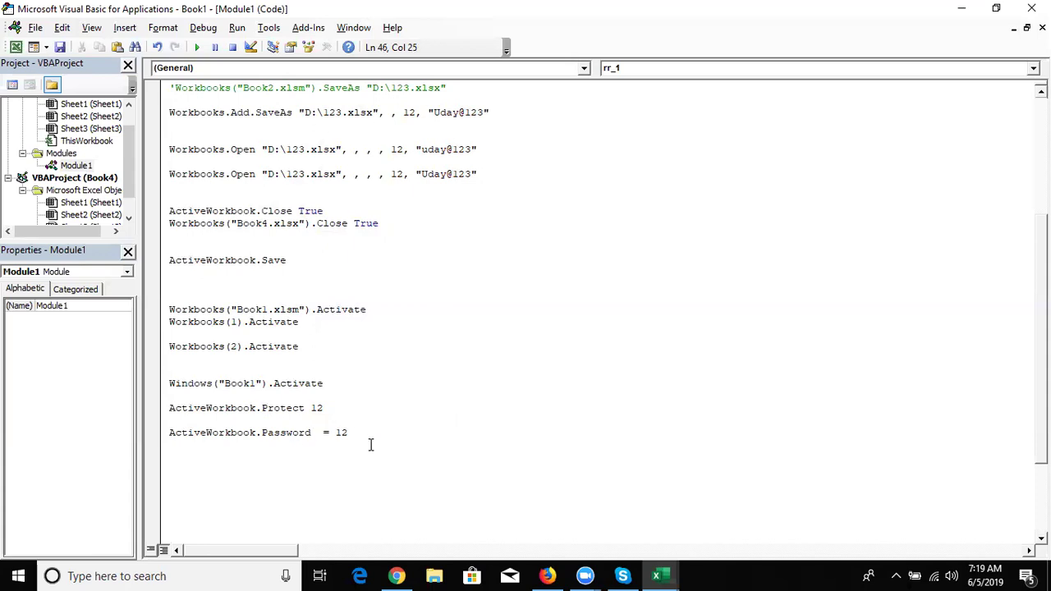
{"action": "key", "text": "ctrl+End"}
{"action": "left_click", "coordinate": [258, 408]}
{"action": "type", "text": ".pr"}
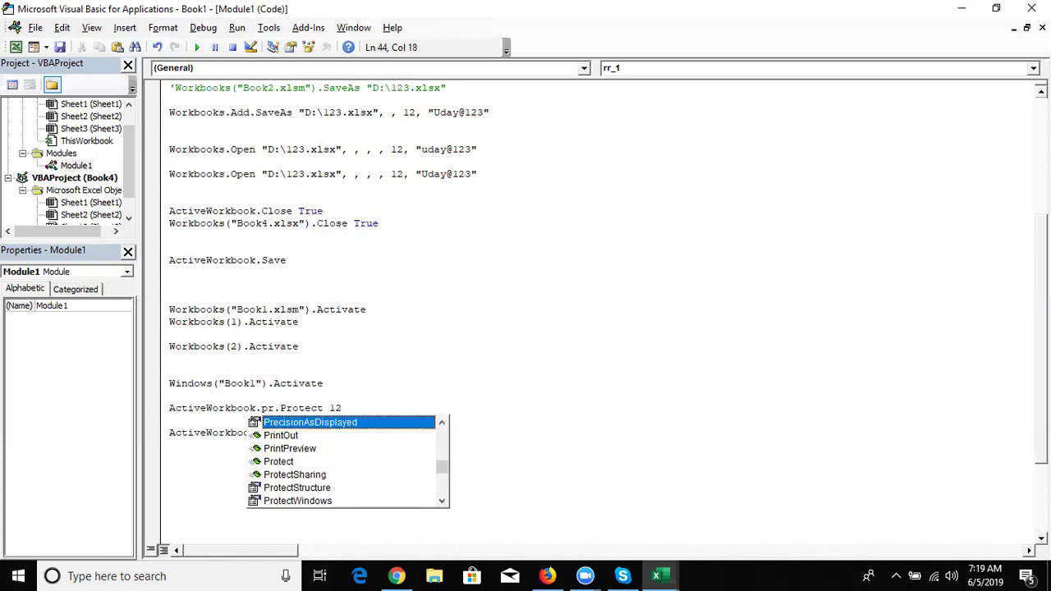
{"action": "left_click", "coordinate": [290, 448]}
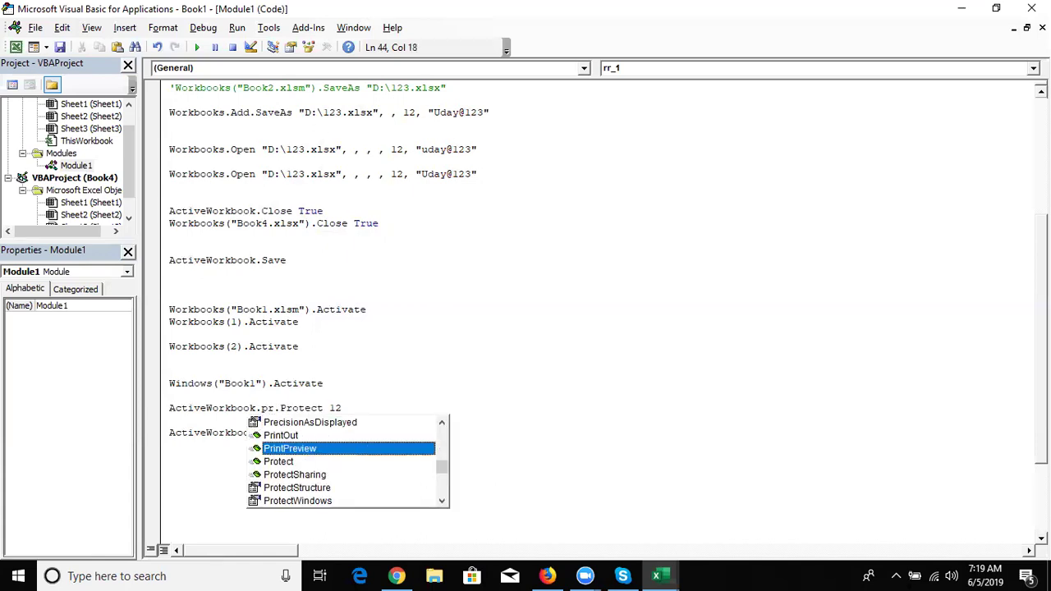
{"action": "left_click", "coordinate": [253, 467]}
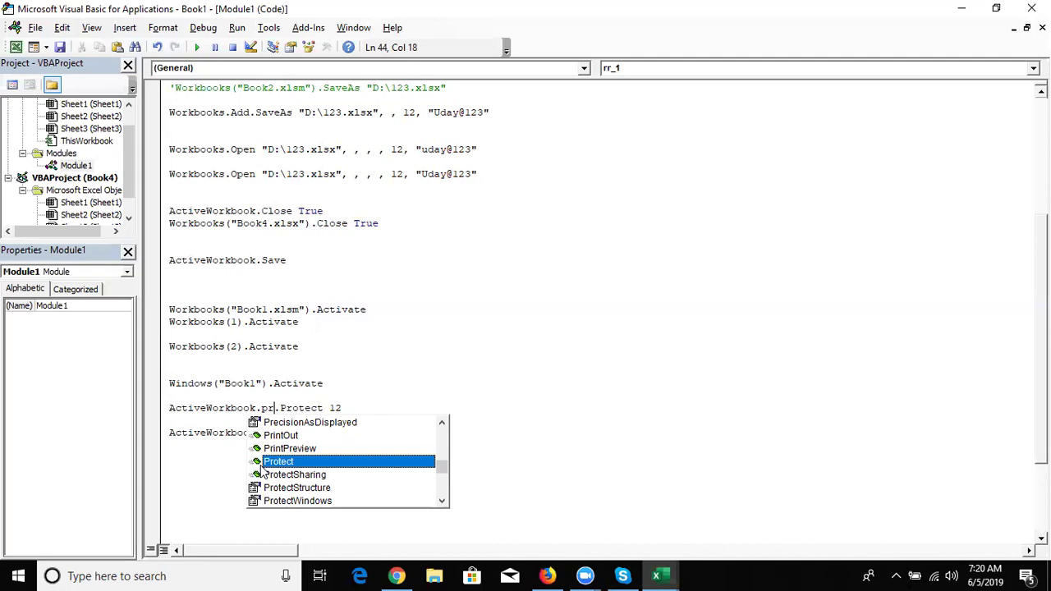
{"action": "key", "text": "BackSpace"}
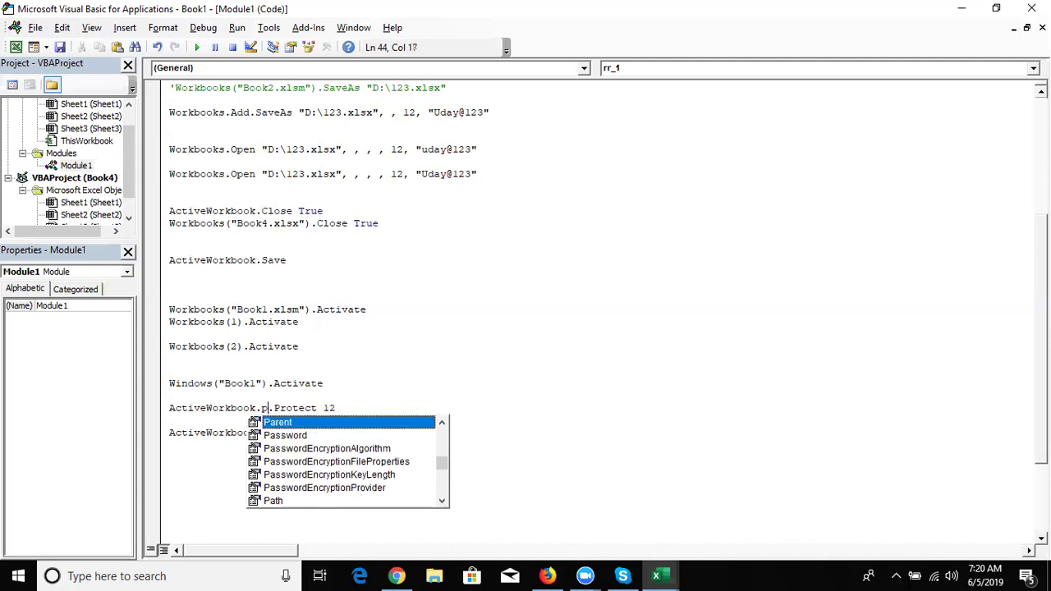
{"action": "double_click", "coordinate": [259, 436]}
{"action": "key", "text": "ctrl+End"}
{"action": "left_click", "coordinate": [257, 436]}
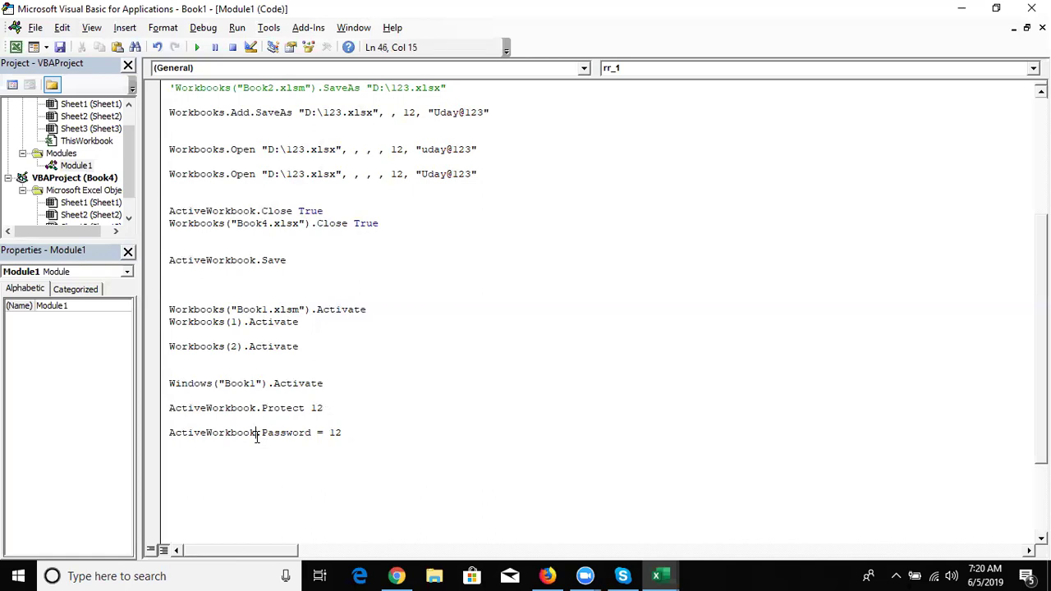
{"action": "type", "text": ".p"}
{"action": "key", "text": "Down"}
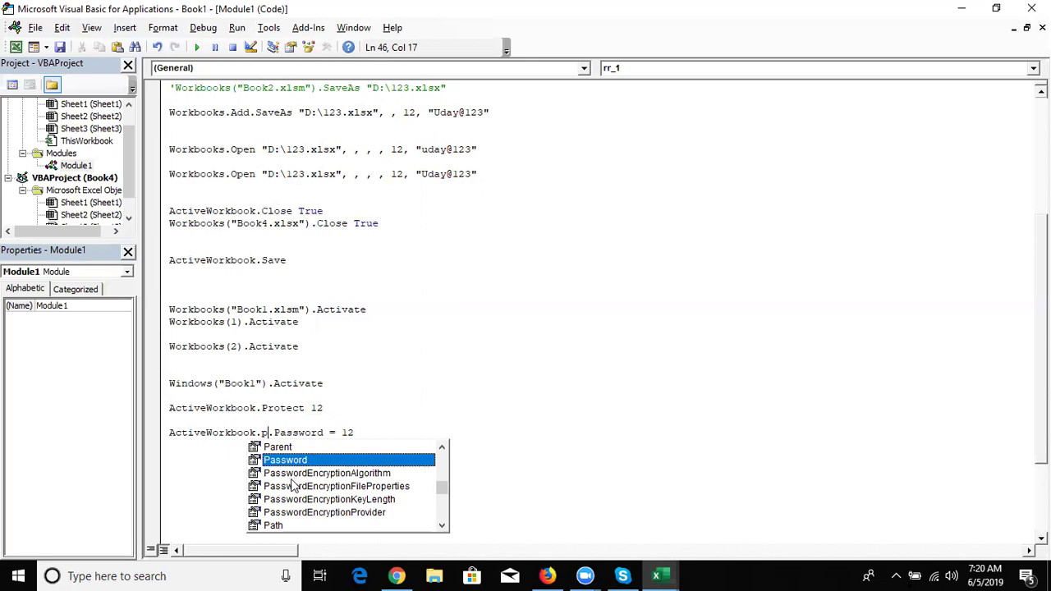
{"action": "key", "text": "BackSpace"}
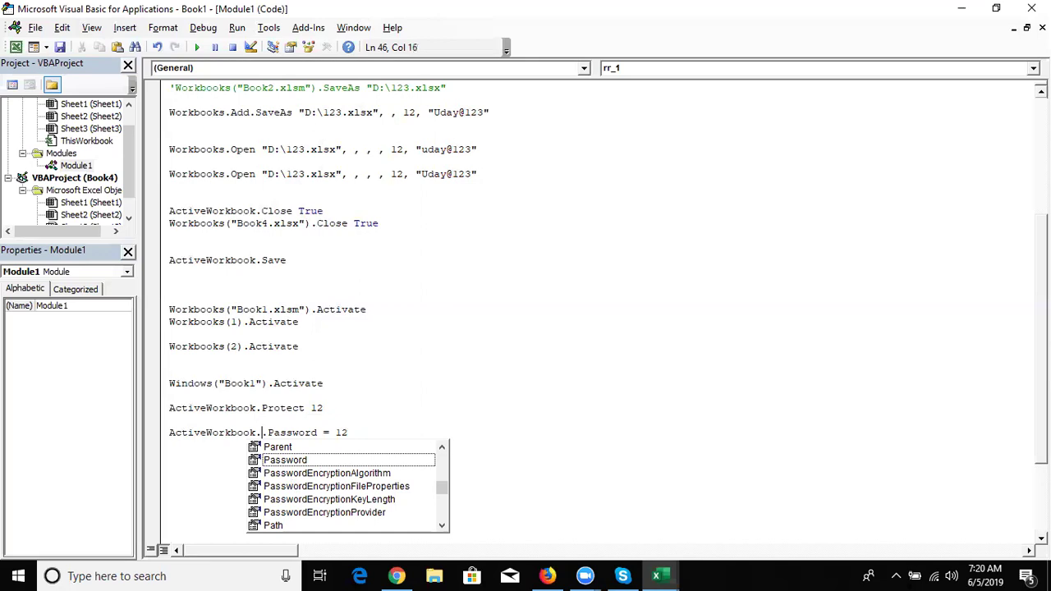
{"action": "key", "text": "BackSpace"}
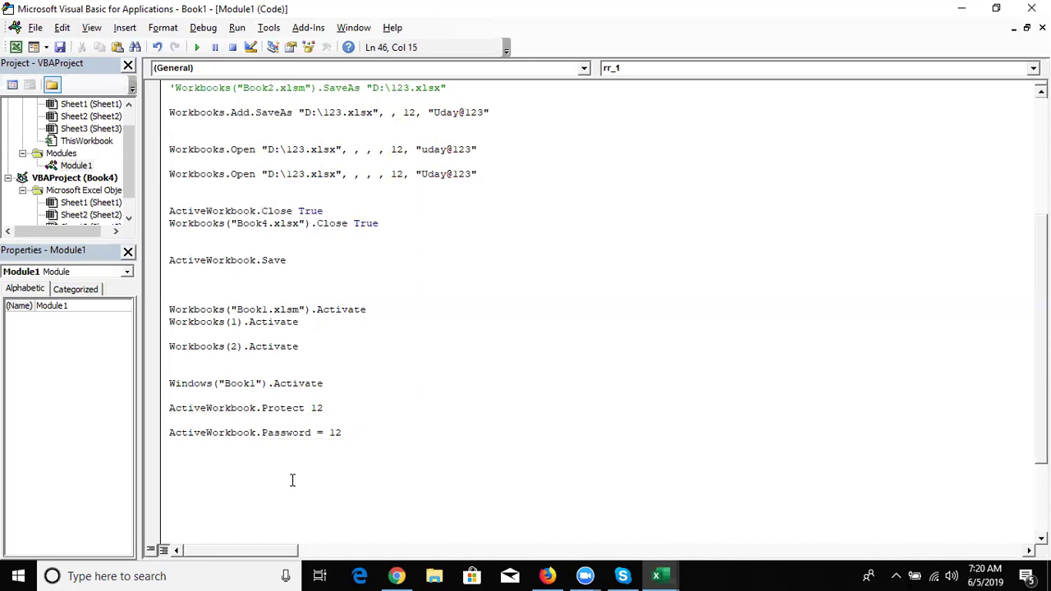
{"action": "left_click", "coordinate": [291, 480]}
{"action": "key", "text": "Return"}
{"action": "double_click", "coordinate": [310, 430]}
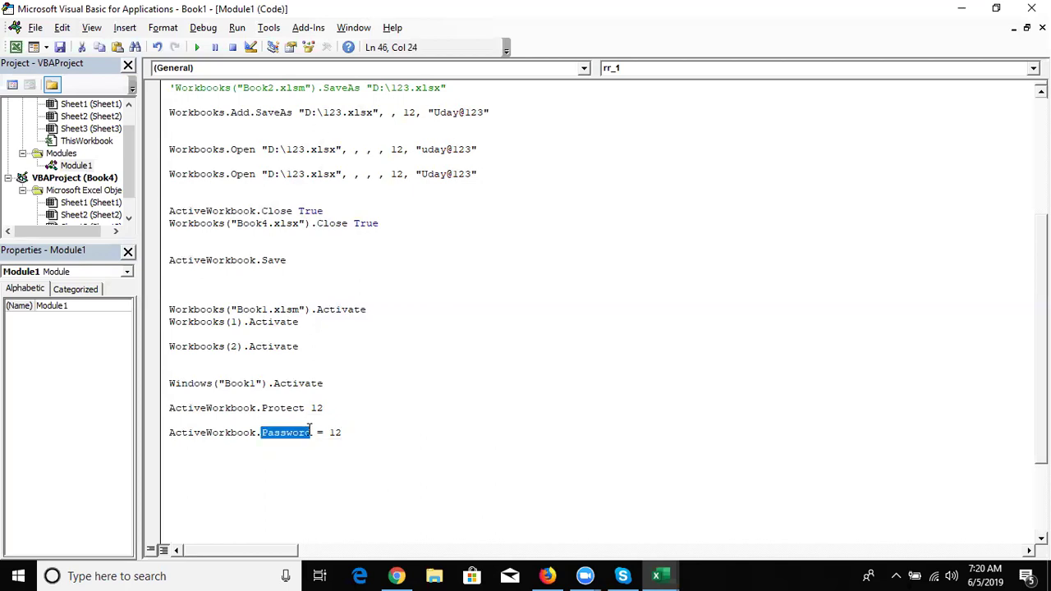
- Enter ActiveWorkbook.Name on the empty line below the Password line
{"action": "left_click", "coordinate": [217, 468]}
{"action": "type", "text": "activeworkbook"}
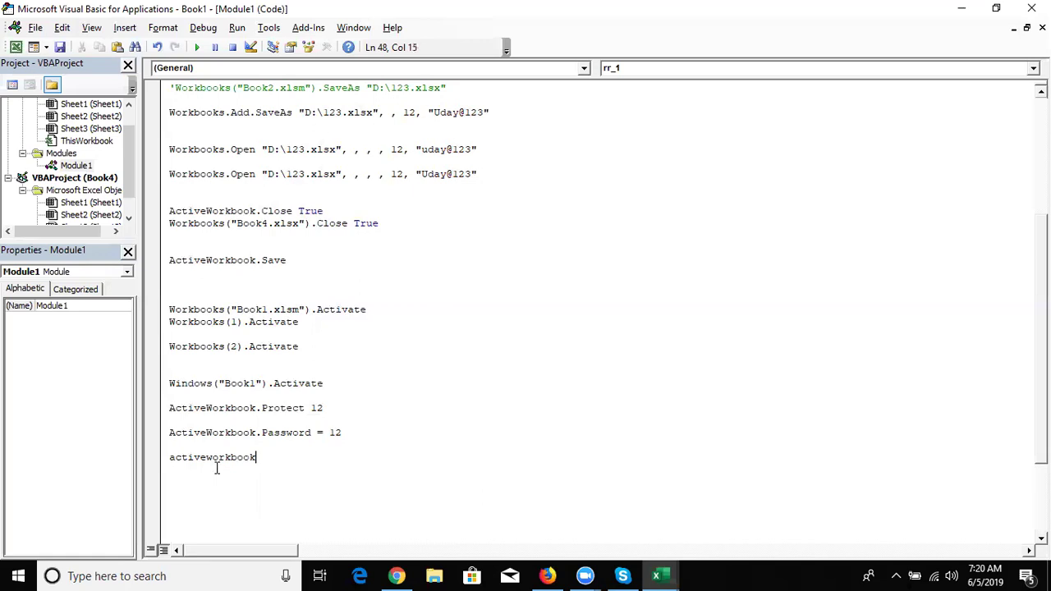
{"action": "type", "text": ".na"}
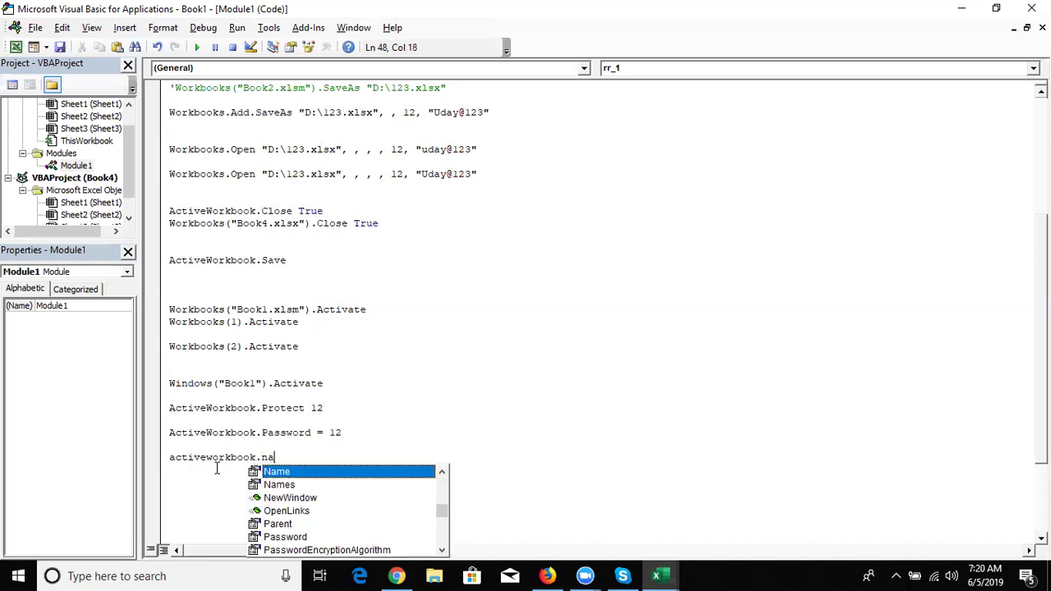
{"action": "key", "text": "Tab"}
{"action": "left_click", "coordinate": [216, 468]}
{"action": "left_click", "coordinate": [283, 459]}
- Prefix the line with 'p =' so it reads p = ActiveWorkbook.Name
{"action": "double_click", "coordinate": [273, 458]}
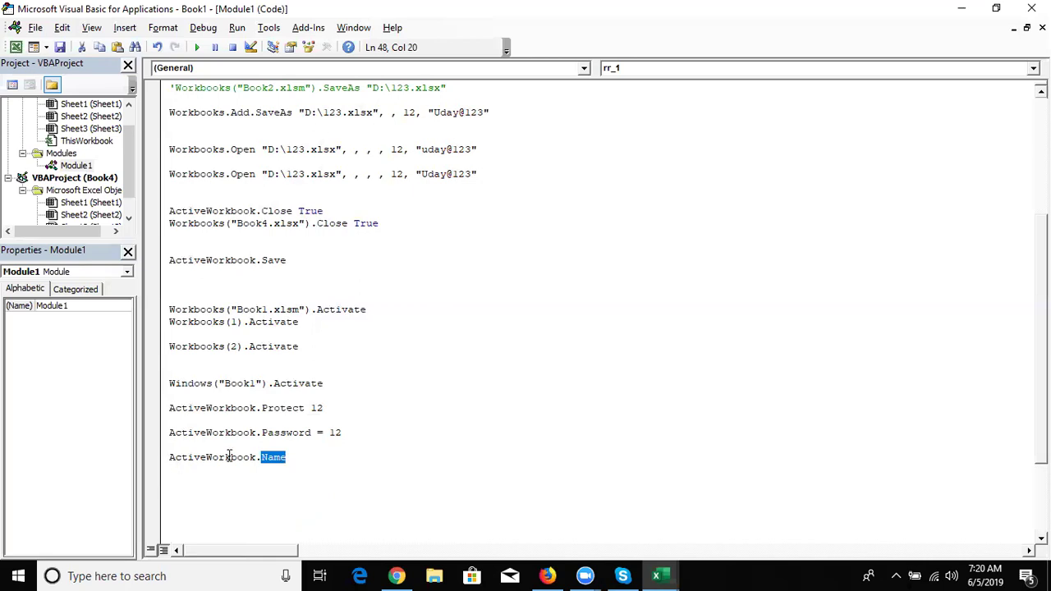
{"action": "left_click", "coordinate": [281, 457]}
{"action": "key", "text": "shift+Home"}
{"action": "key", "text": "shift+Right"}
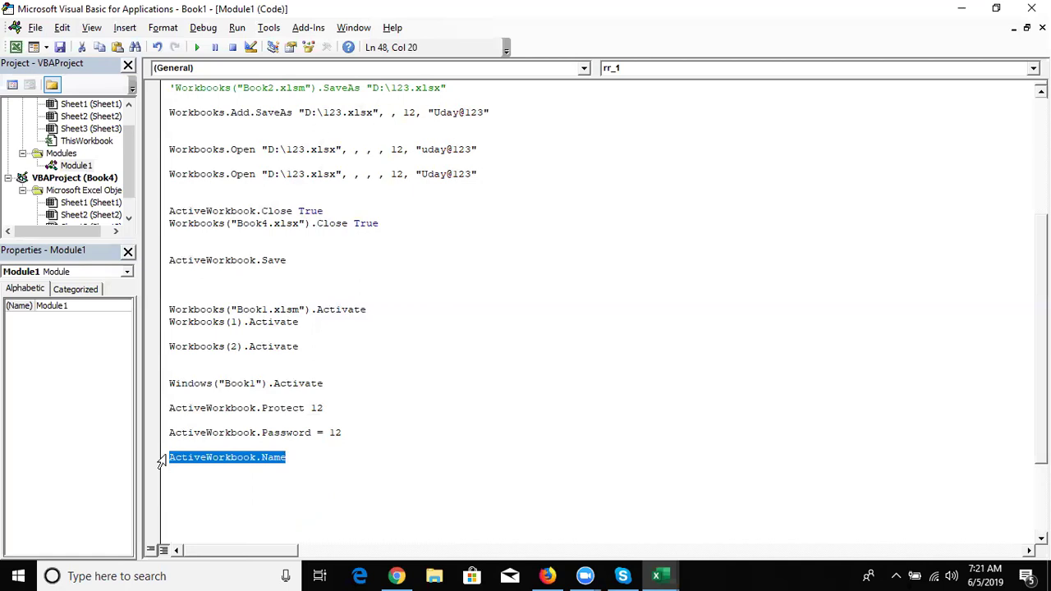
{"action": "left_click", "coordinate": [163, 458]}
{"action": "left_click", "coordinate": [168, 458]}
{"action": "type", "text": "p ="}
{"action": "left_click", "coordinate": [184, 493]}
{"action": "left_click", "coordinate": [195, 457]}
{"action": "left_click_drag", "start_coordinate": [195, 457], "coordinate": [312, 457]}
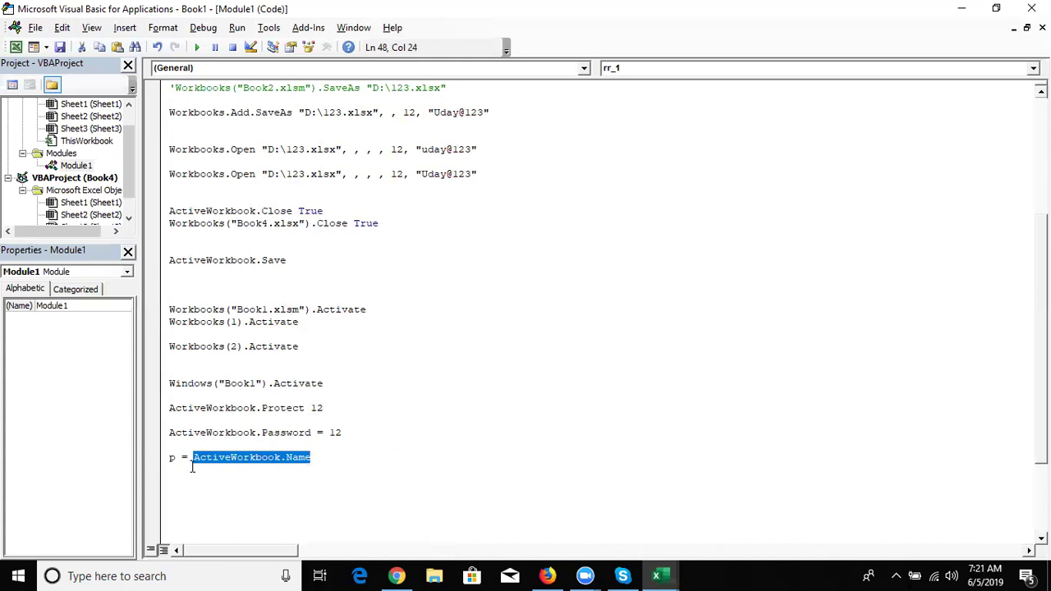
{"action": "left_click_drag", "start_coordinate": [180, 460], "coordinate": [158, 469]}
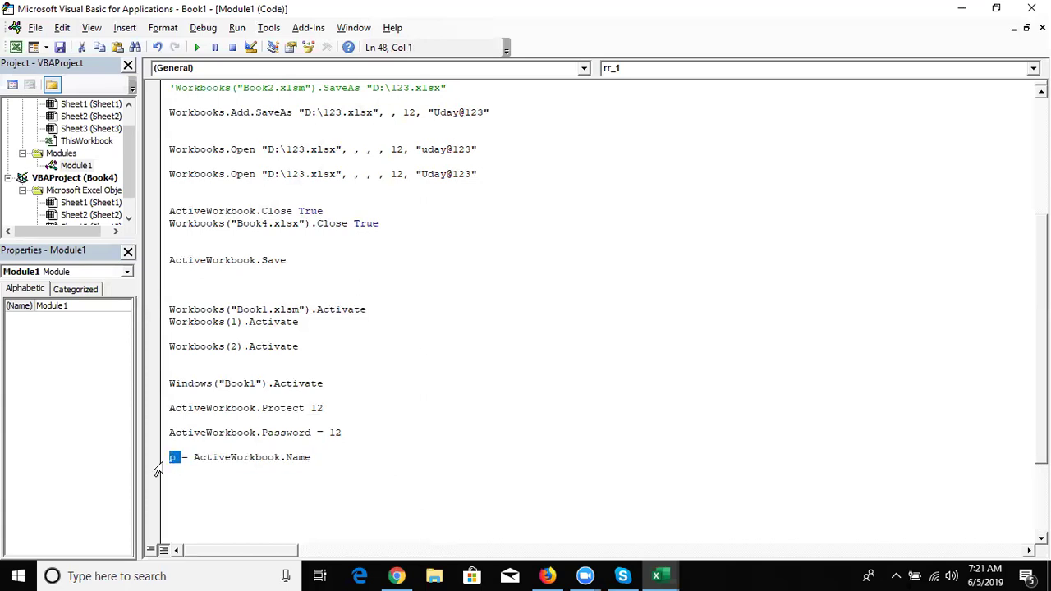
- Add pp = ActiveWorkbook.Path below the Name line
{"action": "left_click", "coordinate": [184, 479]}
{"action": "type", "text": "pp=activeworkbook"}
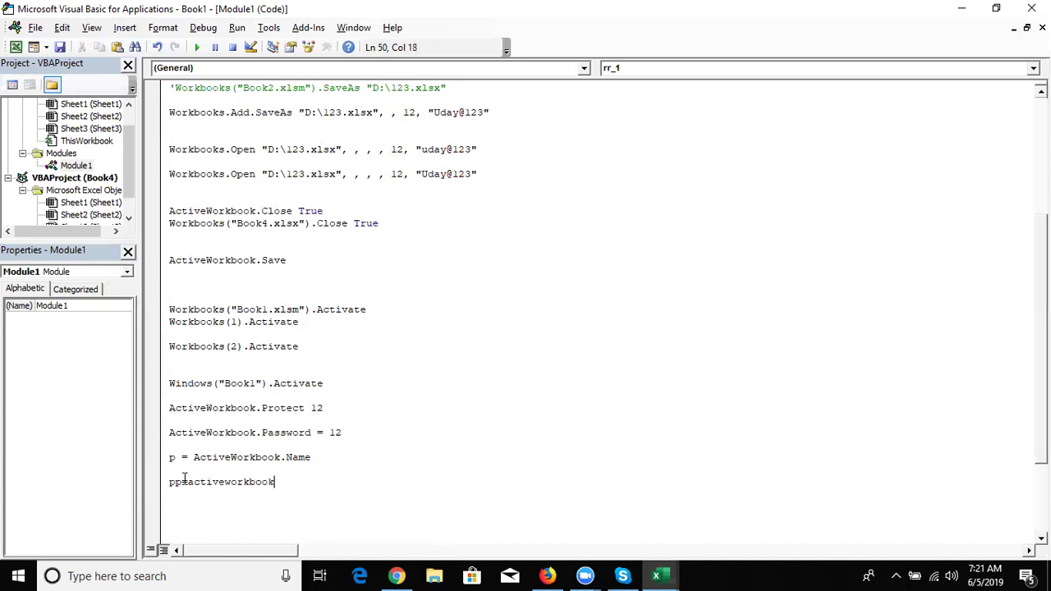
{"action": "type", "text": ".pat"}
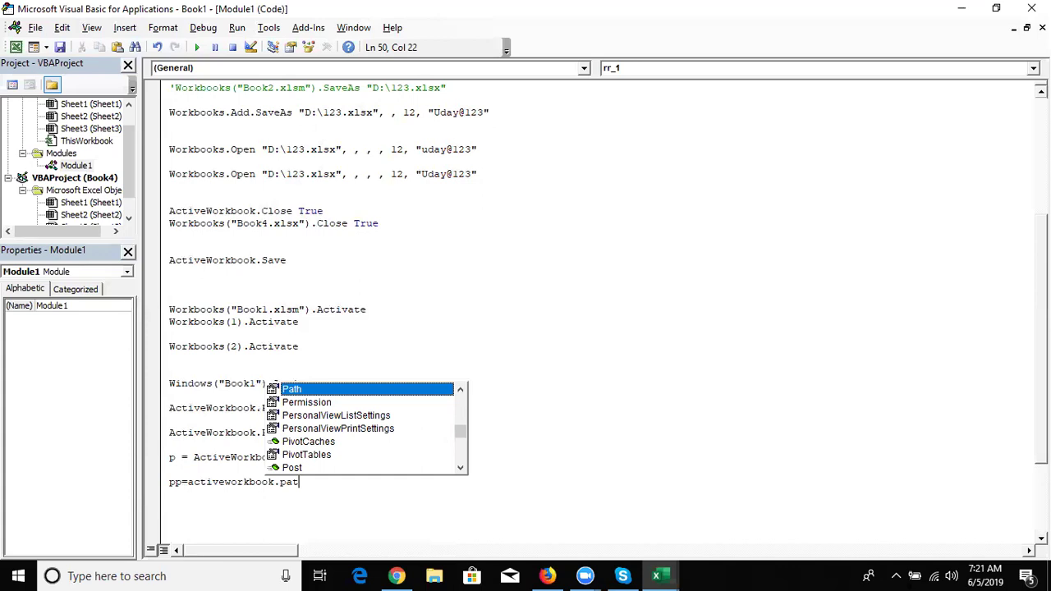
{"action": "key", "text": "Tab"}
{"action": "key", "text": "Return"}
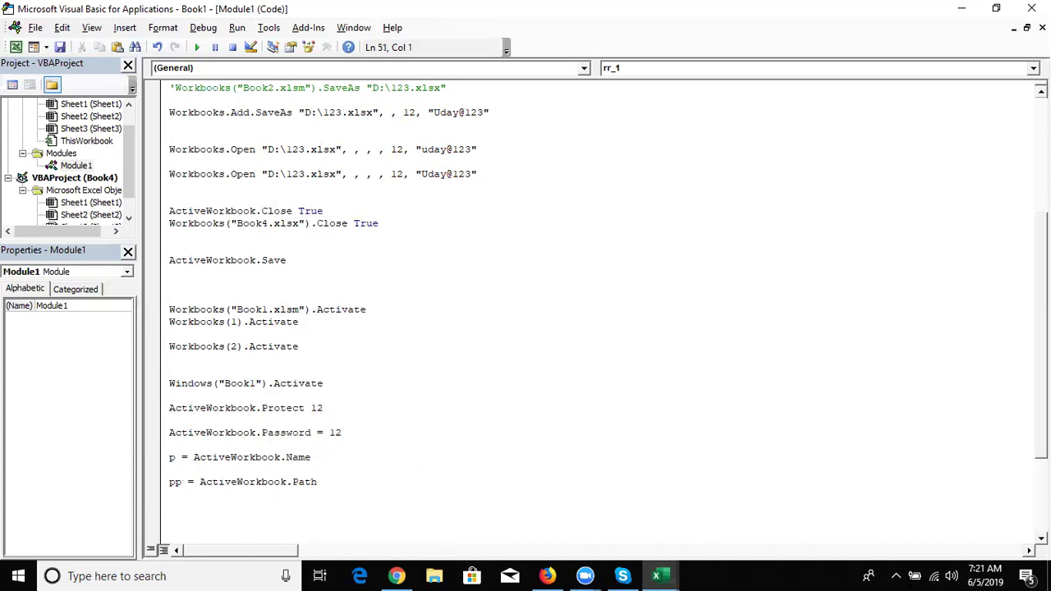
{"action": "key", "text": "Return"}
- Add fp = ActiveWorkbook.FullName on the next line and check the new lines
{"action": "type", "text": "fp=activeworkboo"}
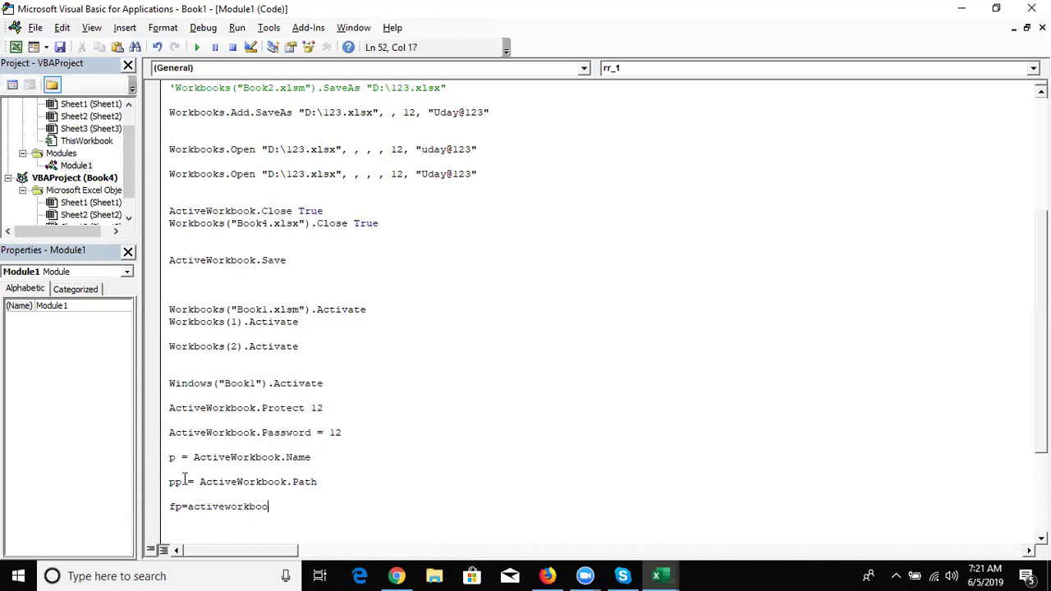
{"action": "type", "text": "k."}
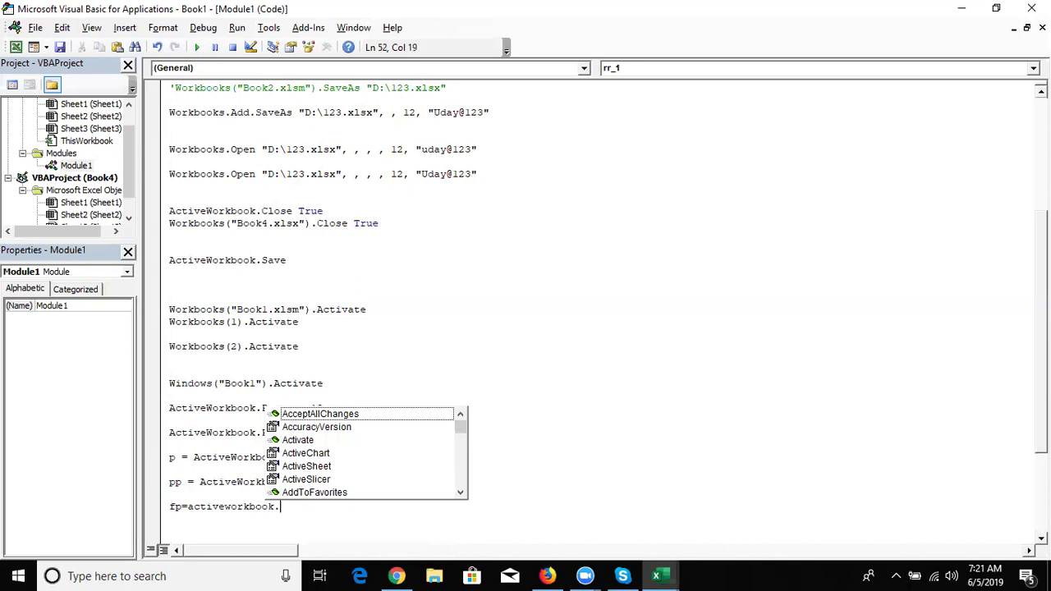
{"action": "type", "text": "fu"}
{"action": "key", "text": "Tab"}
{"action": "key", "text": "Return"}
{"action": "key", "text": "Up"}
{"action": "key", "text": "Up"}
{"action": "key", "text": "Up"}
{"action": "key", "text": "End"}
{"action": "key", "text": "Up"}
{"action": "key", "text": "Up"}
{"action": "key", "text": "Down"}
{"action": "key", "text": "Down"}
{"action": "key", "text": "shift+Right"}
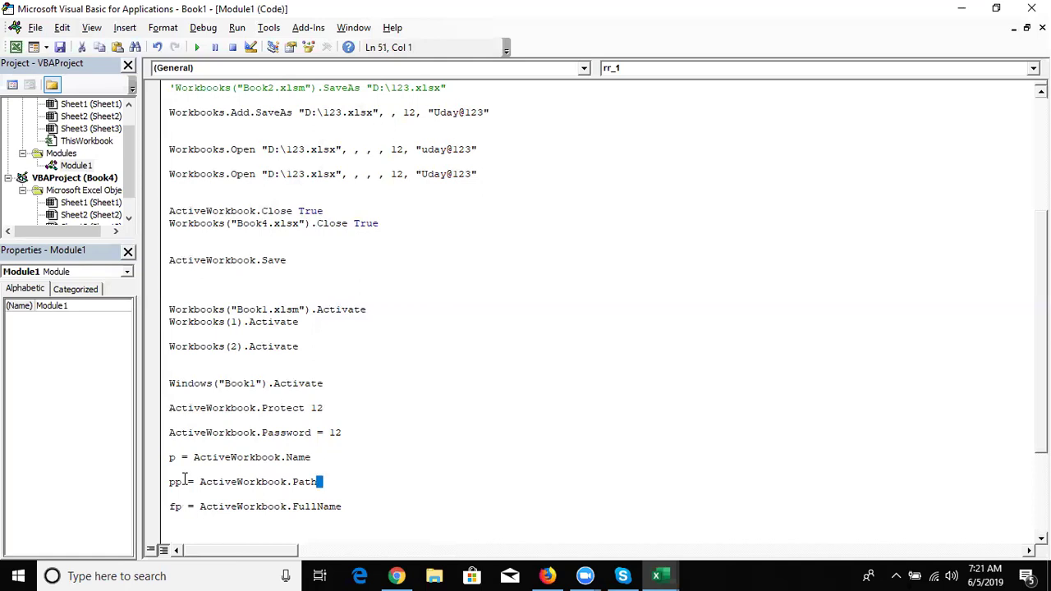
{"action": "key", "text": "Right"}
{"action": "key", "text": "Down"}
{"action": "key", "text": "Down"}
{"action": "key", "text": "Down"}
{"action": "key", "text": "Down"}
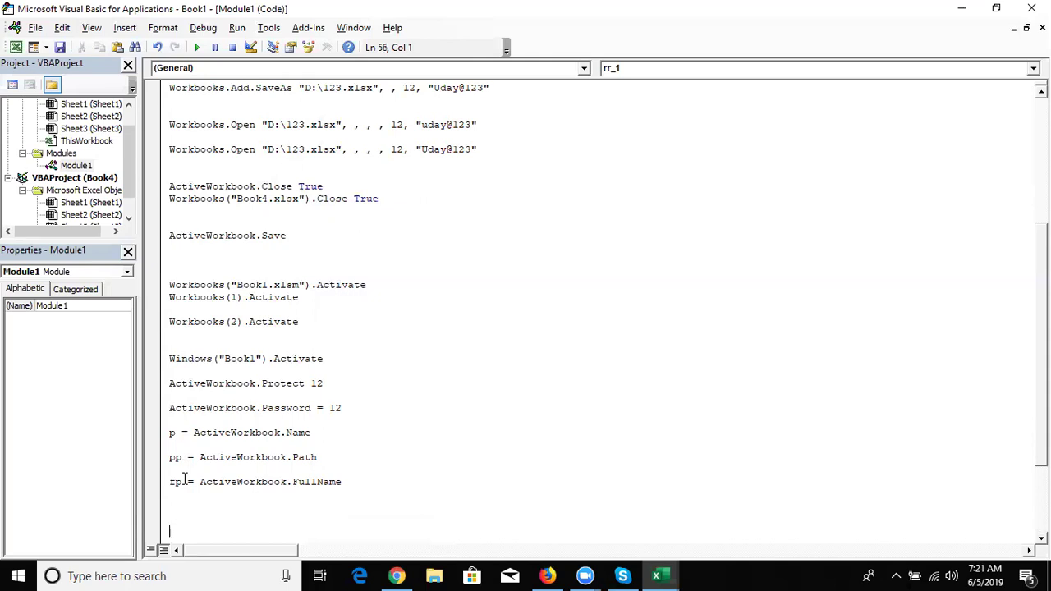
{"action": "key", "text": "Up"}
{"action": "key", "text": "Up"}
{"action": "key", "text": "Up"}
{"action": "key", "text": "Up"}
{"action": "key", "text": "Left"}
{"action": "key", "text": "ctrl+Left"}
{"action": "key", "text": "ctrl+Left"}
{"action": "key", "text": "ctrl+Left"}
{"action": "key", "text": "Home"}
{"action": "key", "text": "shift+Down"}
{"action": "key", "text": "shift+Down"}
{"action": "key", "text": "shift+Down"}
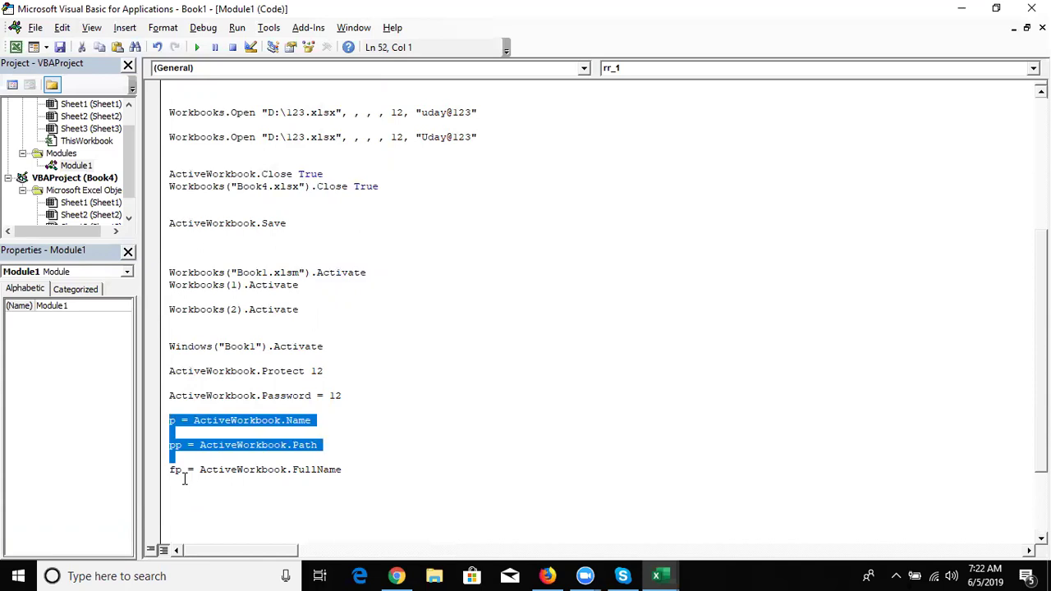
{"action": "key", "text": "shift+Down"}
{"action": "key", "text": "shift+Down"}
{"action": "key", "text": "Up"}
{"action": "key", "text": "Up"}
{"action": "key", "text": "Up"}
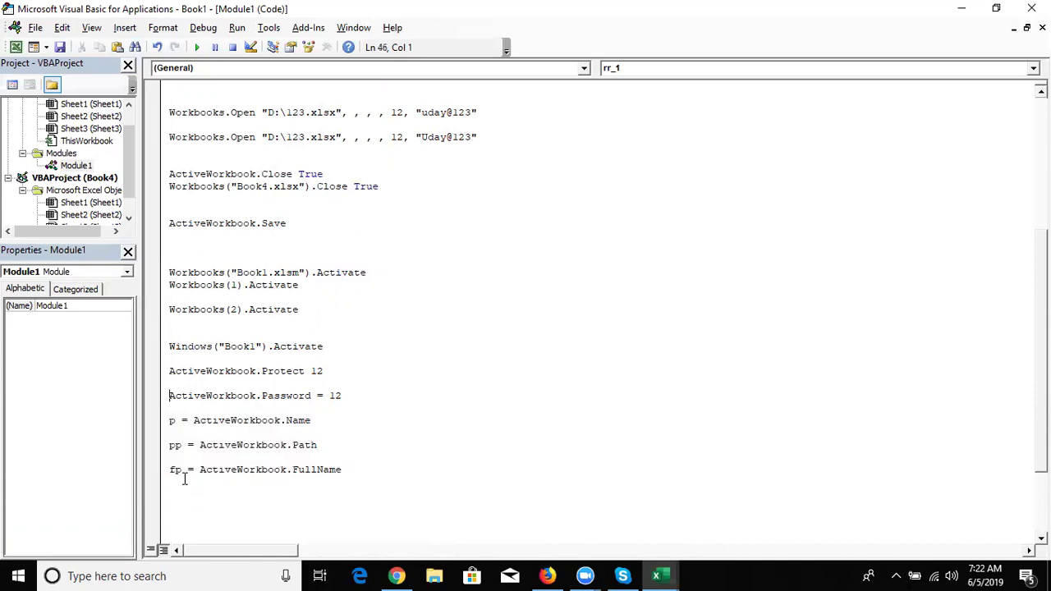
{"action": "key", "text": "shift+Down"}
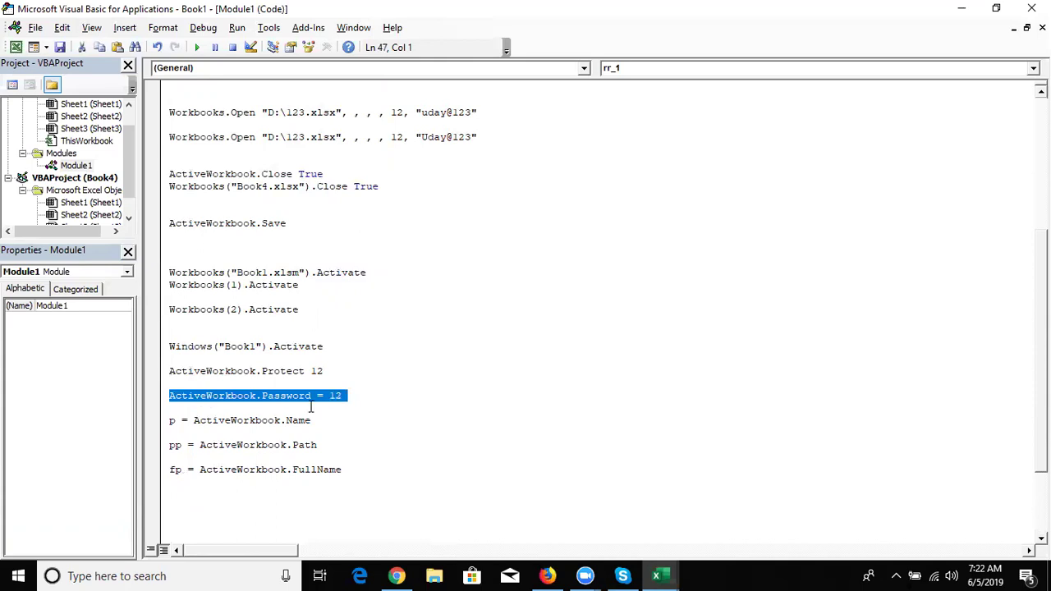
{"action": "left_click", "coordinate": [335, 397]}
{"action": "double_click", "coordinate": [296, 420]}
{"action": "left_click_drag", "start_coordinate": [174, 423], "coordinate": [162, 428]}
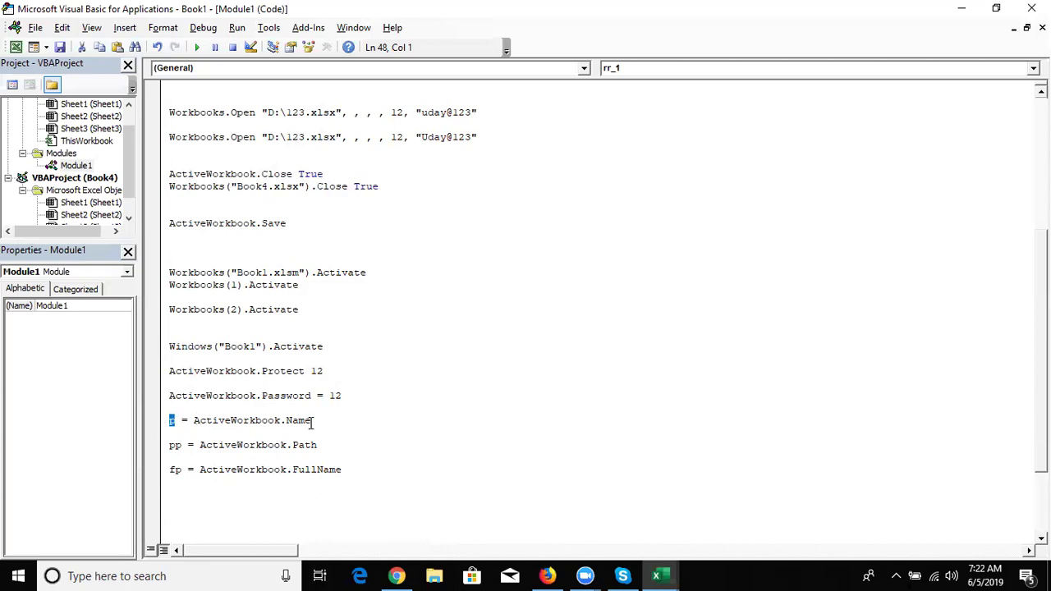
{"action": "left_click_drag", "start_coordinate": [199, 421], "coordinate": [313, 422]}
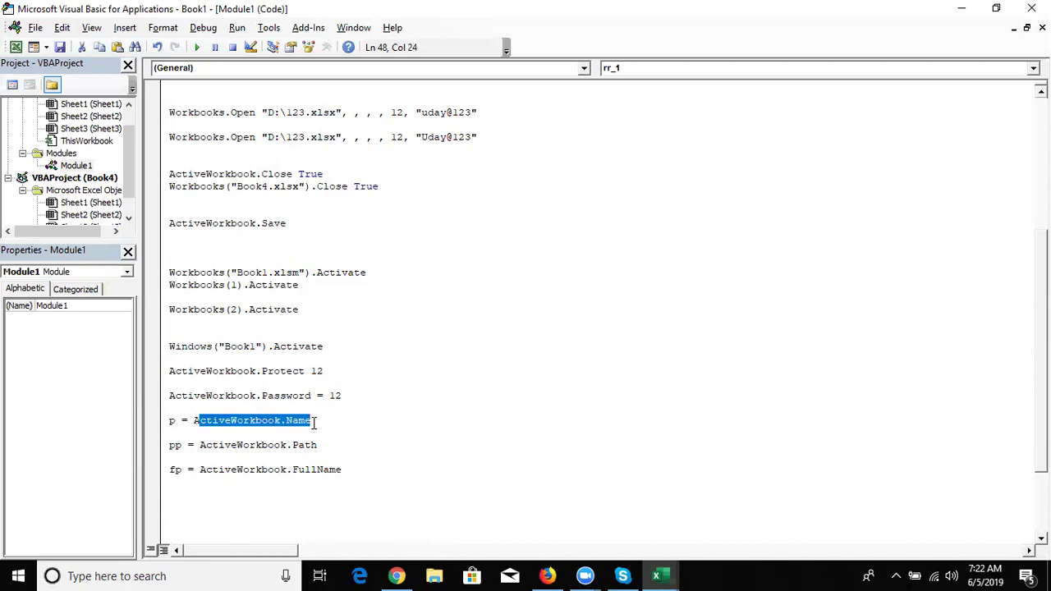
{"action": "left_click", "coordinate": [476, 321]}
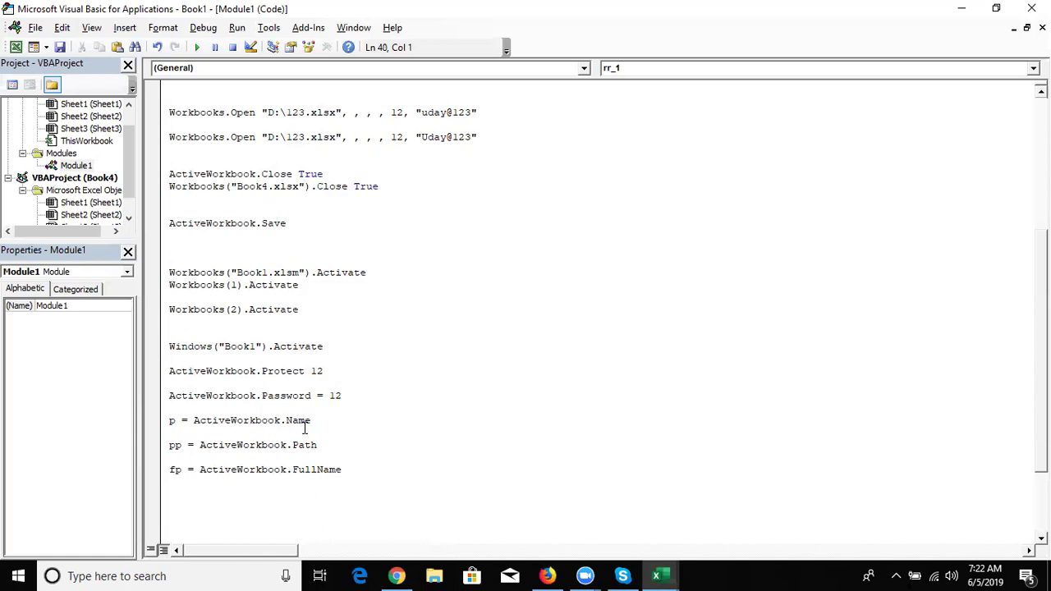
{"action": "left_click", "coordinate": [195, 422]}
- Replace p with Range("A1").Value so the Name line writes the workbook name to A1
{"action": "double_click", "coordinate": [170, 421]}
{"action": "type", "text": "range"}
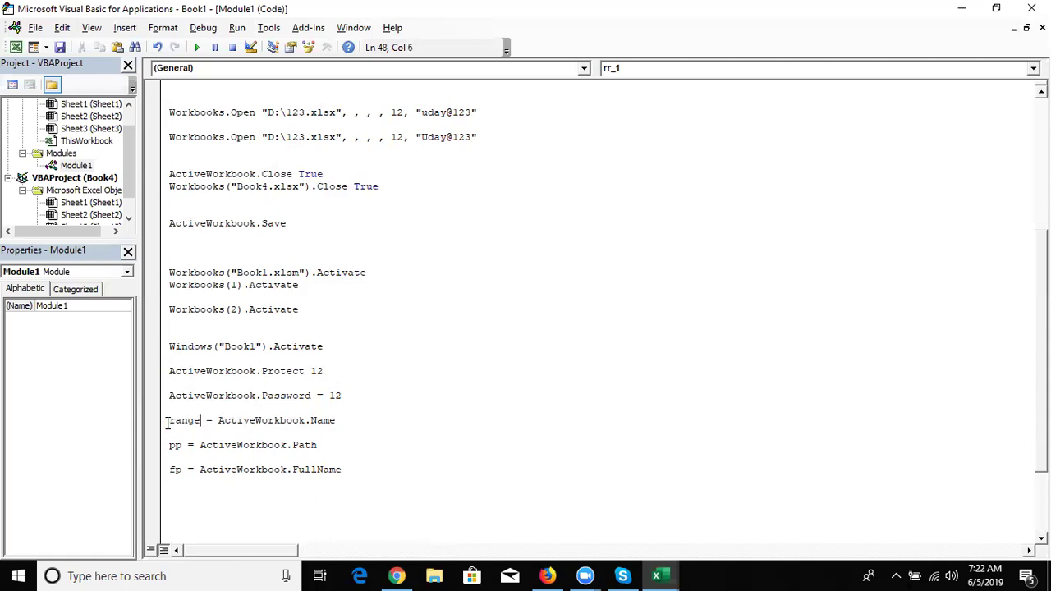
{"action": "type", "text": "(\"A1"}
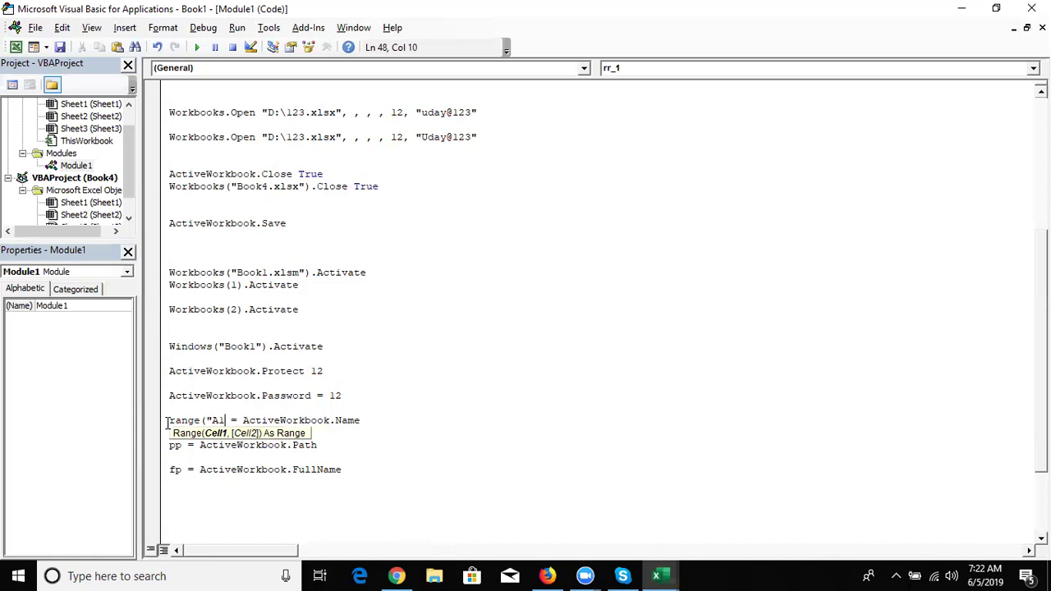
{"action": "type", "text": "\")"}
{"action": "type", "text": ".Value = Activ"}
{"action": "key", "text": "Down"}
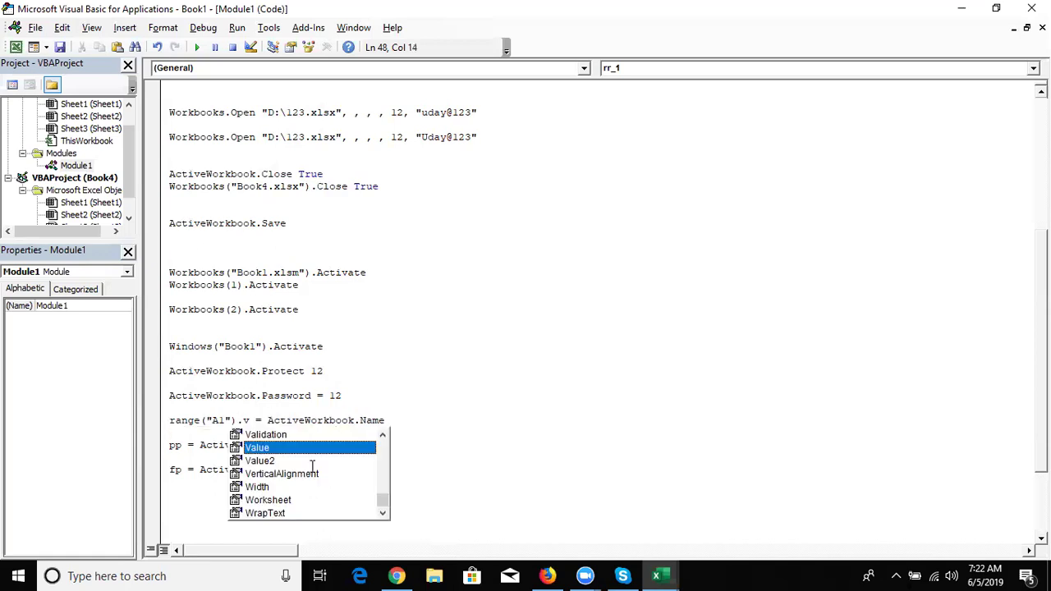
{"action": "key", "text": "Tab"}
{"action": "key", "text": "Down"}
{"action": "key", "text": "Down"}
{"action": "key", "text": "End"}
{"action": "left_click", "coordinate": [224, 431]}
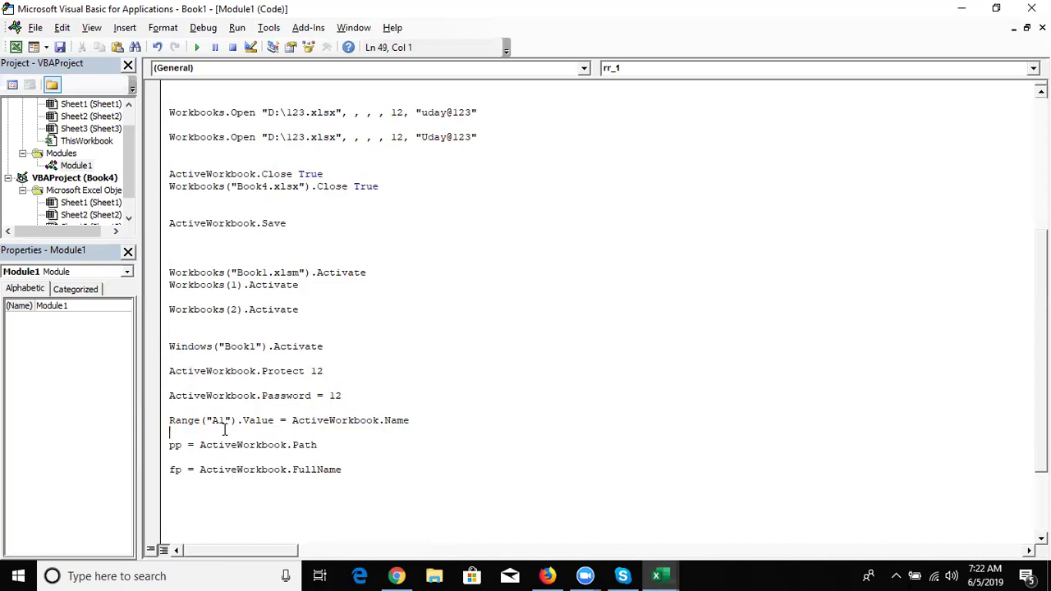
{"action": "left_click", "coordinate": [231, 492]}
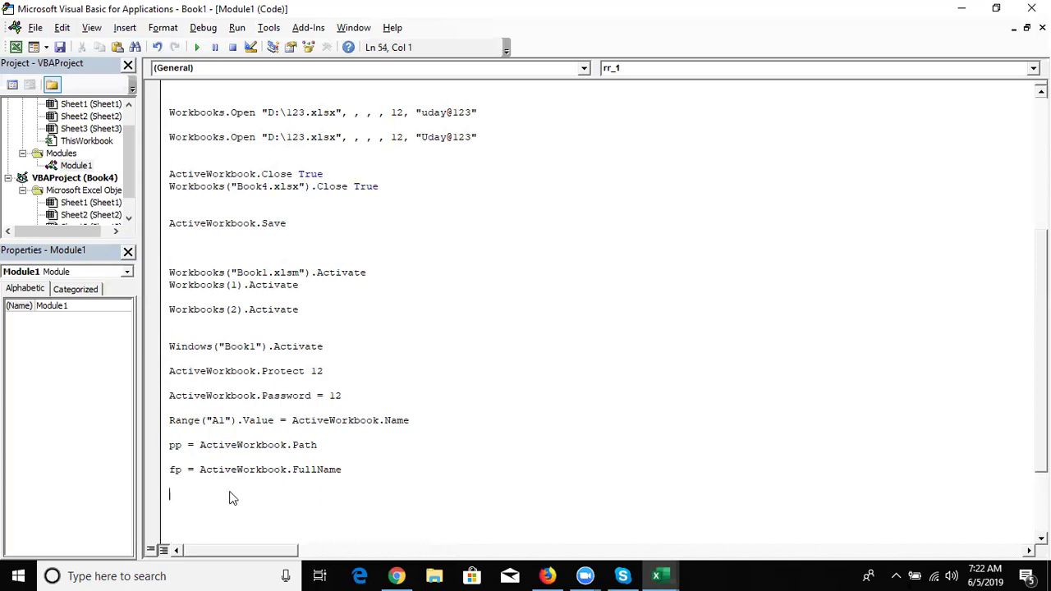